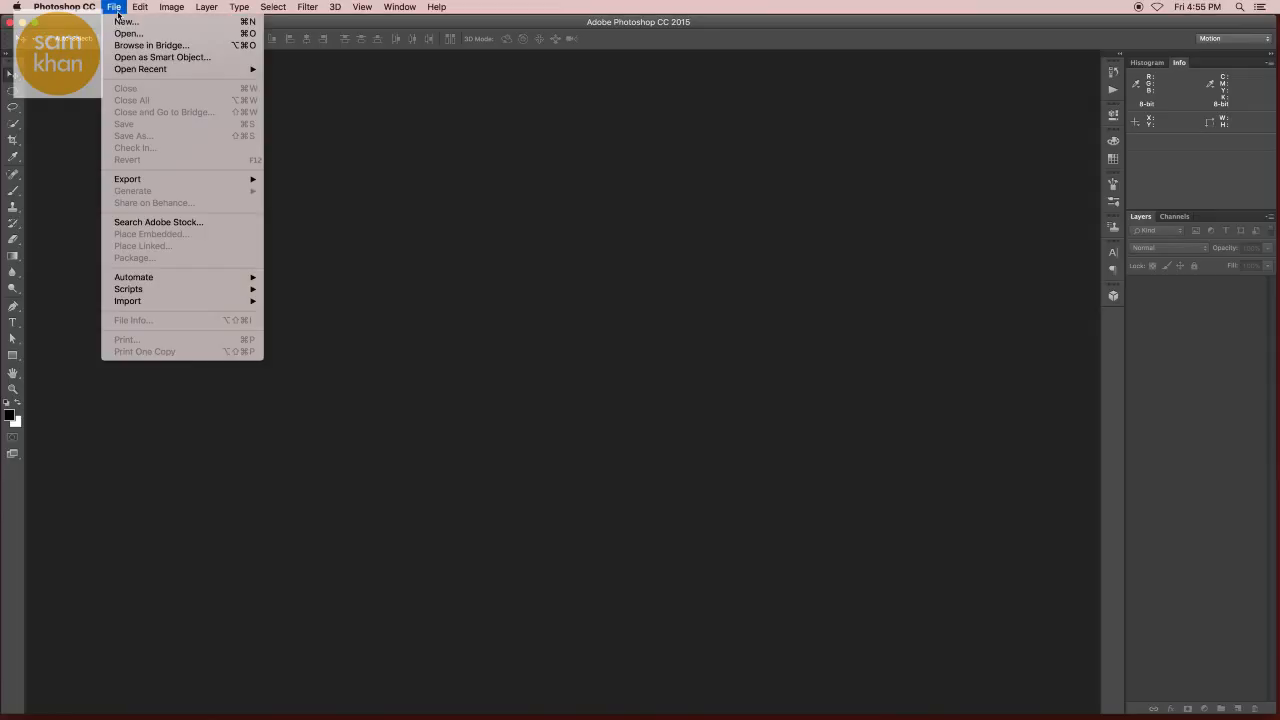
- Create a new document 15 inches wide and 10 inches high
{"action": "left_click", "coordinate": [128, 25]}
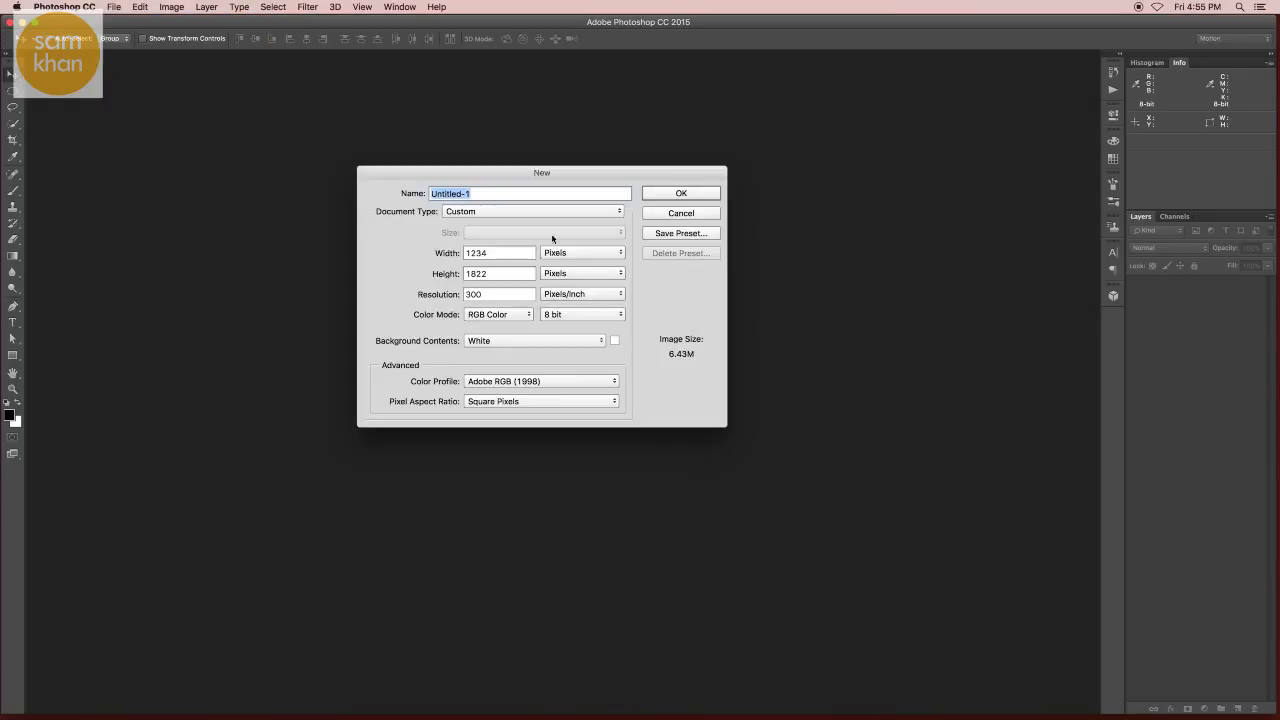
{"action": "left_click", "coordinate": [551, 253]}
{"action": "left_click", "coordinate": [540, 265]}
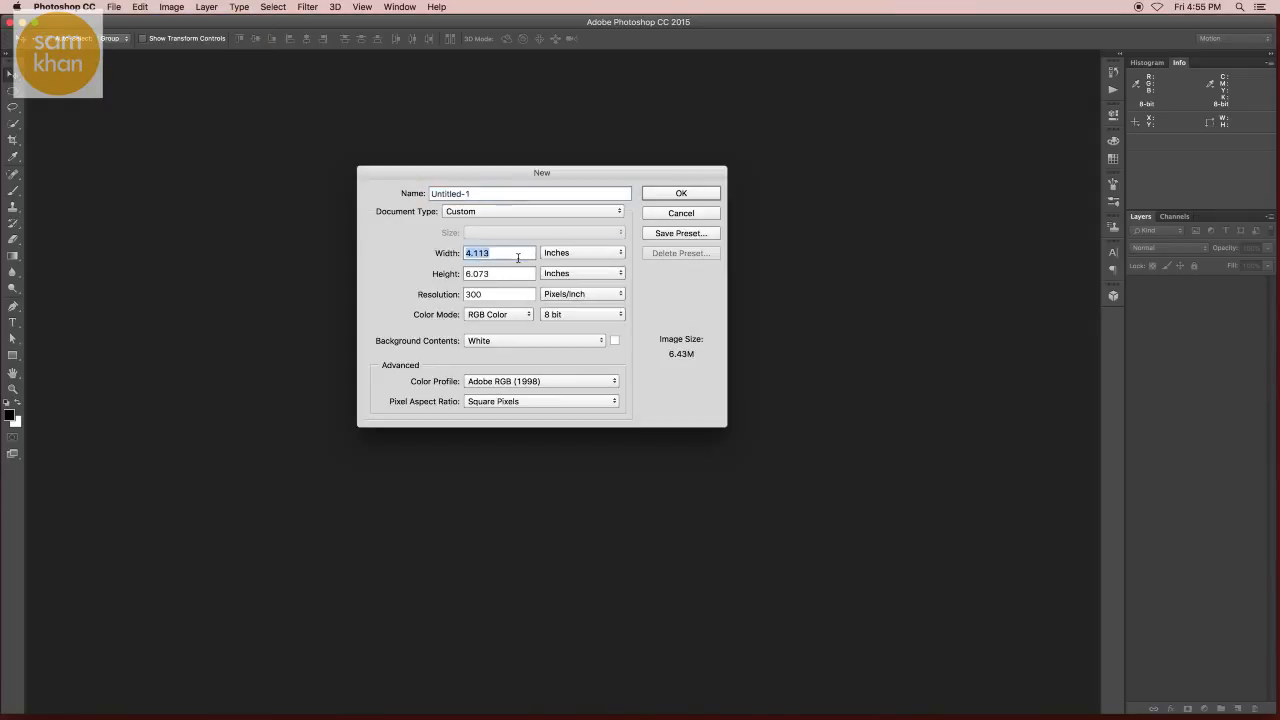
{"action": "type", "text": "15"}
{"action": "key", "text": "Tab"}
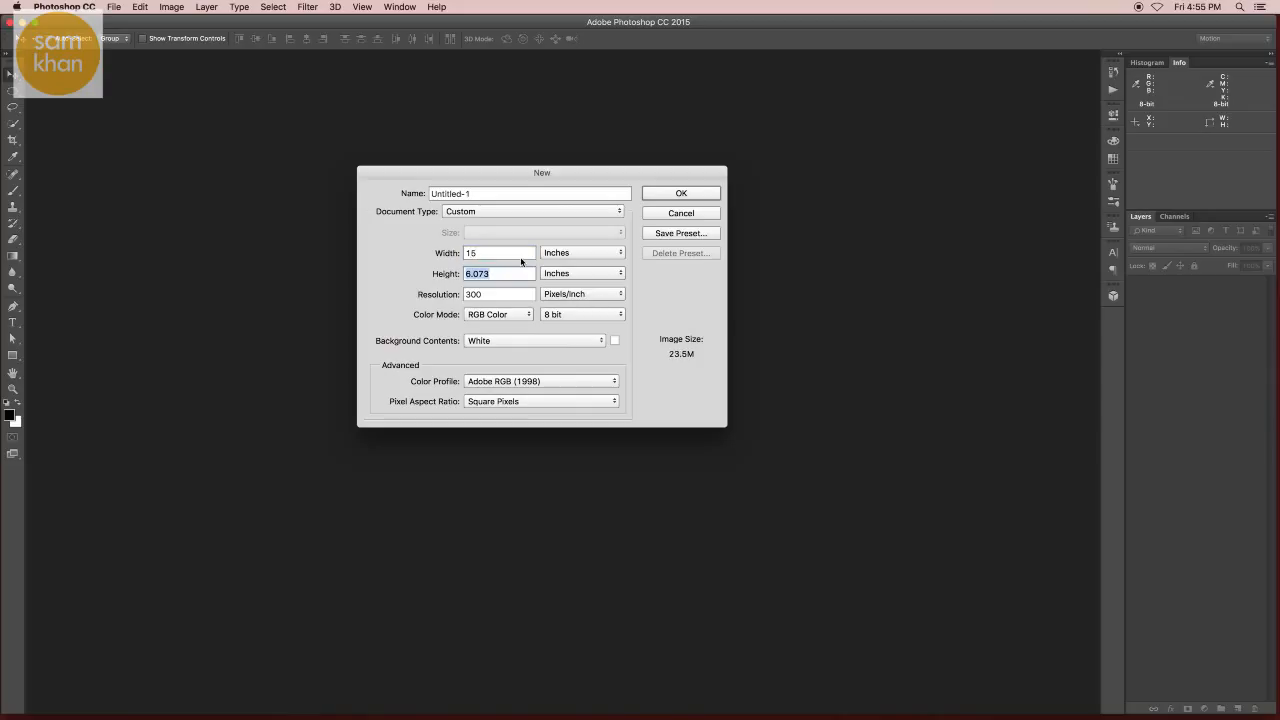
{"action": "type", "text": "10"}
{"action": "key", "text": "Tab"}
{"action": "left_click", "coordinate": [679, 195]}
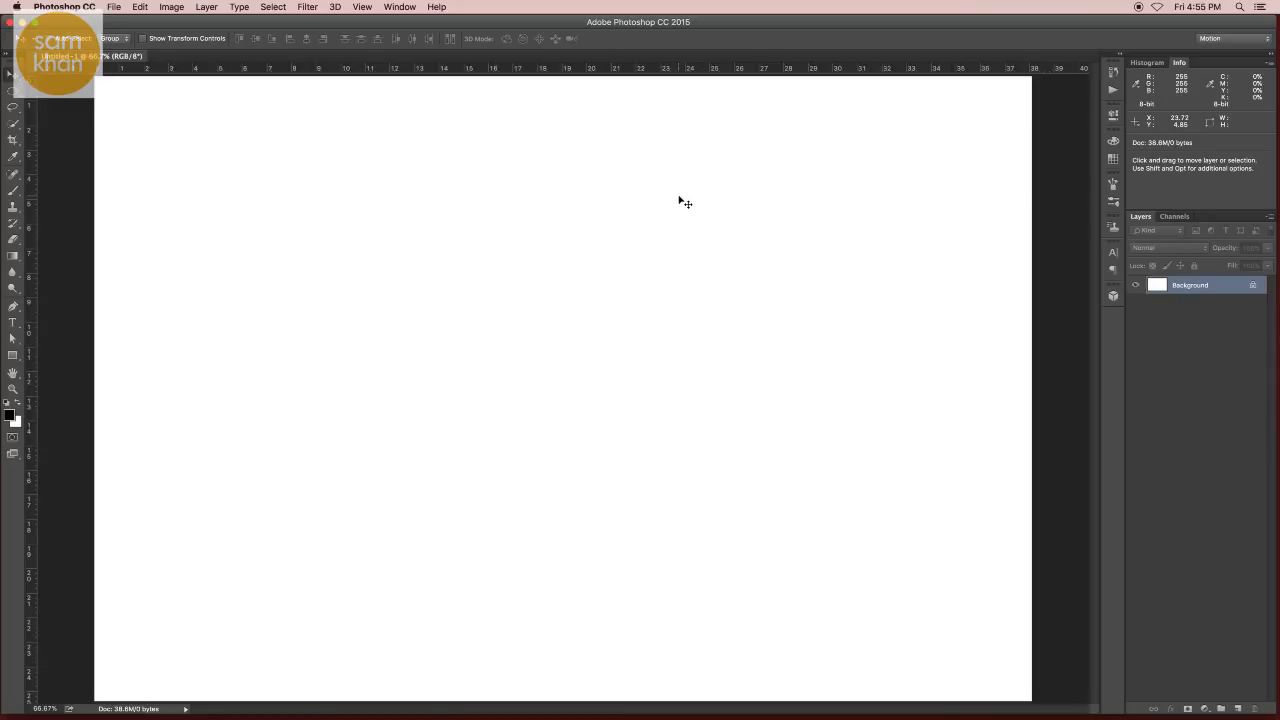
- Open the lake photo 104511-634.jpg1_.jpg from the input folder
{"action": "left_click", "coordinate": [655, 275], "text": "alt"}
{"action": "left_click", "coordinate": [655, 275], "text": "alt"}
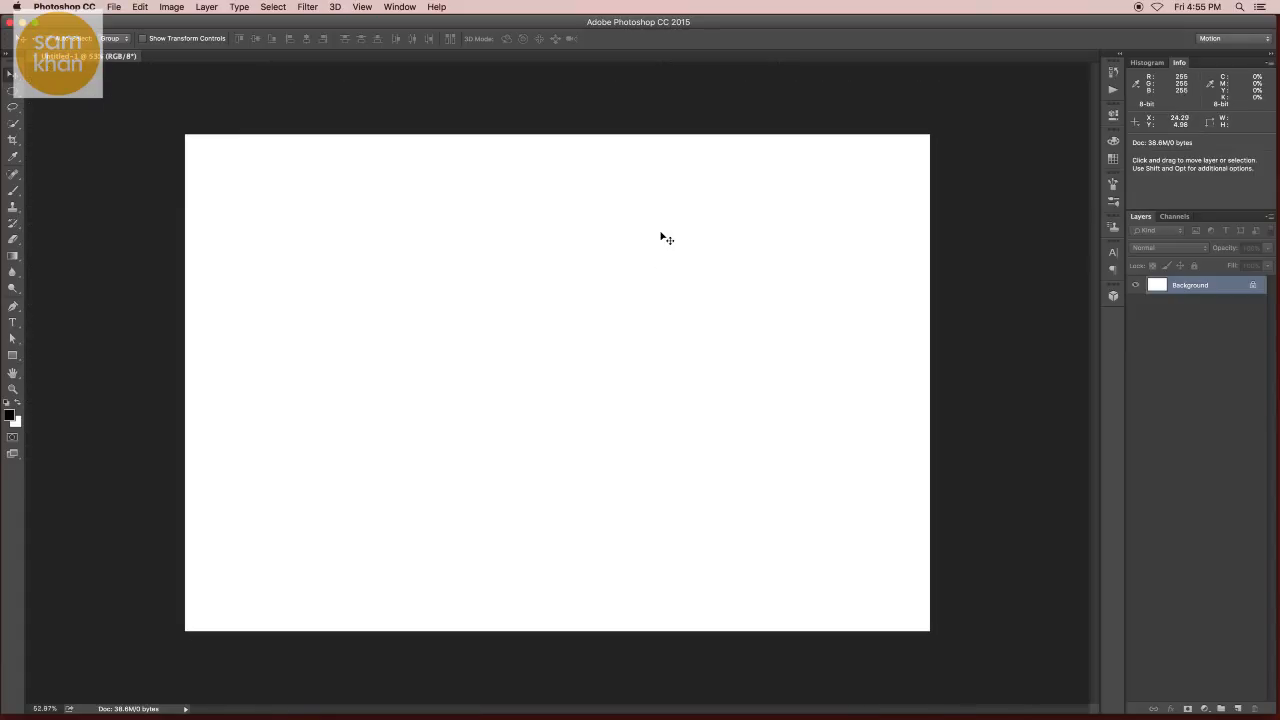
{"action": "key", "text": "super+o"}
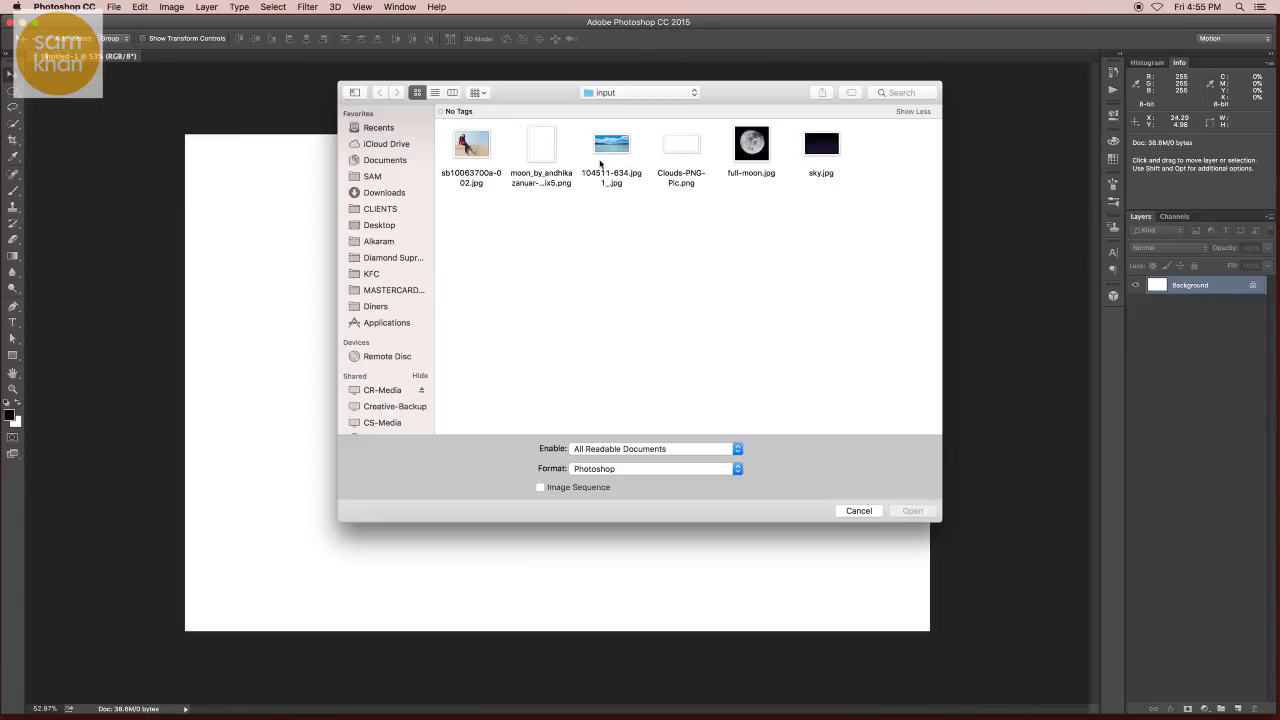
{"action": "left_click", "coordinate": [613, 148]}
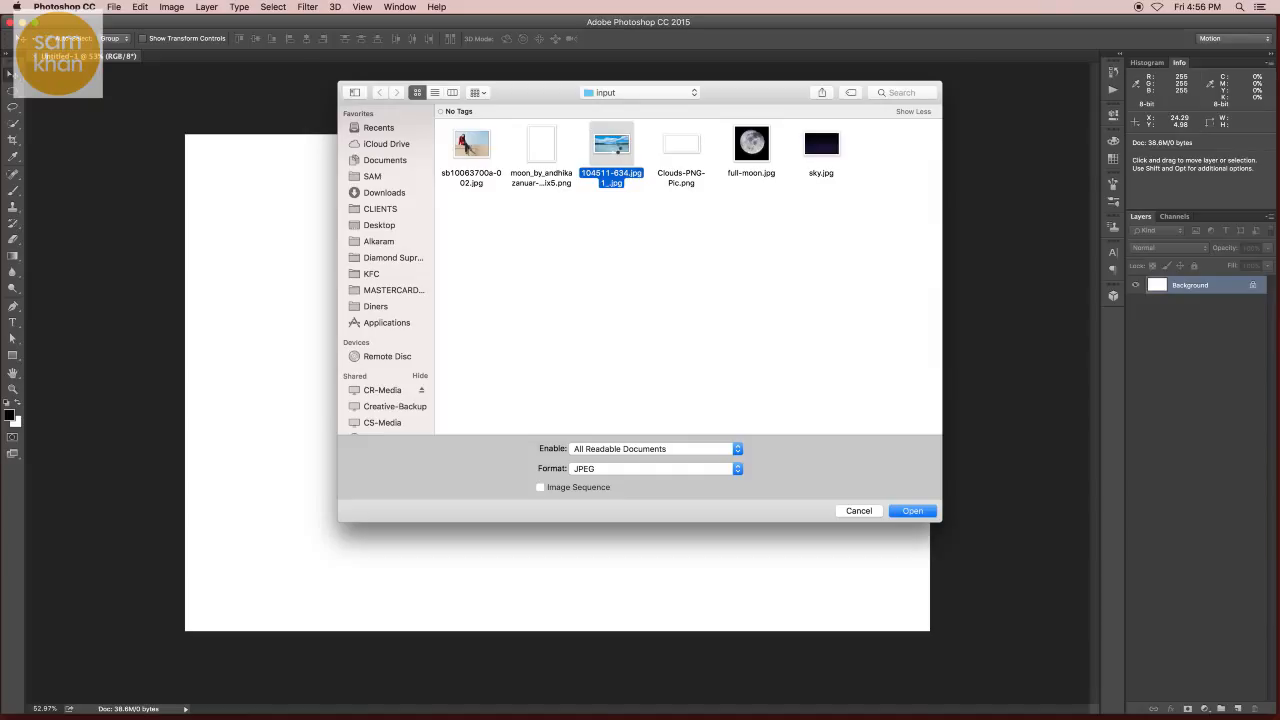
{"action": "double_click", "coordinate": [613, 148]}
- Convert the lake photo's locked background into a regular layer and move it into the new 15 × 10 inch document
{"action": "left_click_drag", "start_coordinate": [452, 278], "coordinate": [298, 178]}
{"action": "left_click", "coordinate": [712, 246]}
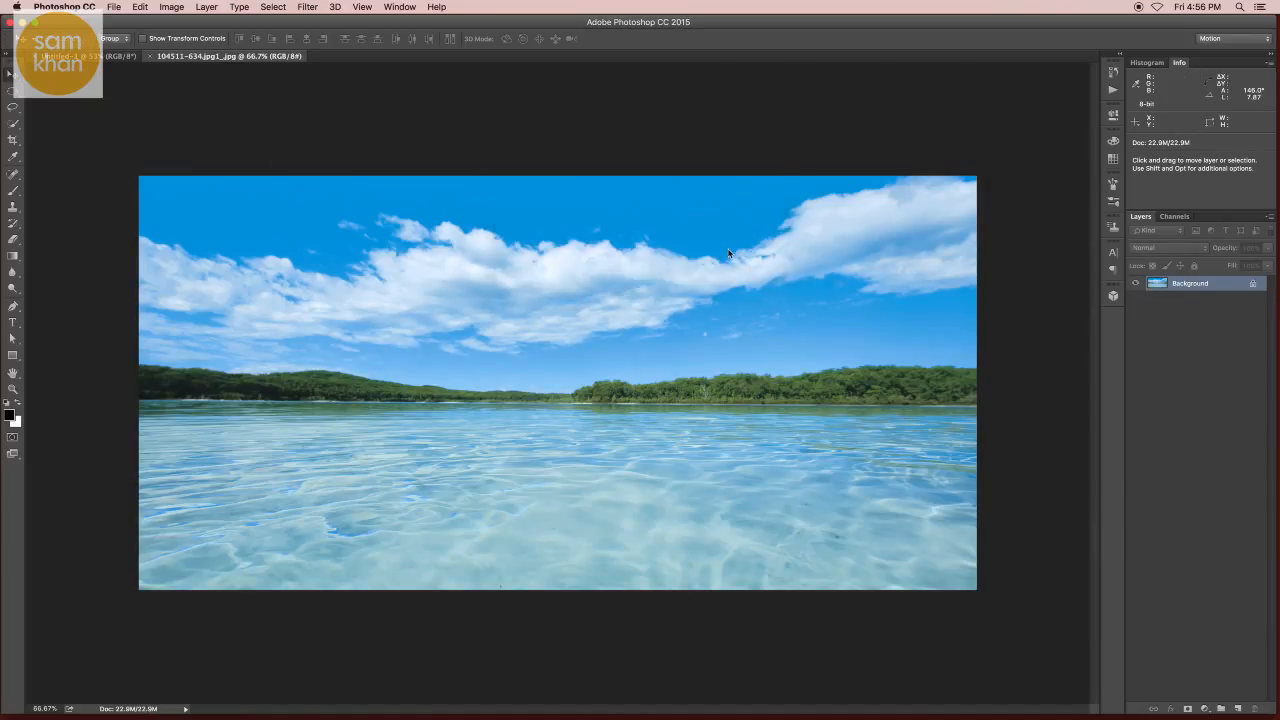
{"action": "double_click", "coordinate": [1231, 288]}
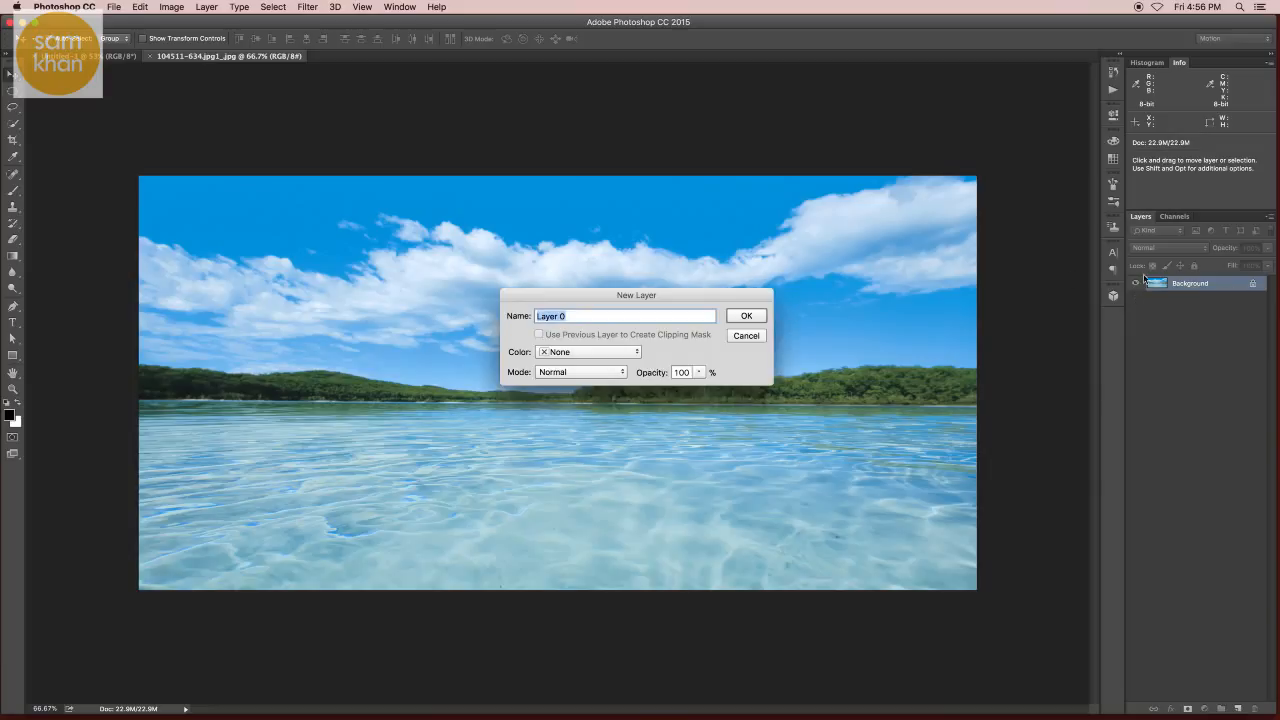
{"action": "key", "text": "Return"}
{"action": "left_click_drag", "start_coordinate": [515, 276], "coordinate": [600, 351]}
- Align the lake image with the canvas's lower-left corner and scale it proportionally to span the full canvas width
{"action": "key", "text": "super+t"}
{"action": "left_click_drag", "start_coordinate": [627, 394], "coordinate": [574, 442]}
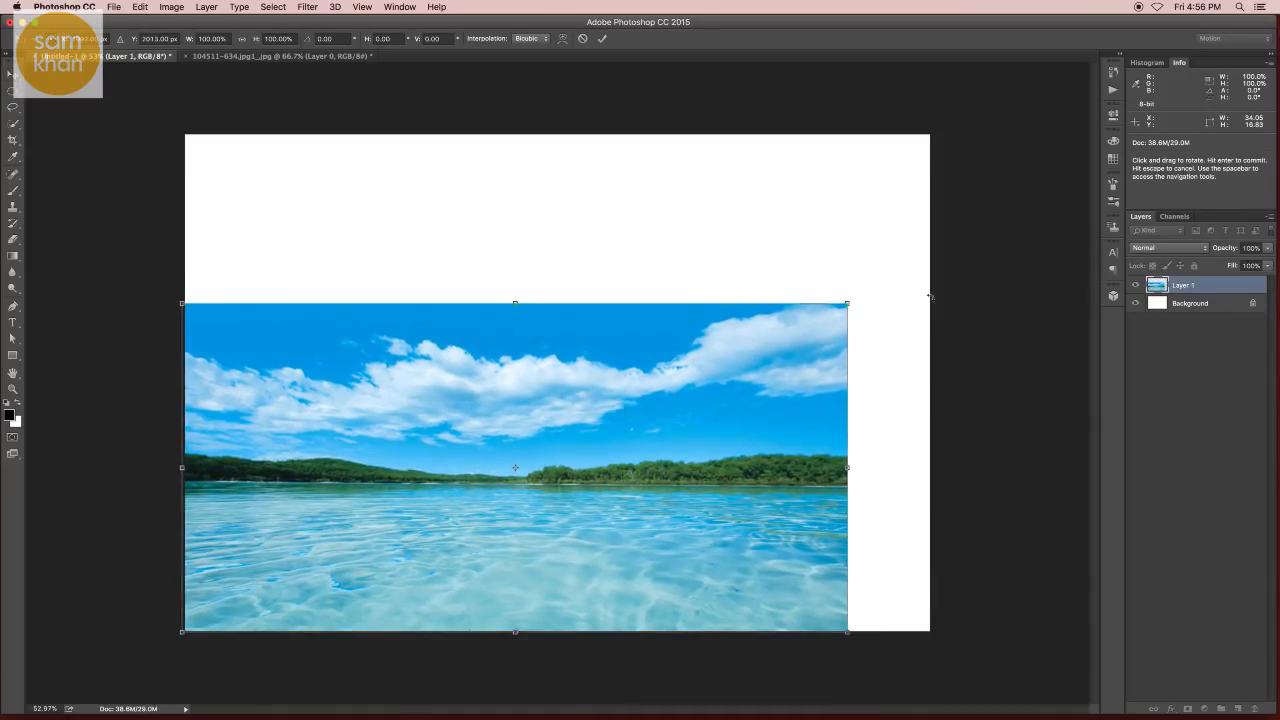
{"action": "left_click_drag", "start_coordinate": [848, 301], "coordinate": [931, 260]}
{"action": "key", "text": "Return"}
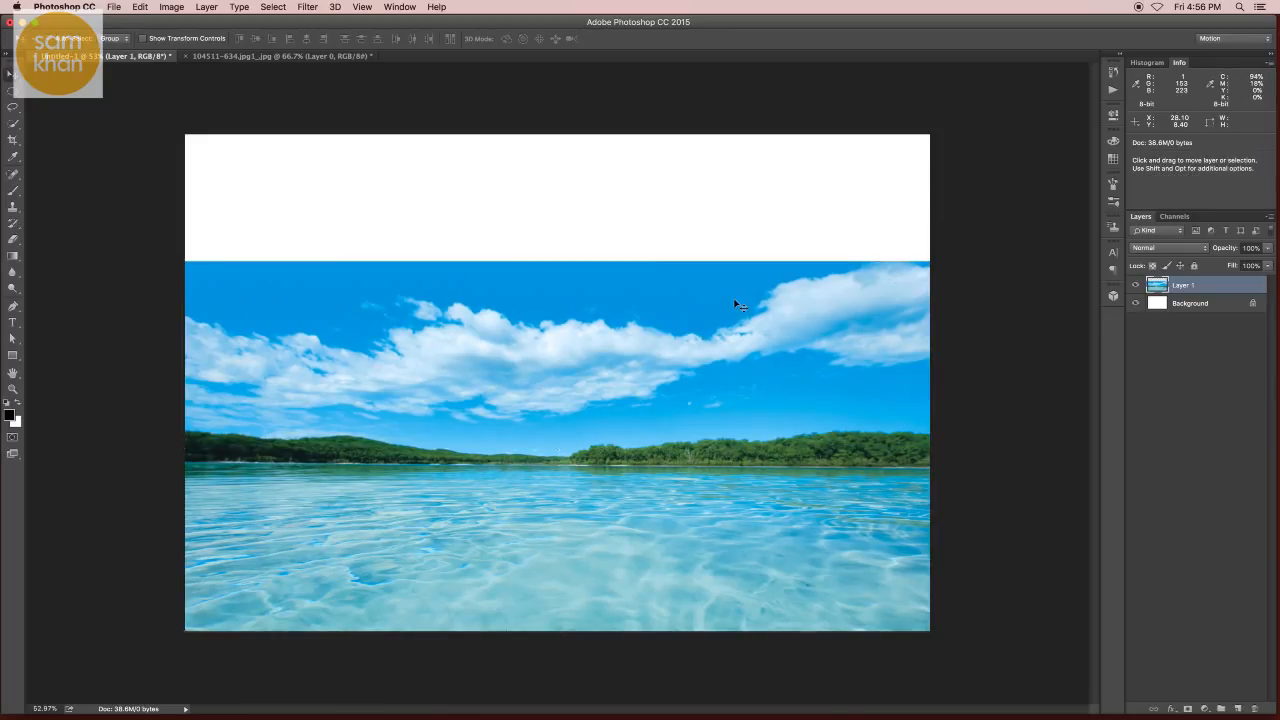
- Select the lake photo's sky down to the treeline with the Quick Selection tool, undoing the spill into the water
{"action": "left_click", "coordinate": [616, 438], "text": "alt+super"}
{"action": "left_click_drag", "start_coordinate": [616, 438], "coordinate": [616, 438]}
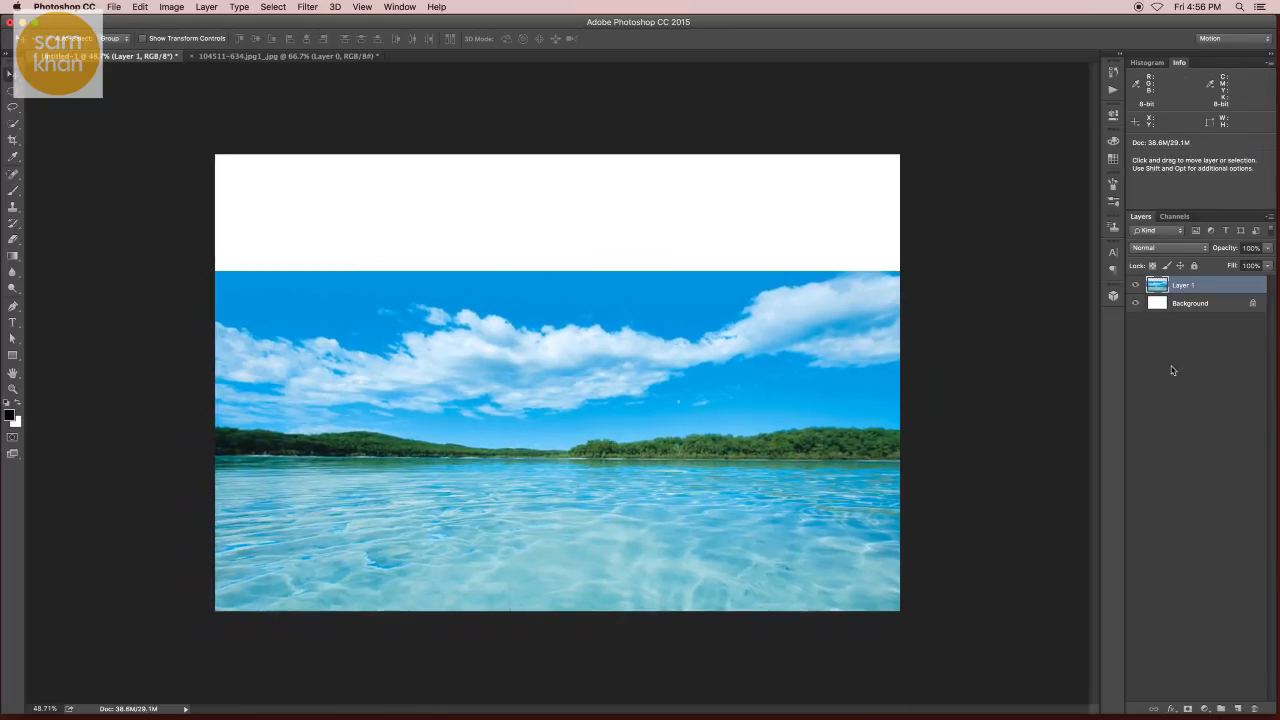
{"action": "left_click", "coordinate": [13, 125]}
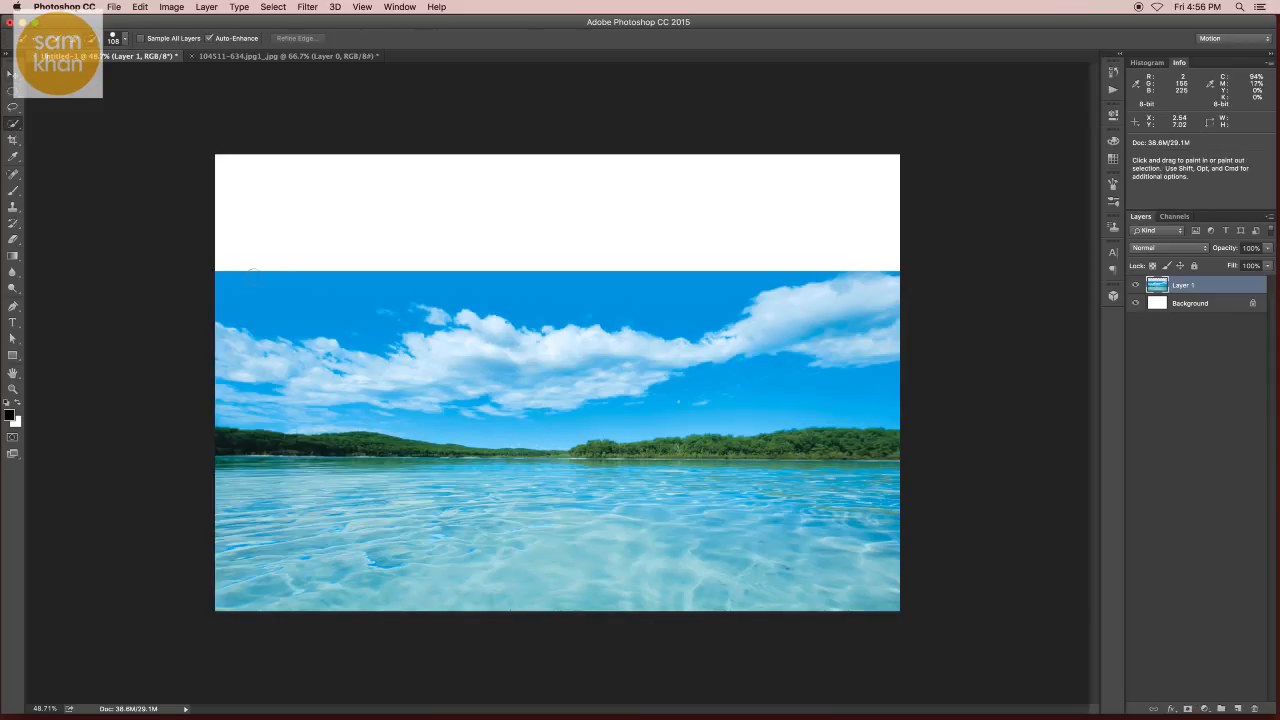
{"action": "mouse_move", "coordinate": [253, 278]}
{"action": "left_mouse_down"}
{"action": "mouse_move", "coordinate": [338, 316]}
{"action": "mouse_move", "coordinate": [519, 349]}
{"action": "left_mouse_up"}
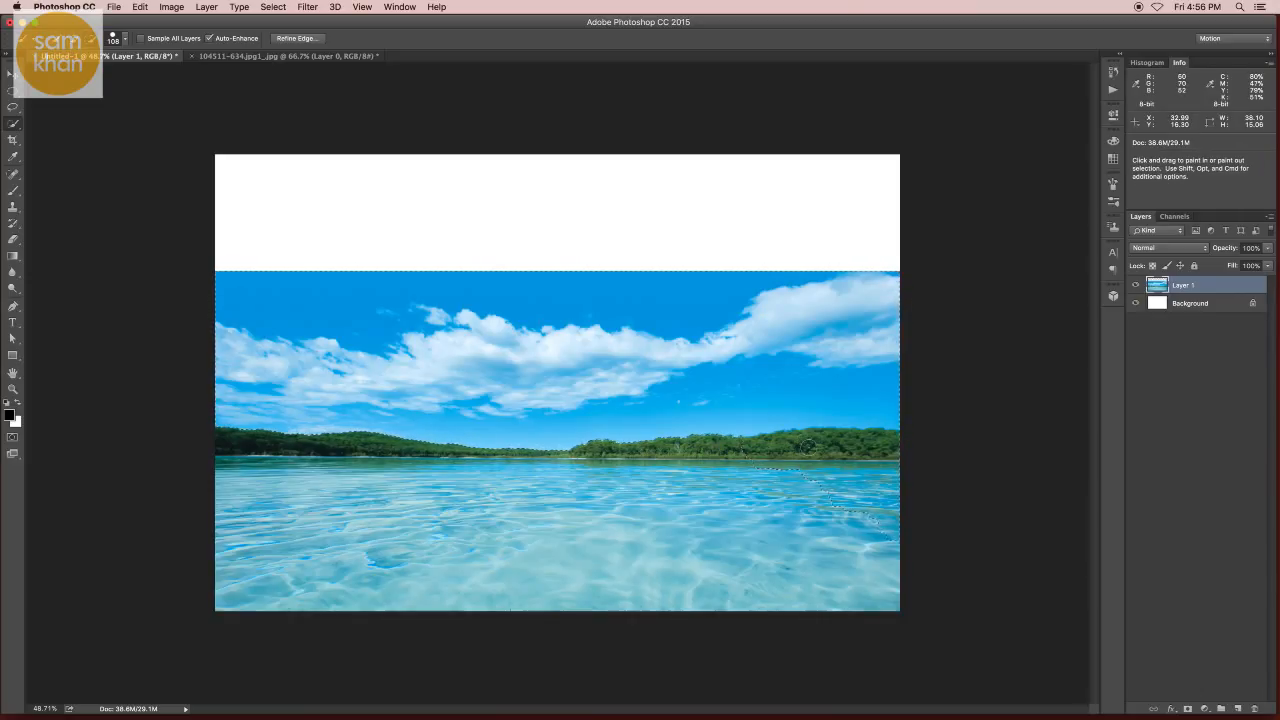
{"action": "key", "text": "super+z"}
- Add a layer mask to the lake layer from the sky selection and invert it to hide the sky
{"action": "left_click", "coordinate": [1189, 709]}
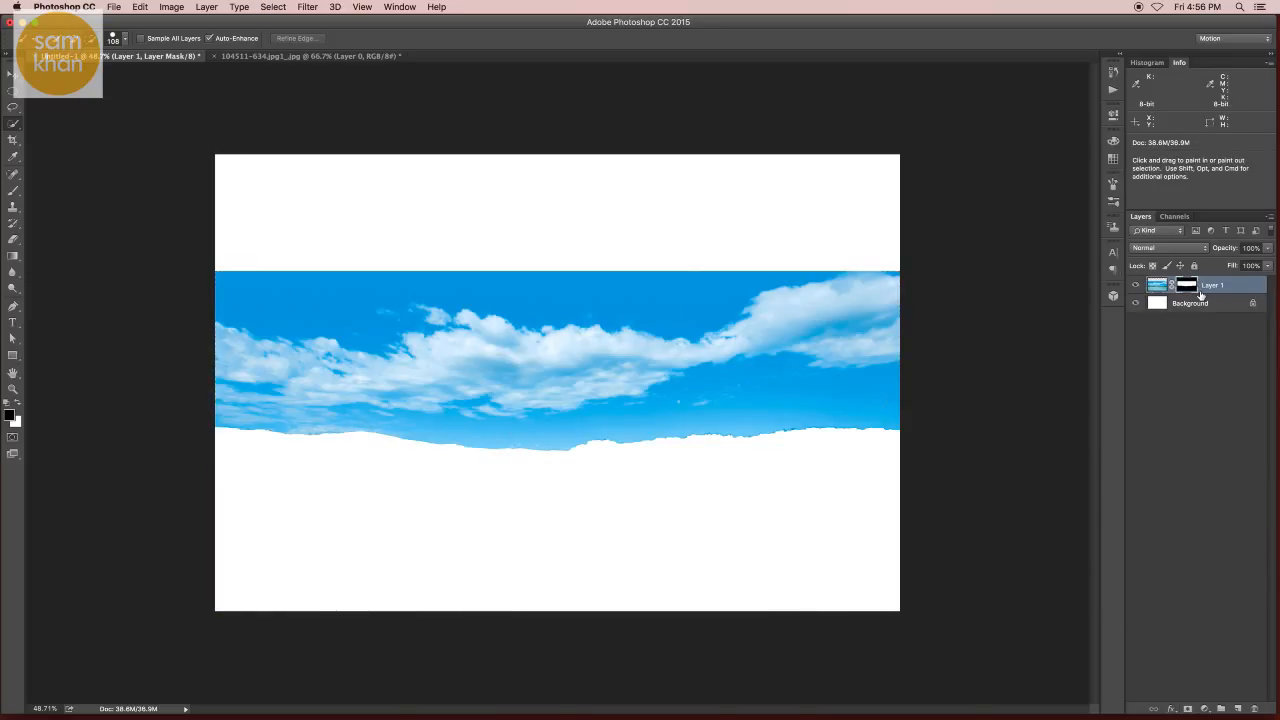
{"action": "key", "text": "super+i"}
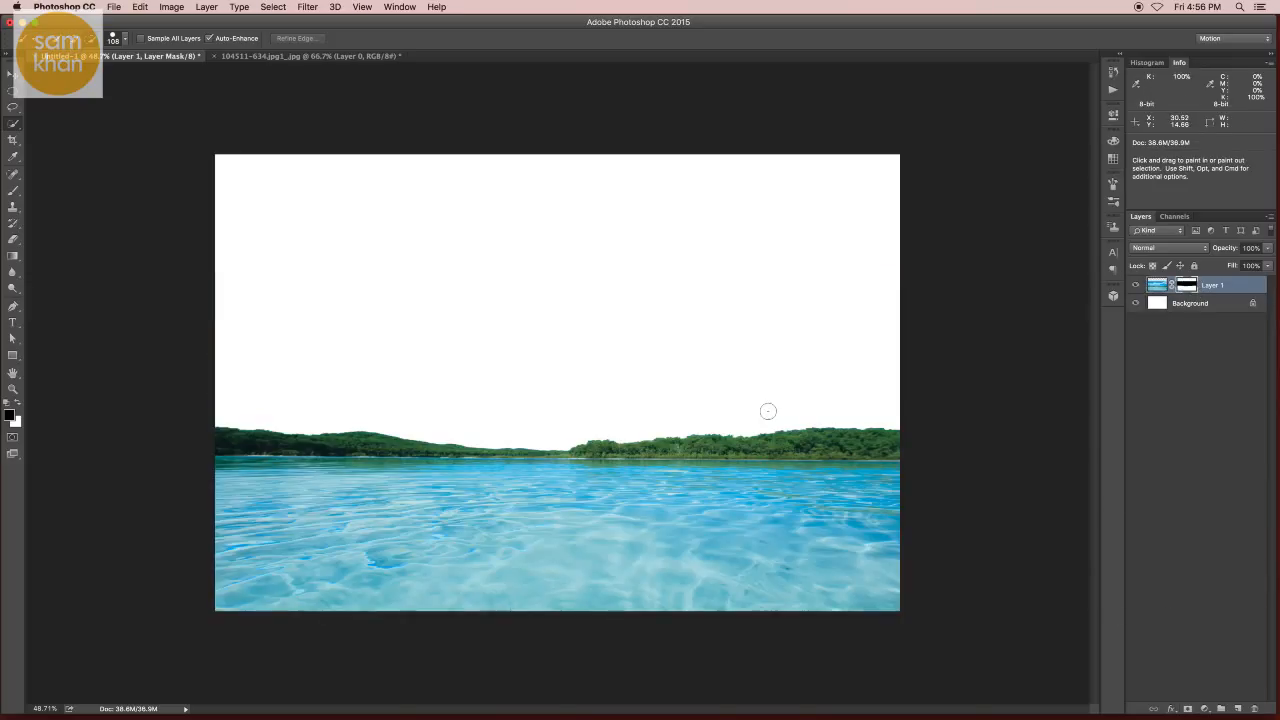
- Open the starry night image sky.jpg from the input folder
{"action": "key", "text": "v"}
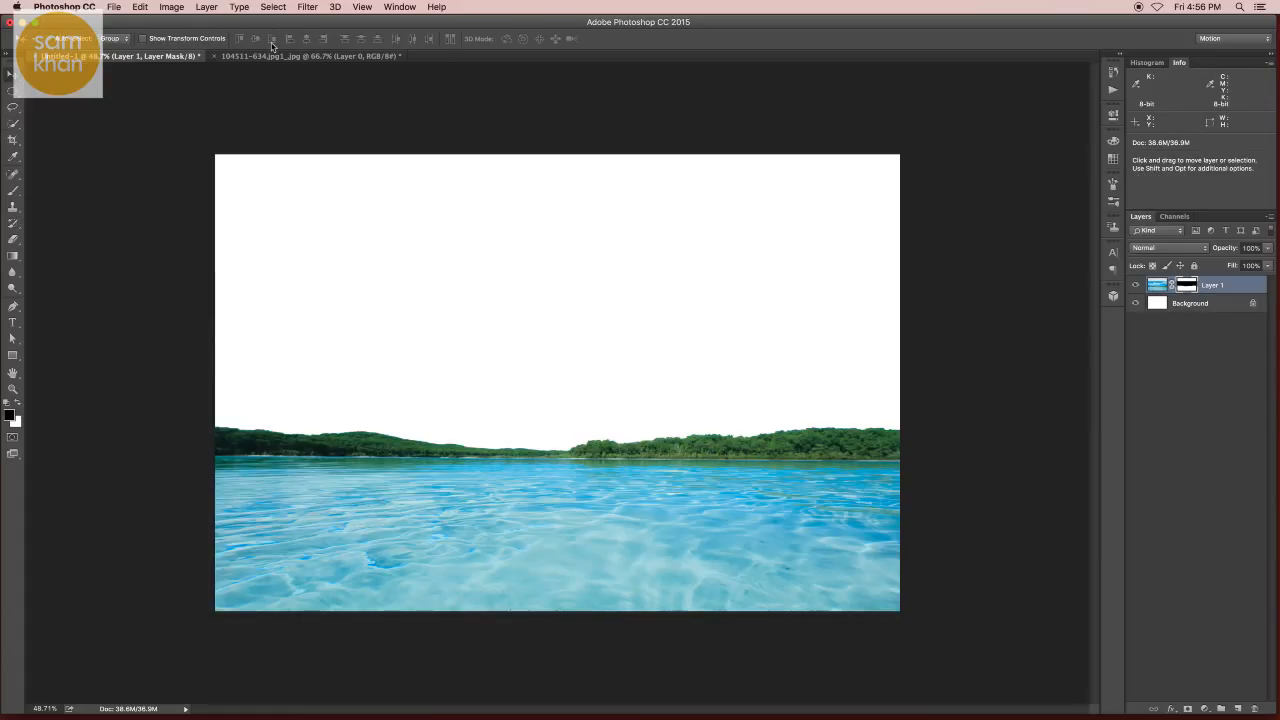
{"action": "key", "text": "super+o"}
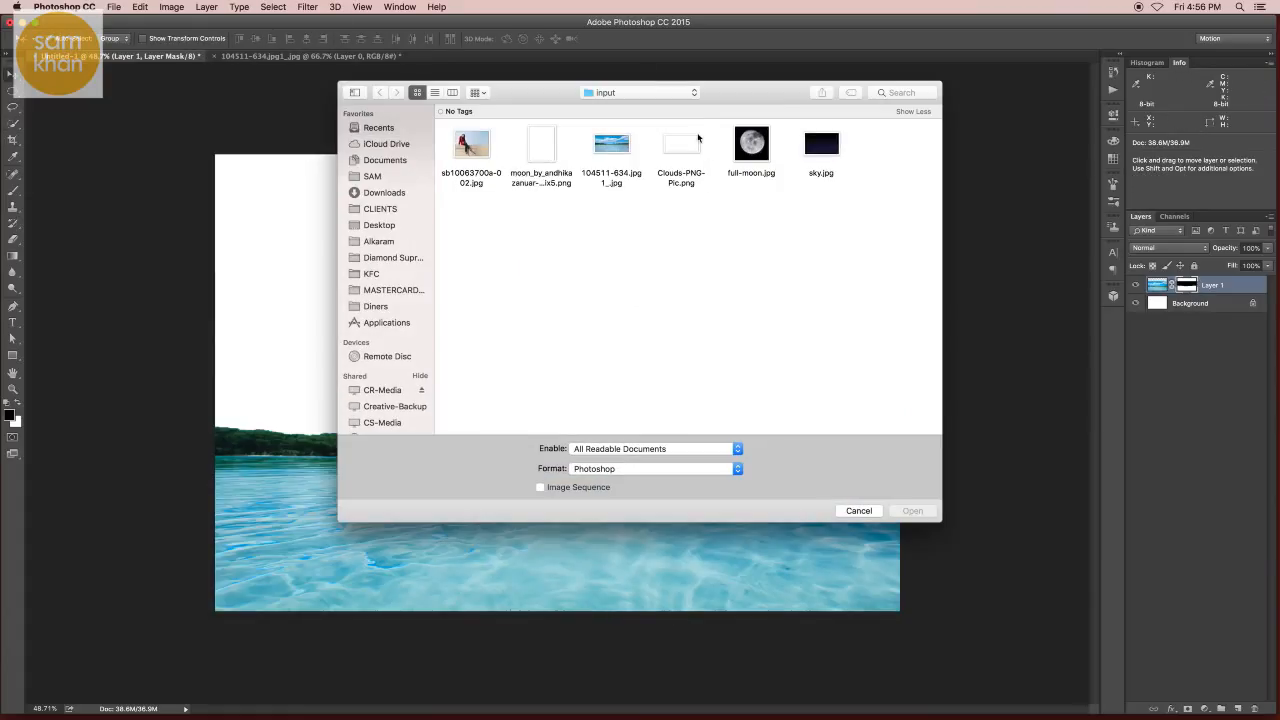
{"action": "left_click", "coordinate": [820, 149]}
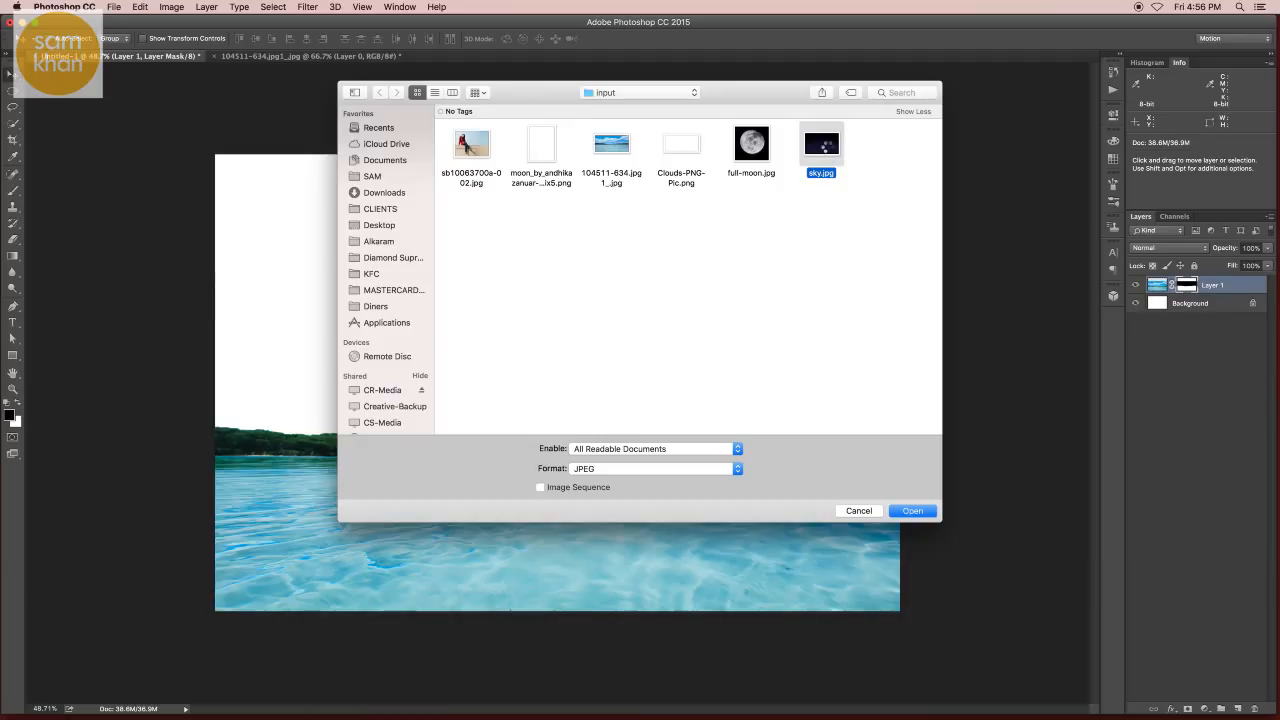
{"action": "double_click", "coordinate": [822, 148]}
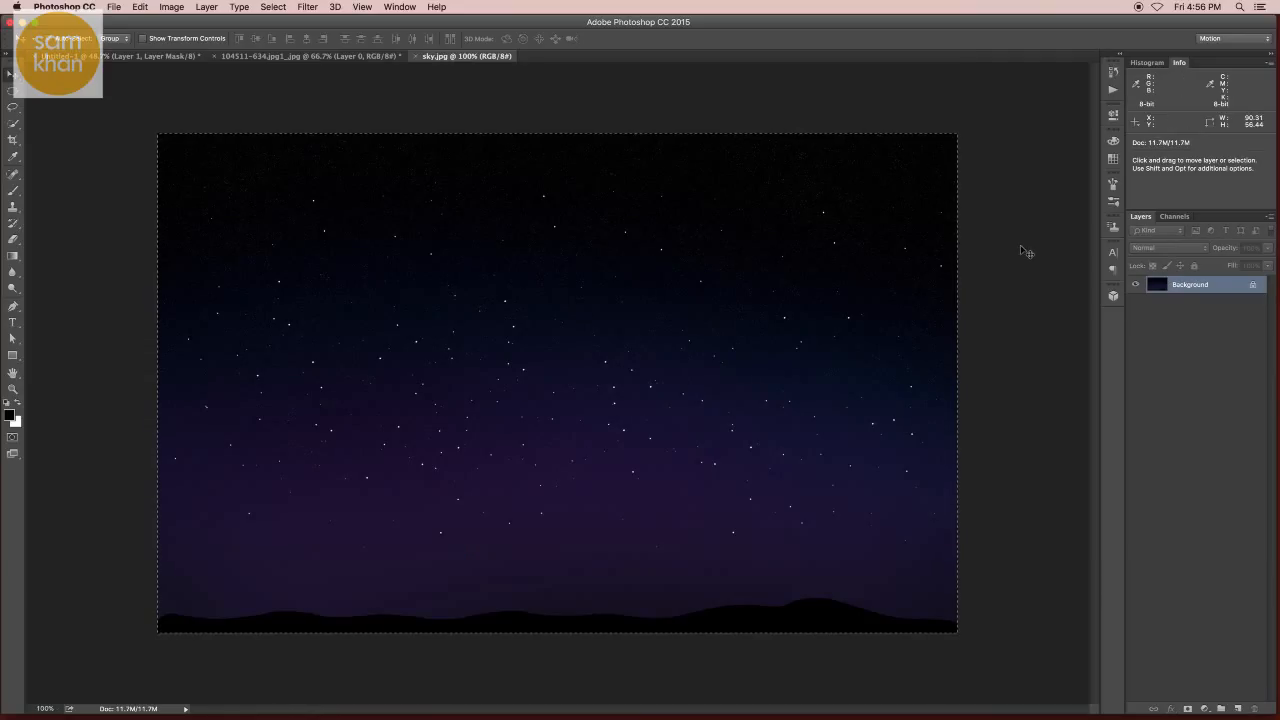
- Convert the starry sky's locked background into a regular layer and bring it into the lake document
{"action": "double_click", "coordinate": [1219, 289]}
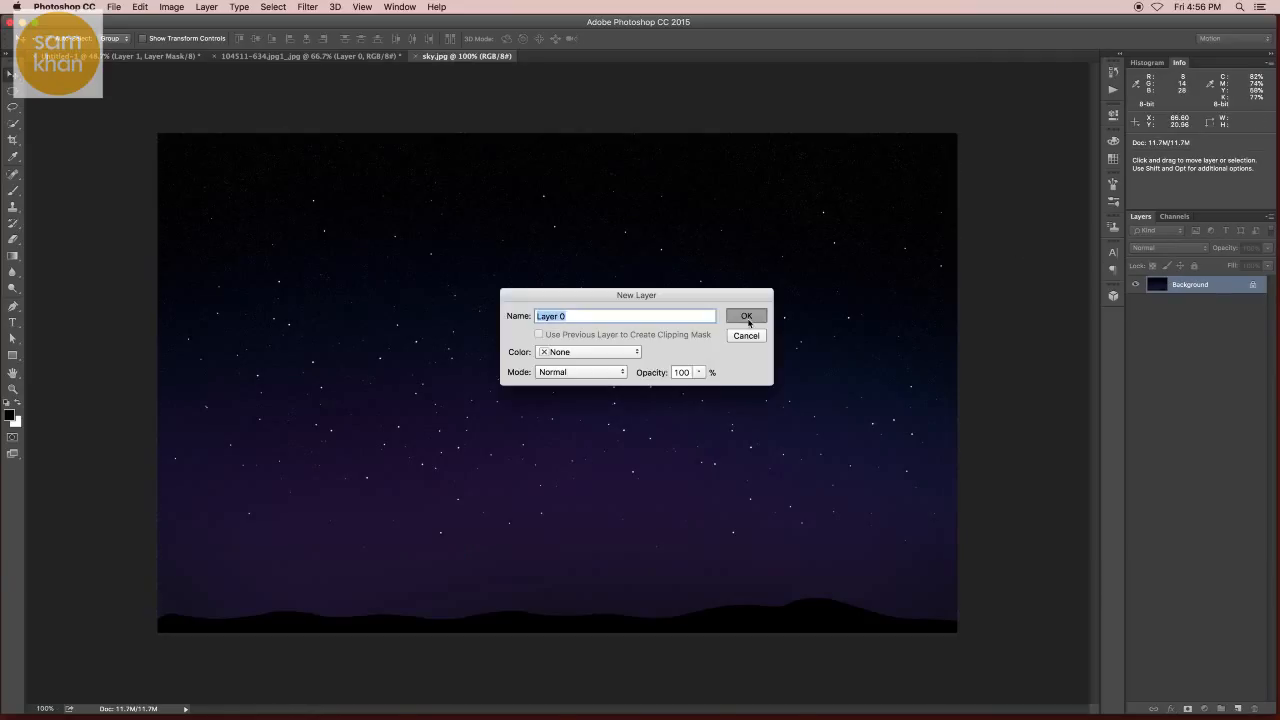
{"action": "left_click", "coordinate": [749, 314]}
{"action": "left_click_drag", "start_coordinate": [503, 223], "coordinate": [408, 183]}
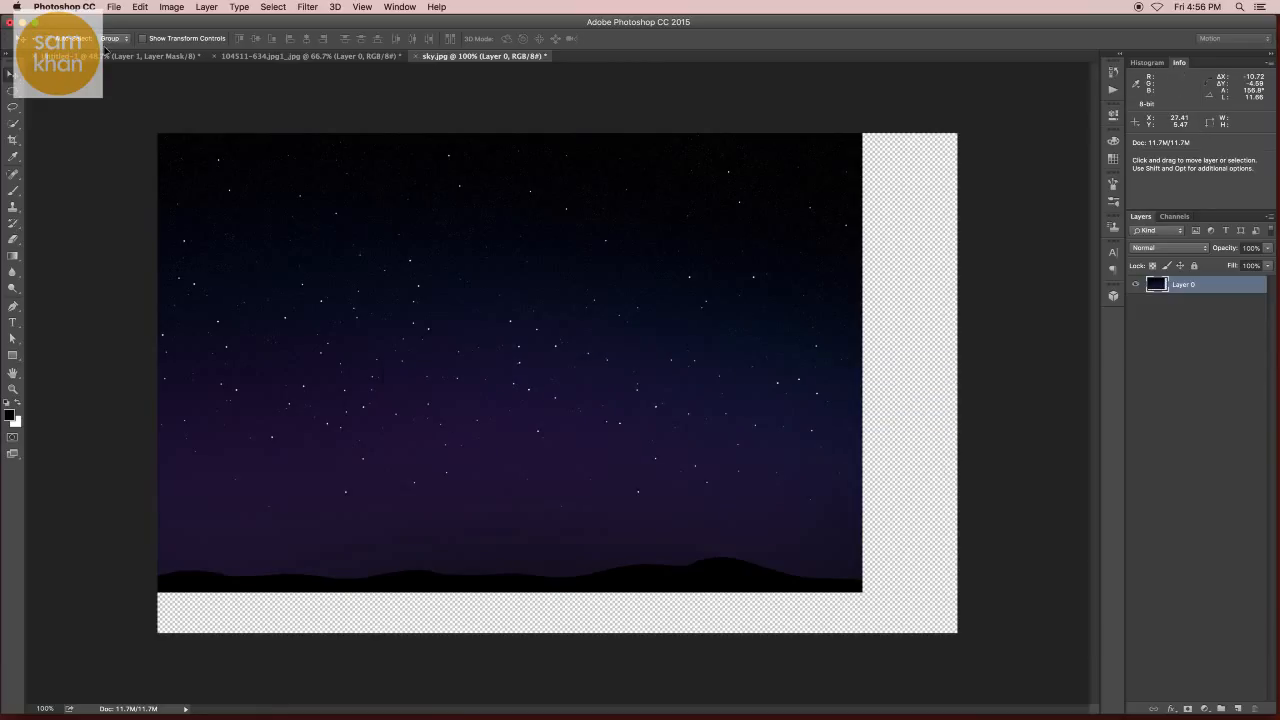
{"action": "key", "text": "ctrl+Tab"}
{"action": "key", "text": "ctrl+v"}
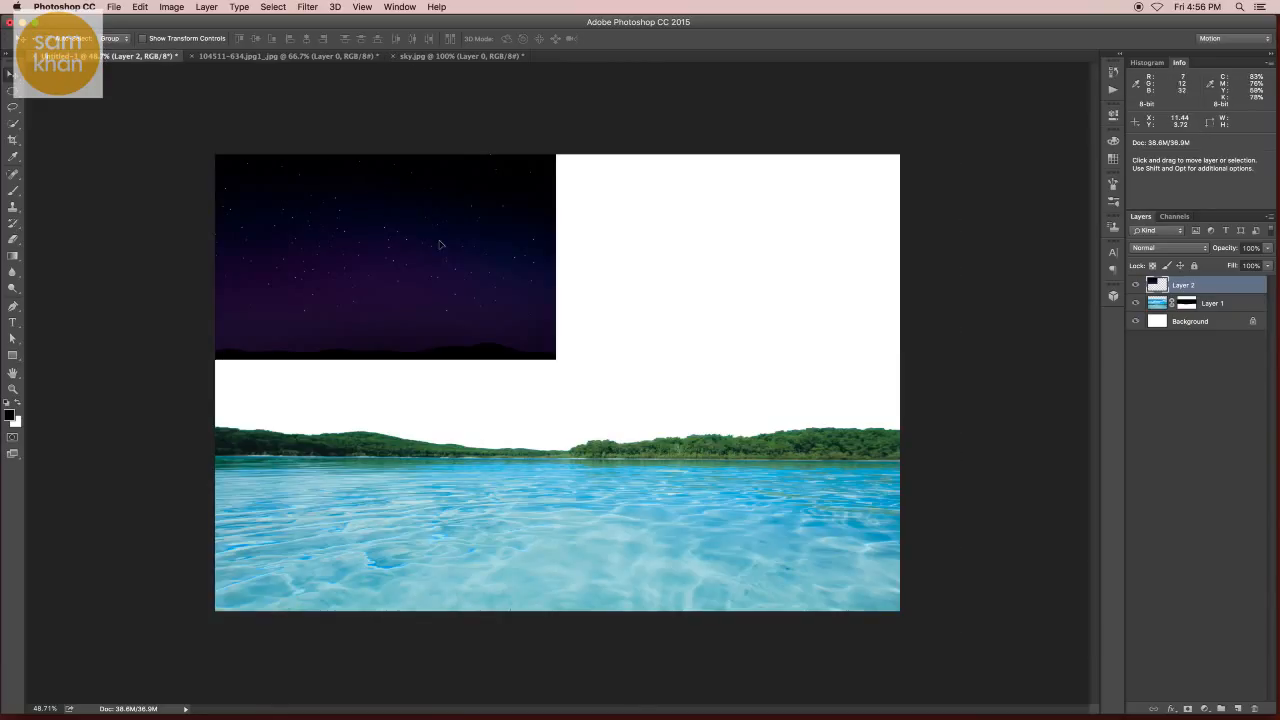
- Enlarge the starry sky proportionally to span the canvas width and place the masked lake layer above it
{"action": "key", "text": "ctrl+t"}
{"action": "left_click_drag", "start_coordinate": [450, 249], "coordinate": [487, 276]}
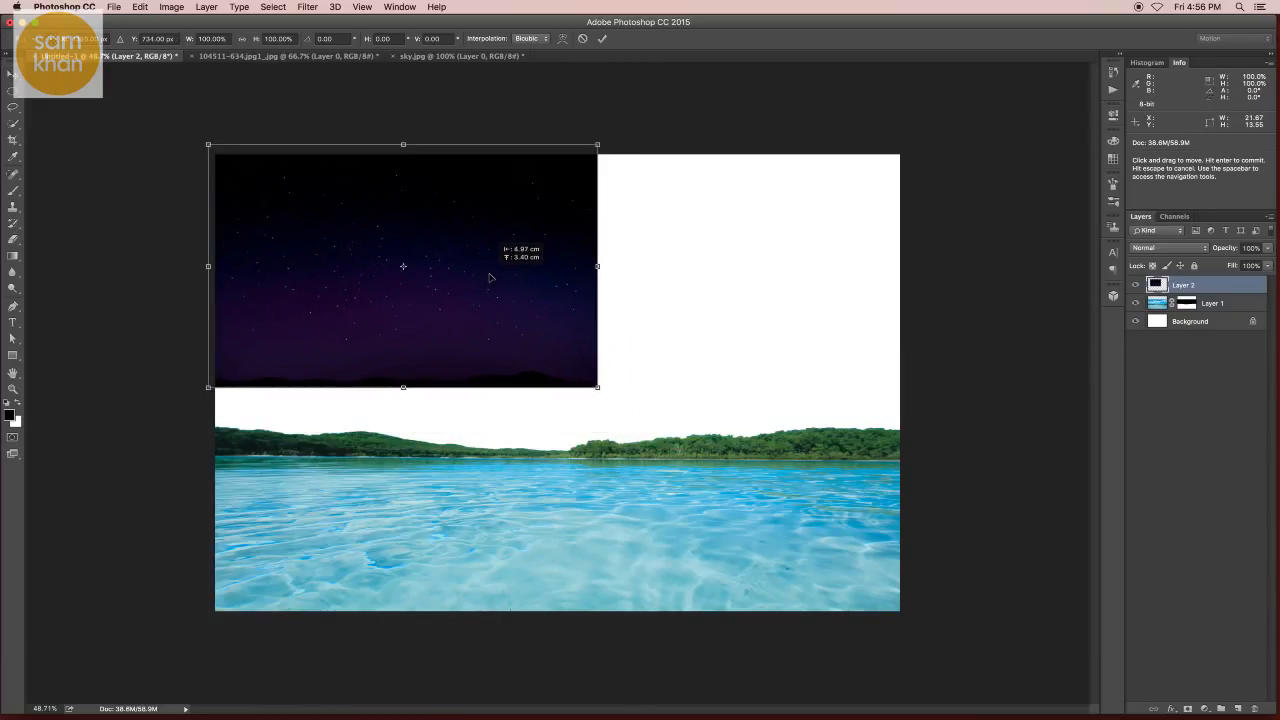
{"action": "left_click_drag", "start_coordinate": [595, 386], "coordinate": [902, 578]}
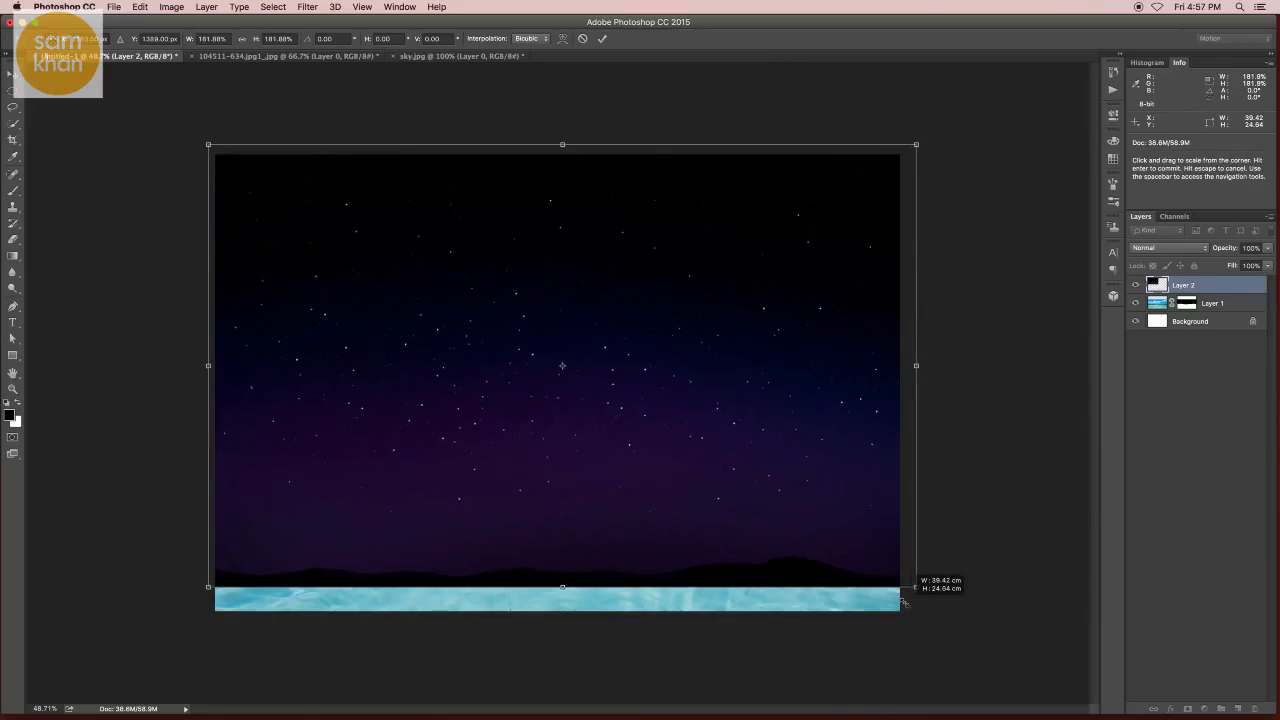
{"action": "key", "text": "Return"}
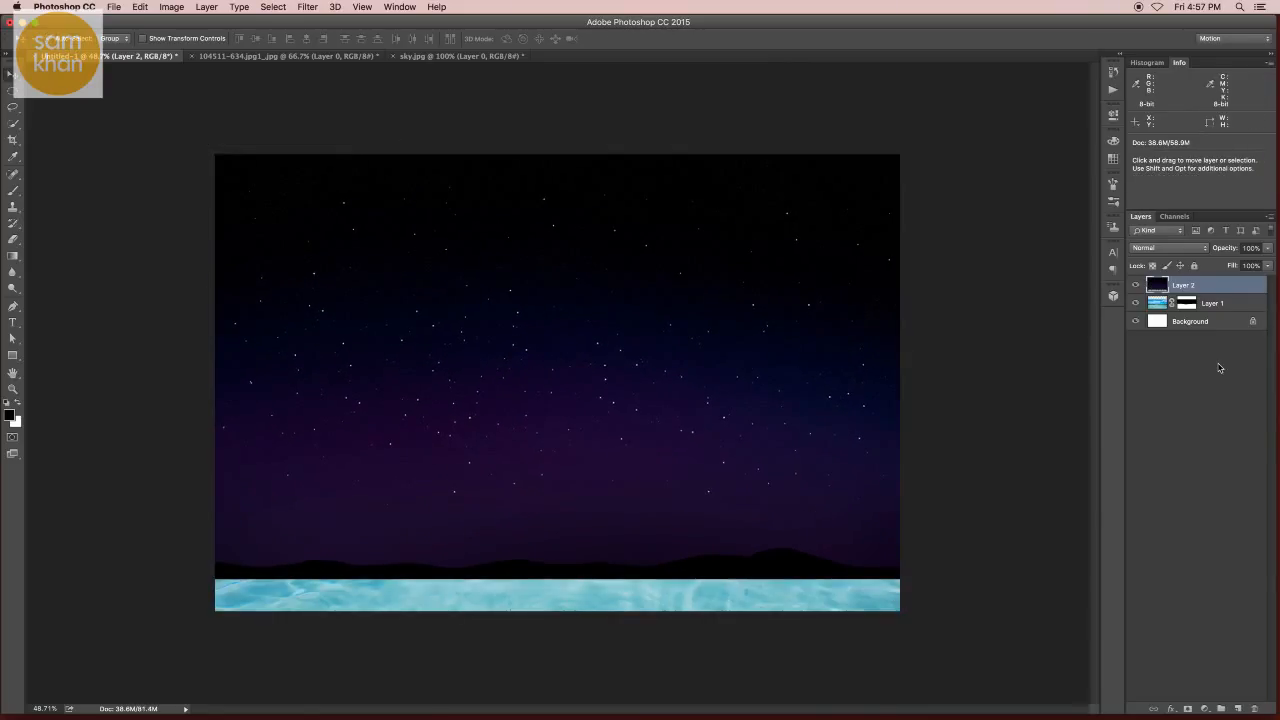
{"action": "left_click_drag", "start_coordinate": [1219, 305], "coordinate": [1219, 281]}
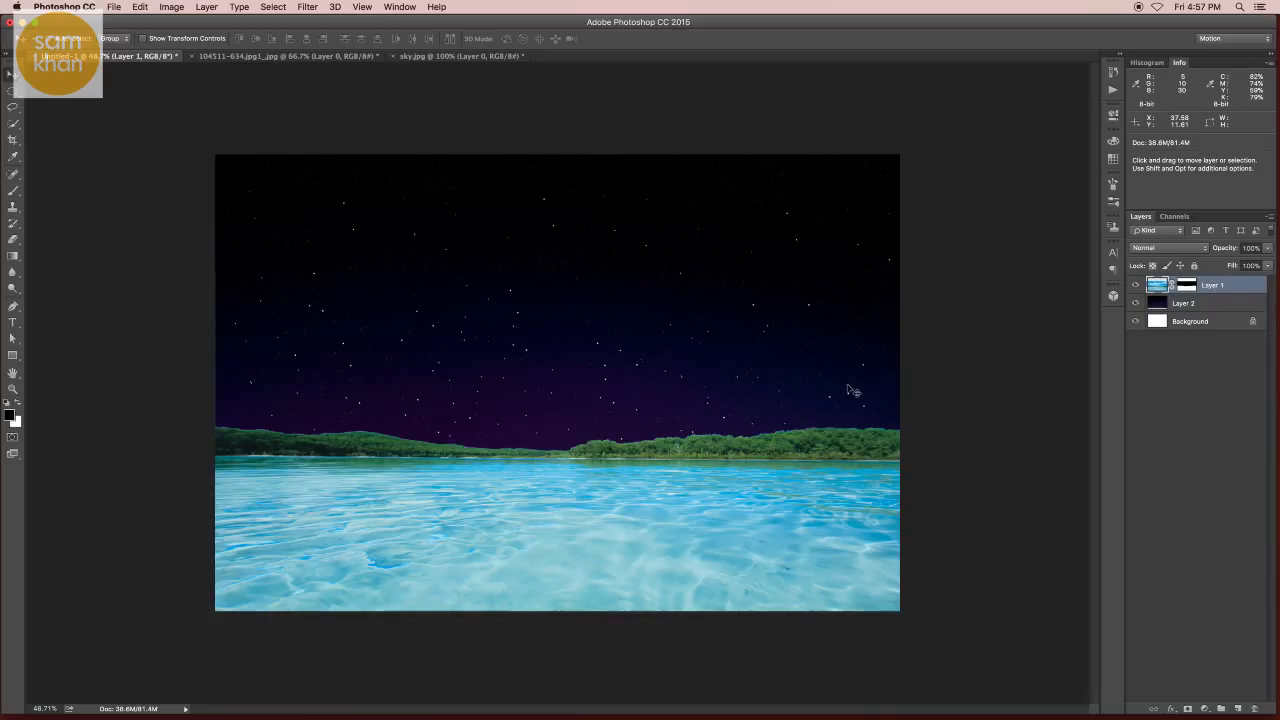
- Paint black at 100% opacity on the lake layer's mask along the right-hand treeline to remove the leftover bright edge
{"action": "scroll", "coordinate": [646, 391], "scroll_direction": "up", "scroll_amount": 2}
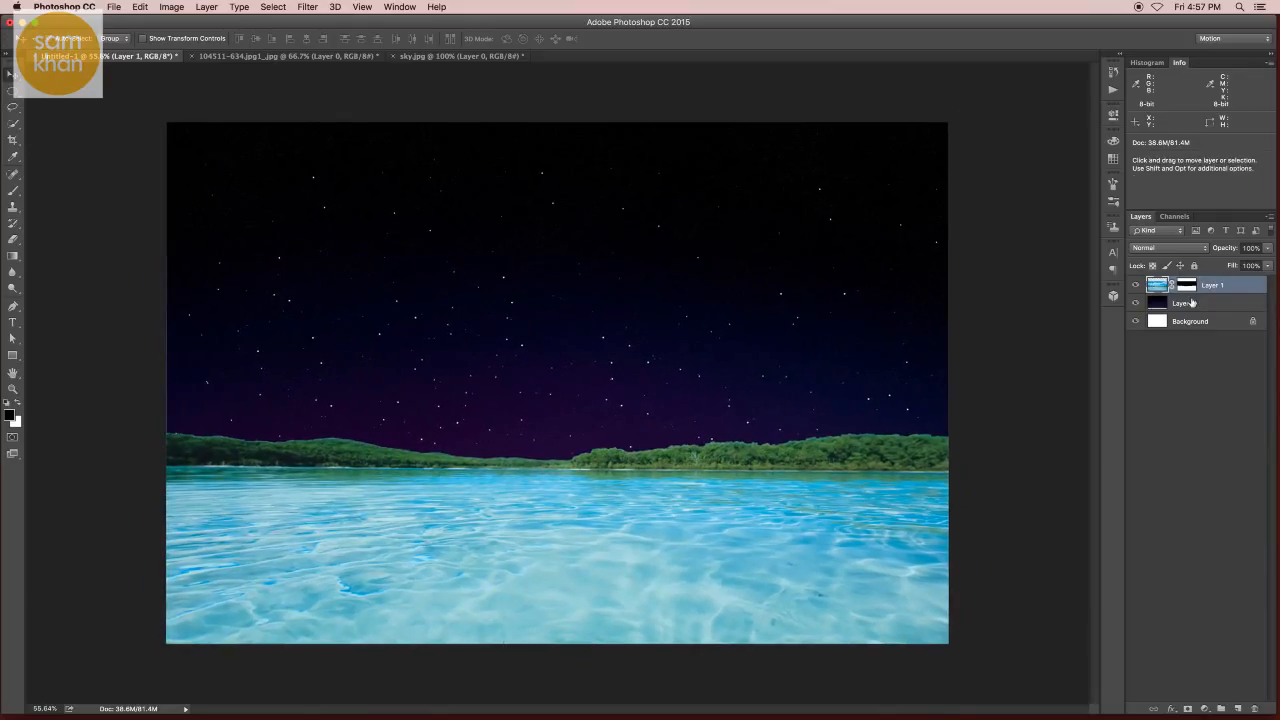
{"action": "left_click", "coordinate": [1188, 285]}
{"action": "scroll", "coordinate": [914, 241], "scroll_direction": "up", "scroll_amount": 5}
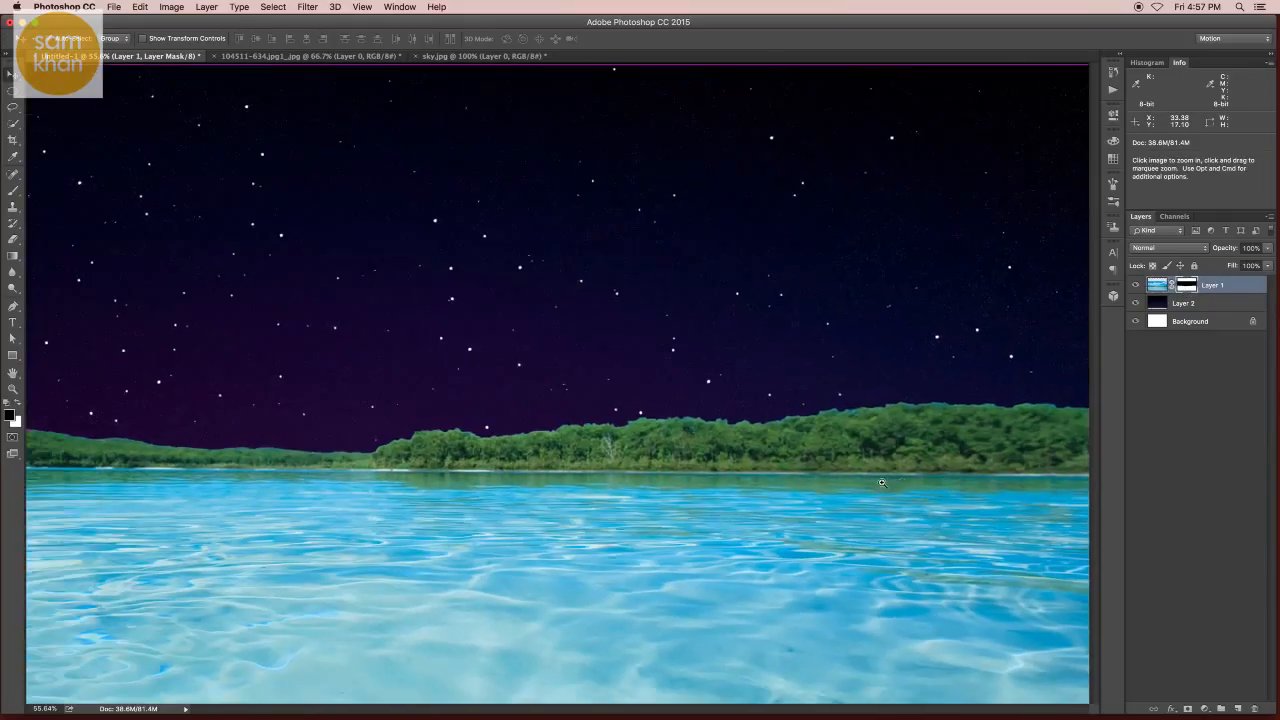
{"action": "left_click_drag", "start_coordinate": [959, 454], "coordinate": [808, 454]}
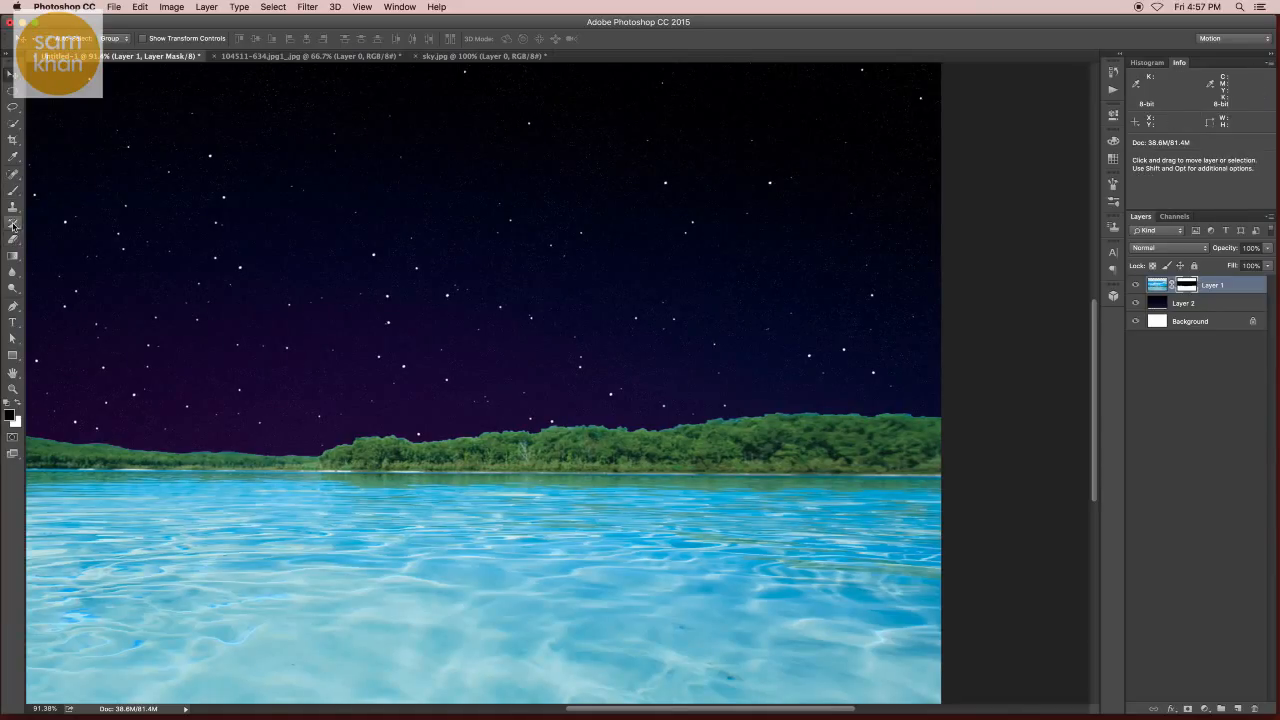
{"action": "left_click", "coordinate": [13, 190]}
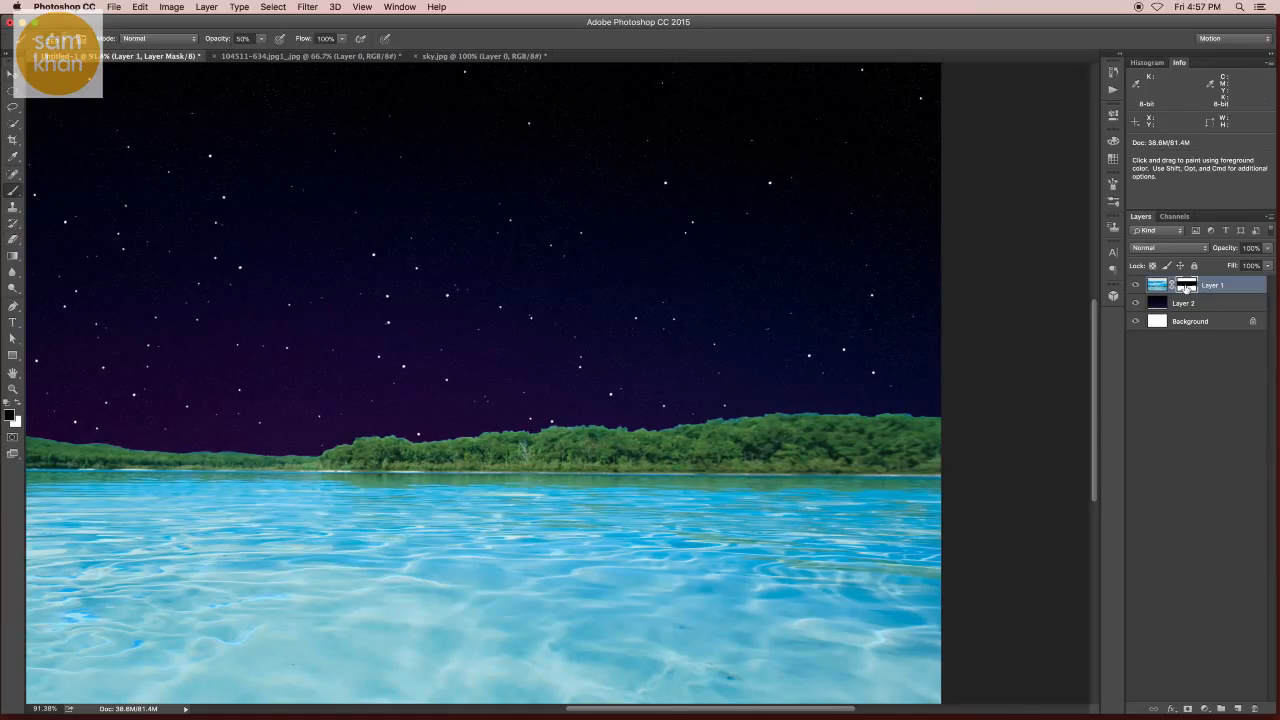
{"action": "mouse_move", "coordinate": [842, 390]}
{"action": "left_mouse_down"}
{"action": "mouse_move", "coordinate": [801, 394]}
{"action": "mouse_move", "coordinate": [820, 391]}
{"action": "left_mouse_up"}
{"action": "key", "text": "0"}
{"action": "left_click_drag", "start_coordinate": [948, 415], "coordinate": [650, 414]}
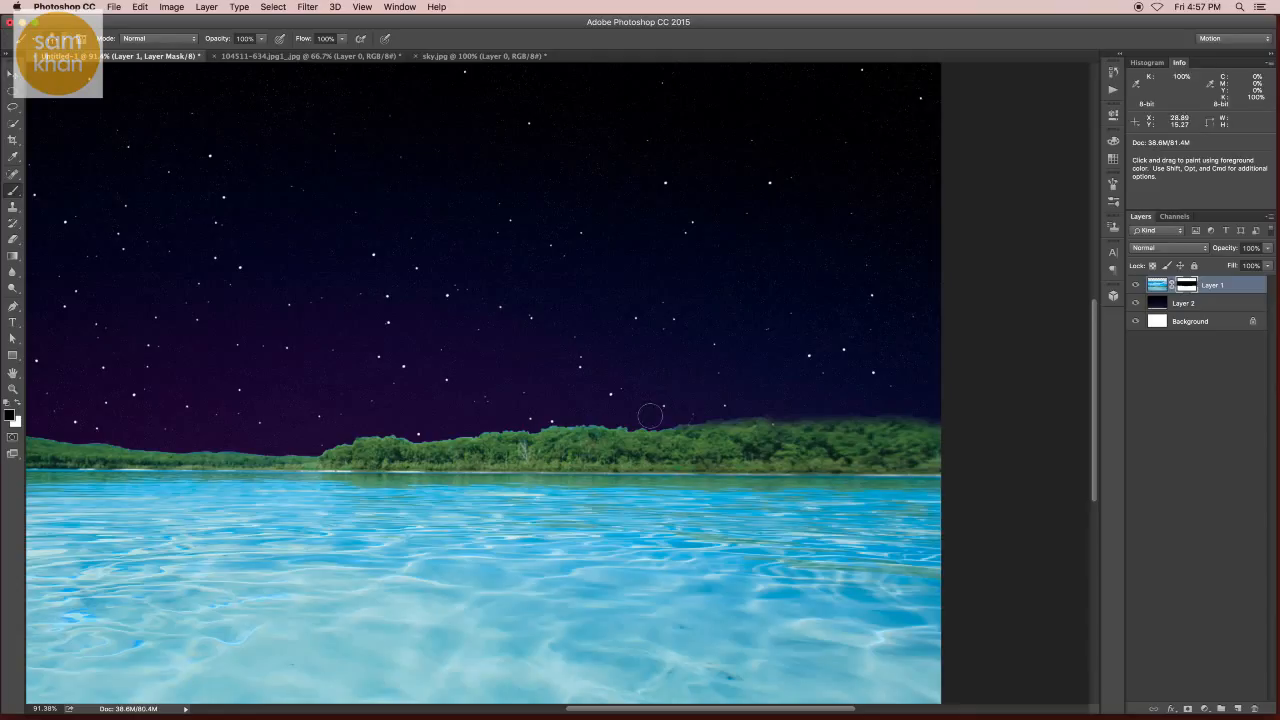
{"action": "mouse_move", "coordinate": [727, 408]}
{"action": "left_mouse_down"}
{"action": "mouse_move", "coordinate": [369, 430]}
{"action": "mouse_move", "coordinate": [297, 449]}
{"action": "left_mouse_up"}
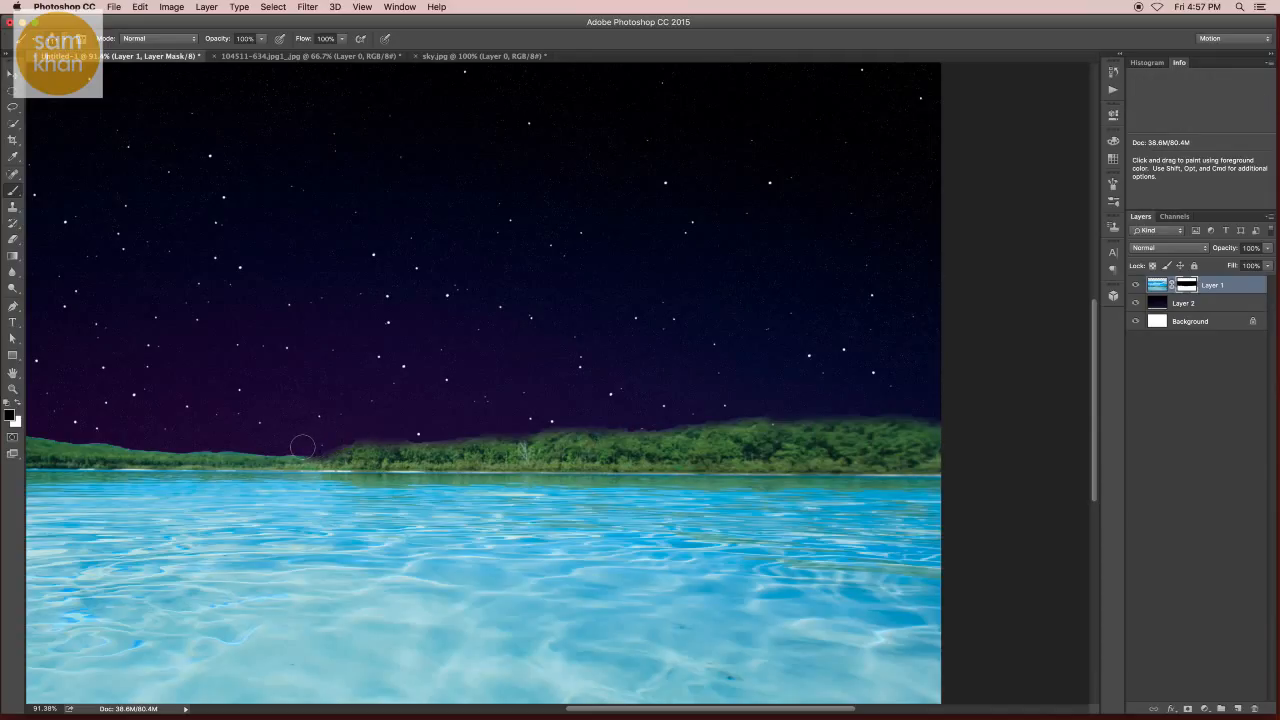
- Brush black on the lake layer's mask along the left-hand hills to soften the treeline up to the canvas edge
{"action": "left_click_drag", "start_coordinate": [503, 452], "coordinate": [591, 457]}
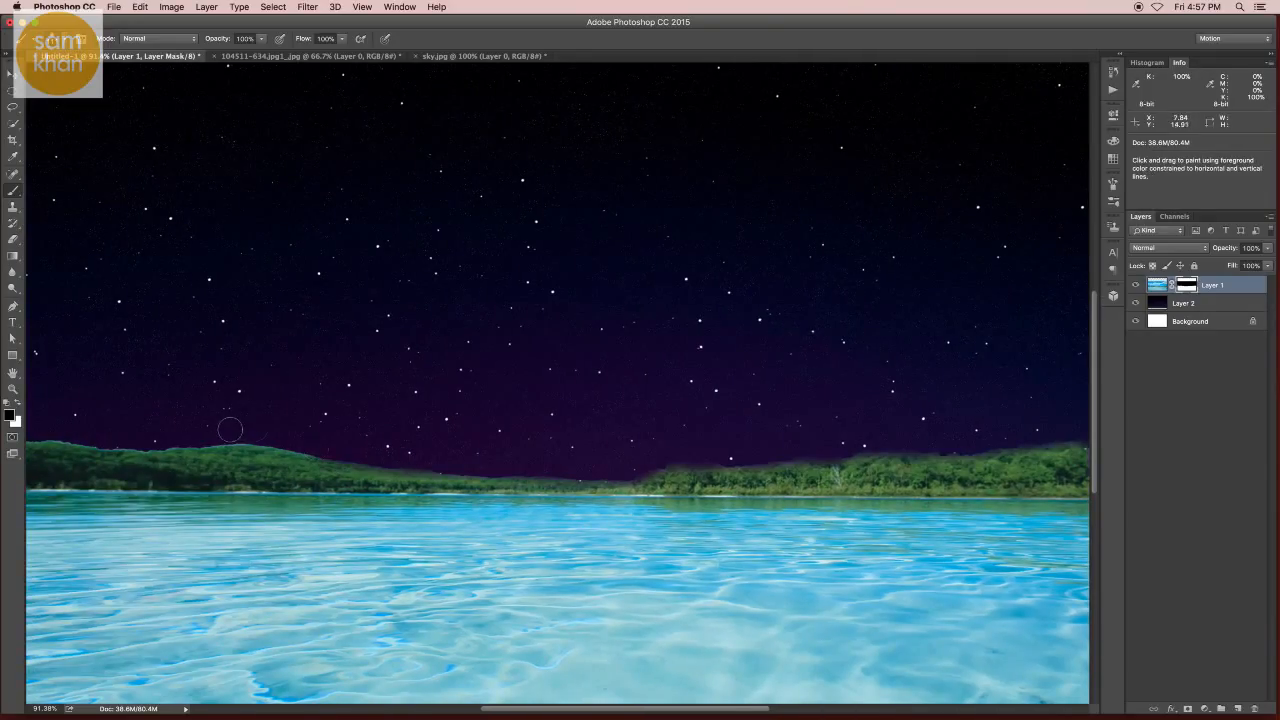
{"action": "left_click_drag", "start_coordinate": [244, 428], "coordinate": [579, 435]}
{"action": "left_click_drag", "start_coordinate": [571, 441], "coordinate": [335, 440]}
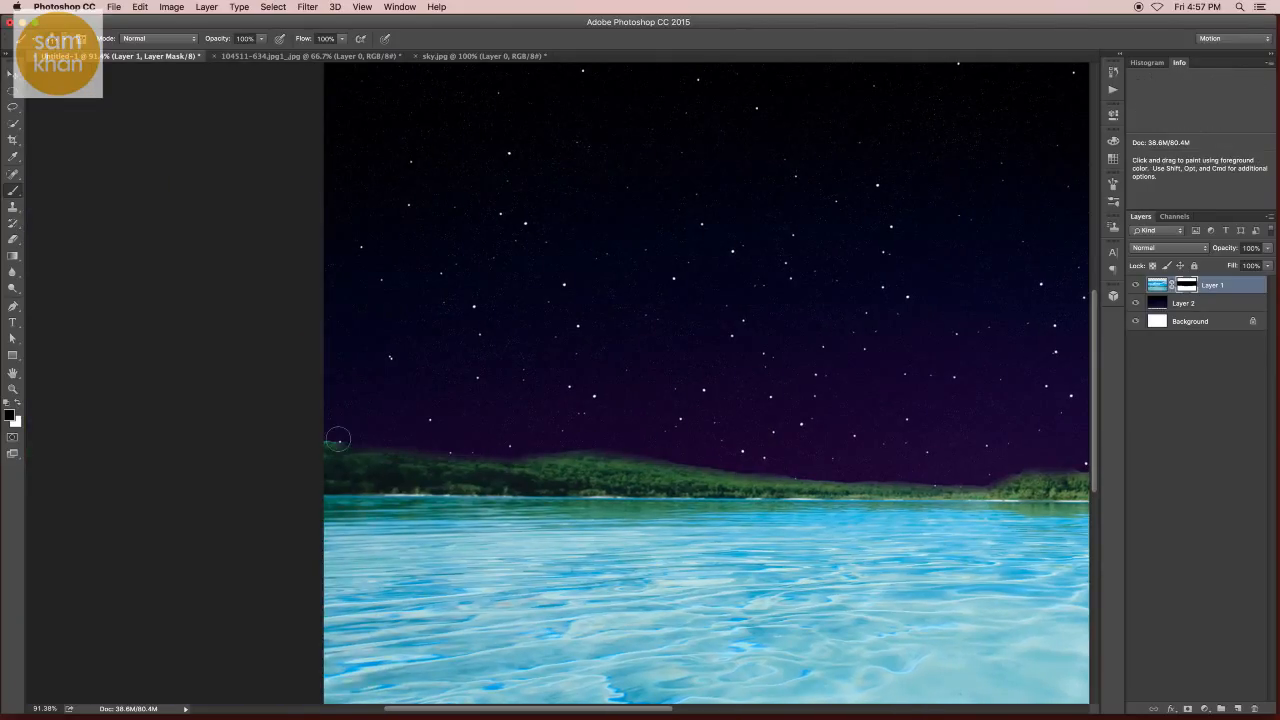
- Add a Hue/Saturation adjustment layer directly above the starry sky layer and lower its saturation to strip out the blue and purple tint
{"action": "key", "text": "v"}
{"action": "left_click", "coordinate": [834, 410], "text": "alt+super"}
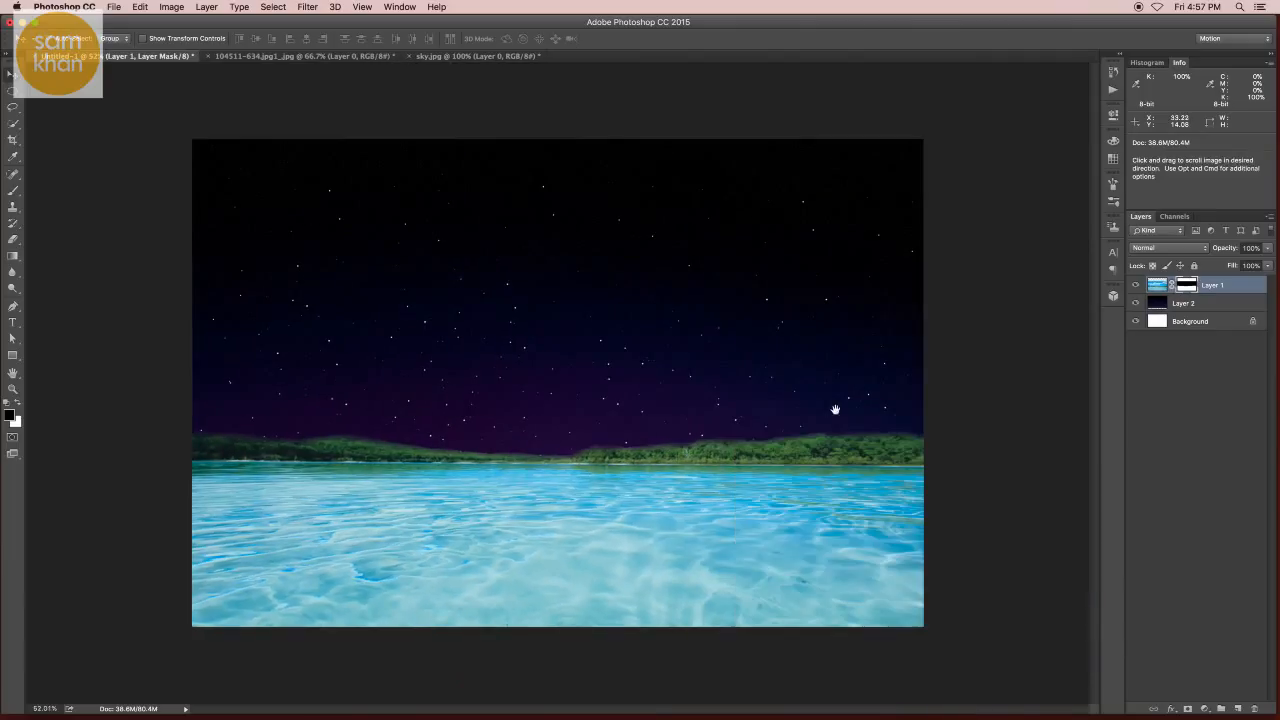
{"action": "left_click", "coordinate": [837, 414], "text": "super"}
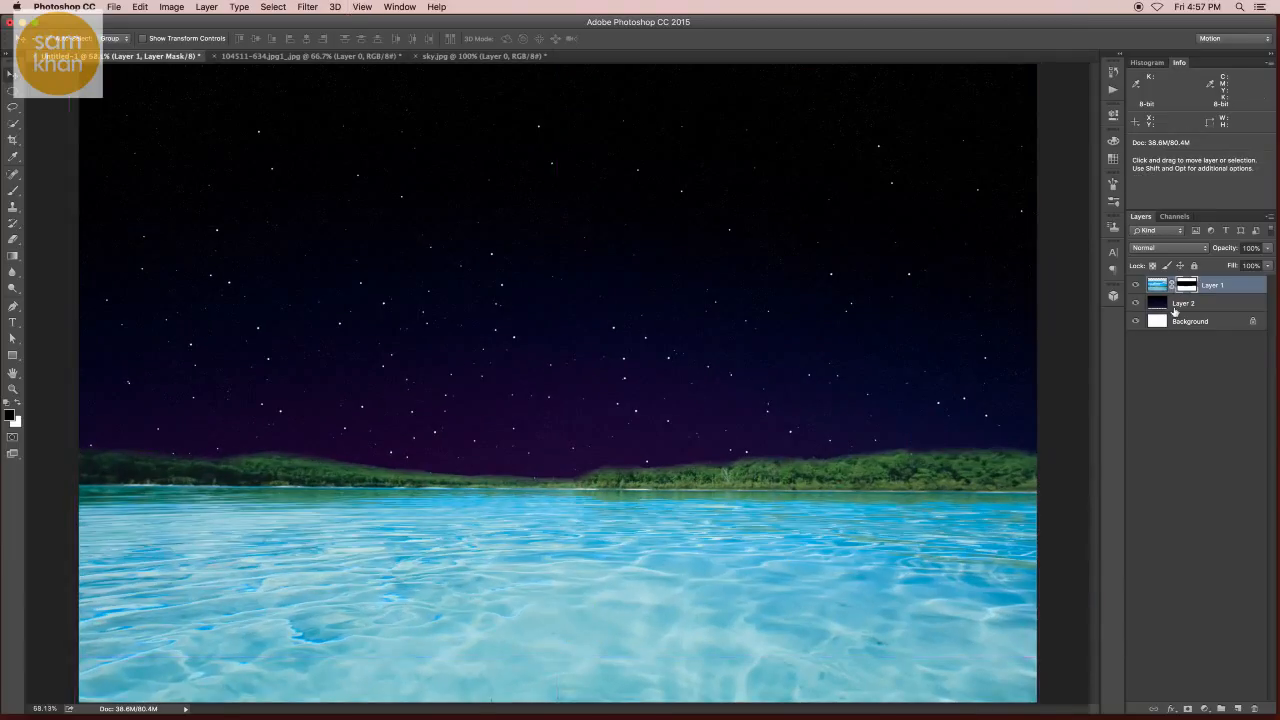
{"action": "left_click", "coordinate": [1194, 303]}
{"action": "left_click", "coordinate": [1204, 706]}
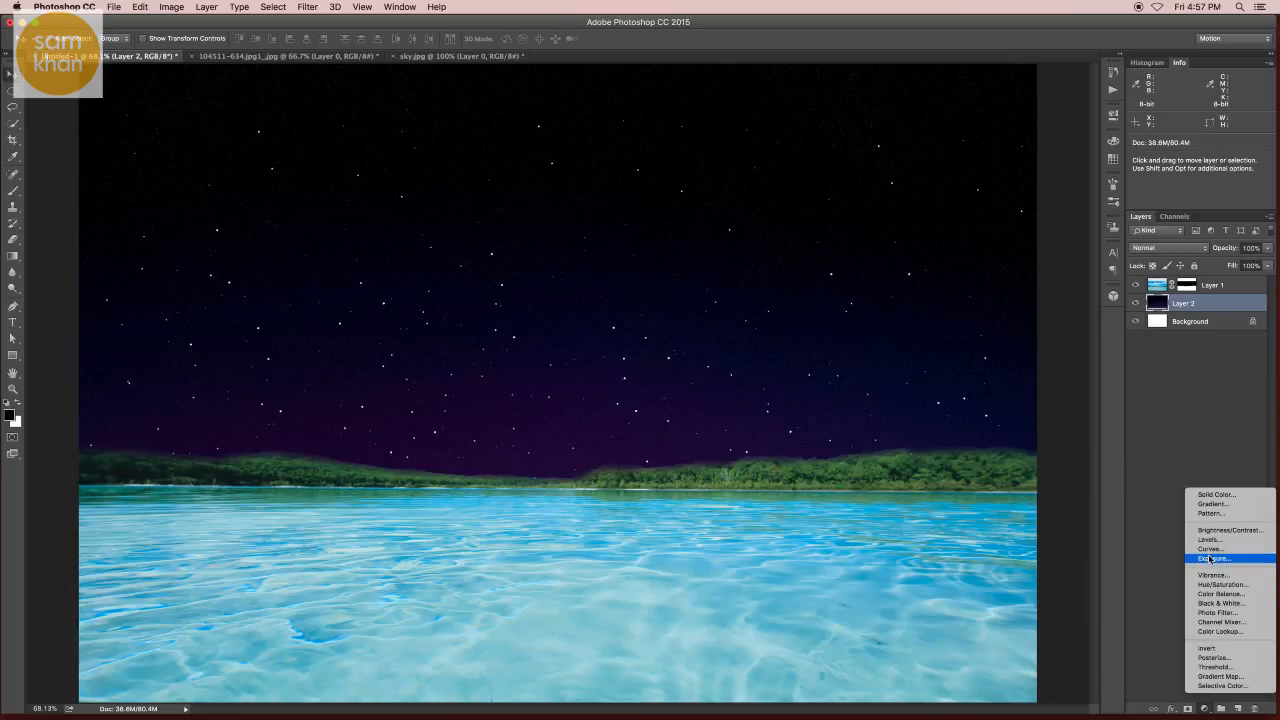
{"action": "left_click", "coordinate": [1217, 586]}
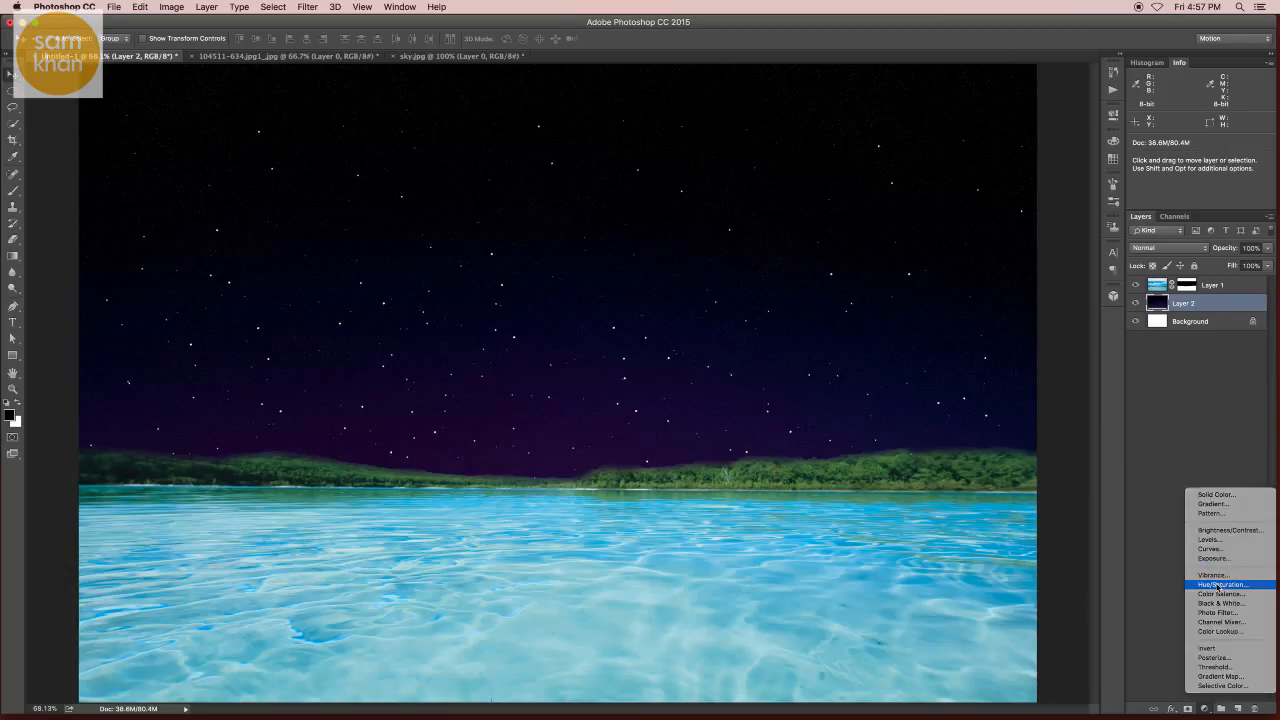
{"action": "left_click_drag", "start_coordinate": [1026, 216], "coordinate": [987, 218]}
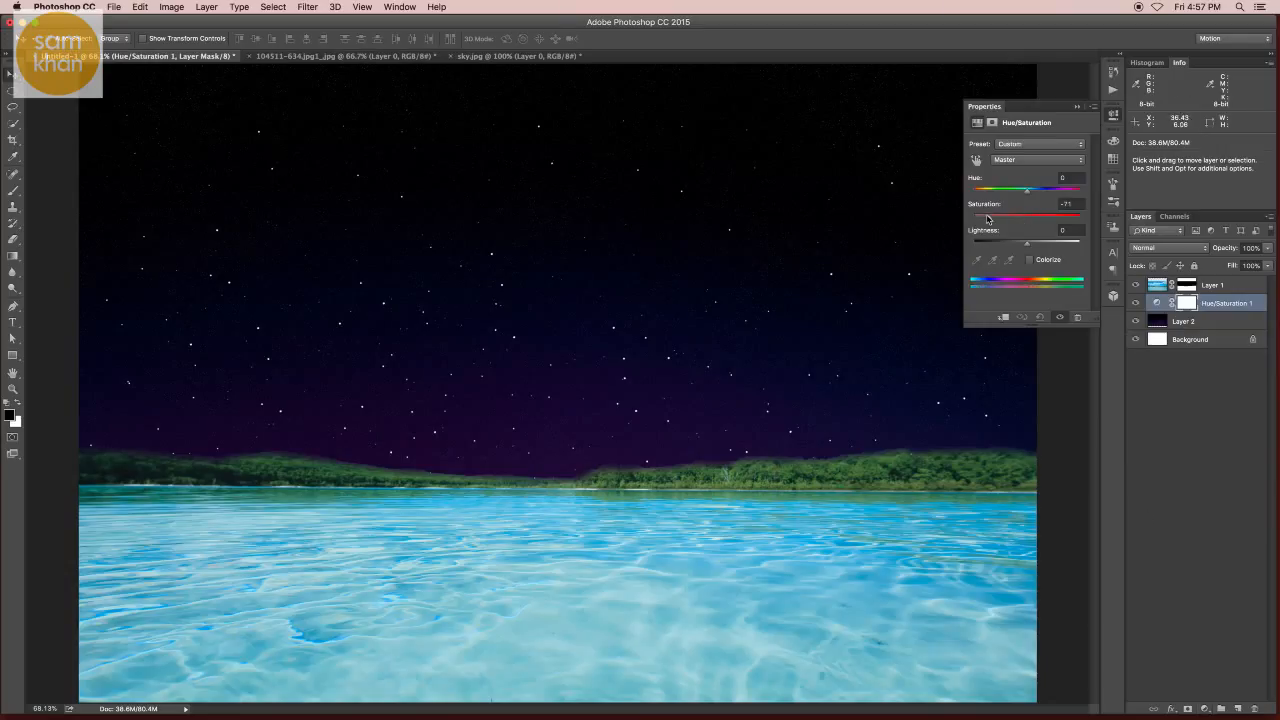
{"action": "left_click", "coordinate": [1215, 300]}
- Apply a Gaussian Blur with a 3.0-pixel radius to the starry sky layer
{"action": "left_click", "coordinate": [1204, 323]}
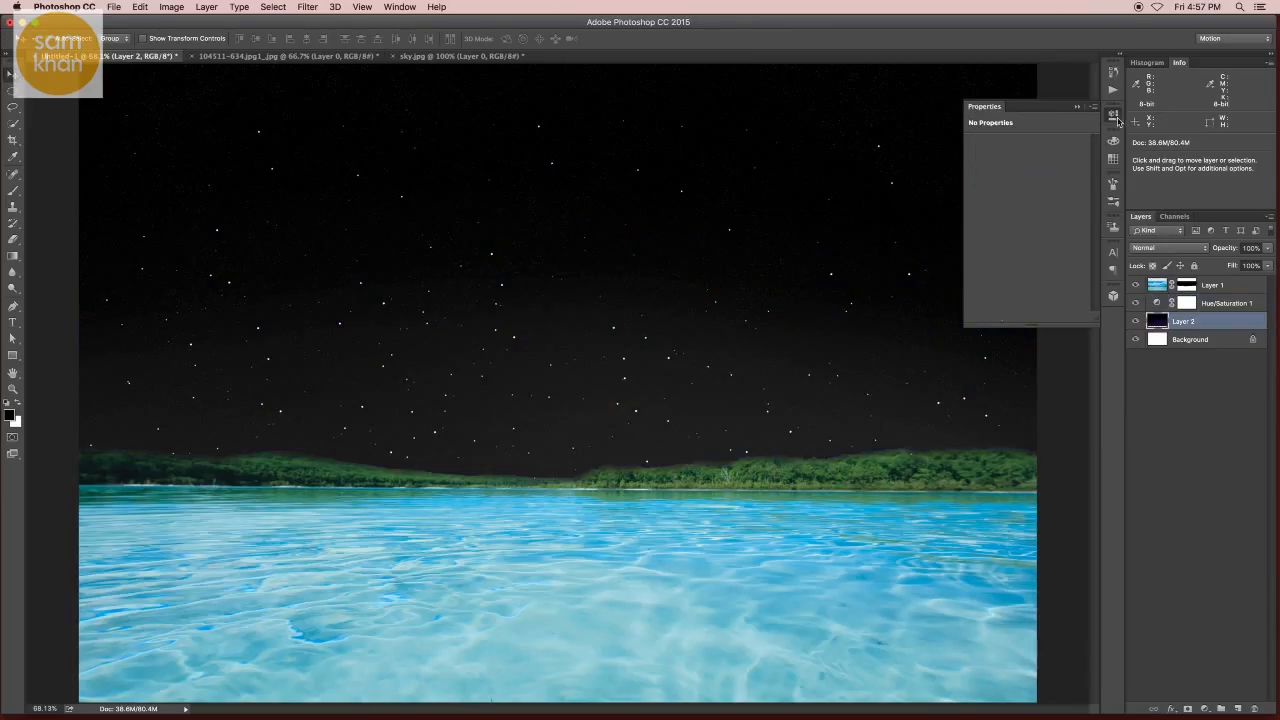
{"action": "left_click", "coordinate": [1118, 120]}
{"action": "left_click", "coordinate": [741, 335], "text": "alt"}
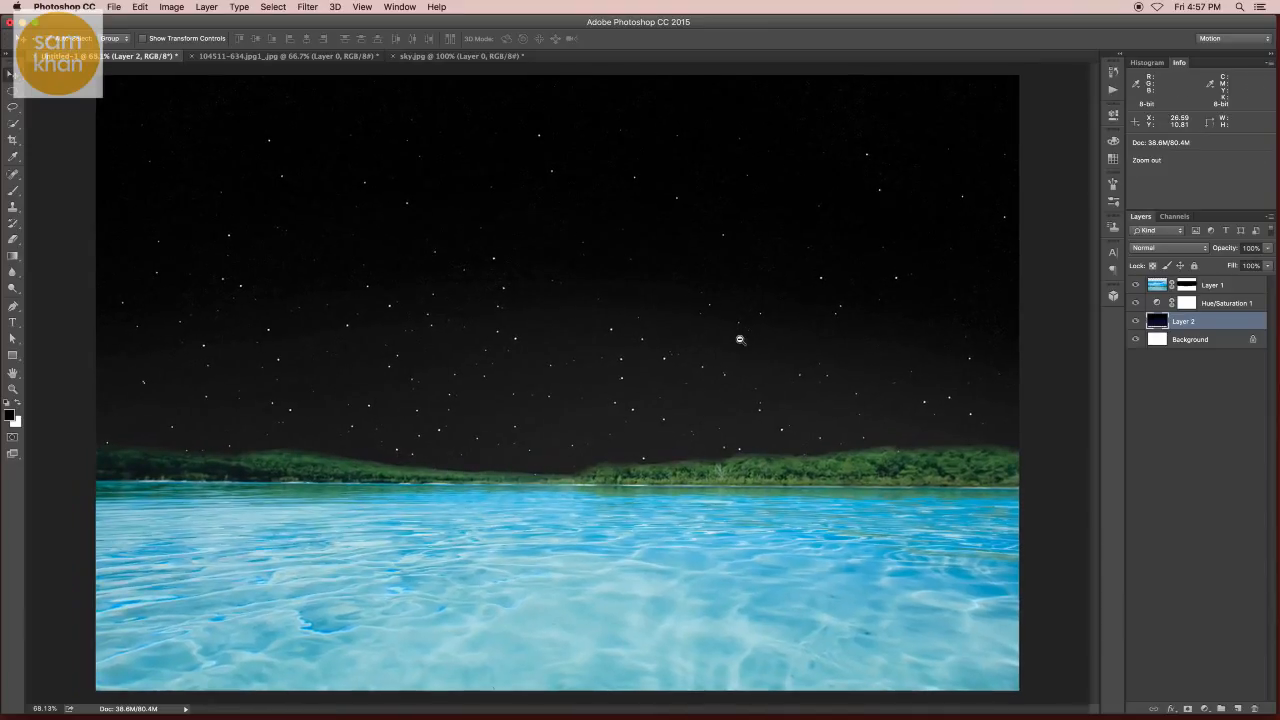
{"action": "left_click_drag", "start_coordinate": [534, 371], "coordinate": [572, 378]}
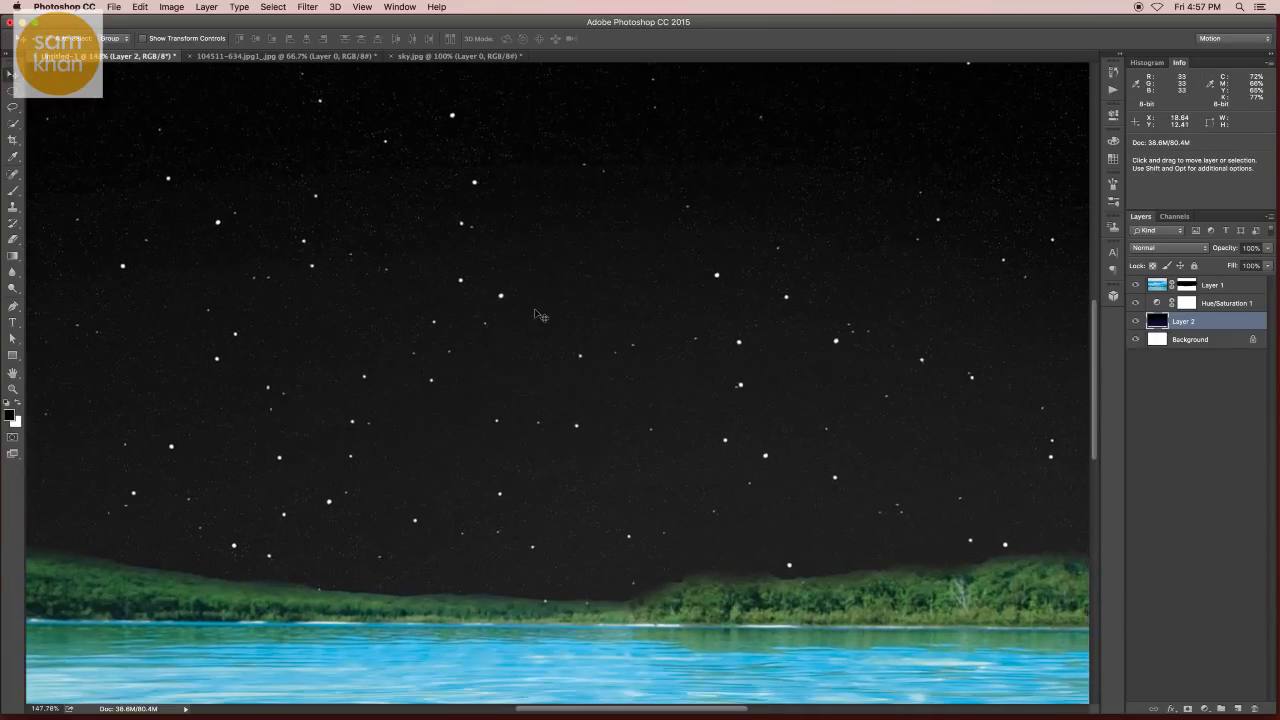
{"action": "left_click", "coordinate": [310, 7]}
{"action": "mouse_move", "coordinate": [392, 157]}
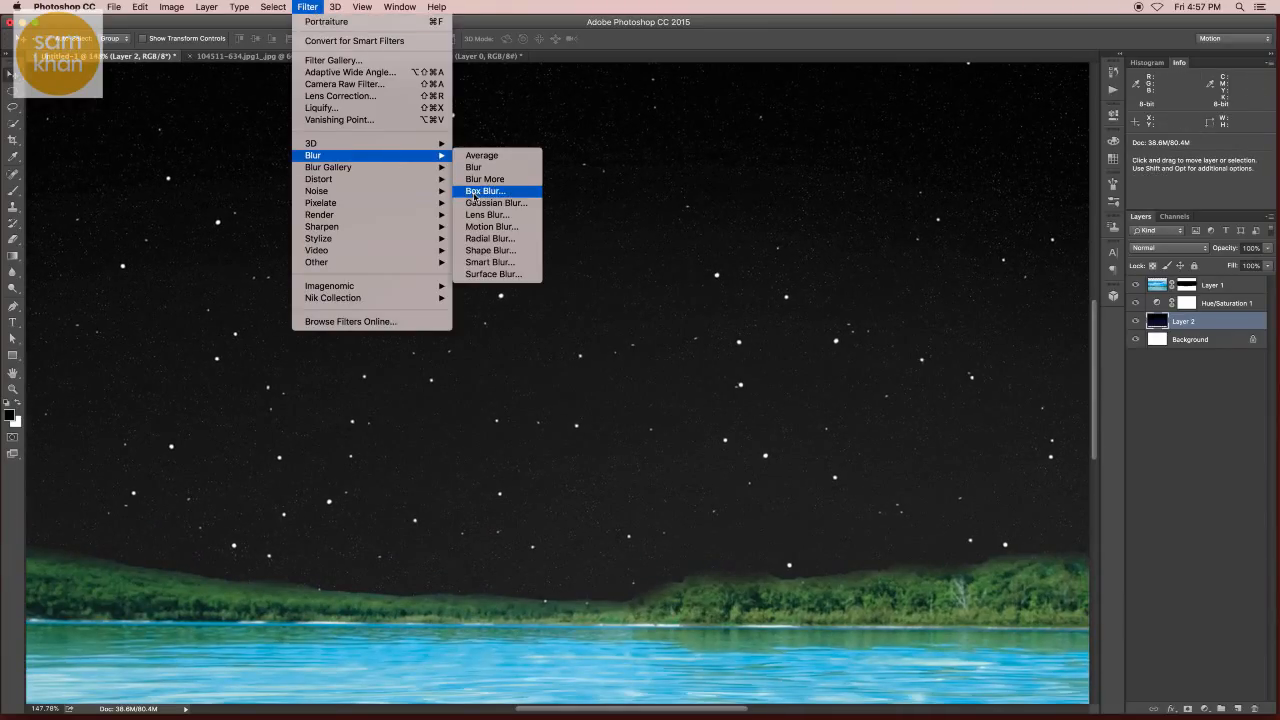
{"action": "left_click", "coordinate": [482, 203]}
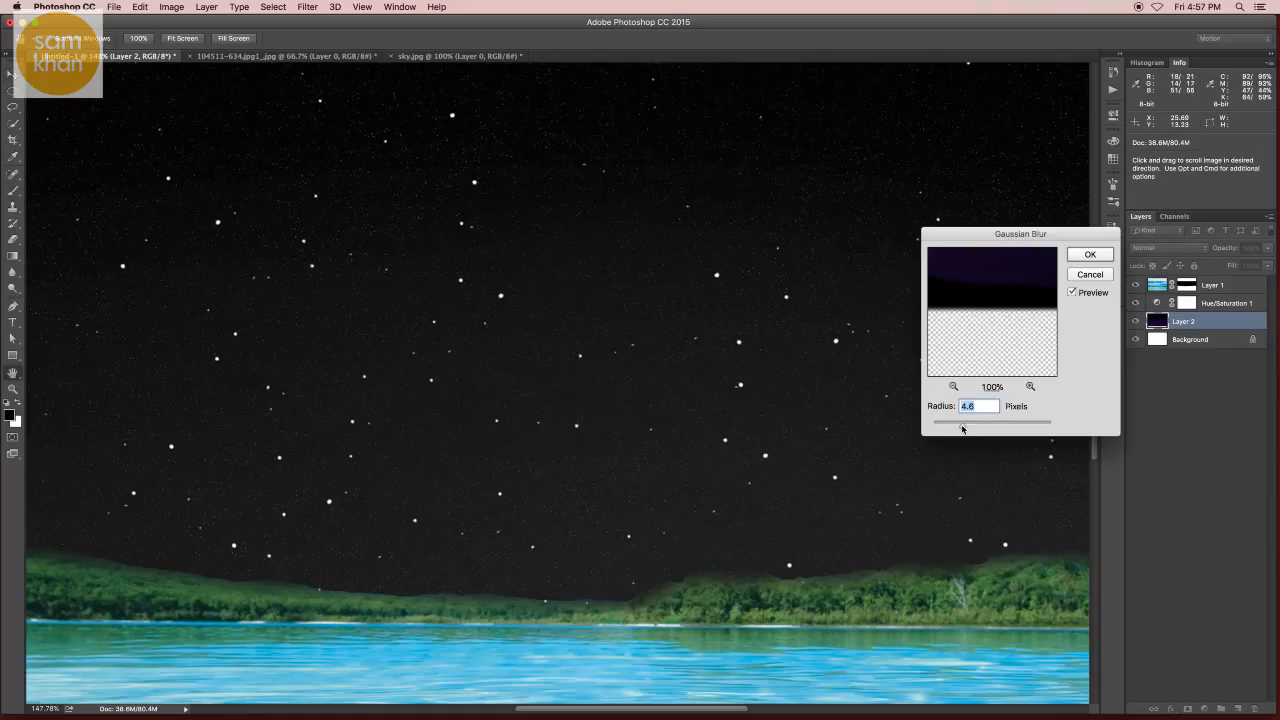
{"action": "mouse_move", "coordinate": [966, 429]}
{"action": "left_mouse_down"}
{"action": "mouse_move", "coordinate": [935, 428]}
{"action": "mouse_move", "coordinate": [951, 428]}
{"action": "left_mouse_up"}
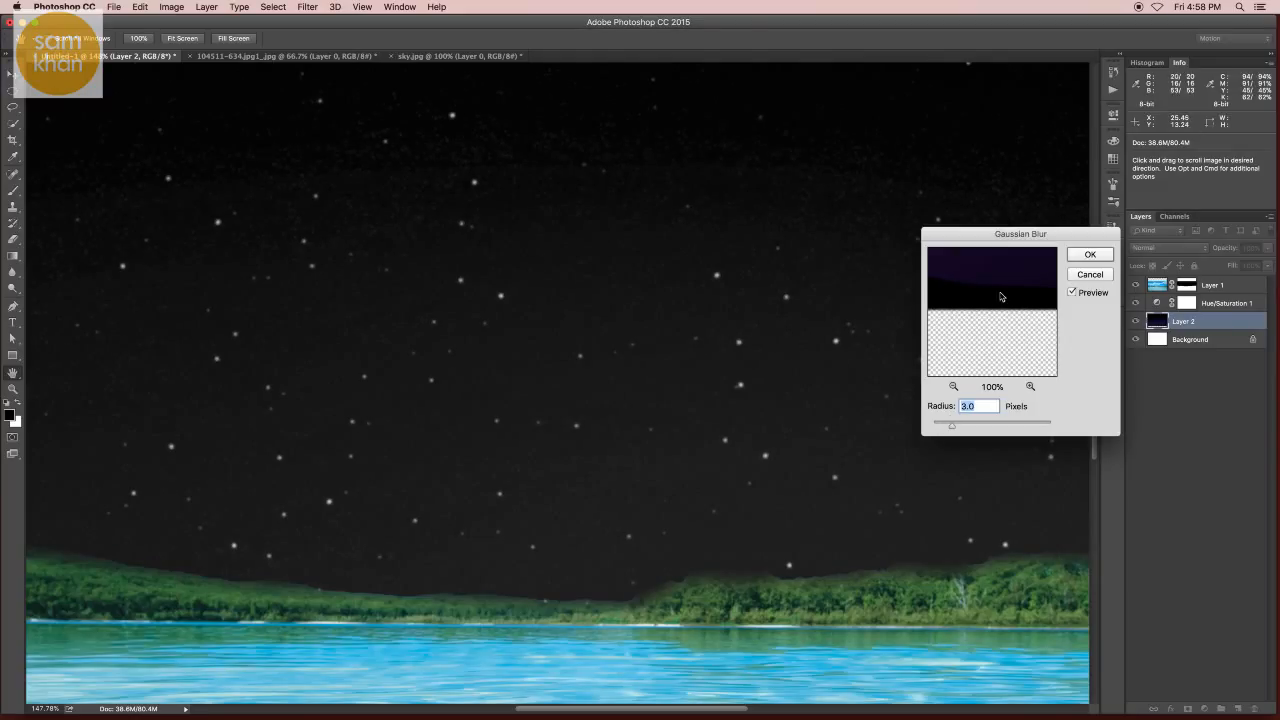
{"action": "left_click", "coordinate": [1088, 255]}
{"action": "key", "text": "super+0"}
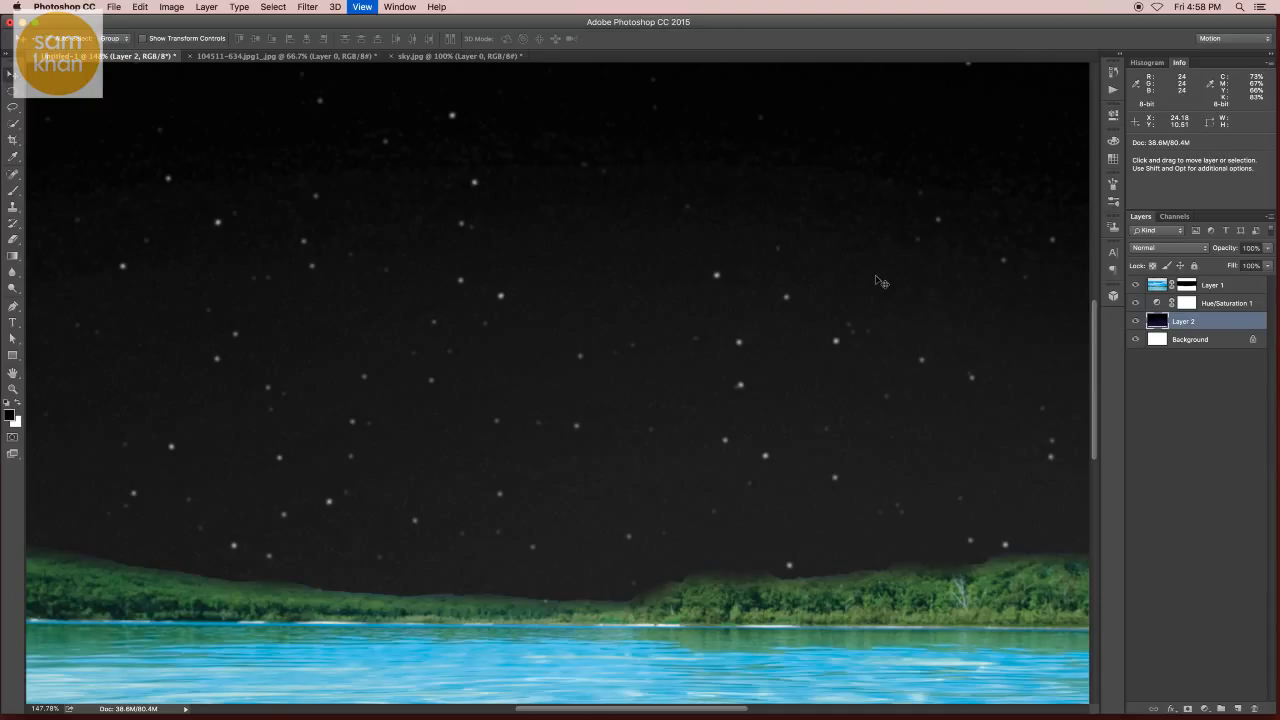
- Create a new empty layer above the lake layer and clip it to the lake layer
{"action": "left_click", "coordinate": [1228, 287]}
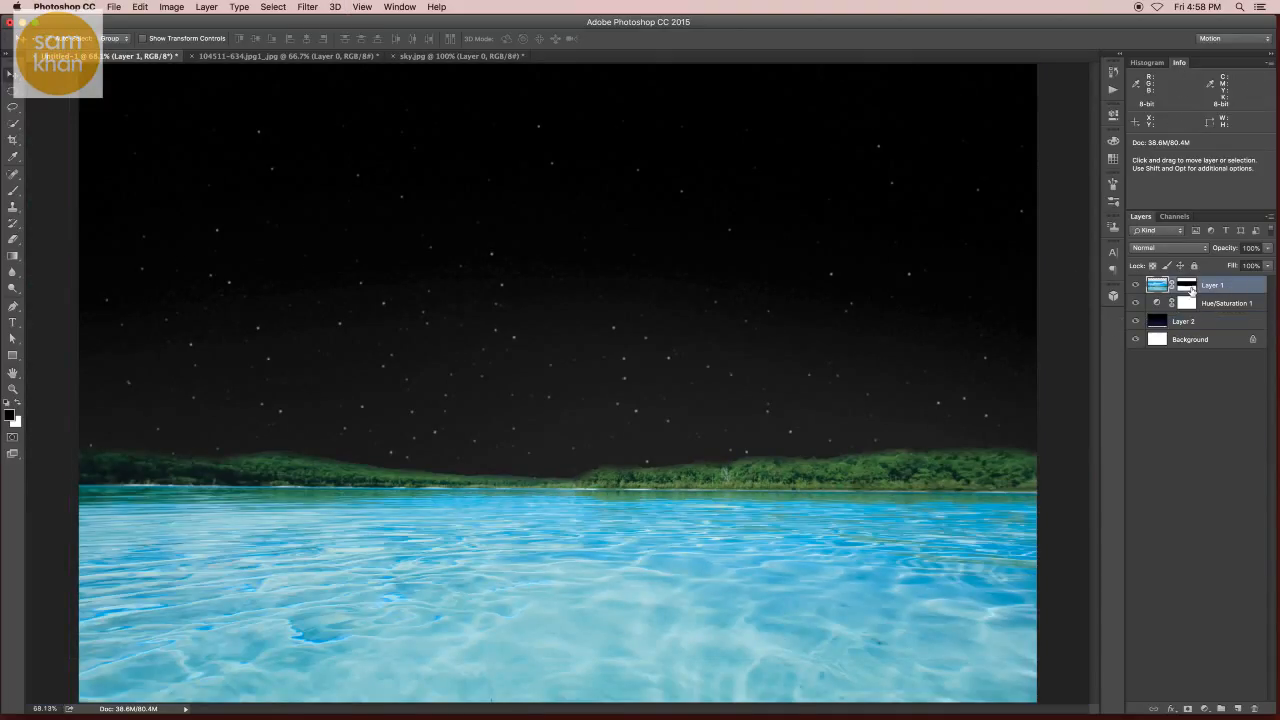
{"action": "left_click", "coordinate": [1237, 707]}
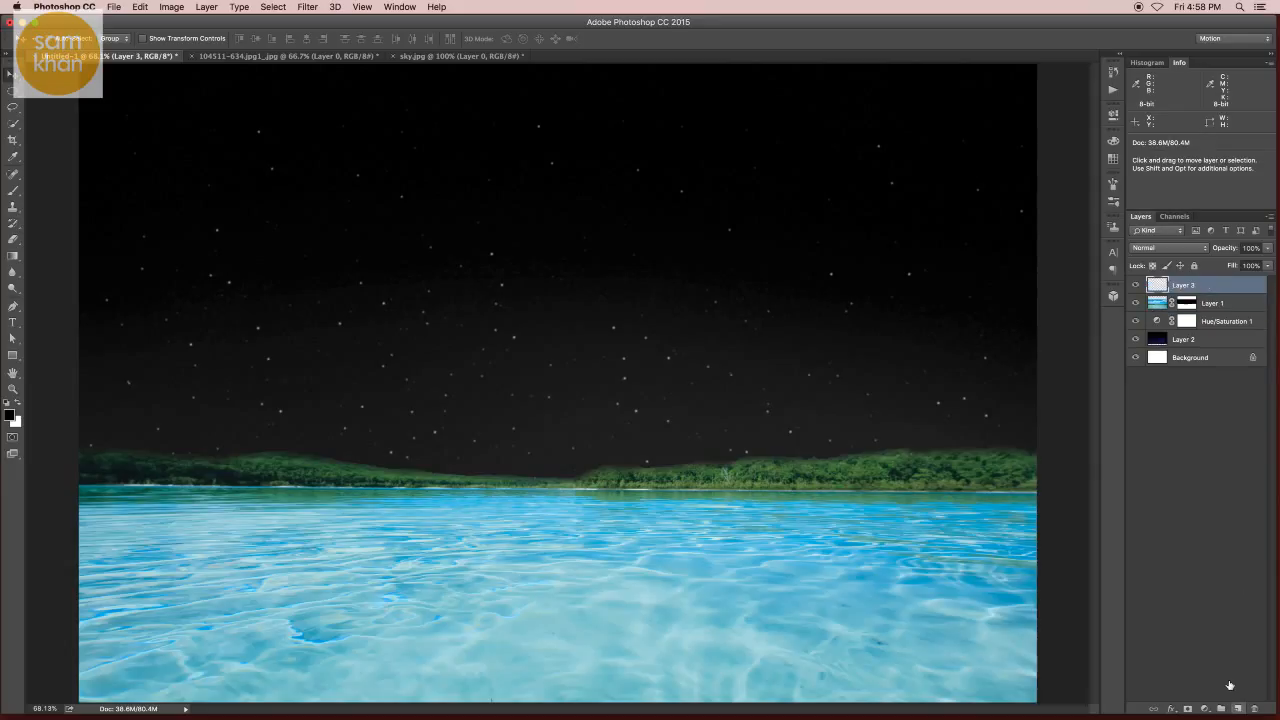
{"action": "left_click", "coordinate": [1206, 290], "text": "alt"}
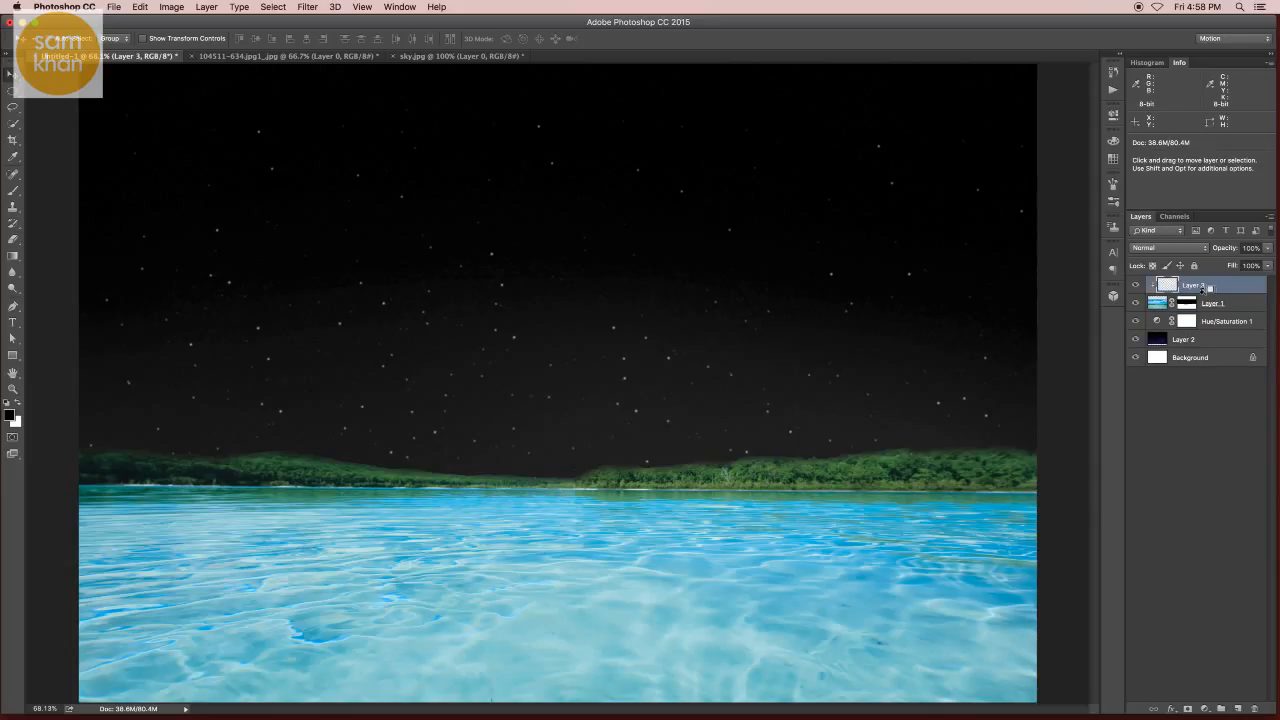
- Brush black at about 32% opacity along the whole treeline on the clipped layer to darken the hills
{"action": "left_click", "coordinate": [13, 190]}
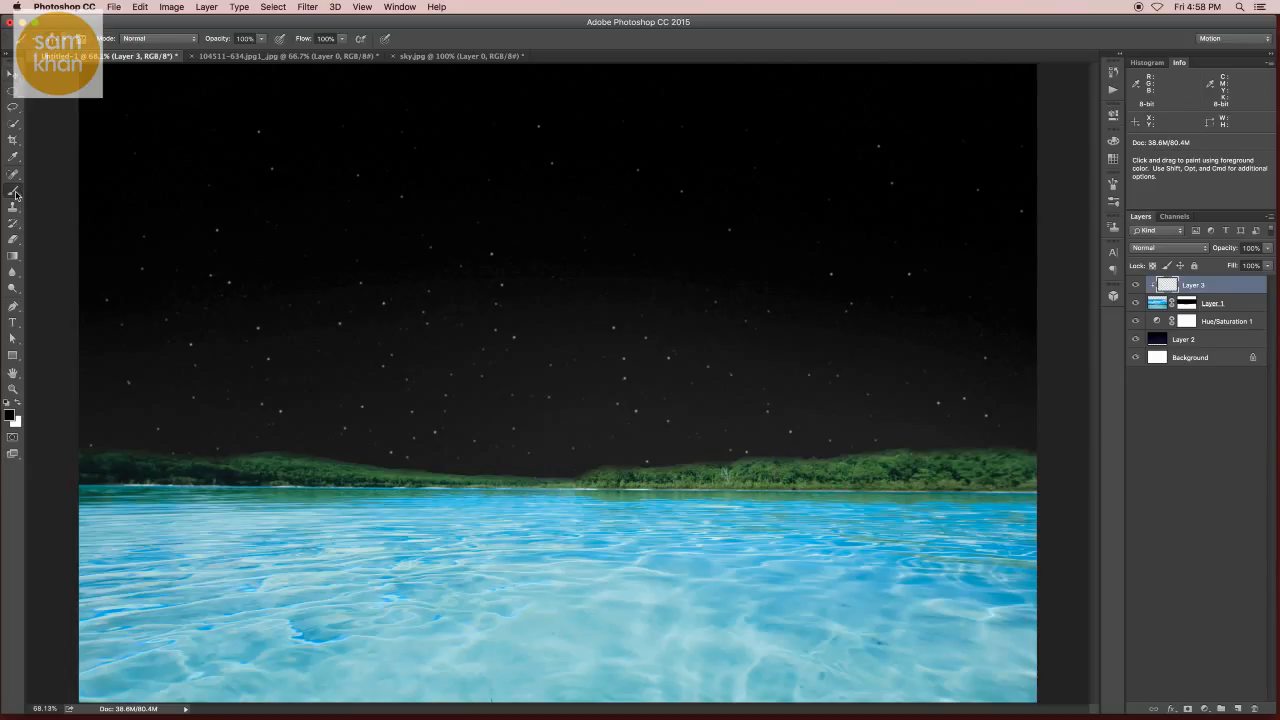
{"action": "mouse_move", "coordinate": [165, 395]}
{"action": "left_mouse_down"}
{"action": "mouse_move", "coordinate": [222, 402]}
{"action": "mouse_move", "coordinate": [140, 438]}
{"action": "left_mouse_up"}
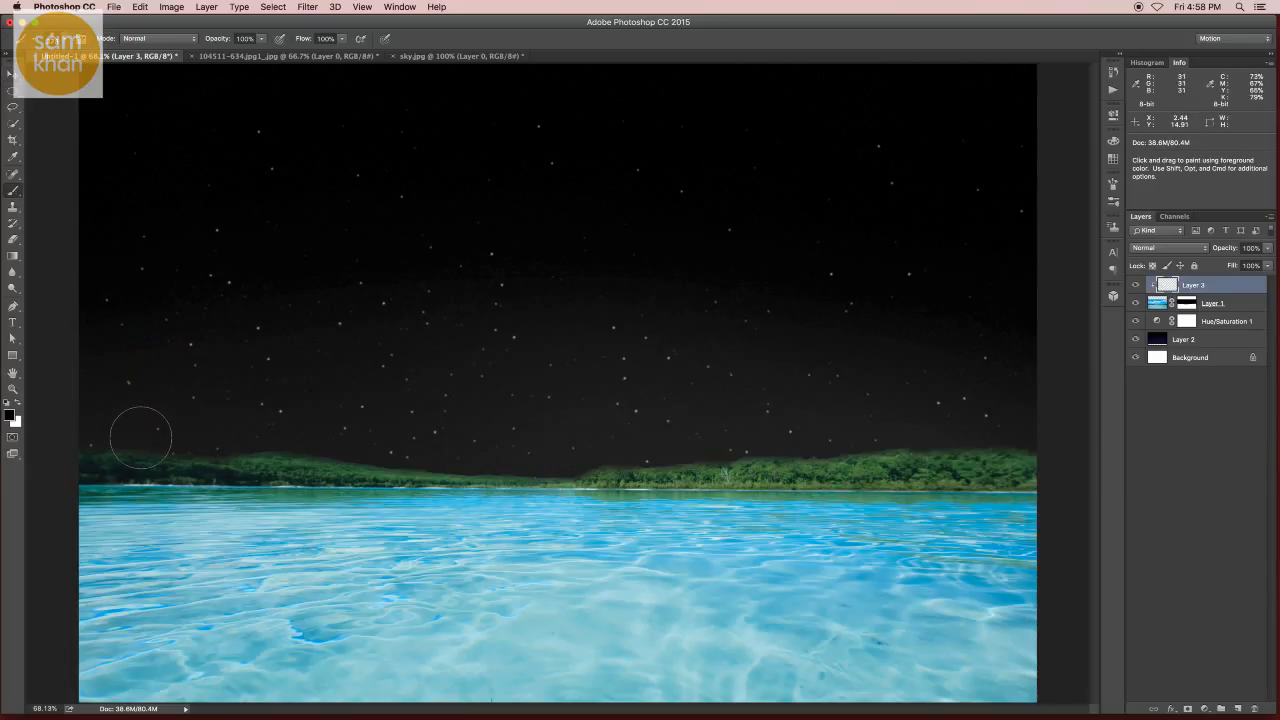
{"action": "left_click", "coordinate": [260, 39]}
{"action": "left_click_drag", "start_coordinate": [228, 55], "coordinate": [217, 55]}
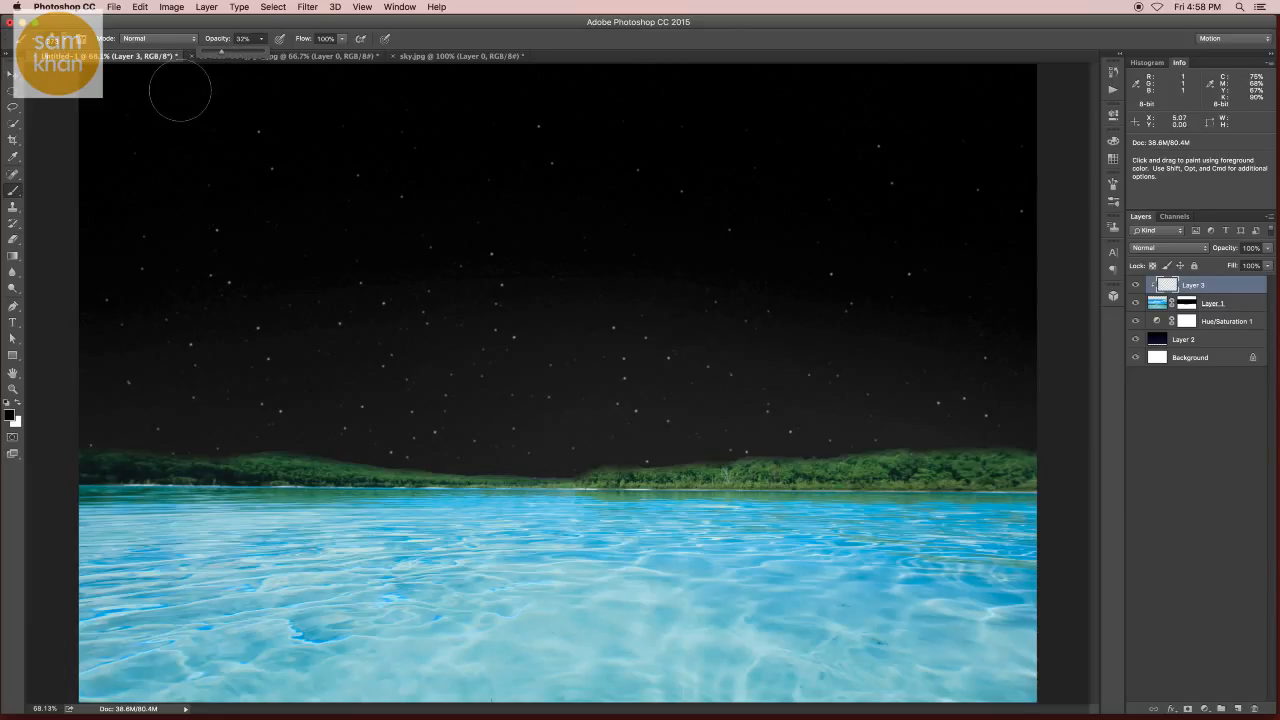
{"action": "mouse_move", "coordinate": [242, 444]}
{"action": "left_mouse_down"}
{"action": "mouse_move", "coordinate": [852, 441]}
{"action": "mouse_move", "coordinate": [1054, 457]}
{"action": "left_mouse_up"}
{"action": "mouse_move", "coordinate": [132, 435]}
{"action": "left_mouse_down"}
{"action": "mouse_move", "coordinate": [394, 429]}
{"action": "mouse_move", "coordinate": [551, 443]}
{"action": "mouse_move", "coordinate": [120, 434]}
{"action": "mouse_move", "coordinate": [591, 454]}
{"action": "mouse_move", "coordinate": [771, 434]}
{"action": "mouse_move", "coordinate": [1004, 455]}
{"action": "left_mouse_up"}
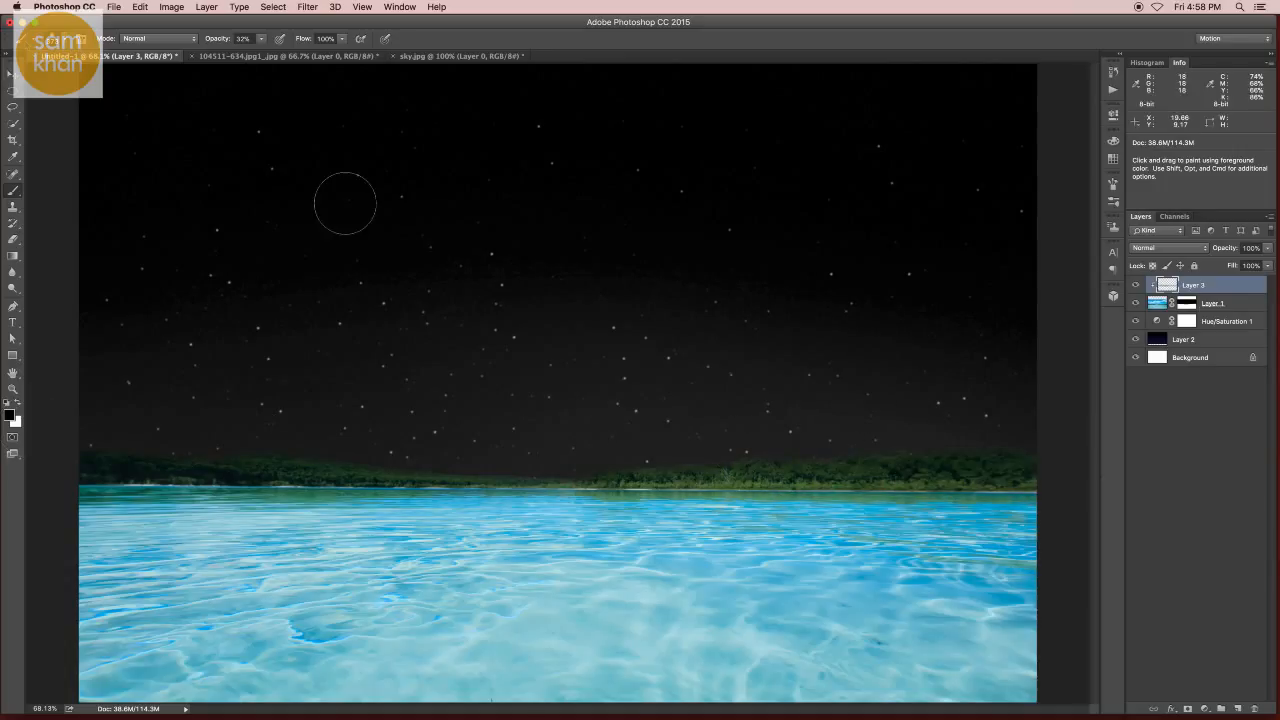
{"action": "key", "text": "v"}
{"action": "left_click_drag", "start_coordinate": [531, 373], "coordinate": [531, 371]}
{"action": "key", "text": "super+minus"}
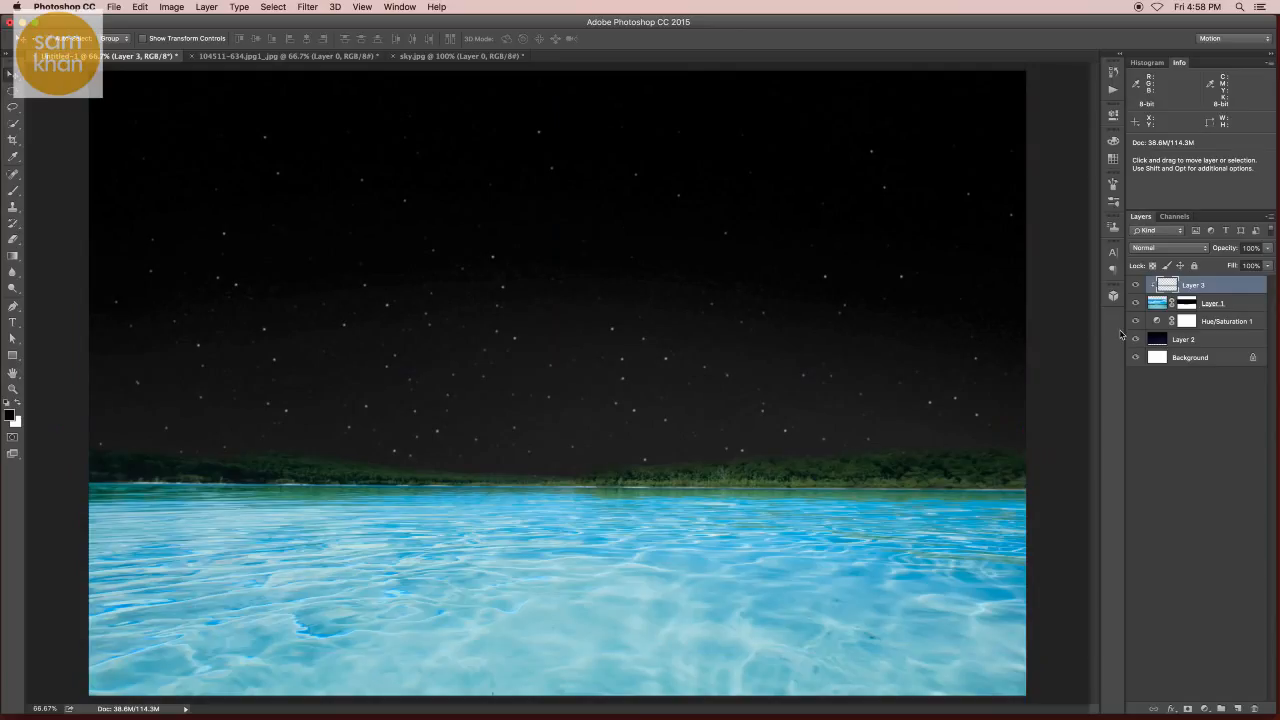
- Add a Brightness/Contrast adjustment layer on top with brightness at -150 and contrast at 100
{"action": "left_click", "coordinate": [1205, 709]}
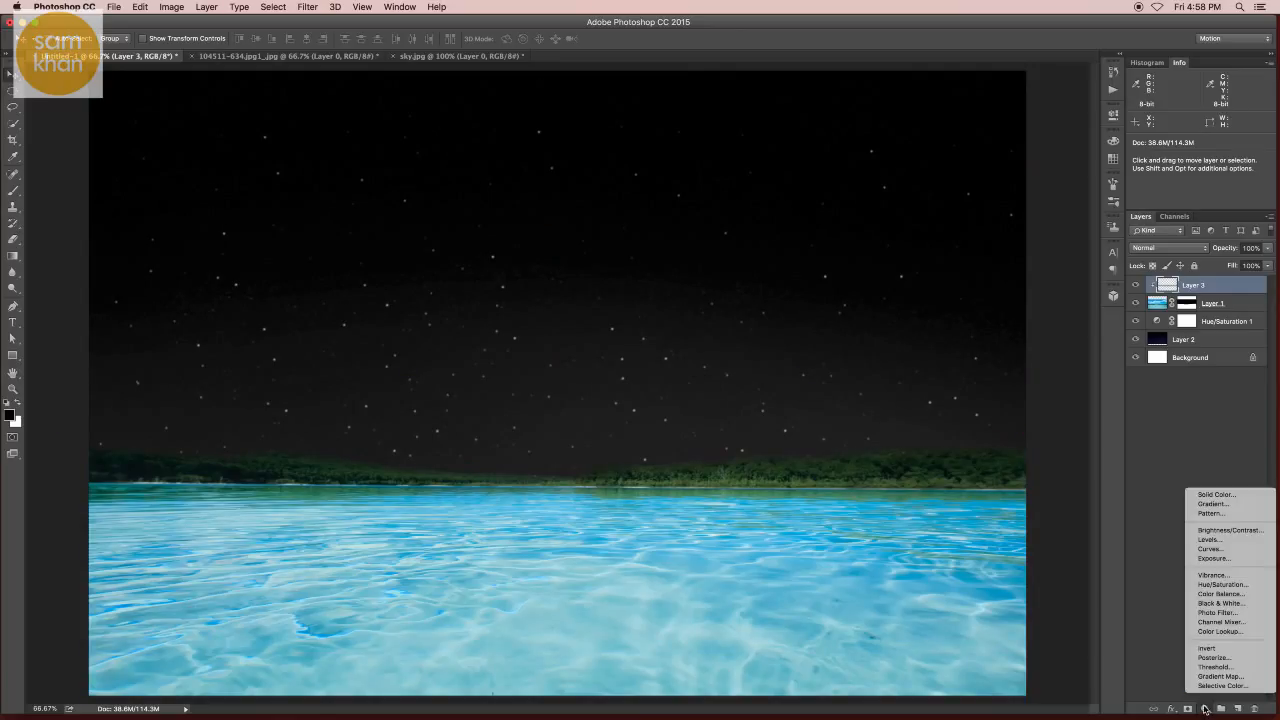
{"action": "left_click", "coordinate": [1226, 531]}
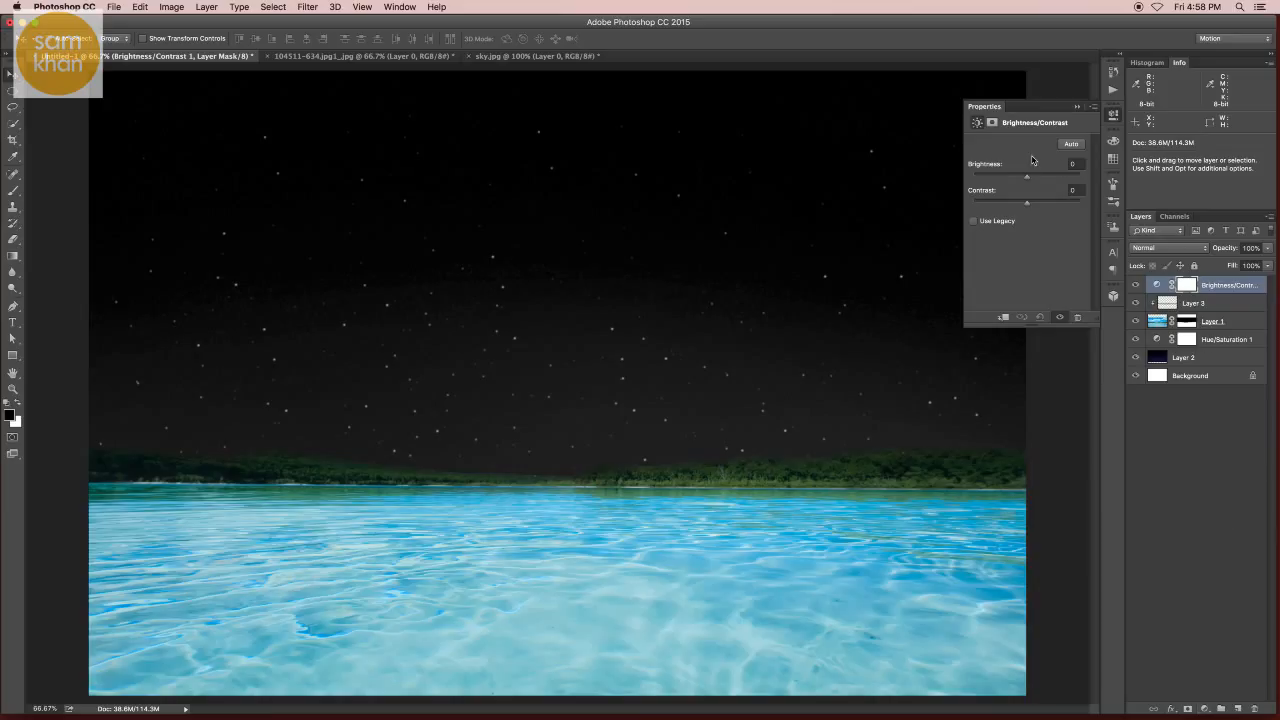
{"action": "left_click_drag", "start_coordinate": [1027, 178], "coordinate": [940, 176]}
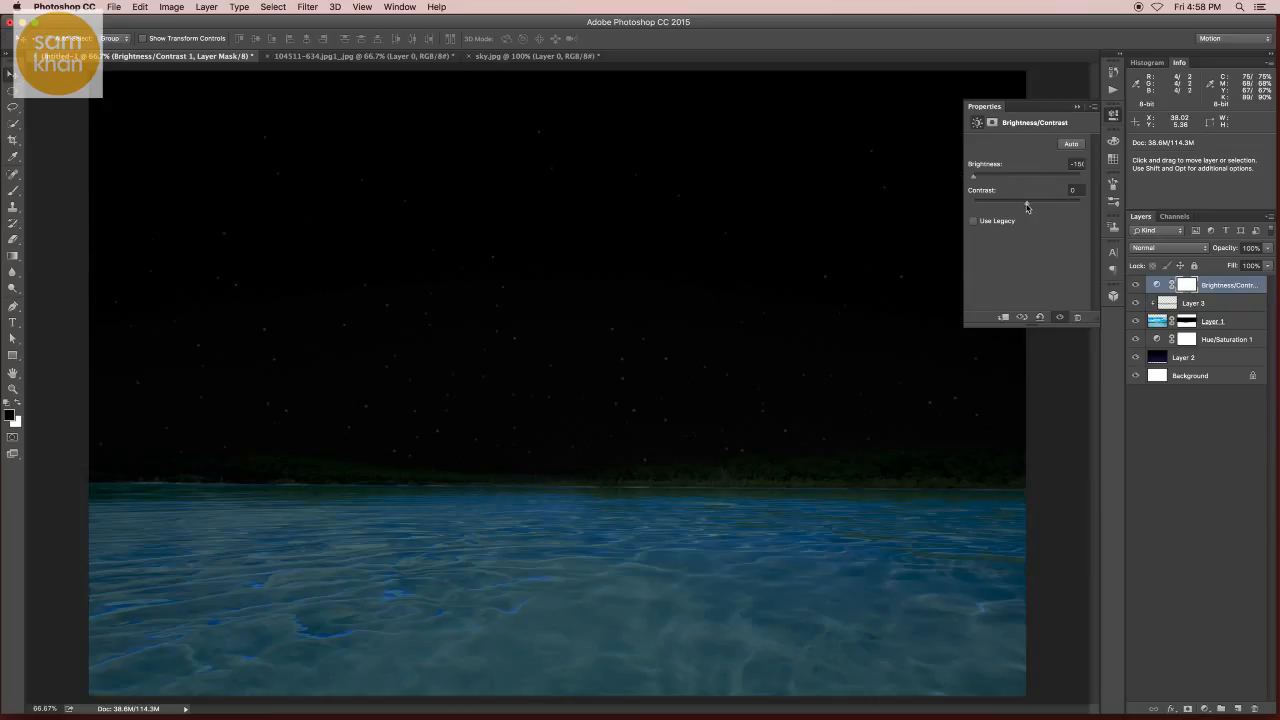
{"action": "left_click_drag", "start_coordinate": [1054, 210], "coordinate": [1160, 214]}
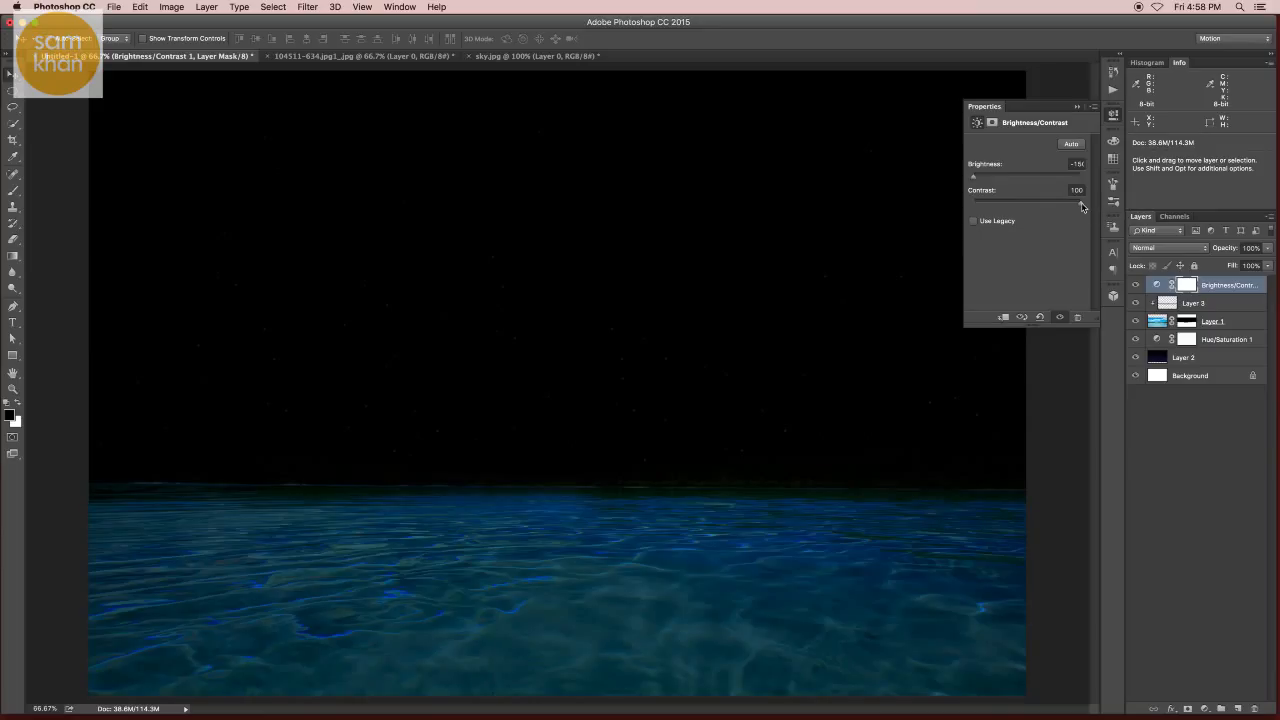
{"action": "left_click", "coordinate": [1217, 290], "text": "alt"}
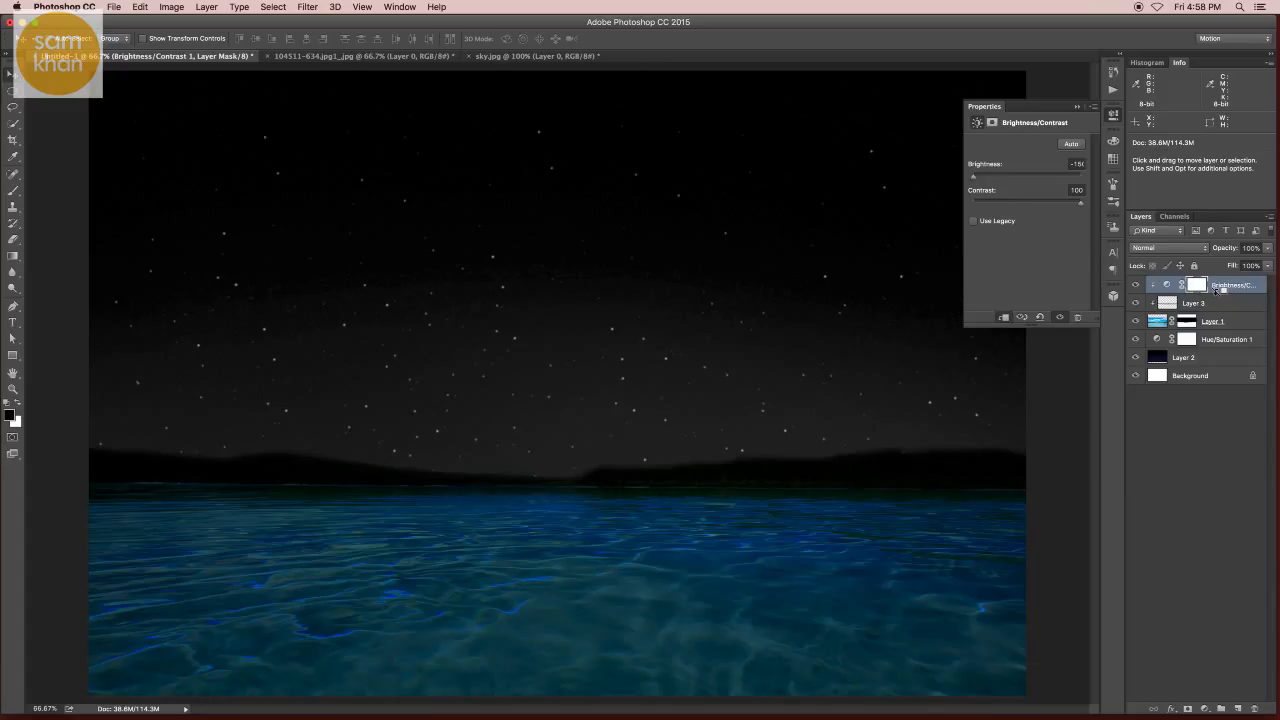
{"action": "left_click", "coordinate": [1216, 294], "text": "alt"}
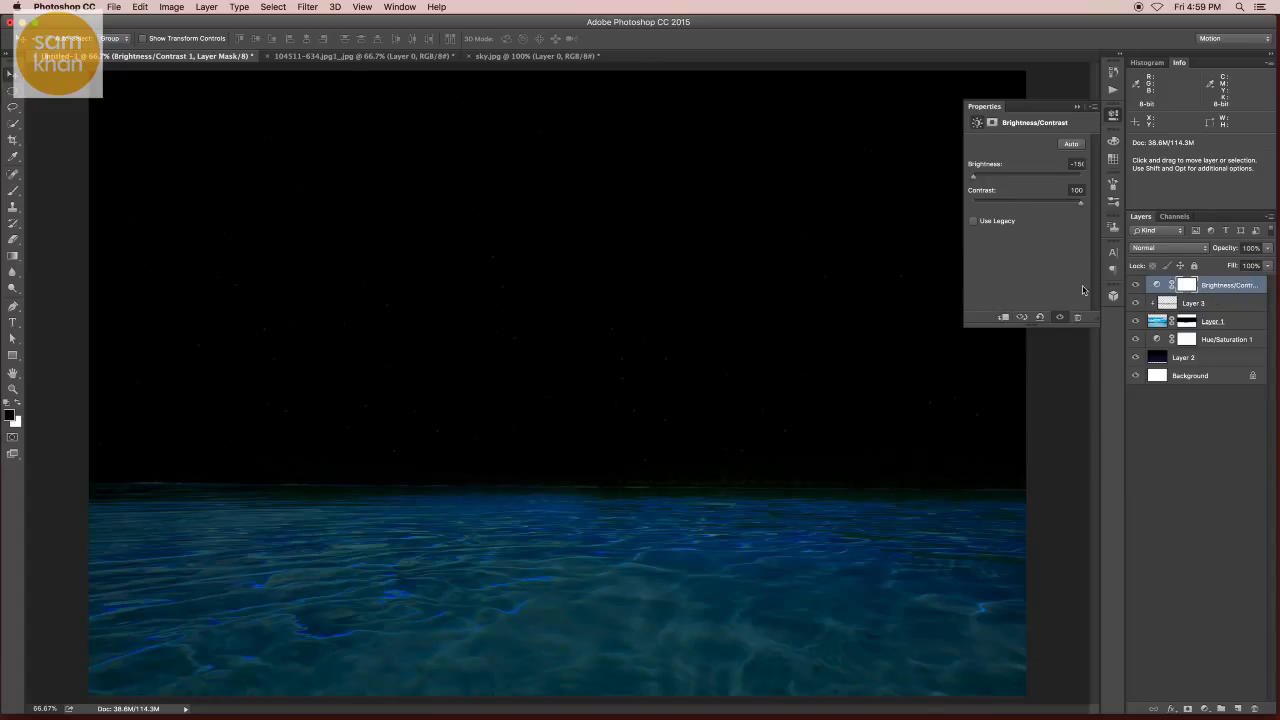
{"action": "left_click", "coordinate": [1186, 286]}
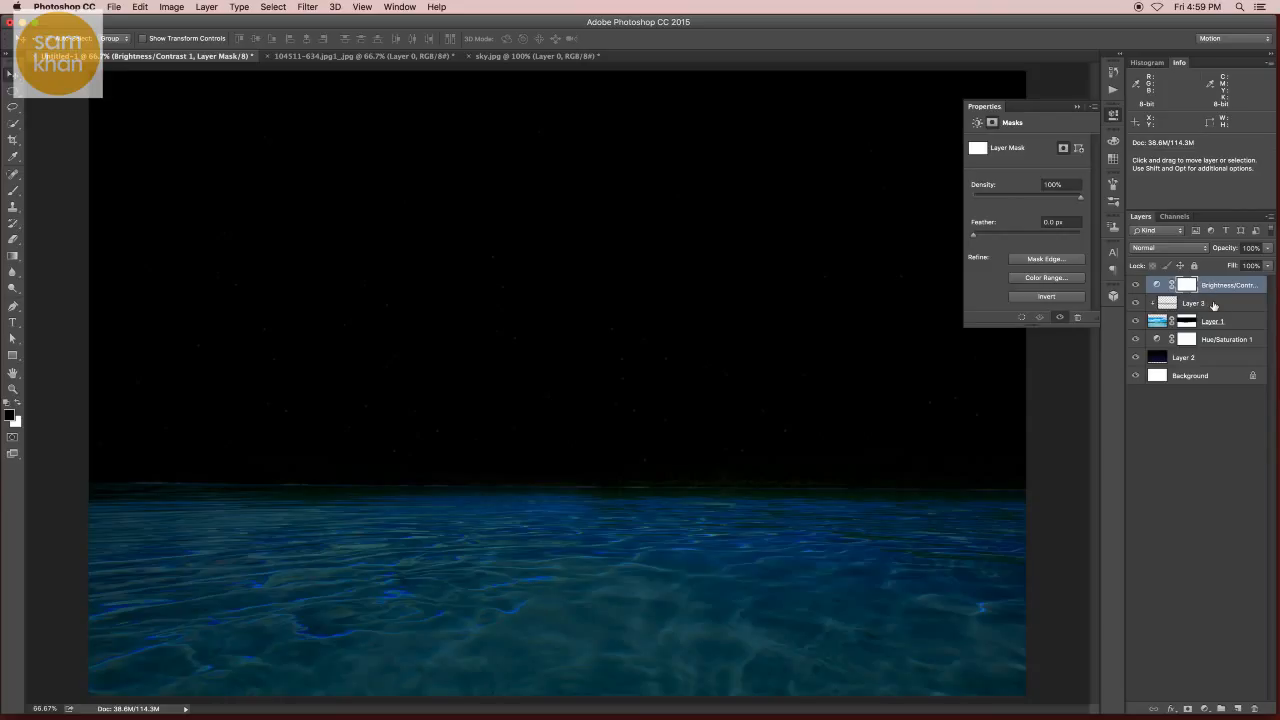
{"action": "key", "text": "super+i"}
{"action": "key", "text": "super+i"}
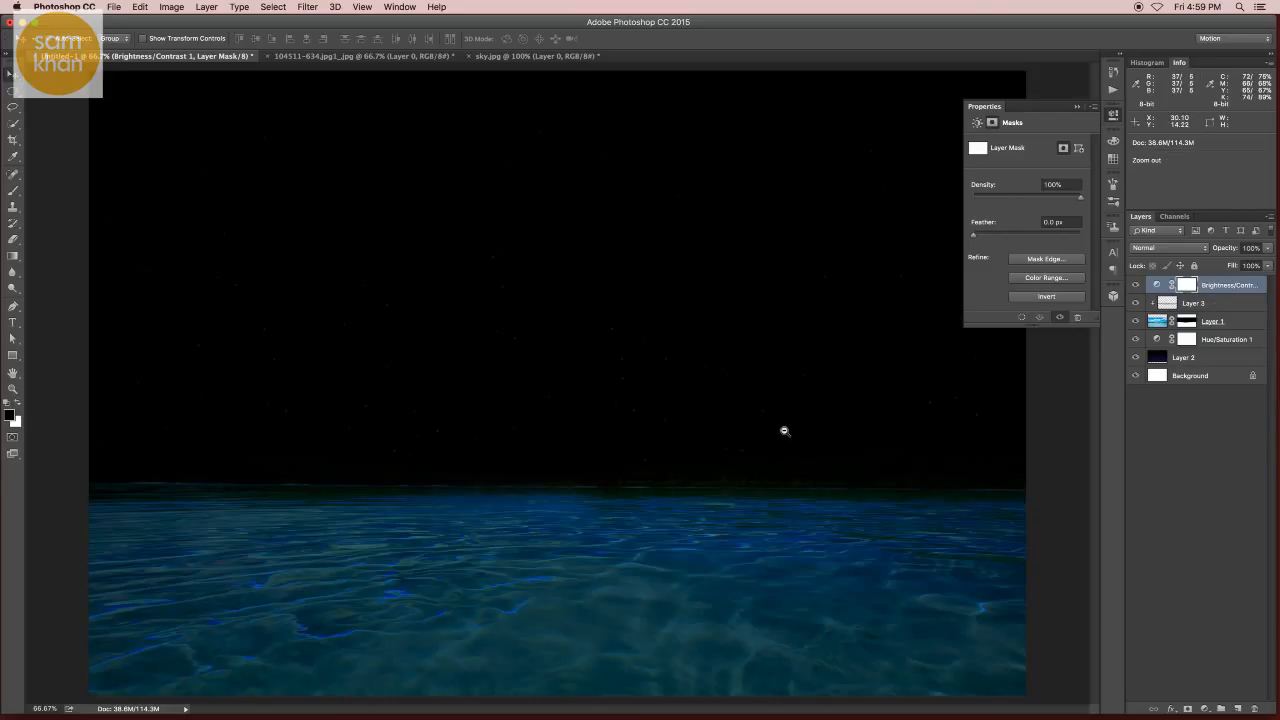
- Draw a vertical black-to-white linear gradient on the Brightness/Contrast mask from the upper sky to just below the shoreline, and compare with the mask disabled
{"action": "left_click_drag", "start_coordinate": [783, 431], "coordinate": [771, 431]}
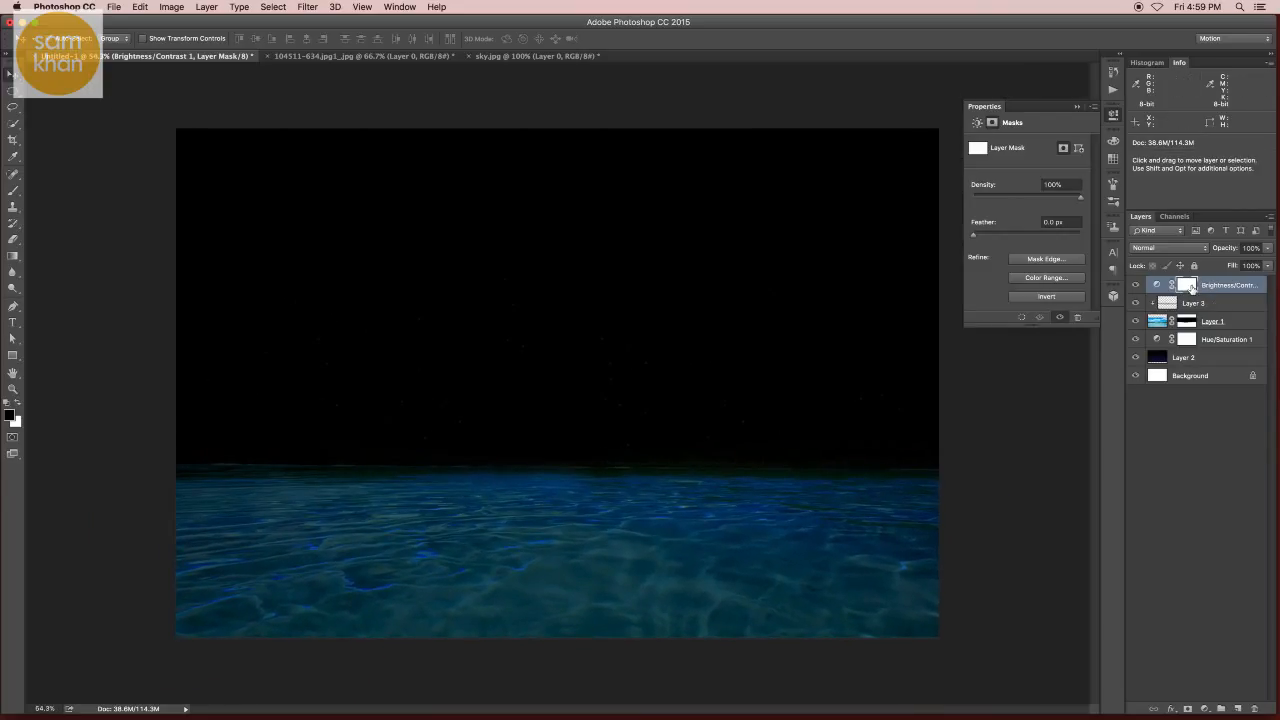
{"action": "key", "text": "g"}
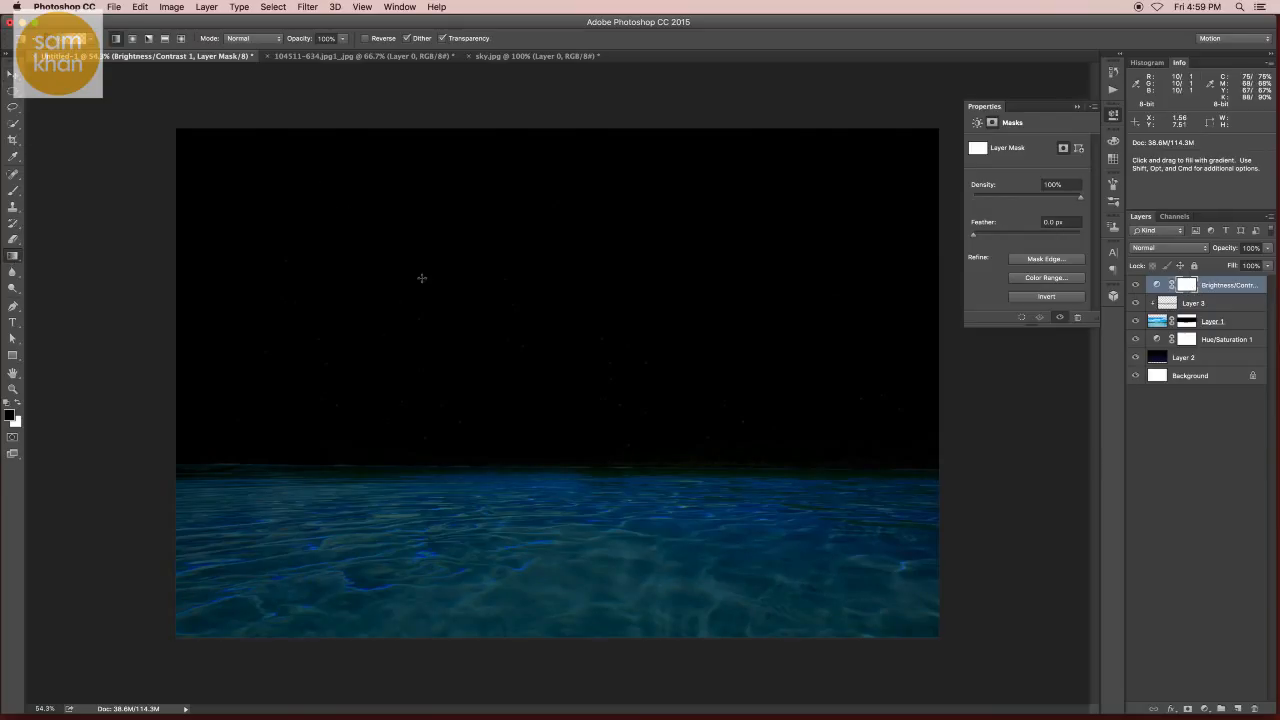
{"action": "left_click_drag", "start_coordinate": [553, 130], "coordinate": [553, 520]}
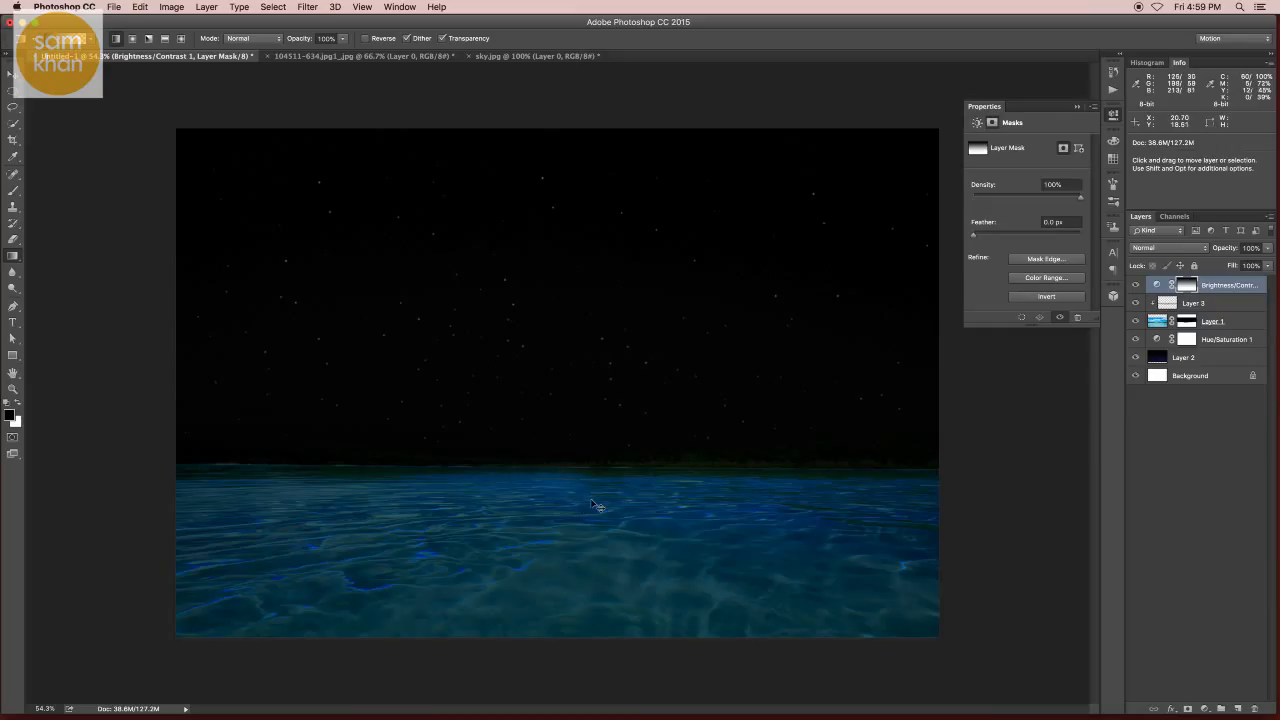
{"action": "key", "text": "super+z"}
{"action": "left_click_drag", "start_coordinate": [577, 213], "coordinate": [583, 512]}
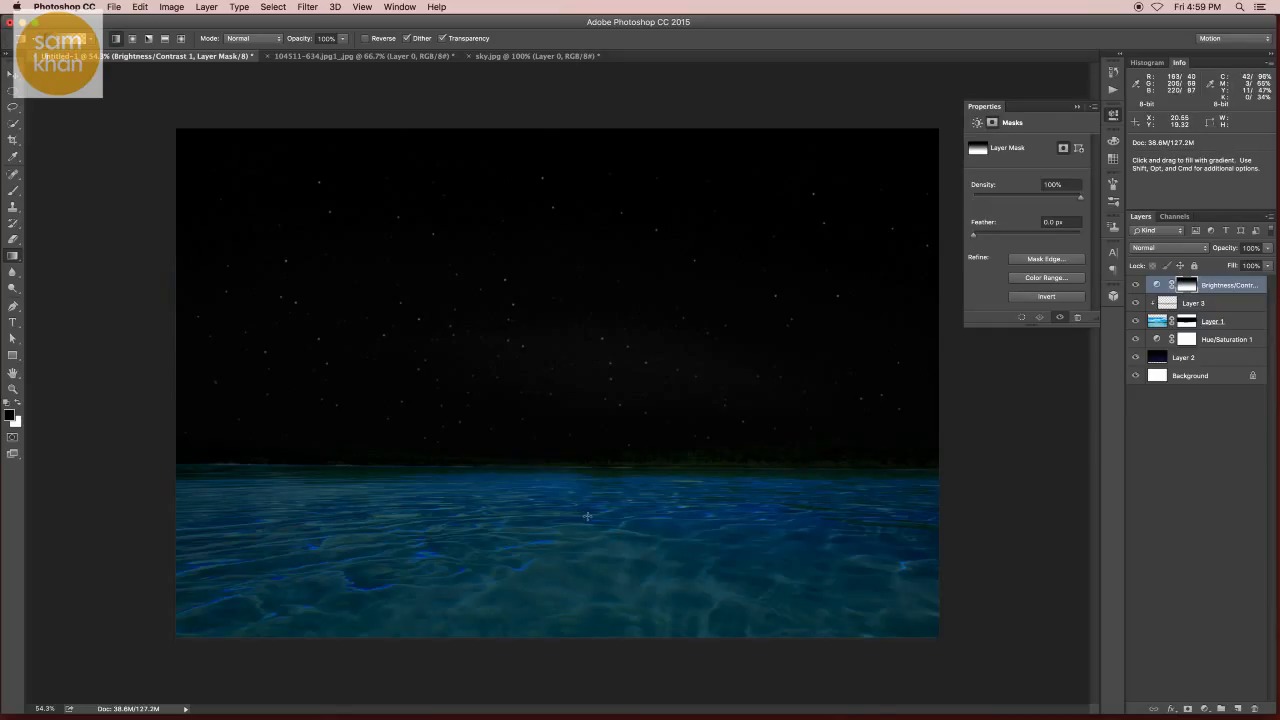
{"action": "left_click", "coordinate": [1193, 286], "text": "shift"}
{"action": "left_click", "coordinate": [1193, 286], "text": "shift"}
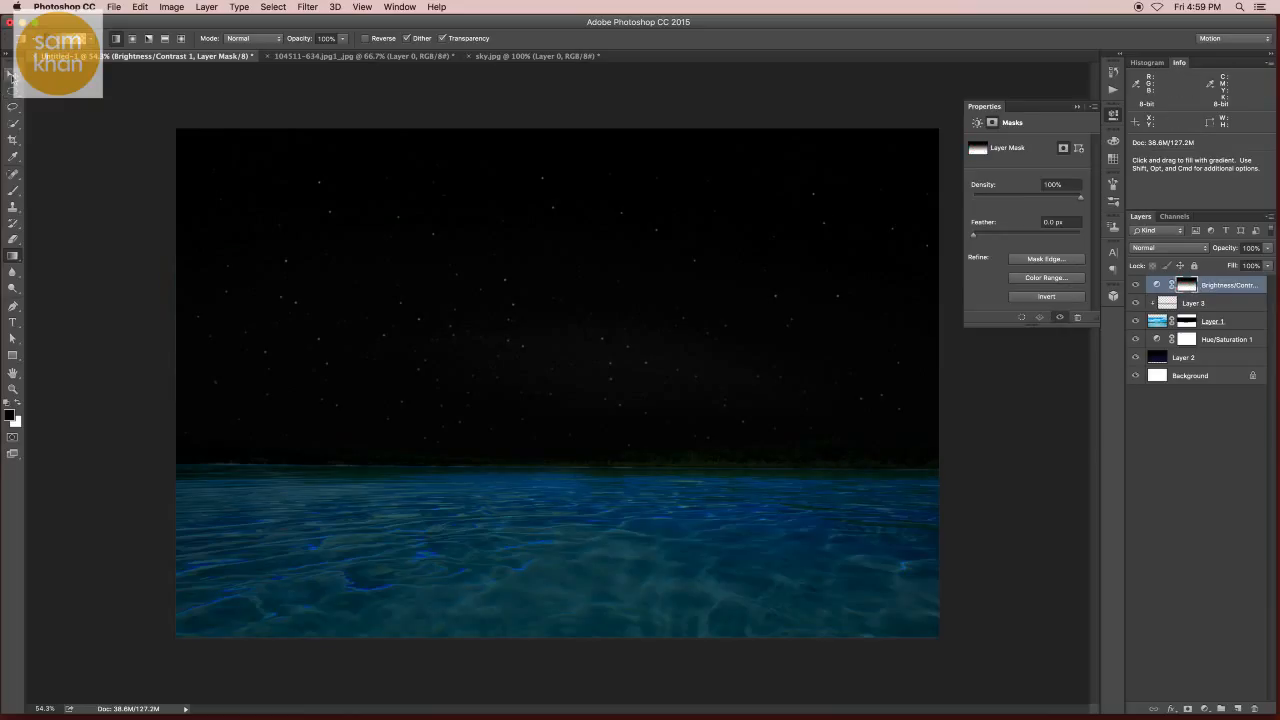
- Open Clouds-PNG-Pic.png and place its clouds in the night lake composite as a new top layer in the sky
{"action": "left_click", "coordinate": [12, 74]}
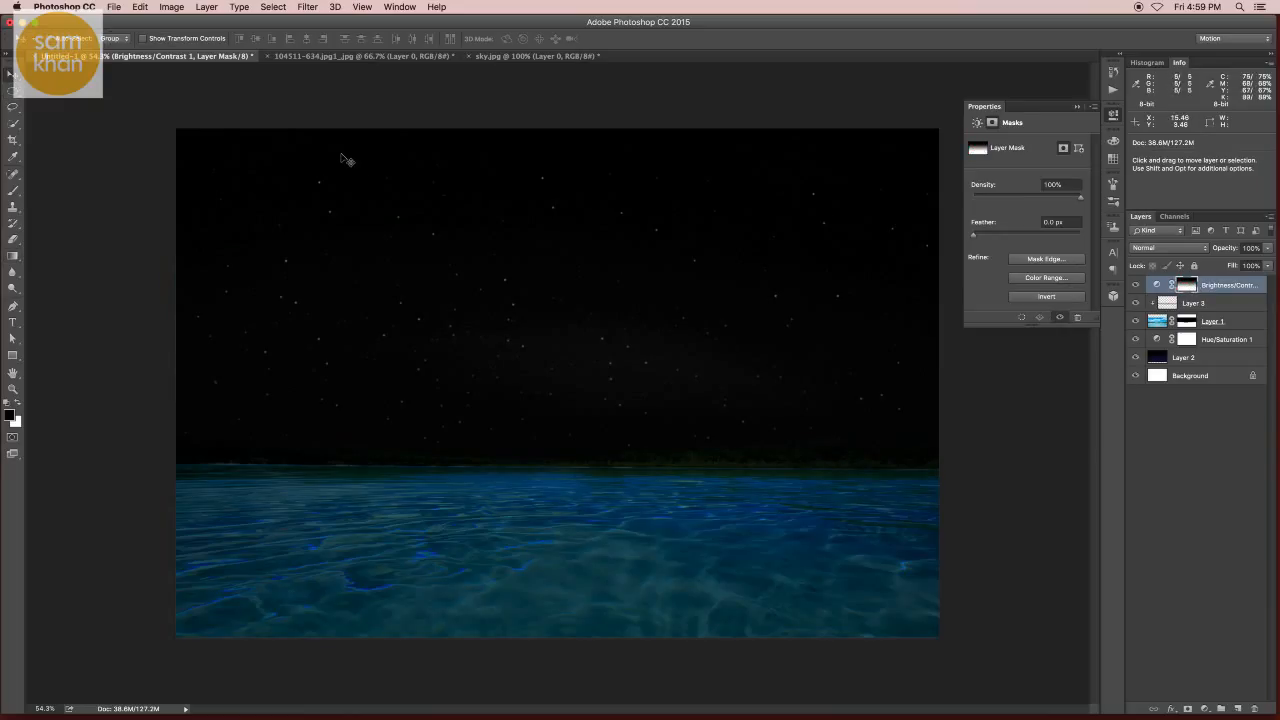
{"action": "key", "text": "super+o"}
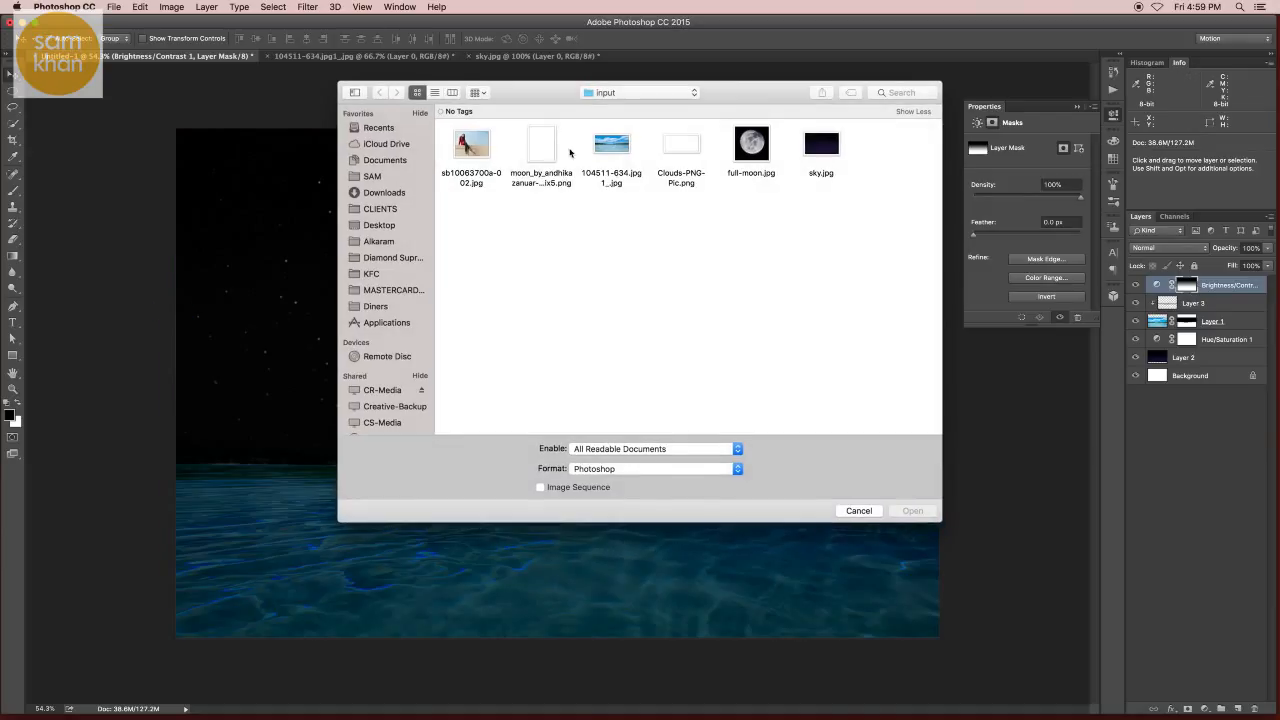
{"action": "left_click", "coordinate": [672, 146]}
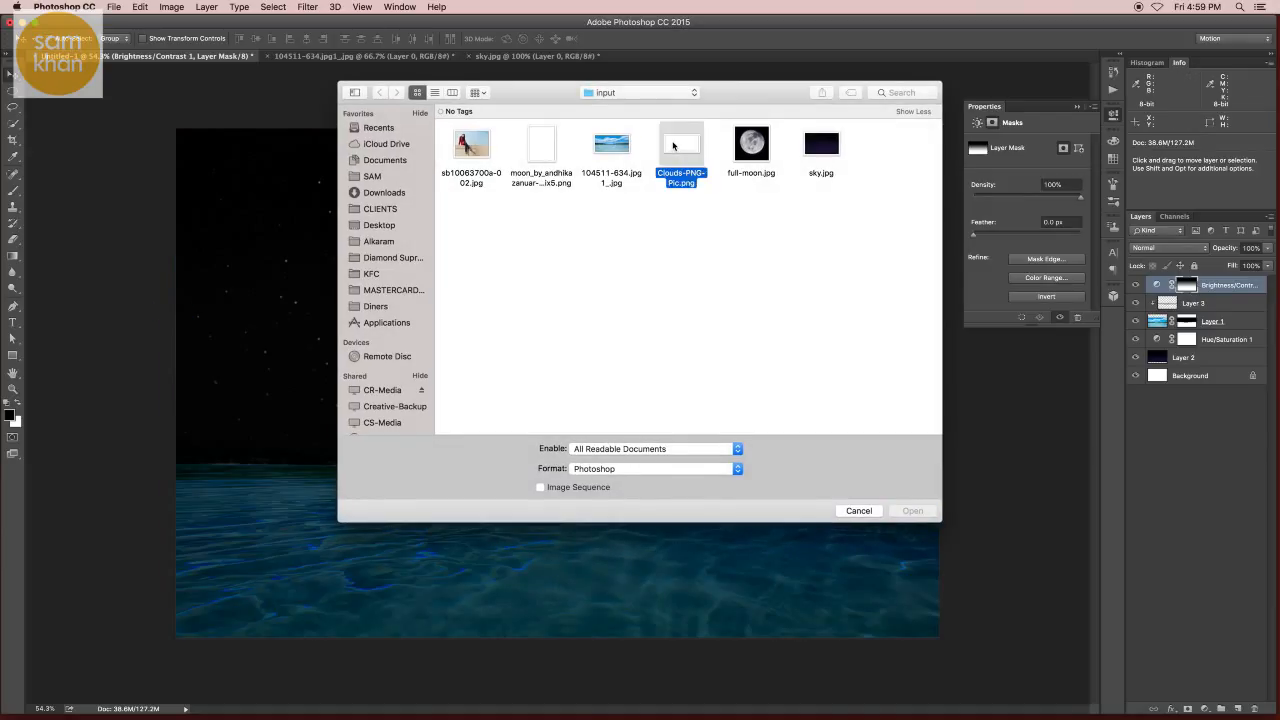
{"action": "double_click", "coordinate": [678, 146]}
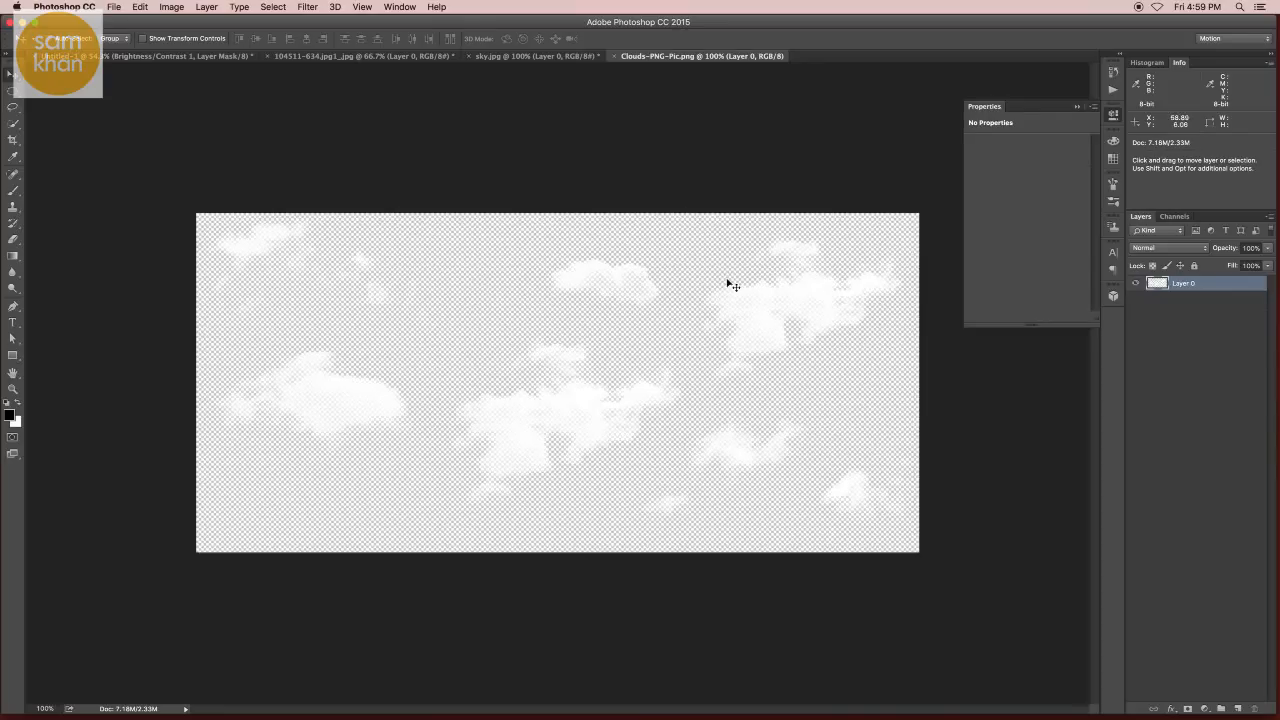
{"action": "left_click_drag", "start_coordinate": [686, 314], "coordinate": [236, 57]}
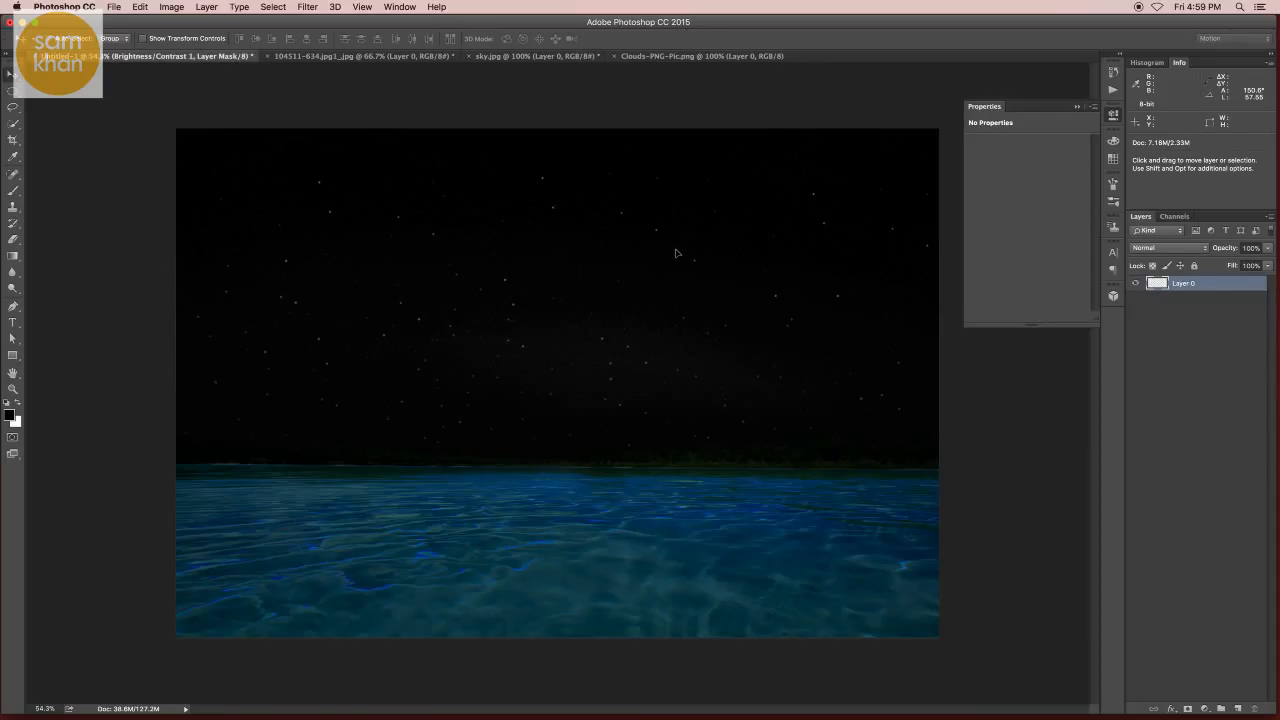
{"action": "left_click_drag", "start_coordinate": [675, 253], "coordinate": [600, 250]}
- Enlarge the clouds layer with Free Transform so the clouds span nearly the full width of the sky
{"action": "key", "text": "ctrl+t"}
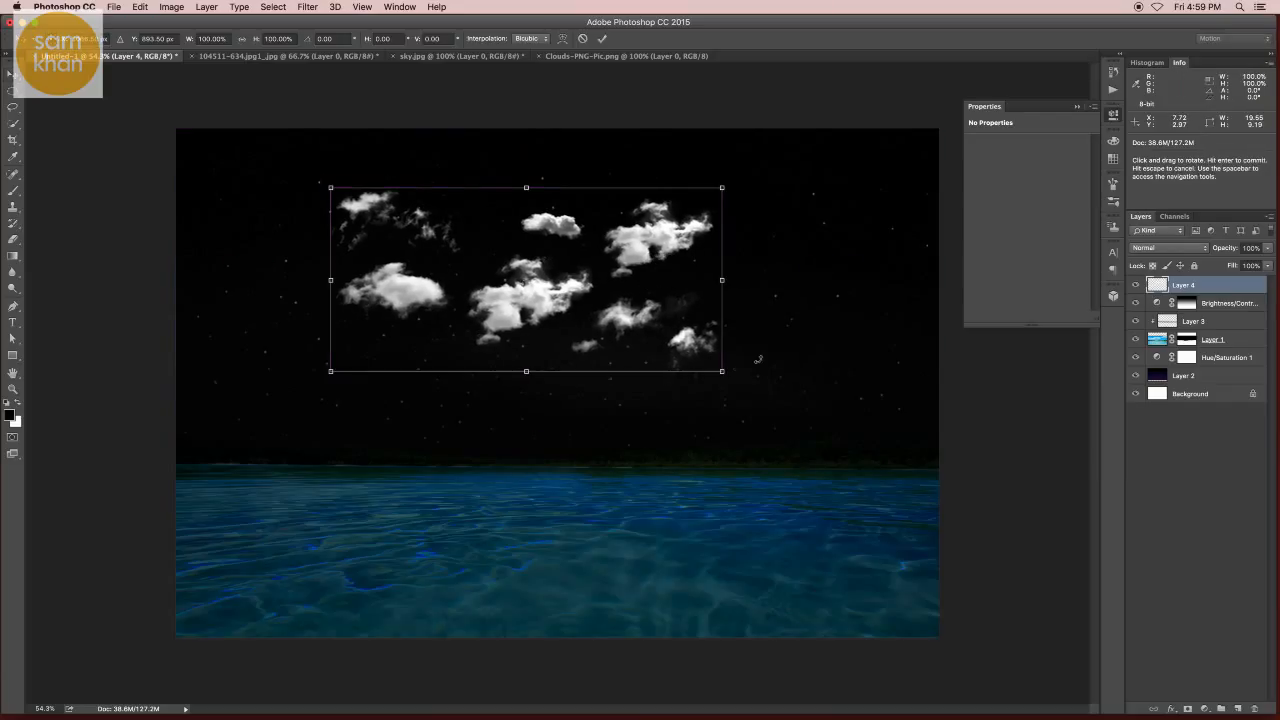
{"action": "left_click_drag", "start_coordinate": [722, 371], "coordinate": [909, 459]}
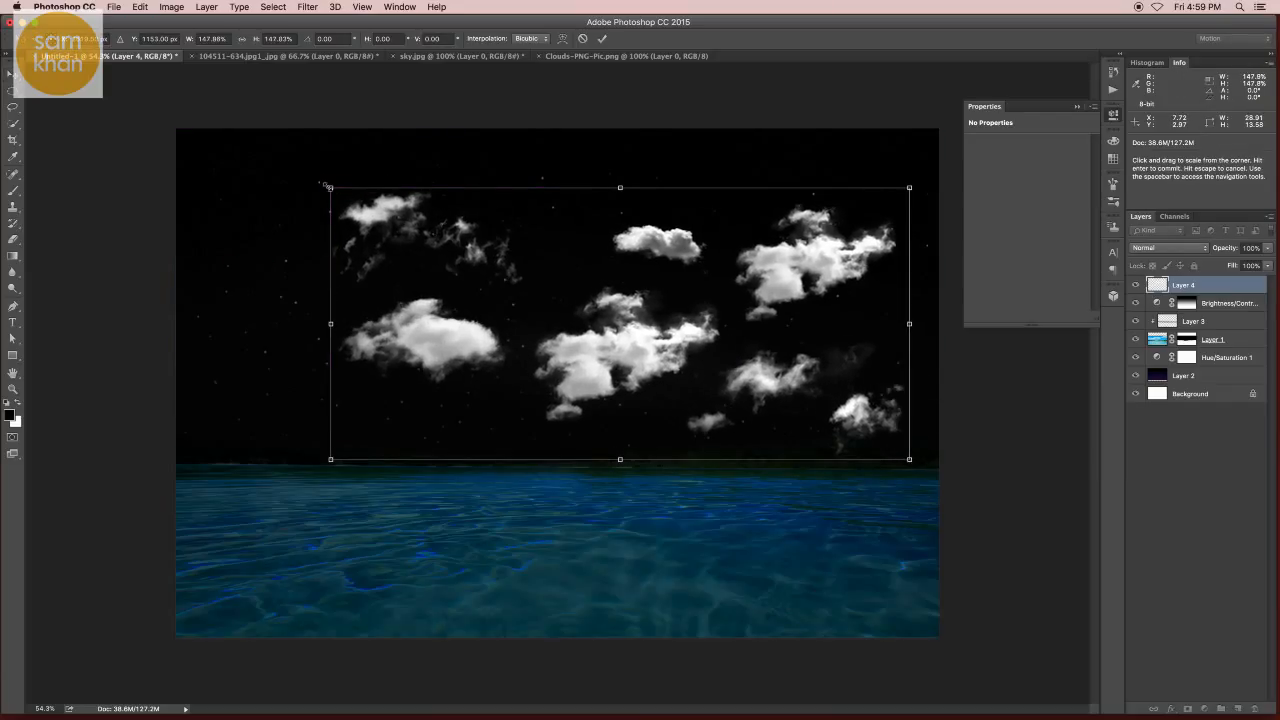
{"action": "left_click_drag", "start_coordinate": [329, 187], "coordinate": [183, 98]}
{"action": "key", "text": "Return"}
- Move the clouds up to the upper edge of the sky and reduce the layer's opacity to 18%
{"action": "left_click_drag", "start_coordinate": [799, 353], "coordinate": [807, 238]}
{"action": "left_click", "coordinate": [1267, 248]}
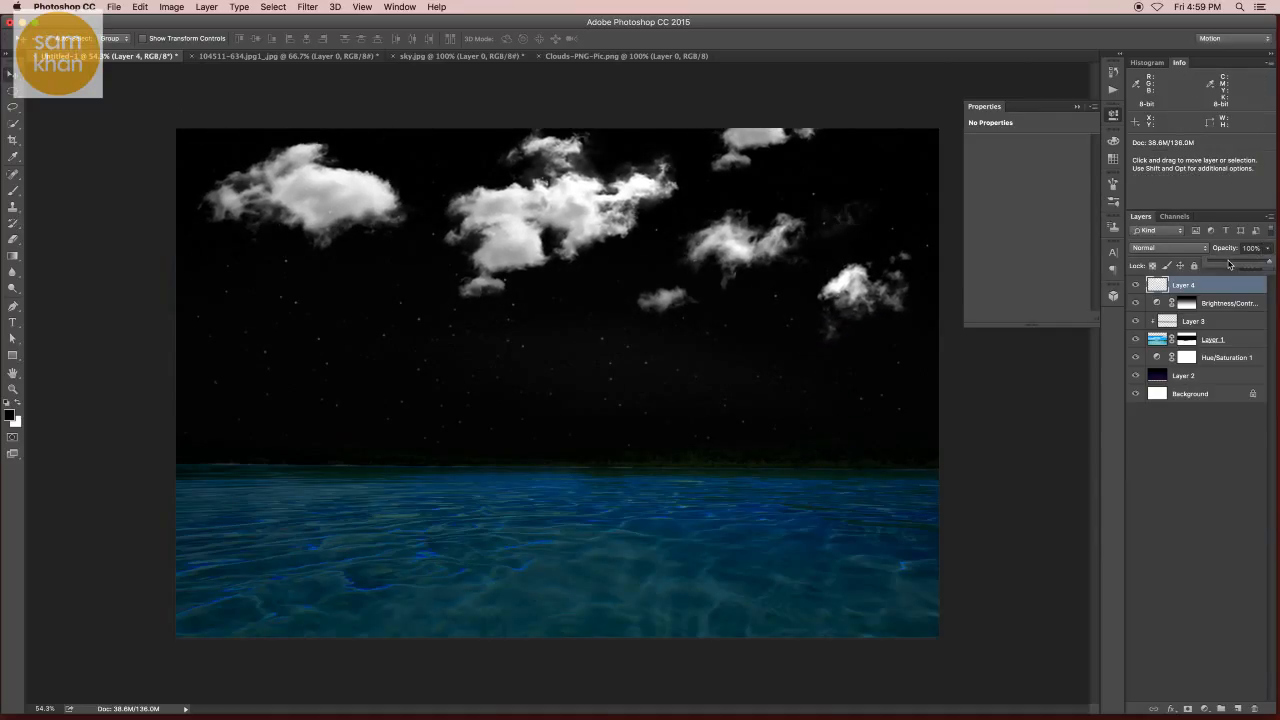
{"action": "left_click_drag", "start_coordinate": [1216, 264], "coordinate": [1220, 264]}
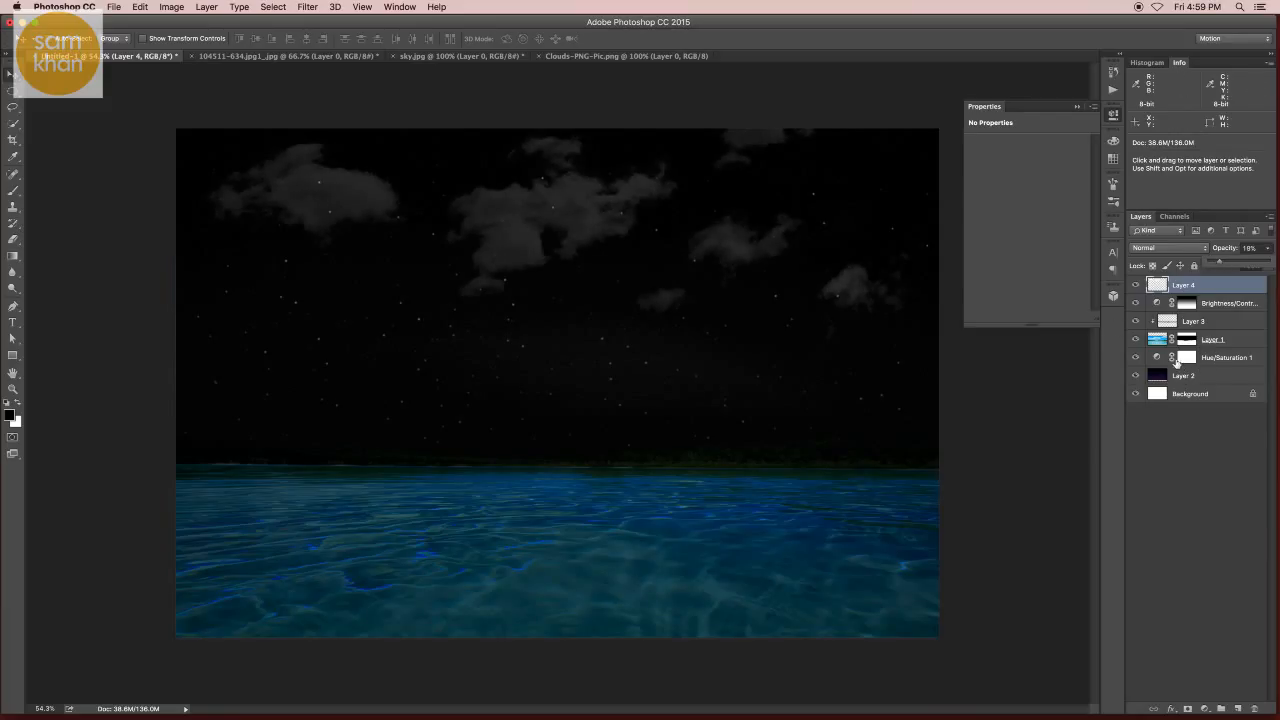
- Set the saturation of the sky's Hue/Saturation adjustment layer to -53
{"action": "left_click", "coordinate": [1162, 360]}
{"action": "left_click", "coordinate": [1155, 358]}
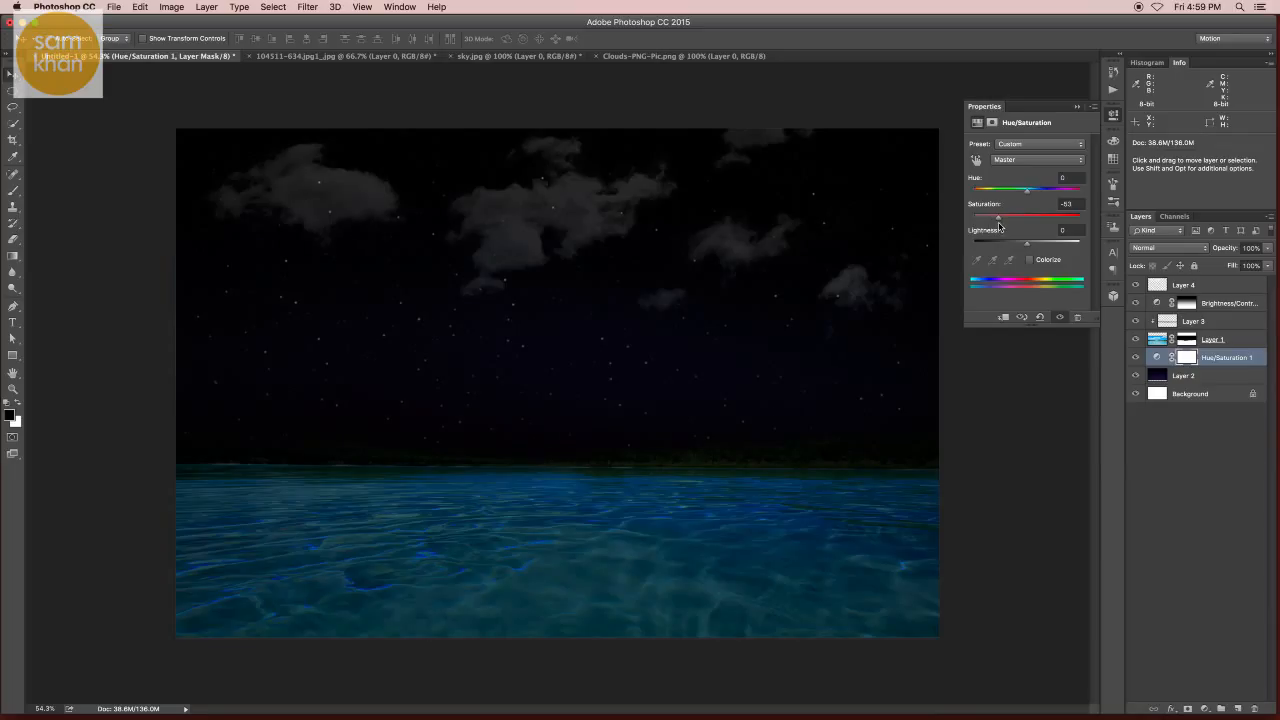
{"action": "left_click", "coordinate": [1184, 303]}
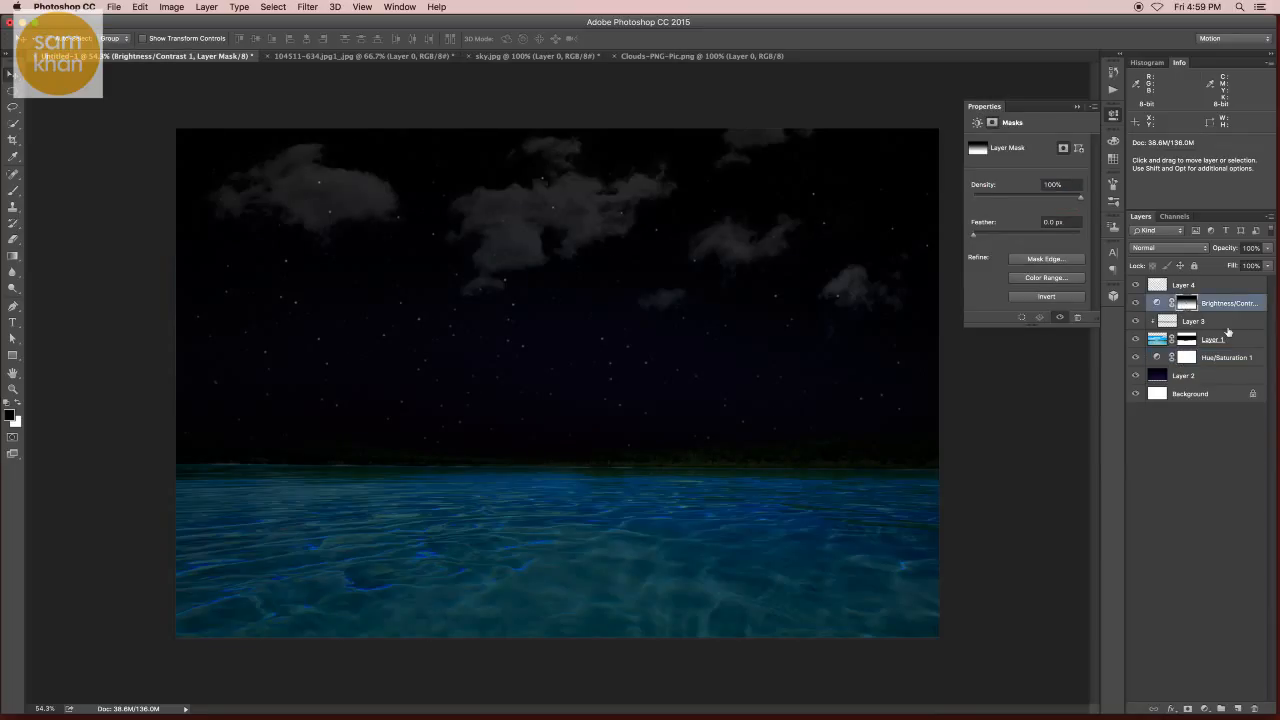
{"action": "left_click", "coordinate": [1222, 309]}
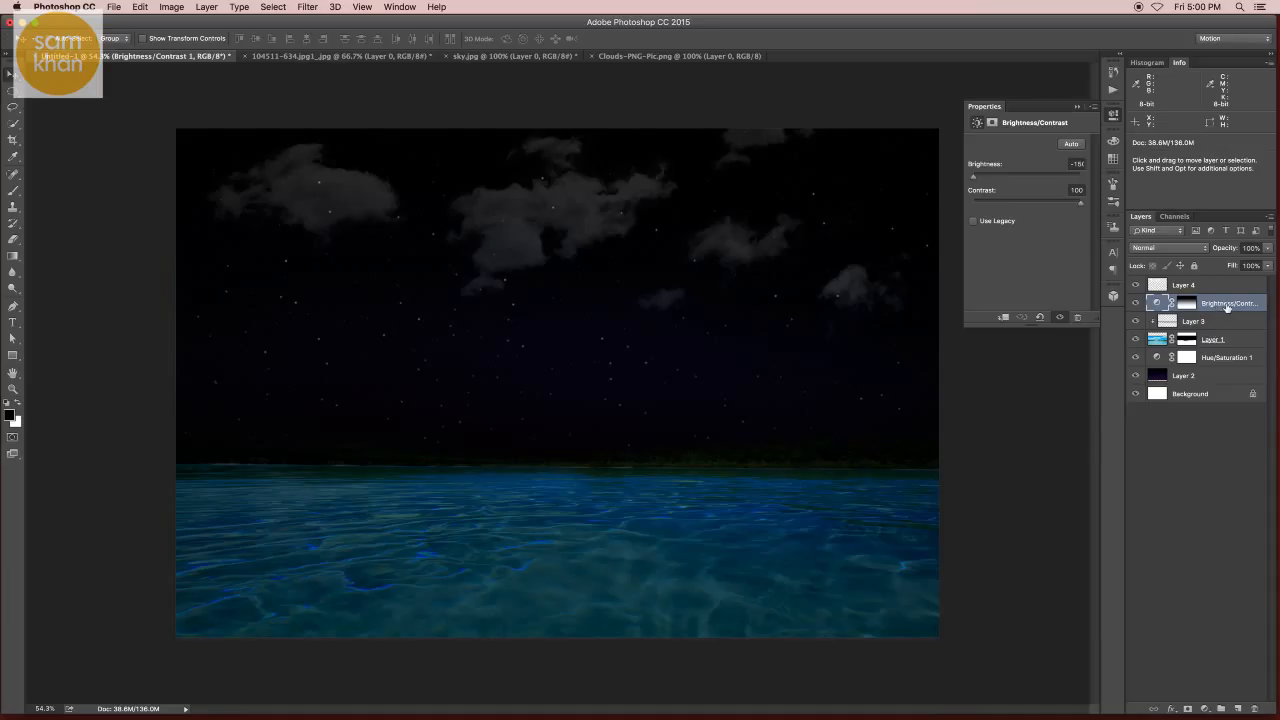
{"action": "left_click", "coordinate": [1241, 321]}
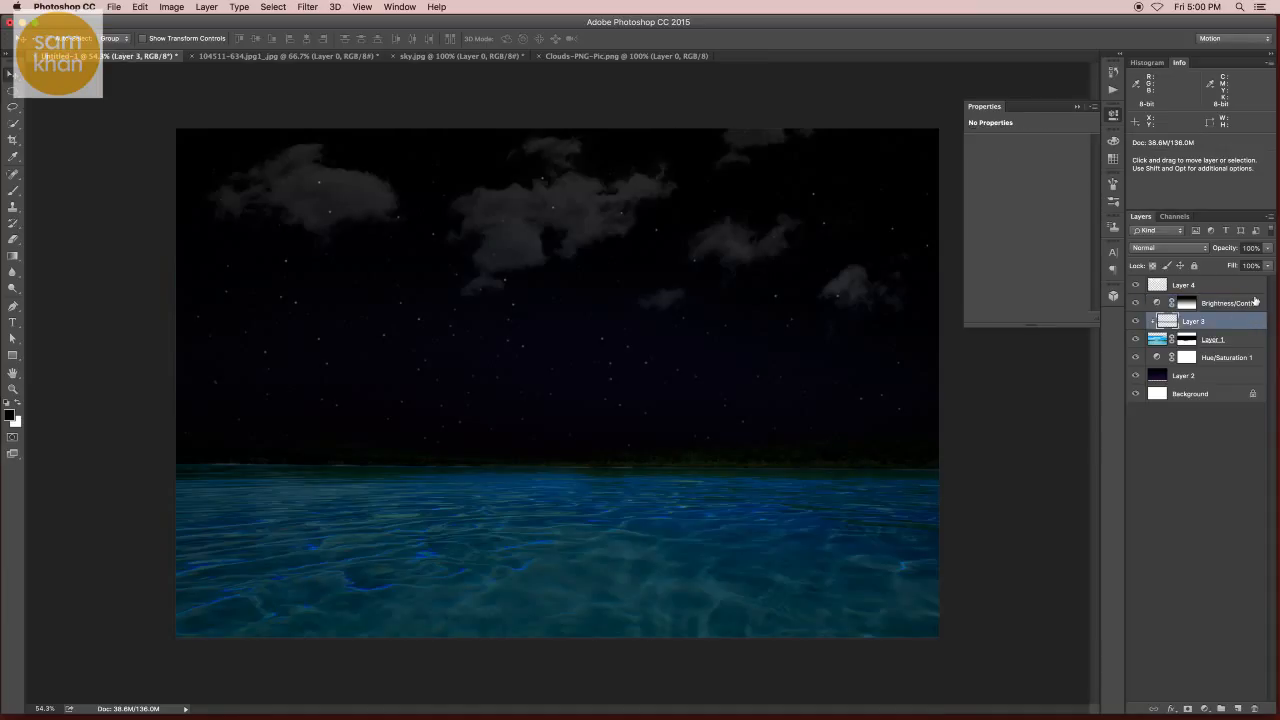
- Add a Color Balance adjustment layer above the Brightness/Contrast layer and hide it
{"action": "left_click", "coordinate": [1205, 708]}
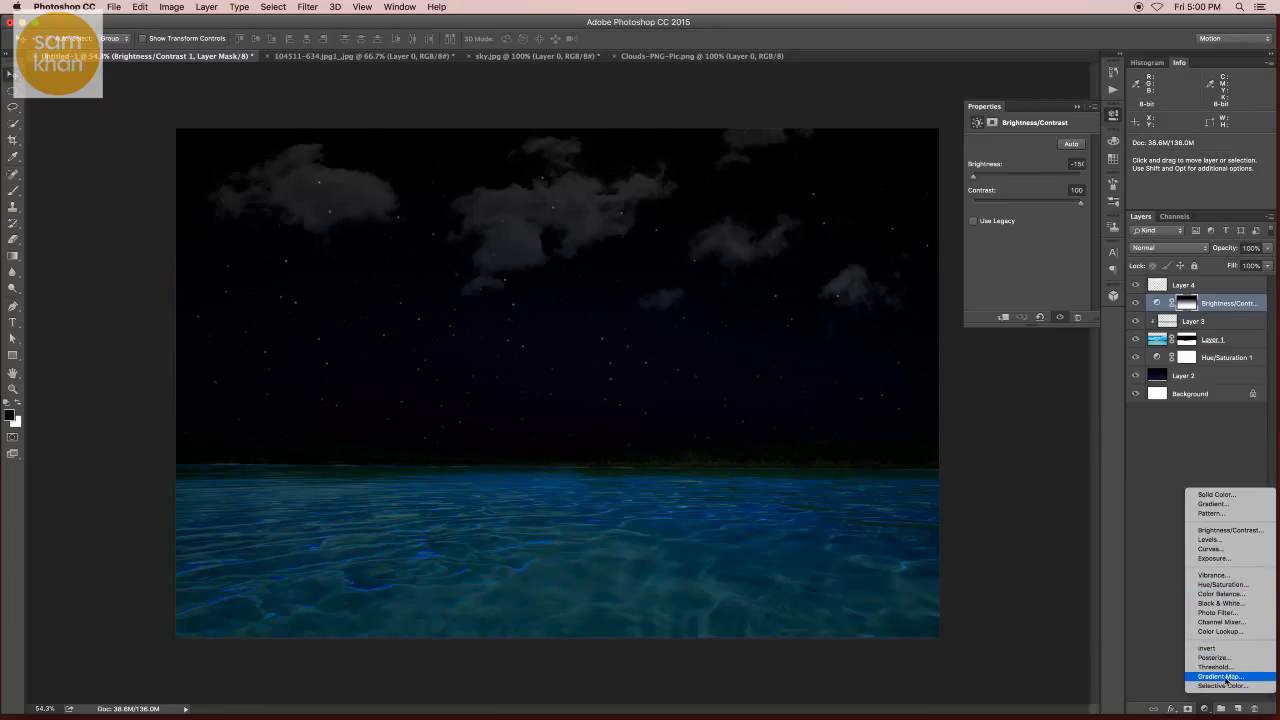
{"action": "left_click", "coordinate": [1225, 595]}
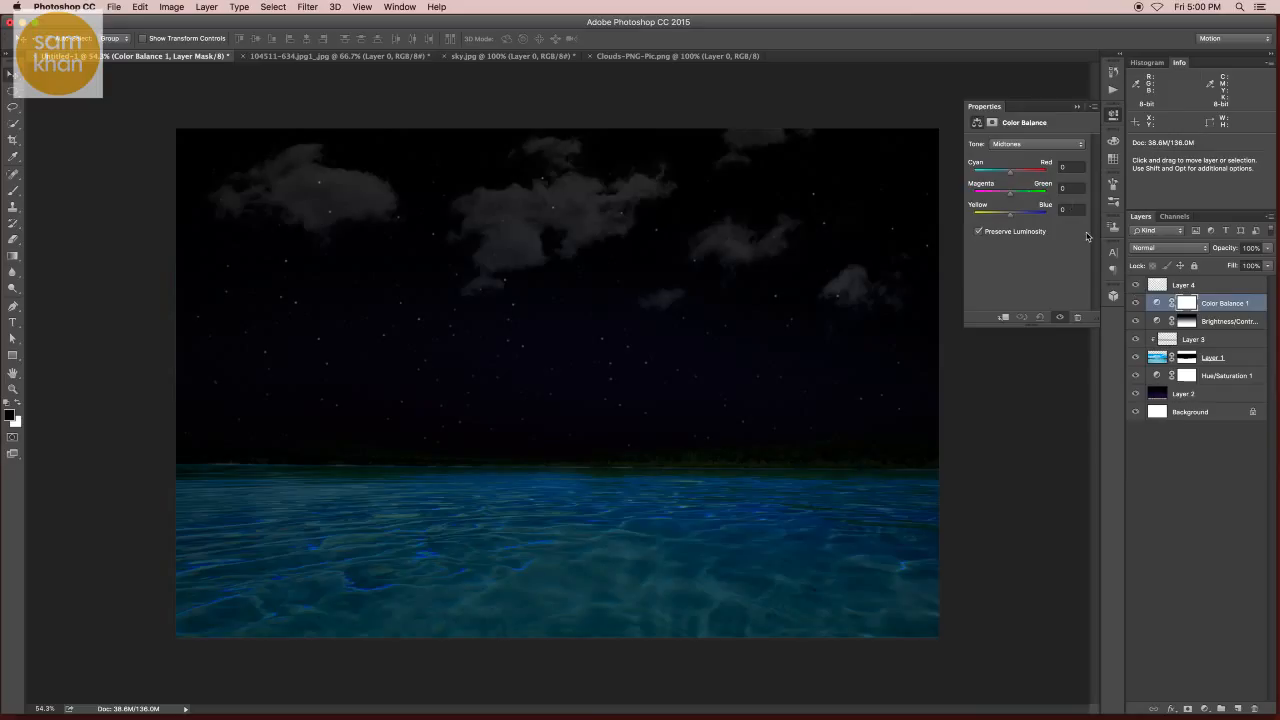
{"action": "left_click", "coordinate": [1135, 304]}
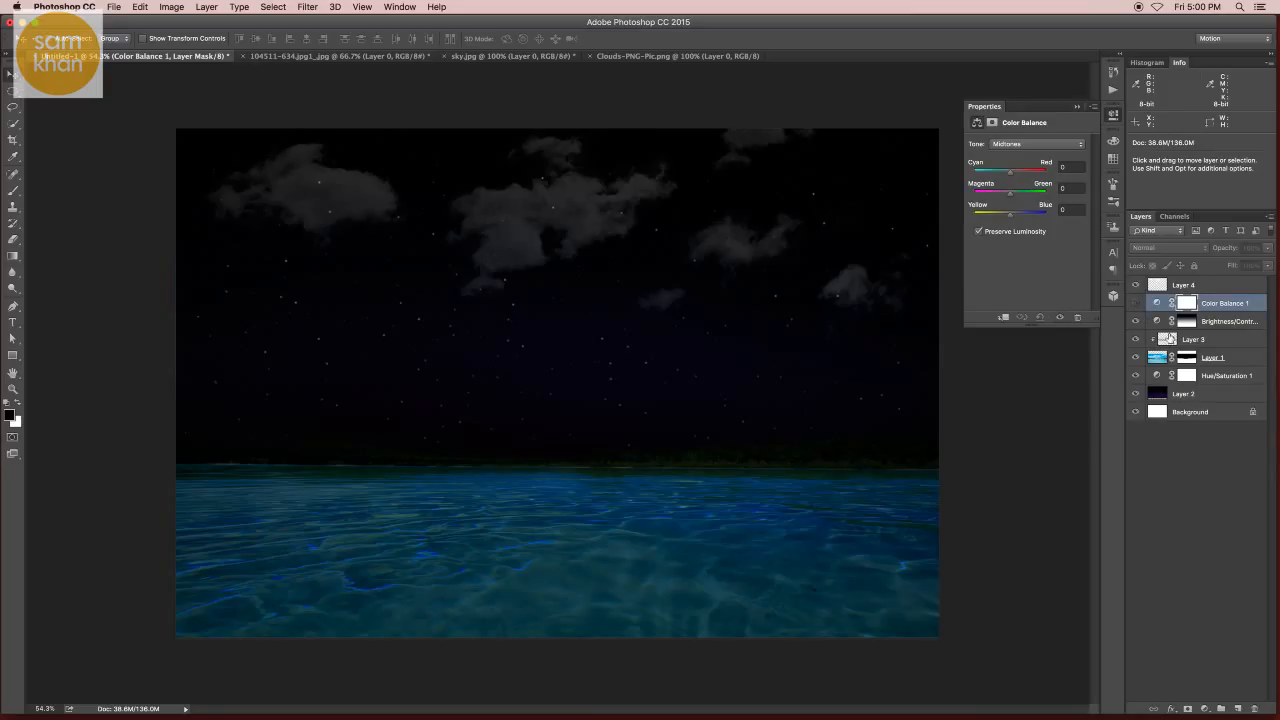
- Fill the Brightness/Contrast layer's mask with solid white to replace its gradient
{"action": "left_click", "coordinate": [1195, 339]}
{"action": "left_click", "coordinate": [1193, 325]}
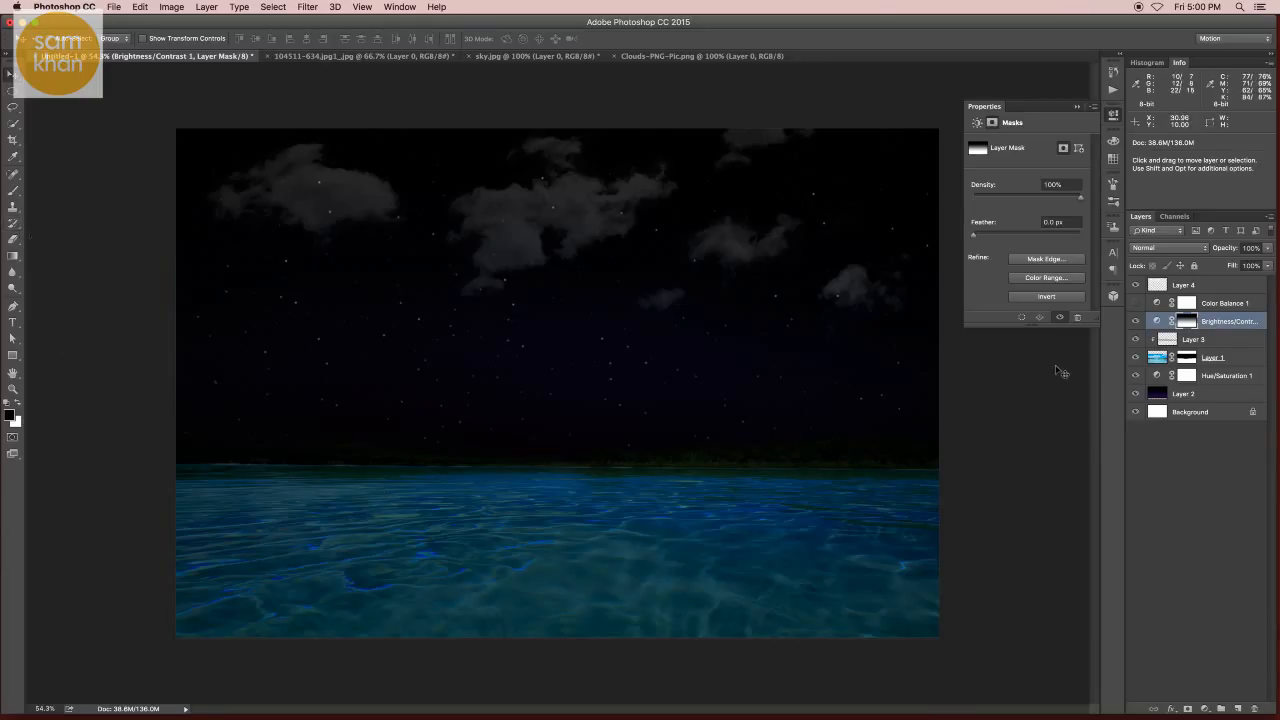
{"action": "key", "text": "alt+BackSpace"}
{"action": "key", "text": "super+BackSpace"}
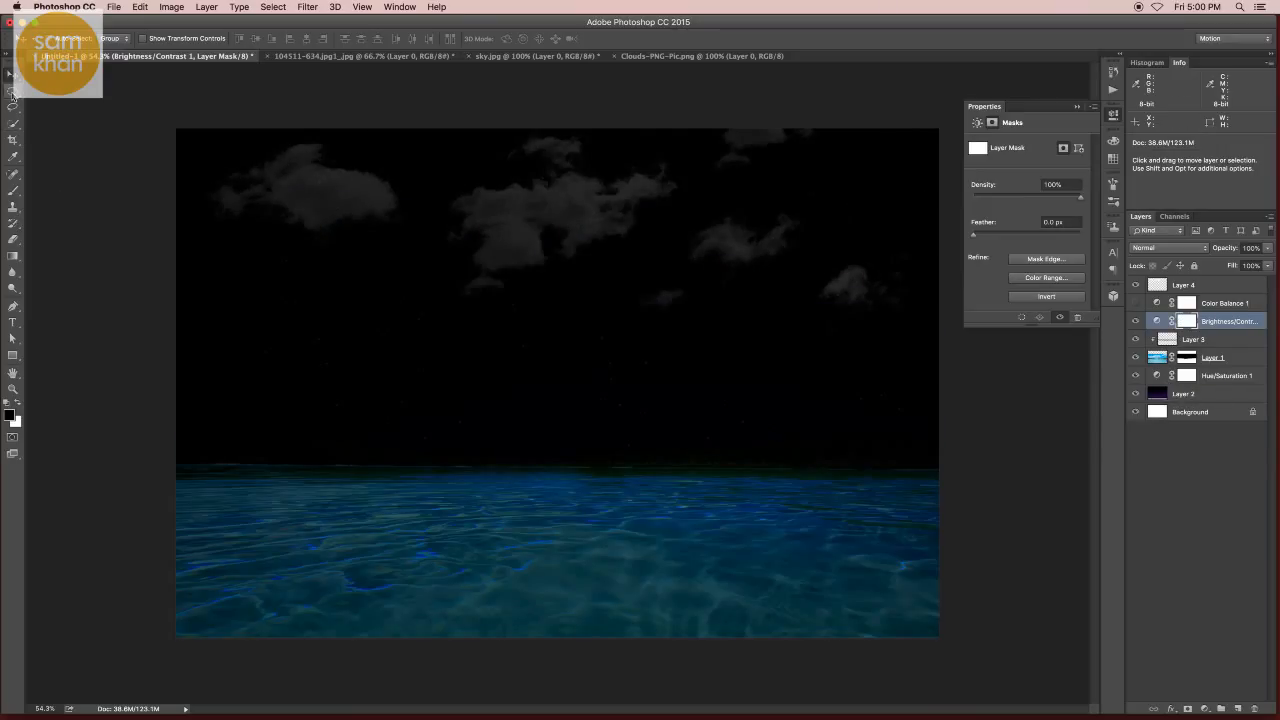
- Brush a soft black spot at 100% opacity on the Brightness/Contrast mask over the middle of the water
{"action": "left_click", "coordinate": [13, 192]}
{"action": "mouse_move", "coordinate": [571, 519]}
{"action": "left_mouse_down"}
{"action": "mouse_move", "coordinate": [628, 524]}
{"action": "mouse_move", "coordinate": [614, 514]}
{"action": "left_mouse_up"}
{"action": "key", "text": "0"}
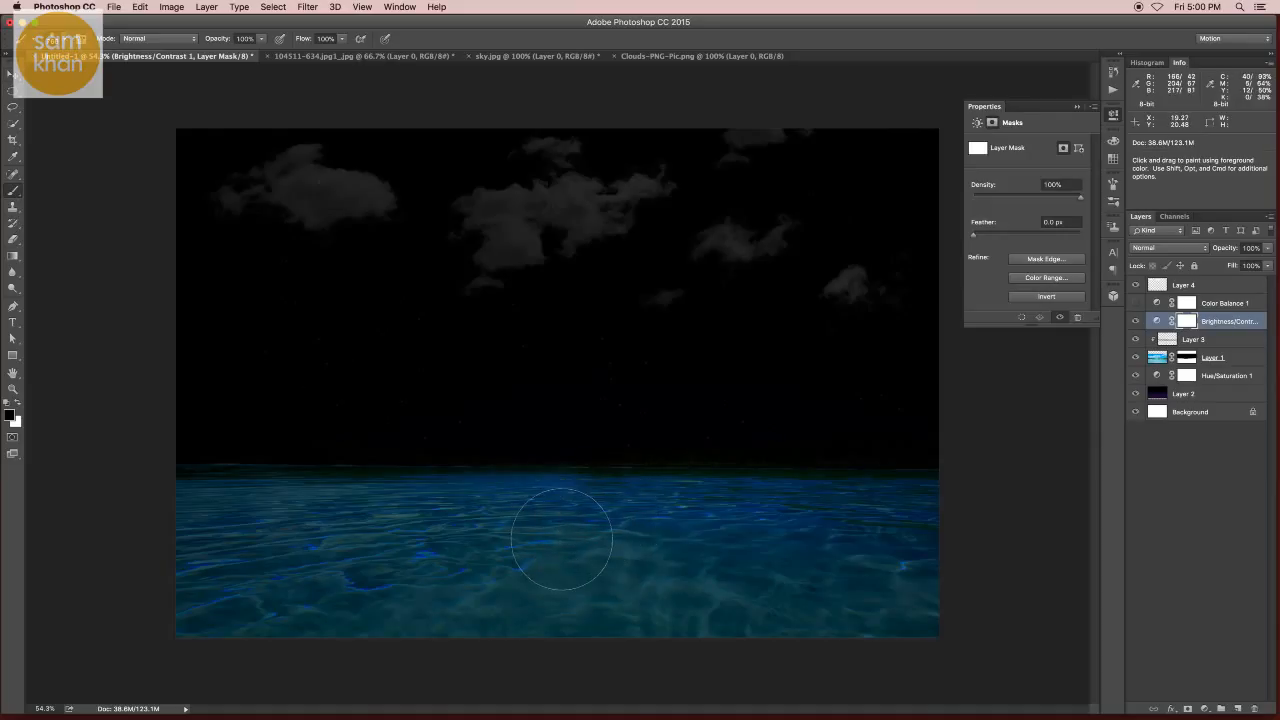
{"action": "left_click", "coordinate": [558, 540]}
- Transform the spot on the mask into a wide, flattened horizontal glow on the water
{"action": "key", "text": "super+t"}
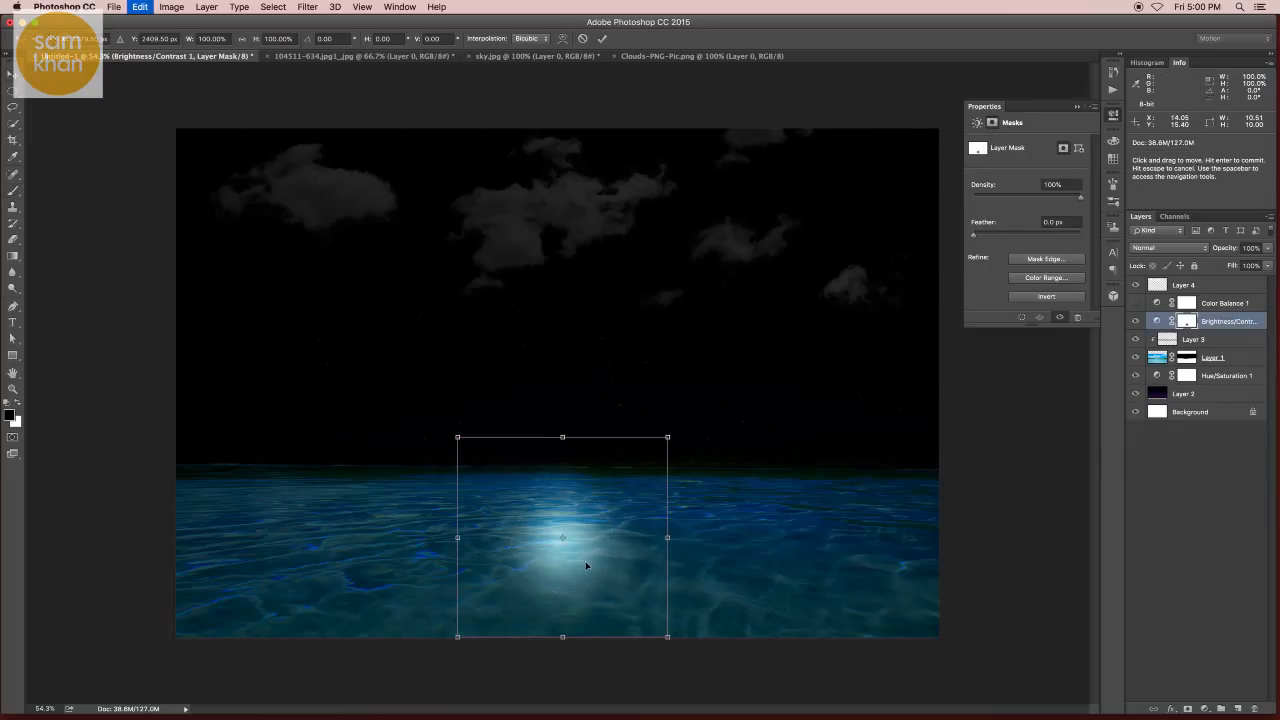
{"action": "left_click_drag", "start_coordinate": [667, 537], "coordinate": [793, 538]}
{"action": "left_click_drag", "start_coordinate": [563, 437], "coordinate": [563, 462]}
{"action": "left_click_drag", "start_coordinate": [787, 537], "coordinate": [903, 545]}
{"action": "key", "text": "Return"}
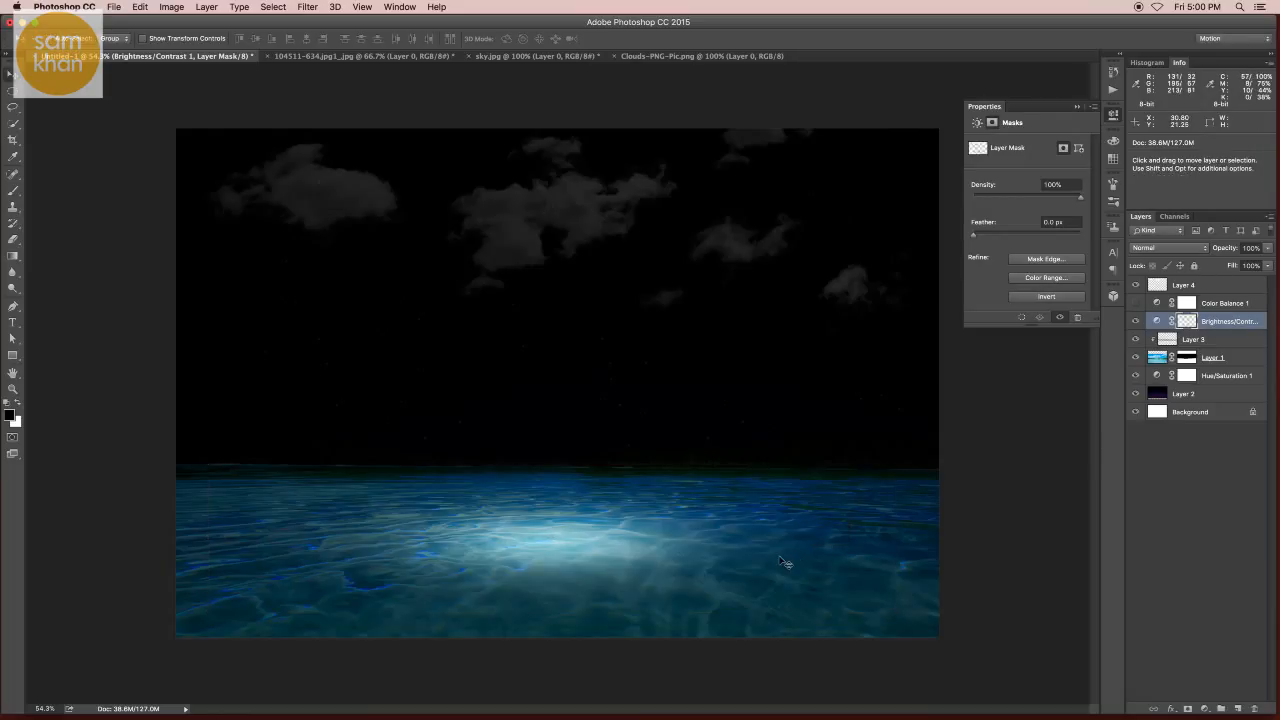
- Open the crescent moon PNG and place it in the composite over the glow on the water
{"action": "key", "text": "super+o"}
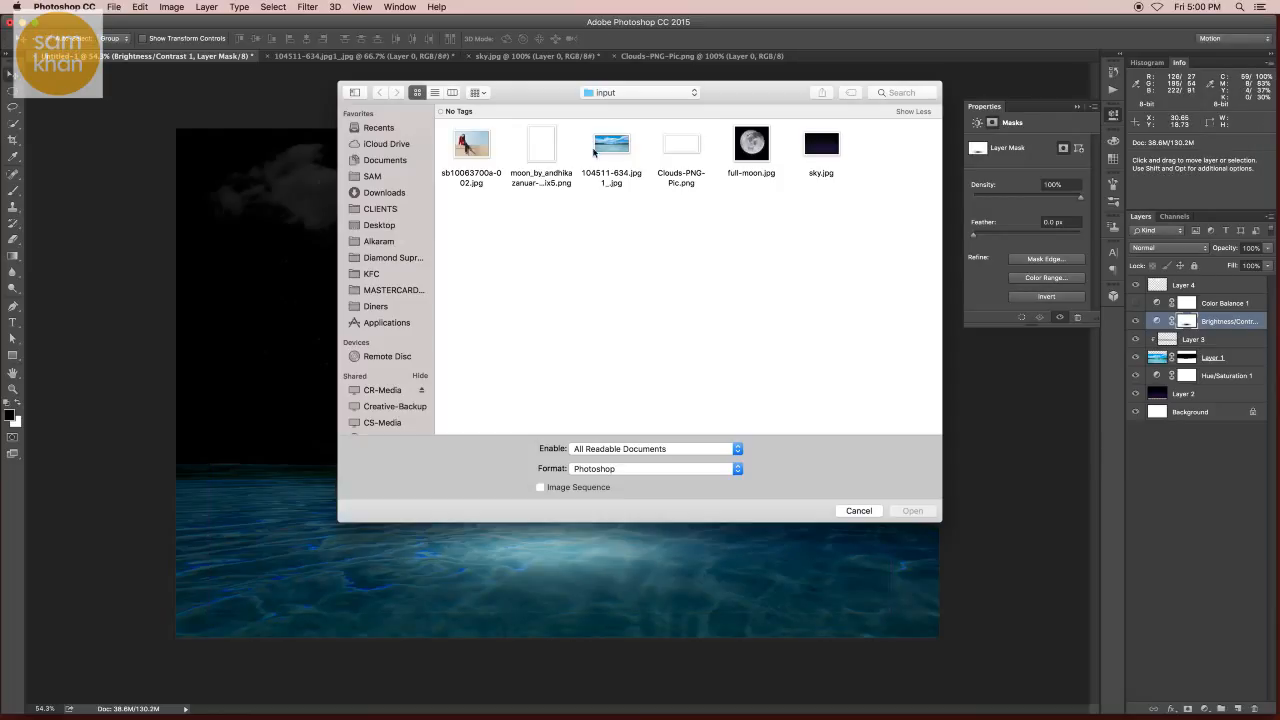
{"action": "left_click", "coordinate": [538, 152]}
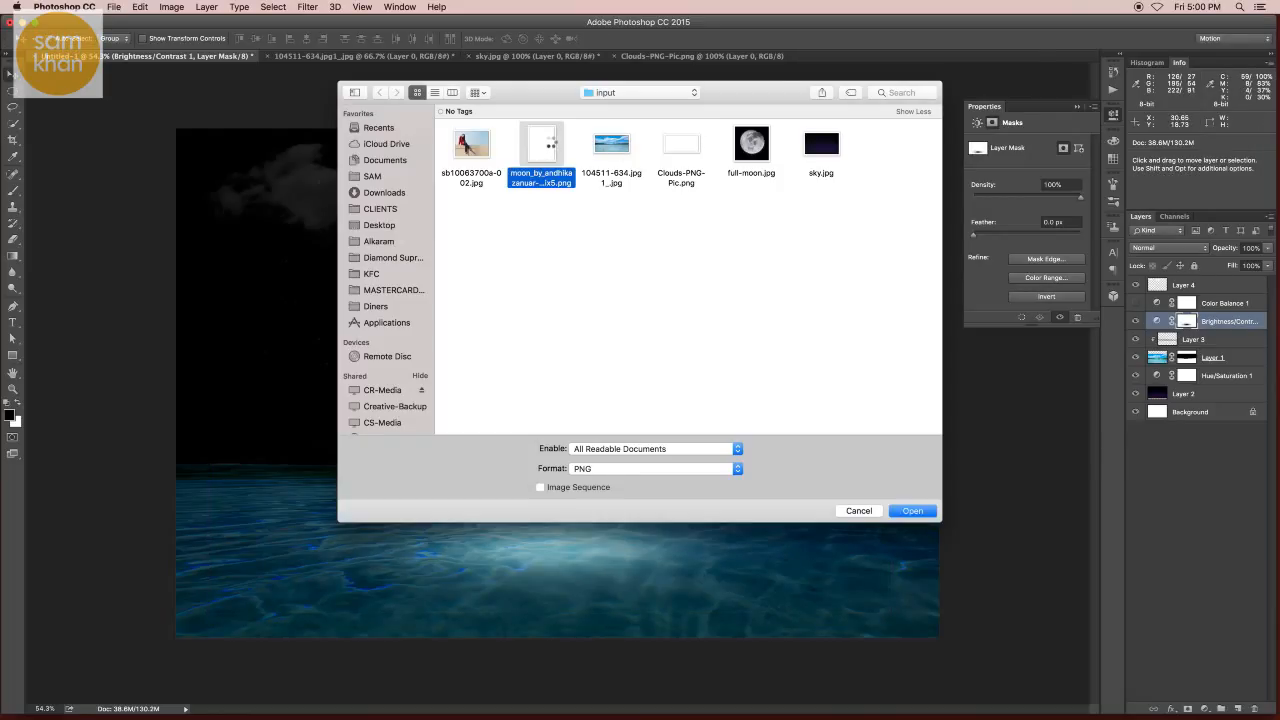
{"action": "key", "text": "Return"}
{"action": "left_click_drag", "start_coordinate": [531, 289], "coordinate": [258, 82]}
{"action": "left_click_drag", "start_coordinate": [622, 418], "coordinate": [660, 443]}
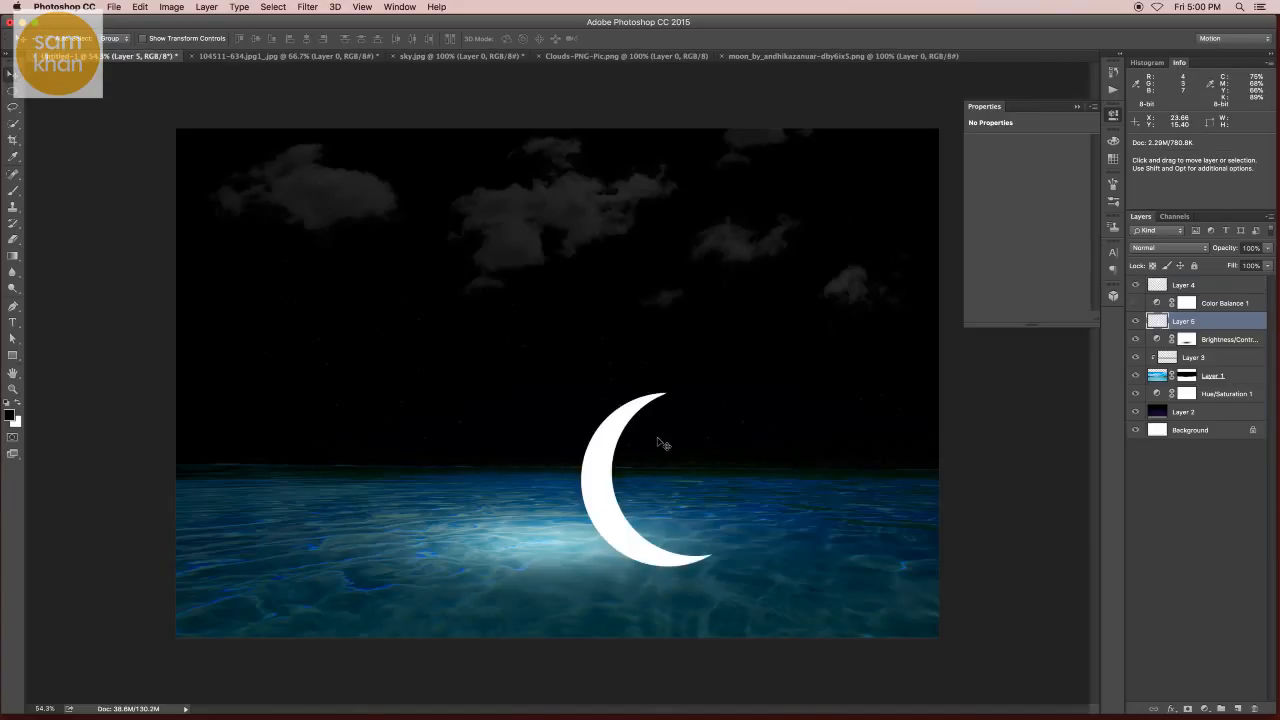
{"action": "left_click_drag", "start_coordinate": [603, 409], "coordinate": [569, 400]}
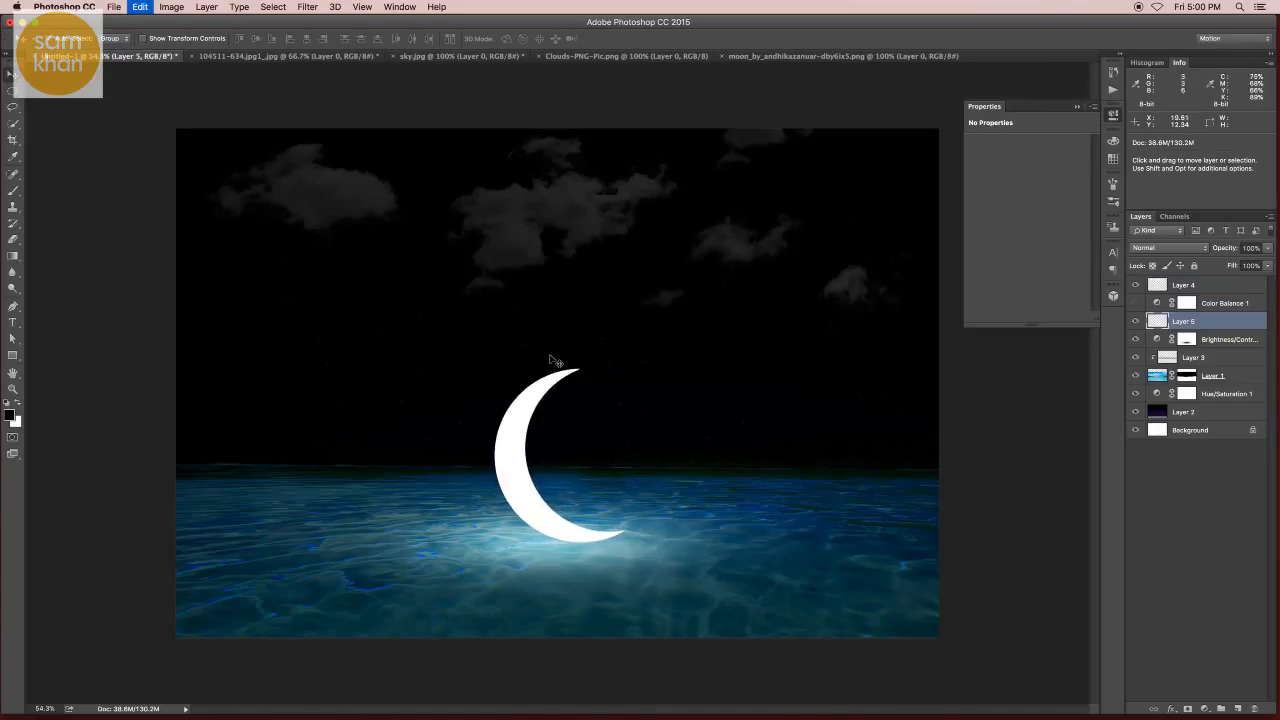
- Scale the crescent moon to about 130%, rotate it about -28°, and rest its lower curve on the glowing water
{"action": "key", "text": "super+t"}
{"action": "left_click_drag", "start_coordinate": [500, 372], "coordinate": [457, 316]}
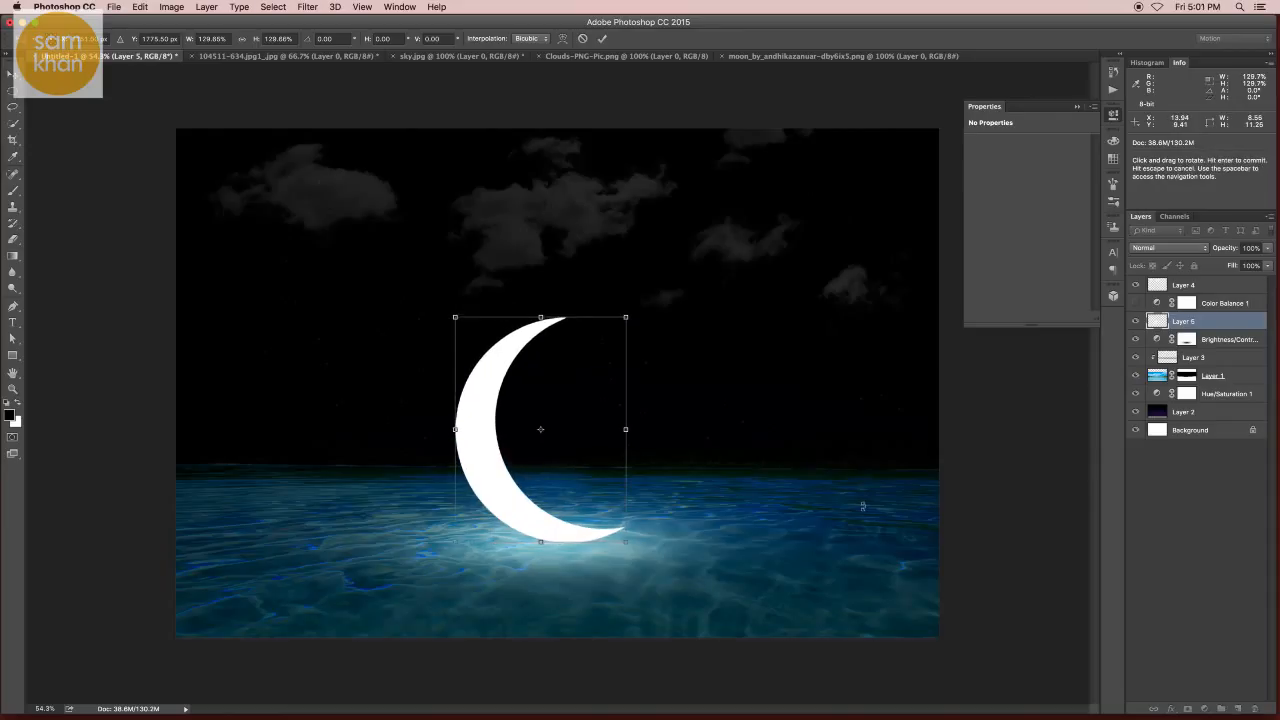
{"action": "left_click_drag", "start_coordinate": [850, 495], "coordinate": [836, 362]}
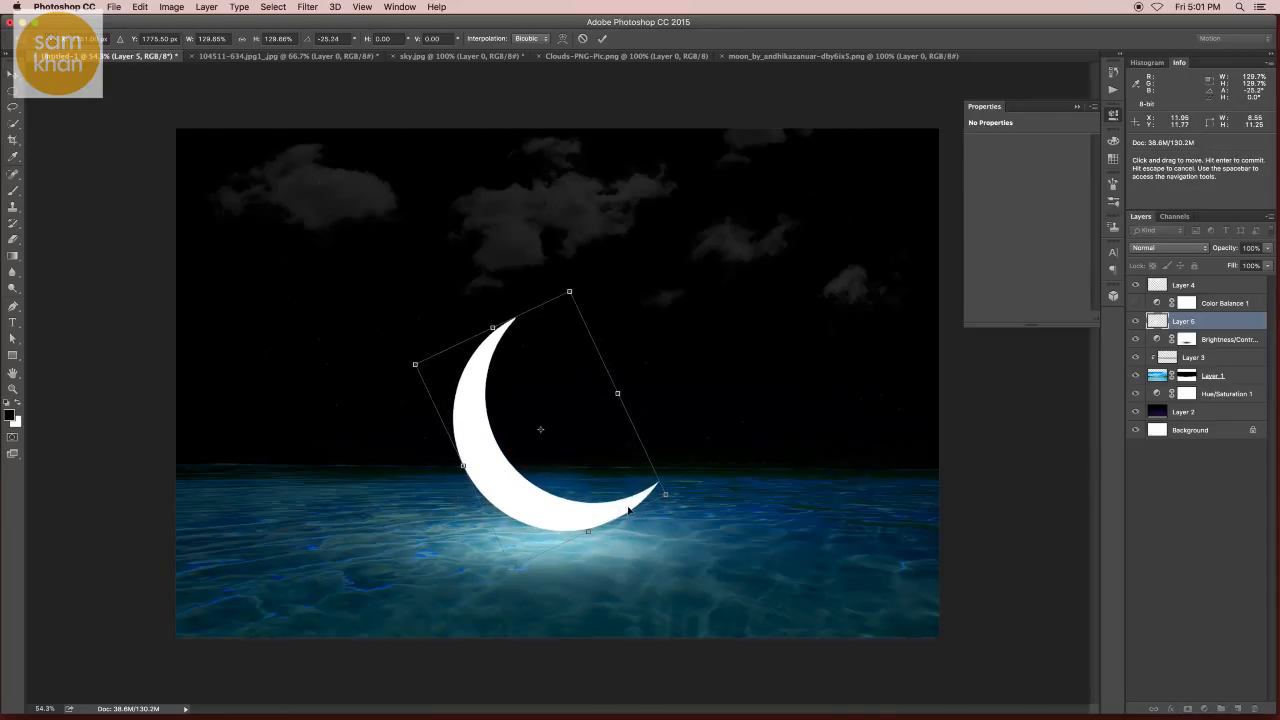
{"action": "left_click_drag", "start_coordinate": [530, 487], "coordinate": [540, 497]}
{"action": "left_click_drag", "start_coordinate": [838, 500], "coordinate": [856, 470]}
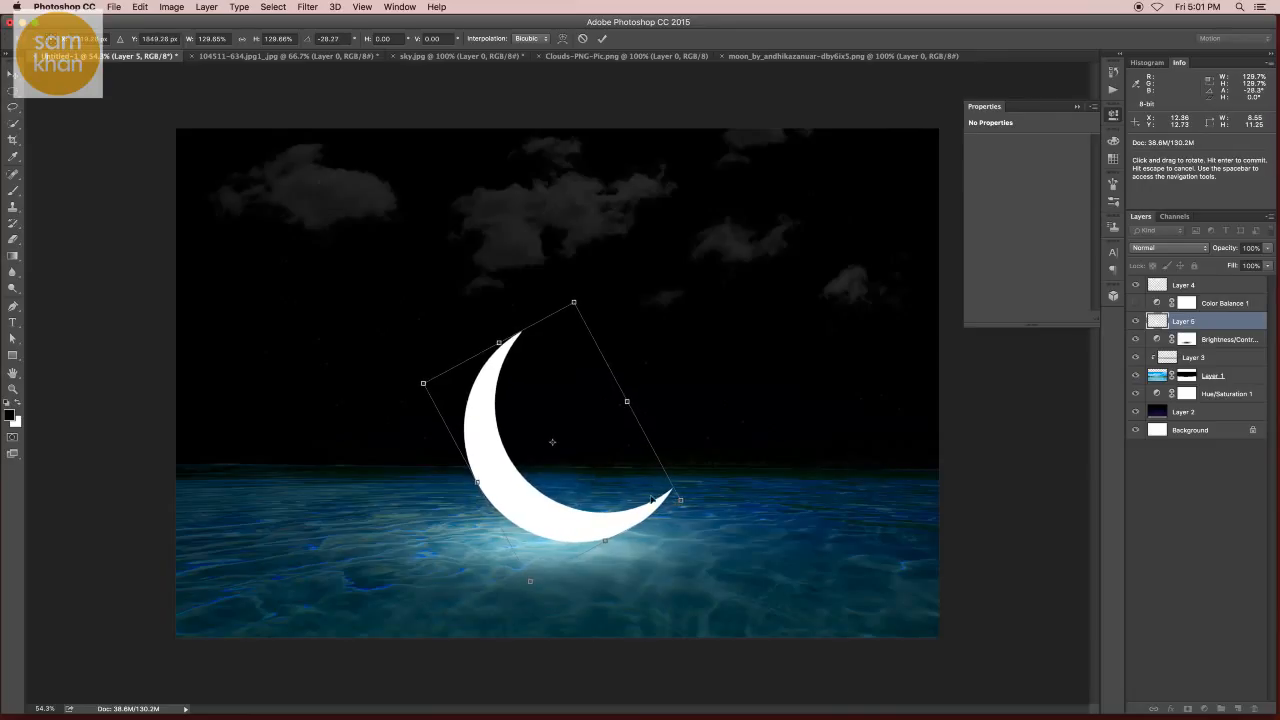
{"action": "left_click_drag", "start_coordinate": [533, 490], "coordinate": [651, 491]}
{"action": "key", "text": "Return"}
- Add a mask to the crescent moon layer and brush black along its lower edge so it sinks into the water
{"action": "left_click", "coordinate": [1189, 709]}
{"action": "key", "text": "z"}
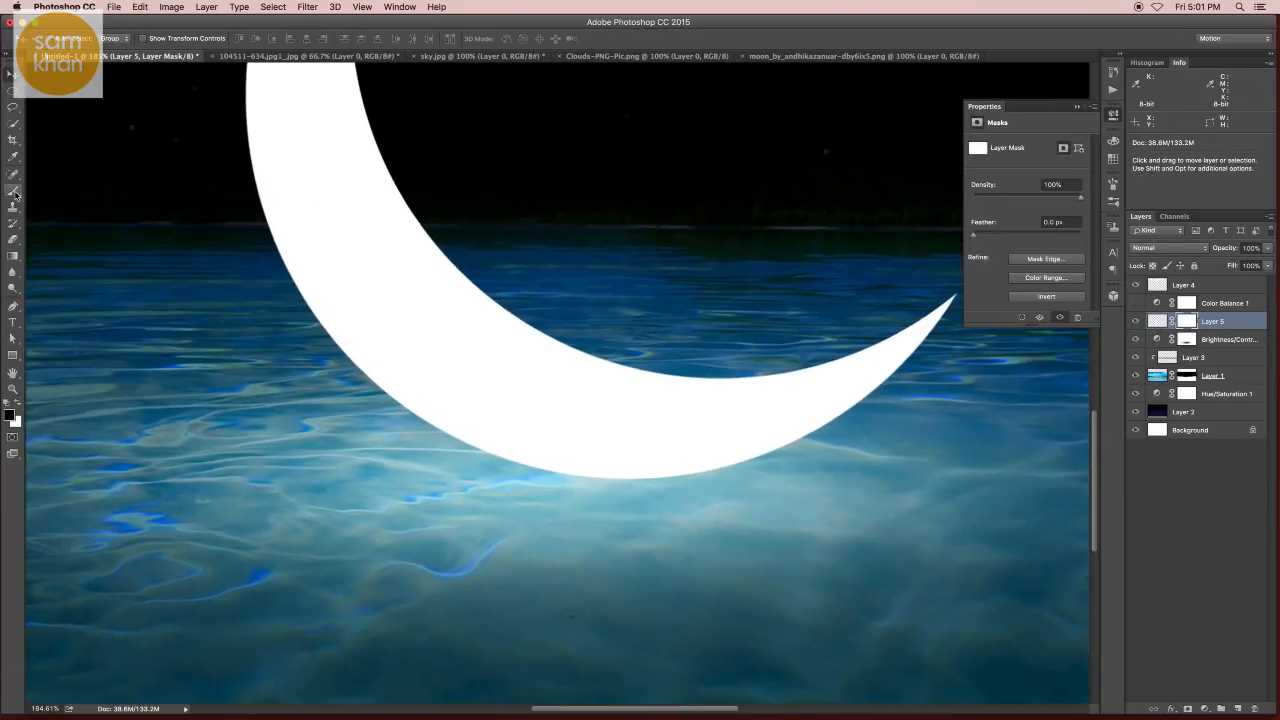
{"action": "left_click", "coordinate": [13, 191]}
{"action": "left_click_drag", "start_coordinate": [528, 442], "coordinate": [136, 434]}
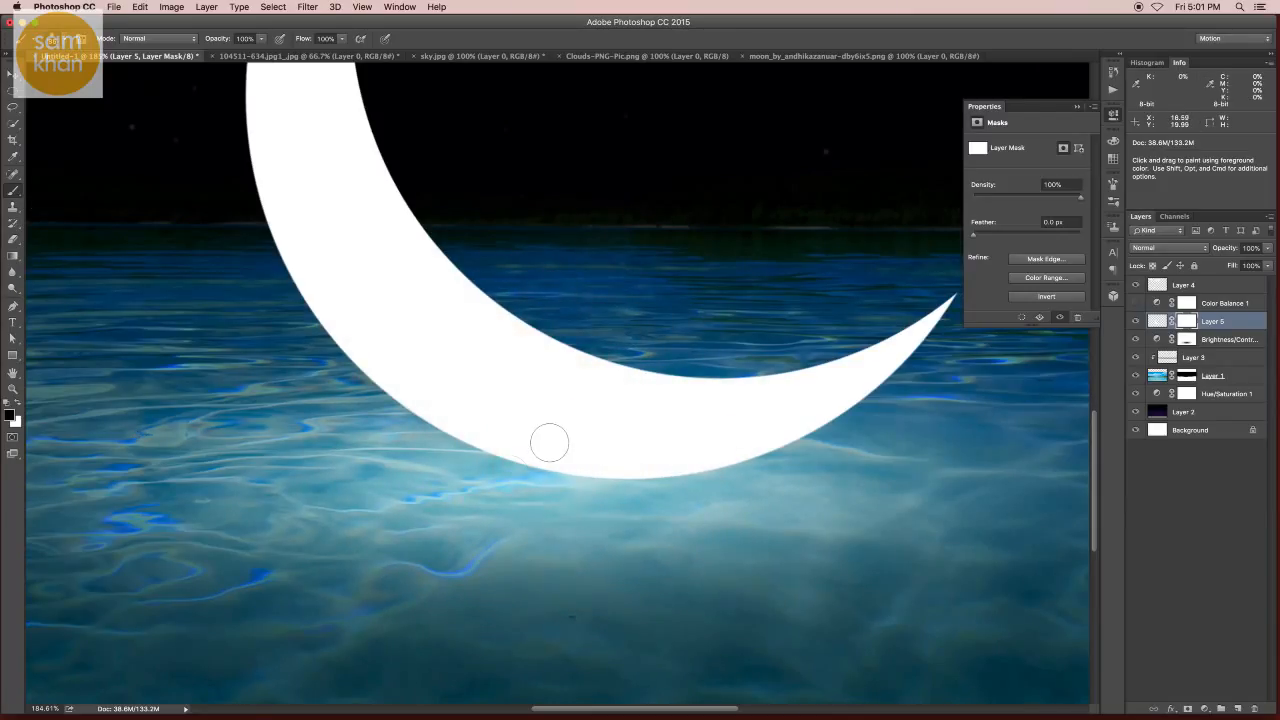
{"action": "mouse_move", "coordinate": [492, 455]}
{"action": "left_mouse_down"}
{"action": "mouse_move", "coordinate": [614, 469]}
{"action": "mouse_move", "coordinate": [601, 470]}
{"action": "mouse_move", "coordinate": [622, 482]}
{"action": "mouse_move", "coordinate": [602, 486]}
{"action": "mouse_move", "coordinate": [755, 470]}
{"action": "mouse_move", "coordinate": [564, 459]}
{"action": "mouse_move", "coordinate": [803, 453]}
{"action": "mouse_move", "coordinate": [551, 462]}
{"action": "left_mouse_up"}
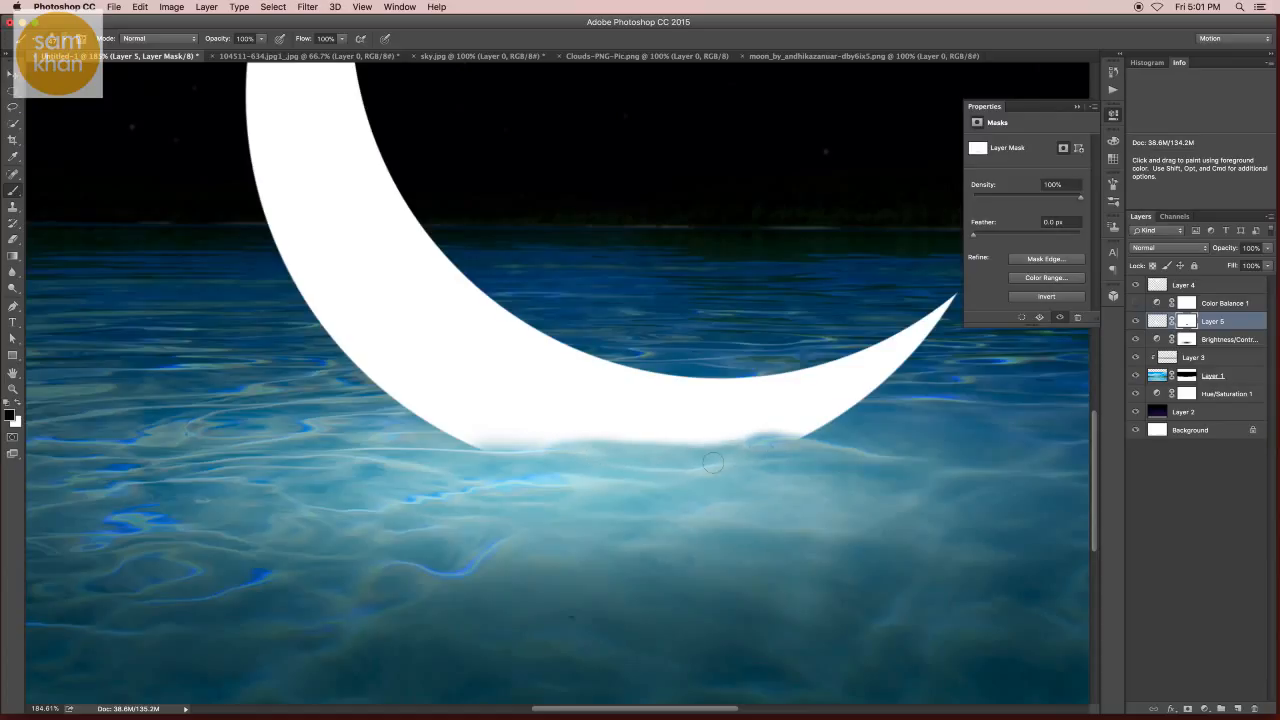
{"action": "mouse_move", "coordinate": [492, 458]}
{"action": "left_mouse_down"}
{"action": "mouse_move", "coordinate": [491, 434]}
{"action": "mouse_move", "coordinate": [738, 436]}
{"action": "mouse_move", "coordinate": [820, 418]}
{"action": "left_mouse_up"}
{"action": "left_click_drag", "start_coordinate": [640, 450], "coordinate": [549, 534]}
{"action": "key", "text": "v"}
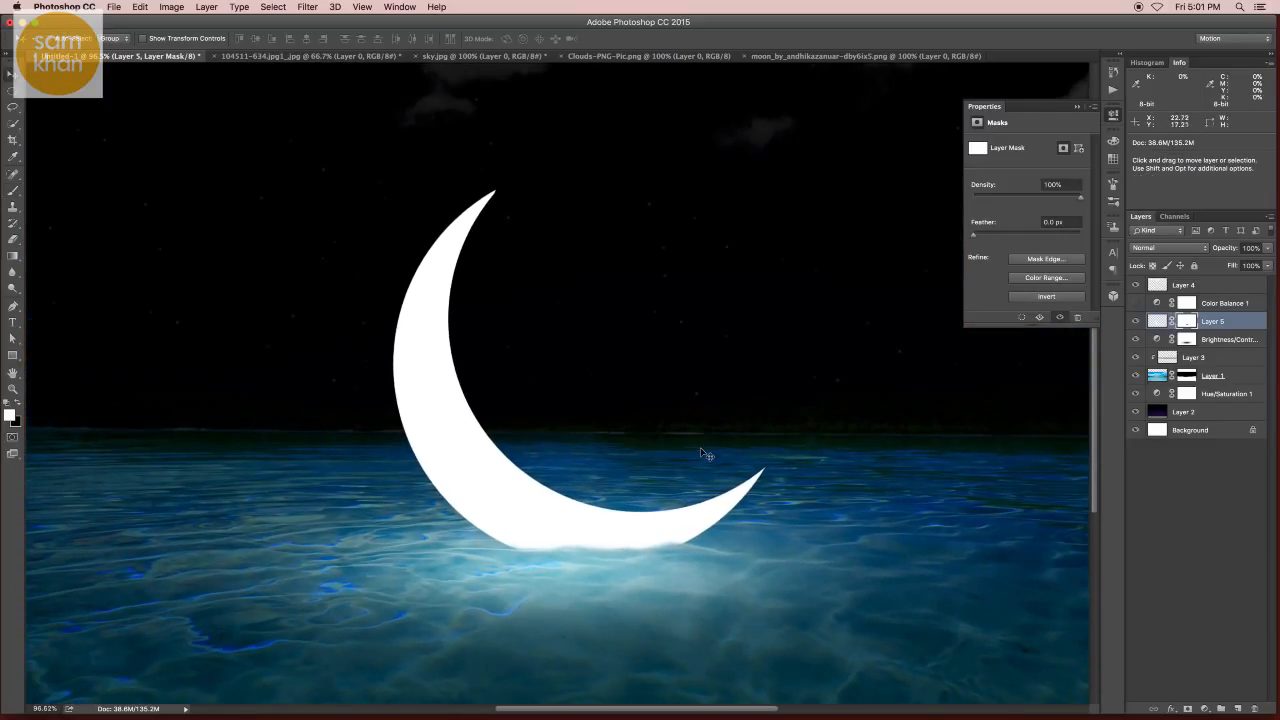
{"action": "left_click", "coordinate": [557, 330]}
- Open full-moon.jpg and convert its locked background into a regular layer named Layer 0
{"action": "key", "text": "super+o"}
{"action": "left_click", "coordinate": [744, 154]}
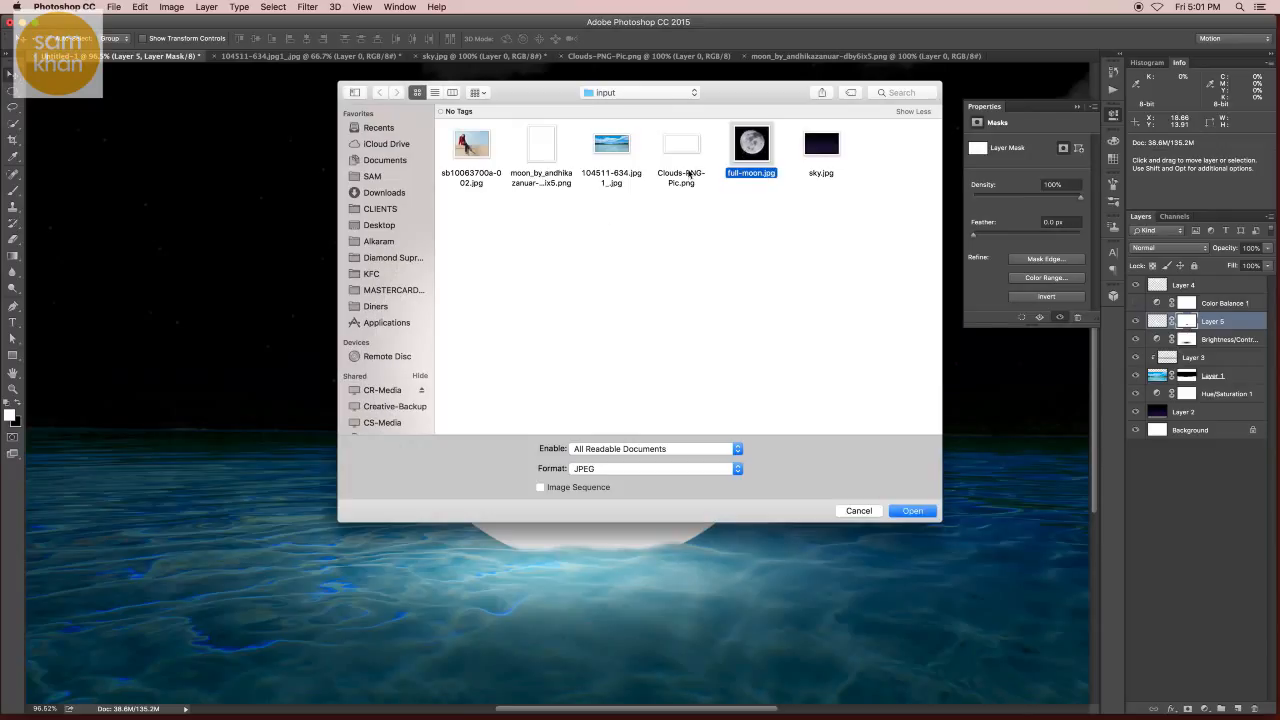
{"action": "key", "text": "Return"}
{"action": "double_click", "coordinate": [1228, 292]}
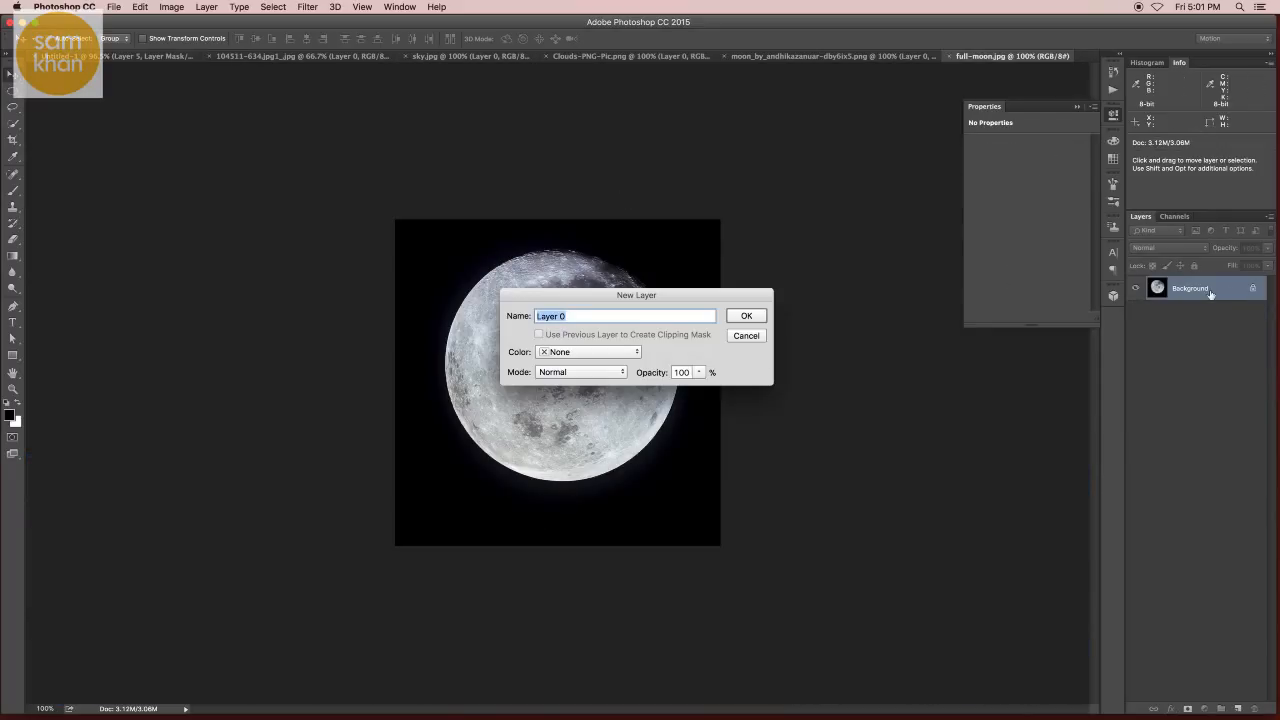
{"action": "left_click", "coordinate": [746, 318]}
- Place the full moon image in the composite, positioned over the crescent moon
{"action": "left_click_drag", "start_coordinate": [614, 333], "coordinate": [158, 58]}
{"action": "left_click_drag", "start_coordinate": [552, 344], "coordinate": [592, 388]}
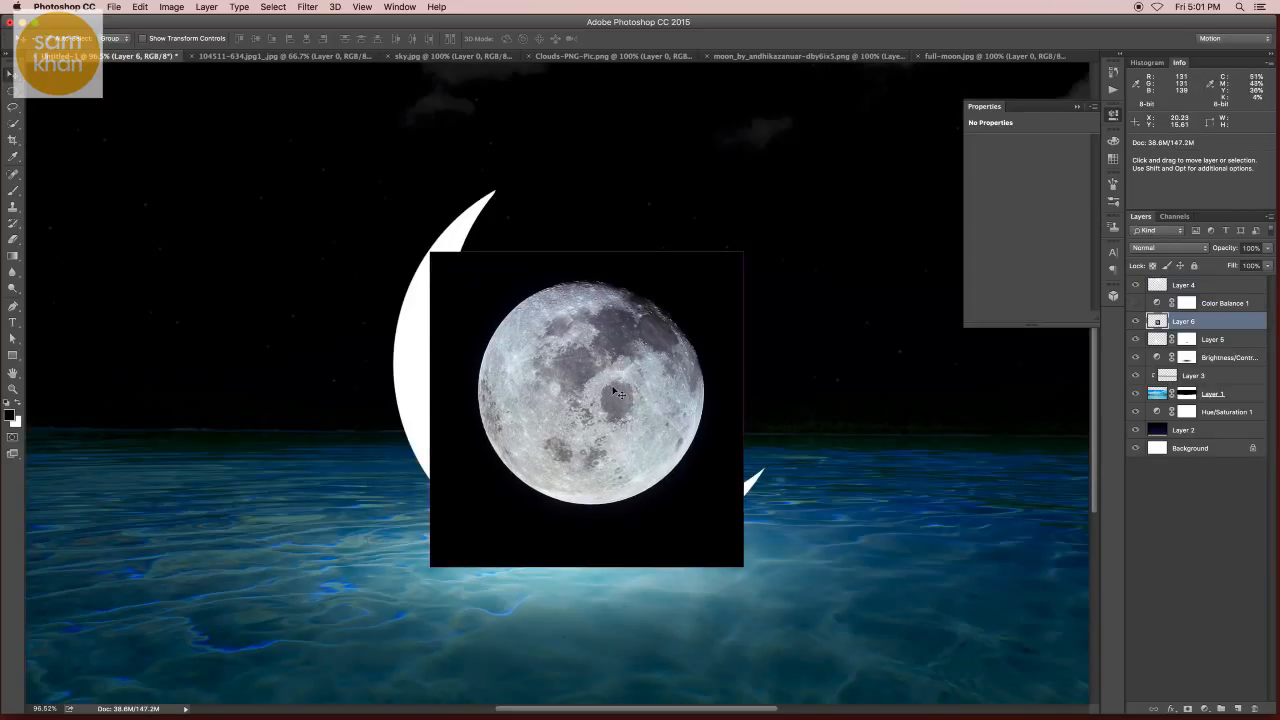
- Scale up the full moon image until its disc covers the crescent, clip it to the crescent layer, and fine-tune its position
{"action": "key", "text": "super+t"}
{"action": "left_click_drag", "start_coordinate": [744, 252], "coordinate": [868, 130]}
{"action": "key", "text": "Return"}
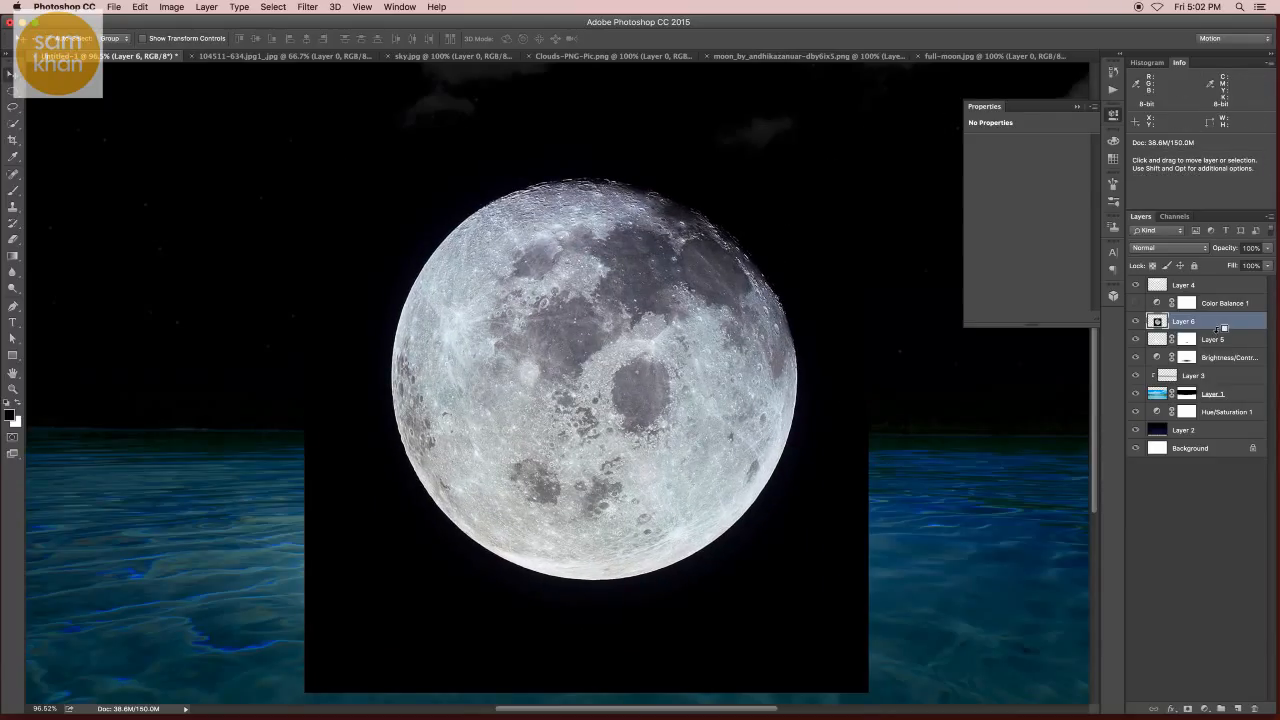
{"action": "left_click", "coordinate": [1219, 329], "text": "alt"}
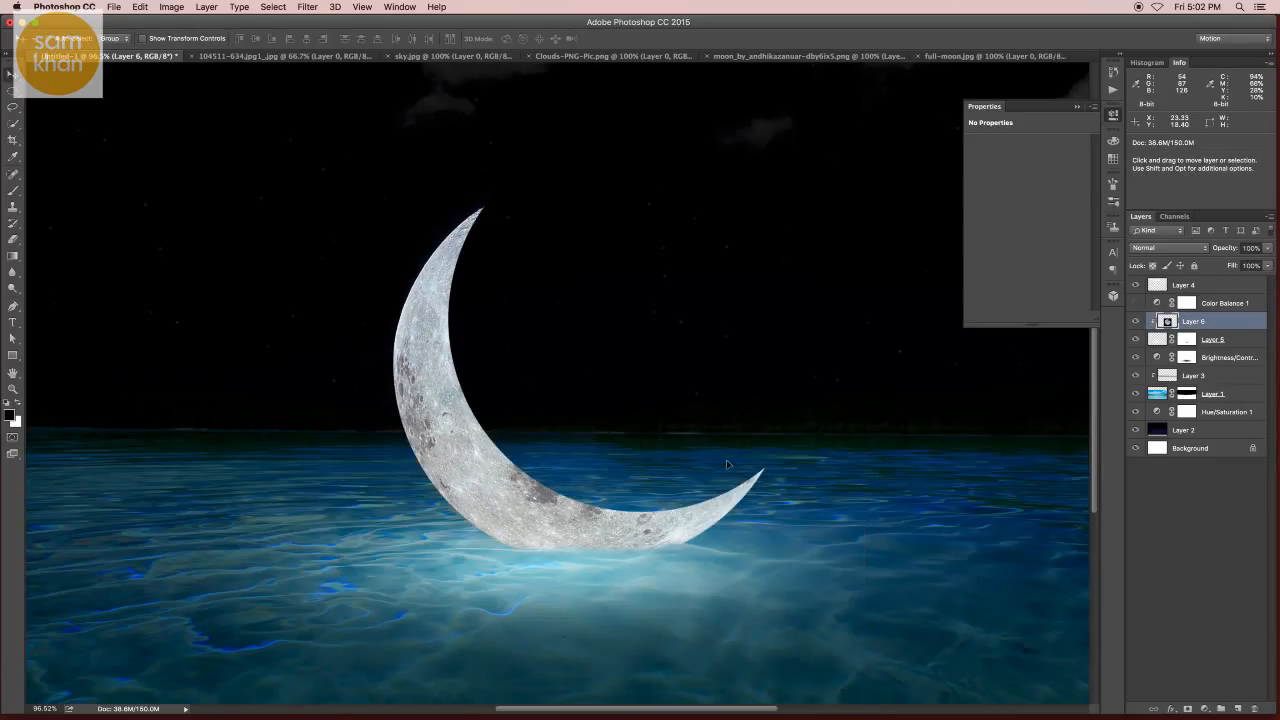
{"action": "mouse_move", "coordinate": [726, 459]}
{"action": "left_mouse_down"}
{"action": "mouse_move", "coordinate": [744, 454]}
{"action": "mouse_move", "coordinate": [708, 488]}
{"action": "mouse_move", "coordinate": [747, 471]}
{"action": "left_mouse_up"}
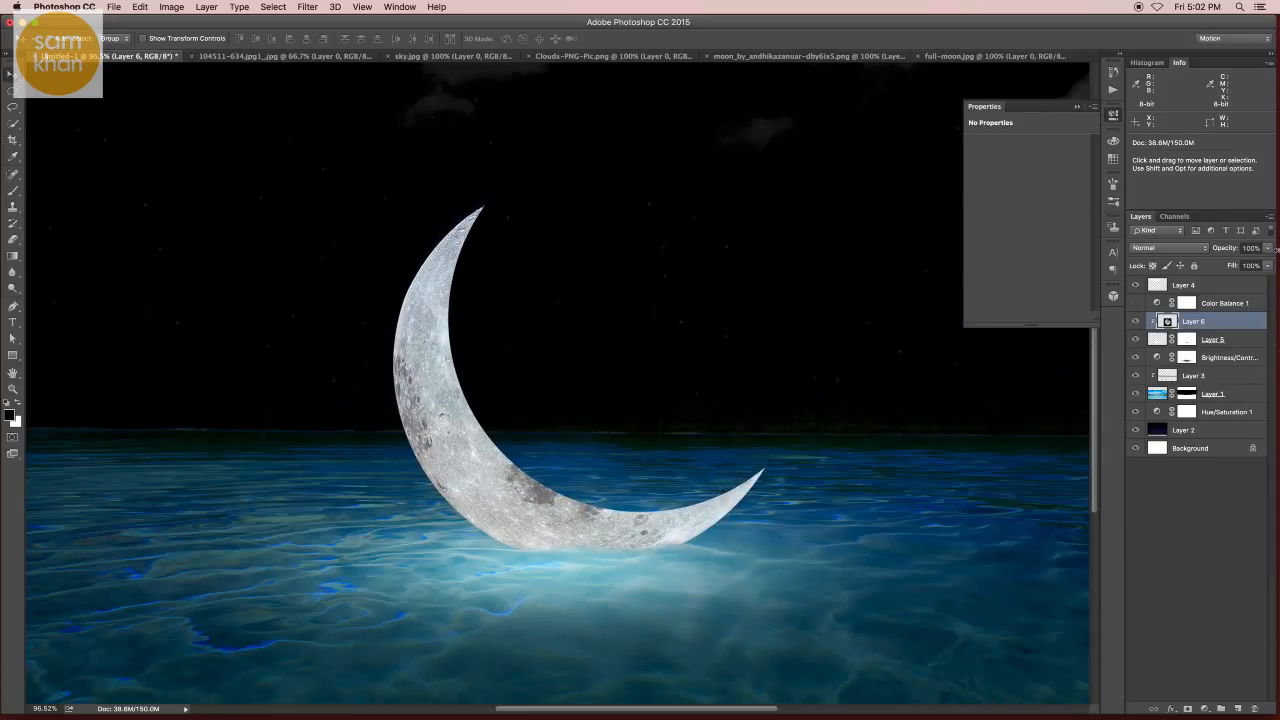
- Lower the opacity of the clipped moon texture layer to 43%
{"action": "left_click", "coordinate": [1268, 248]}
{"action": "left_click_drag", "start_coordinate": [1229, 265], "coordinate": [1238, 265]}
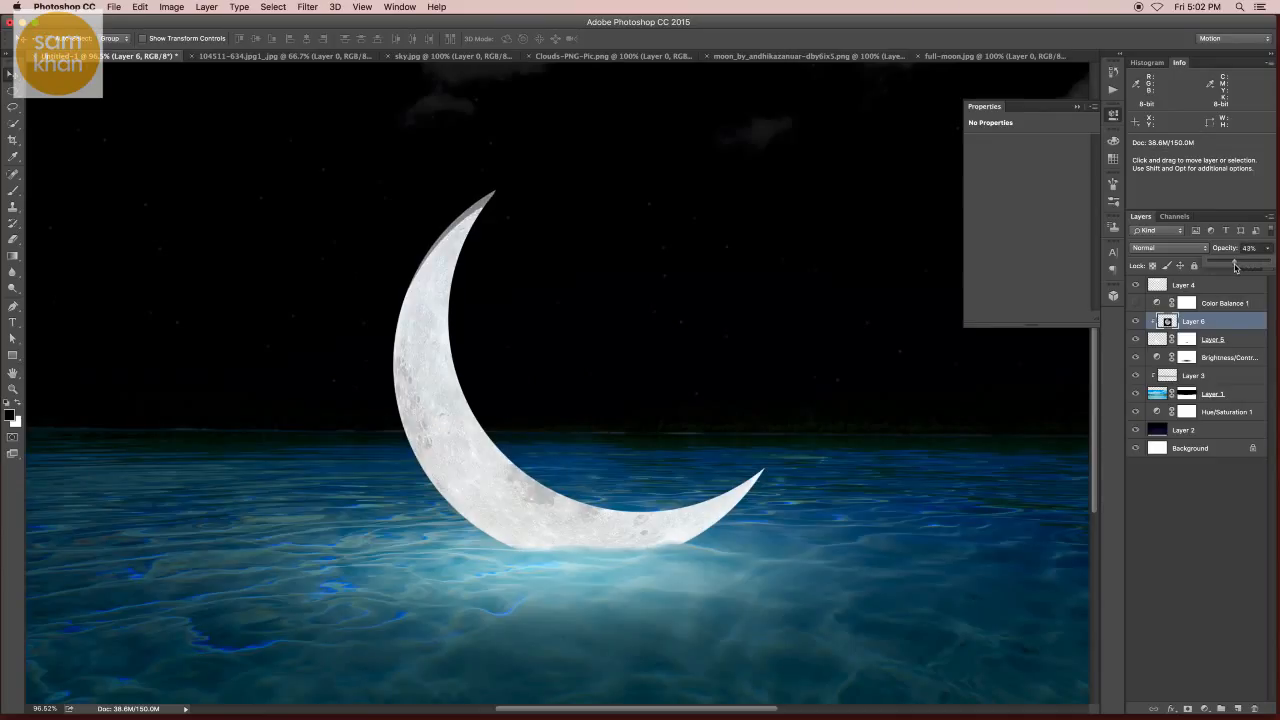
{"action": "left_click", "coordinate": [810, 400]}
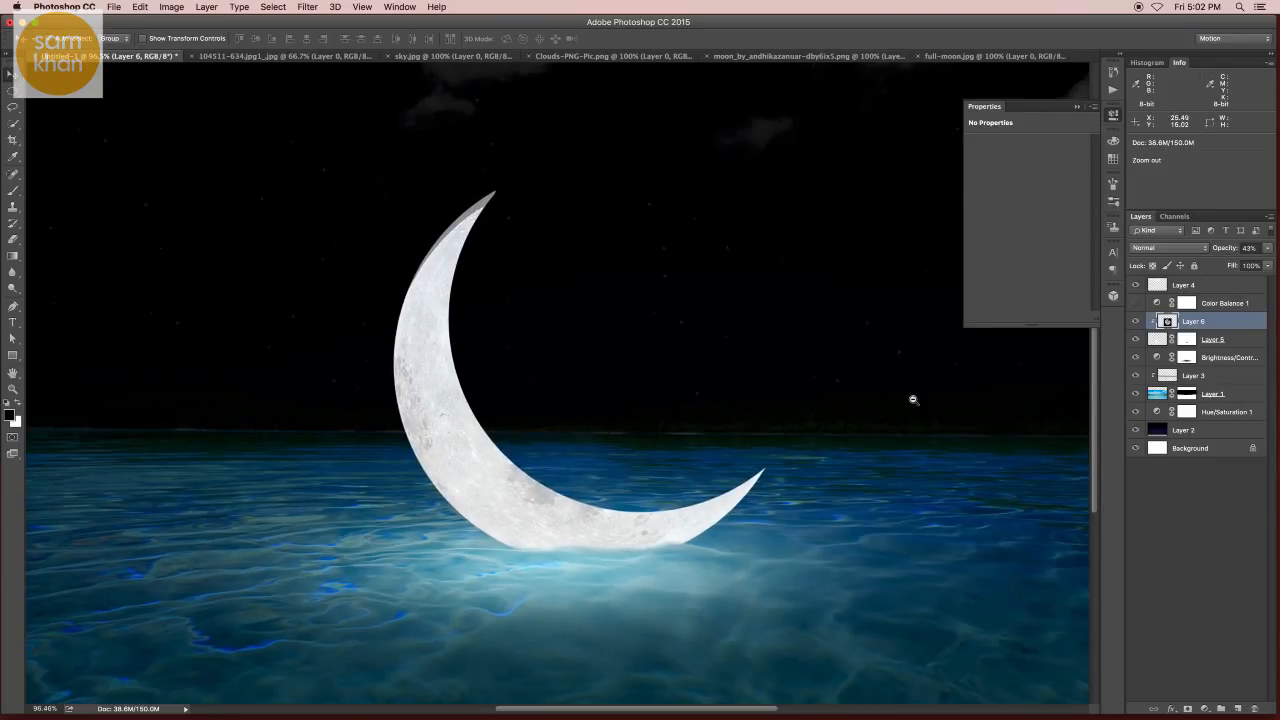
{"action": "left_click", "coordinate": [1216, 352]}
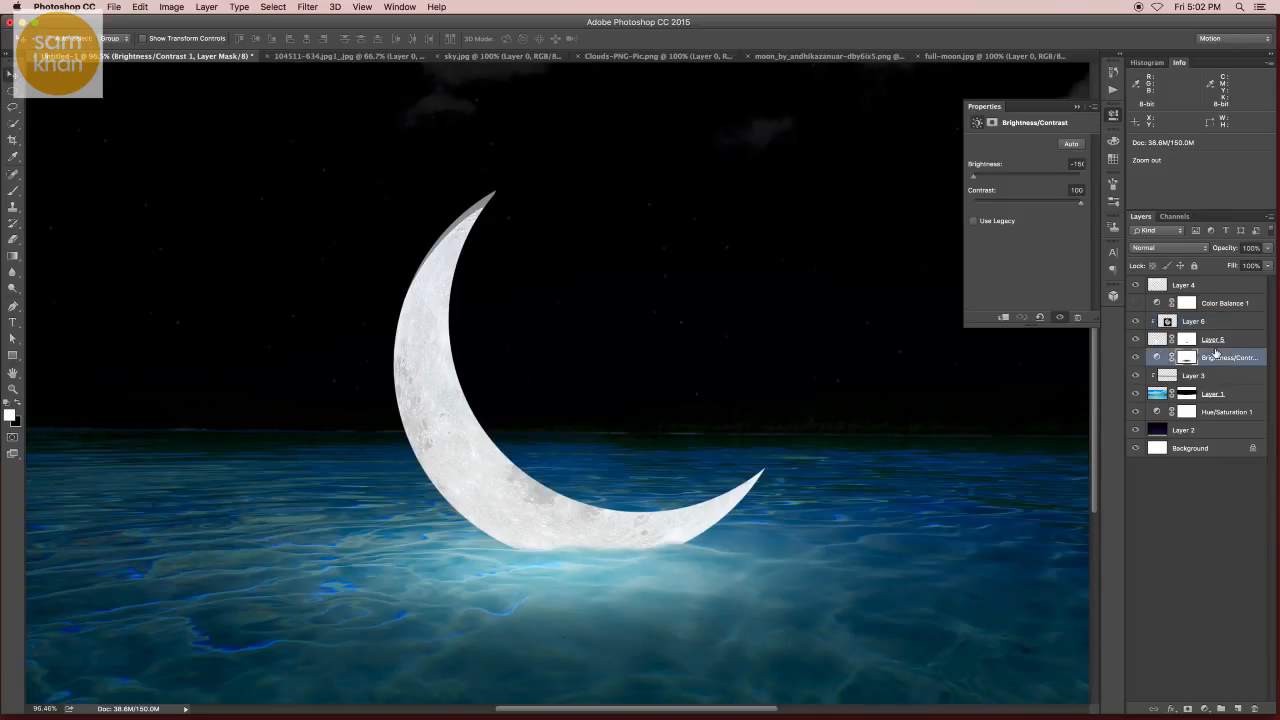
{"action": "left_click", "coordinate": [1205, 708]}
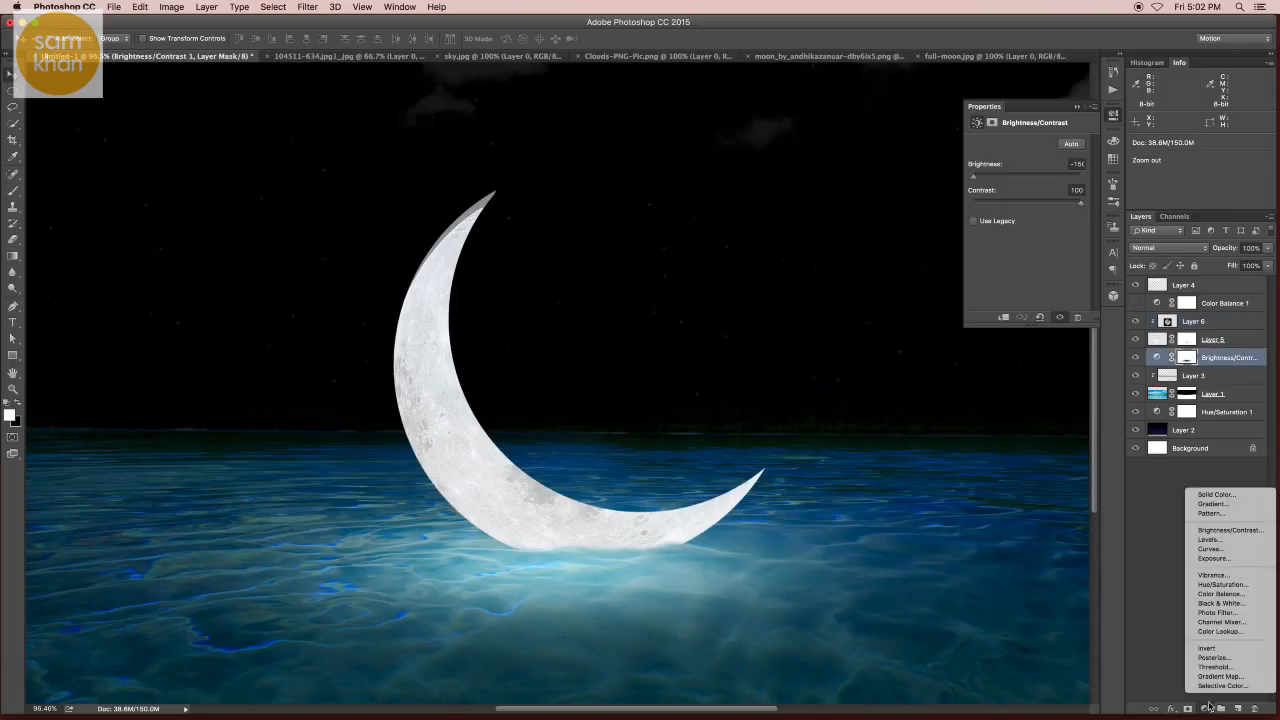
{"action": "left_click", "coordinate": [1213, 341]}
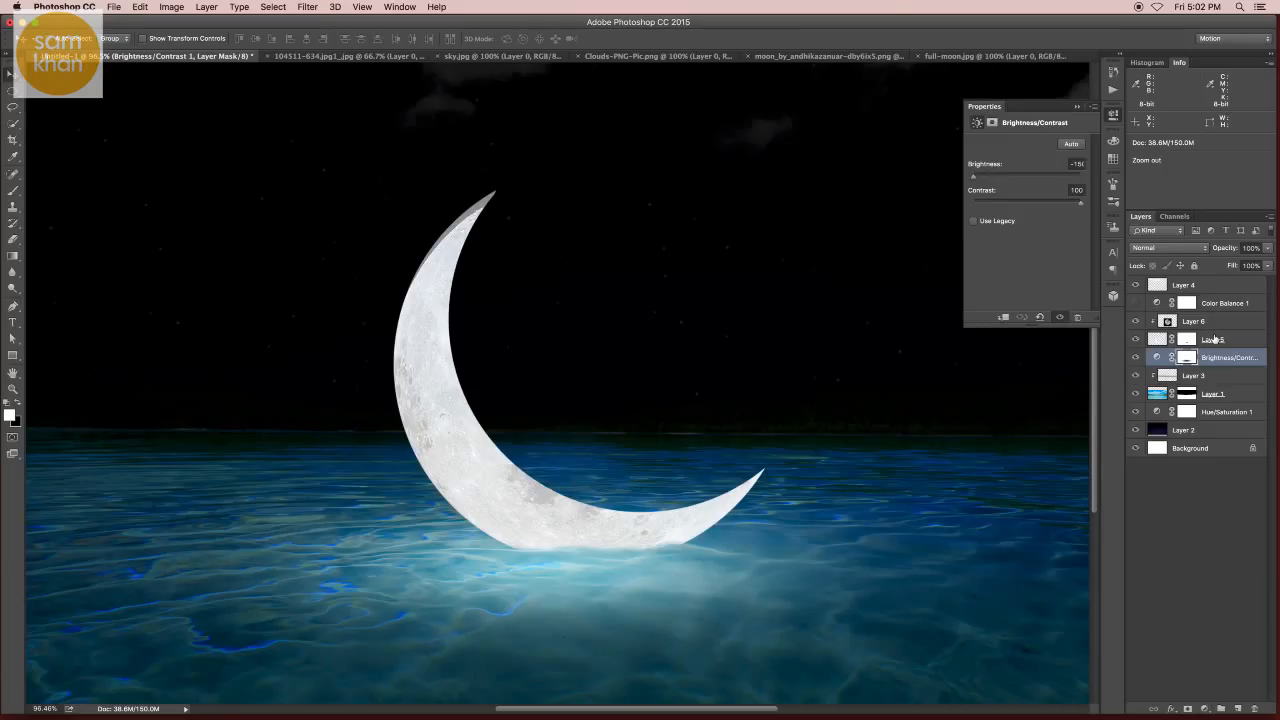
- Move the Color Balance 1 adjustment directly below the crescent's Layer 5, make it visible, and select its adjustment settings
{"action": "left_click", "coordinate": [1230, 303]}
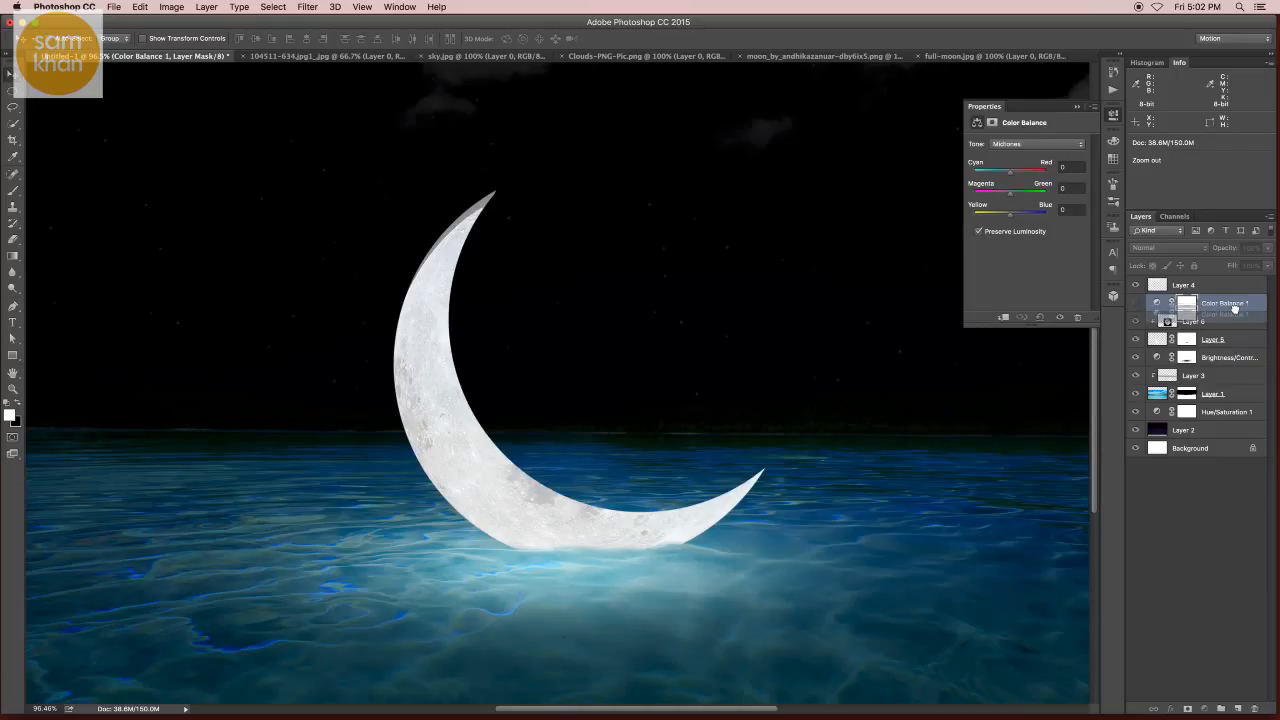
{"action": "left_click_drag", "start_coordinate": [1234, 309], "coordinate": [1219, 347]}
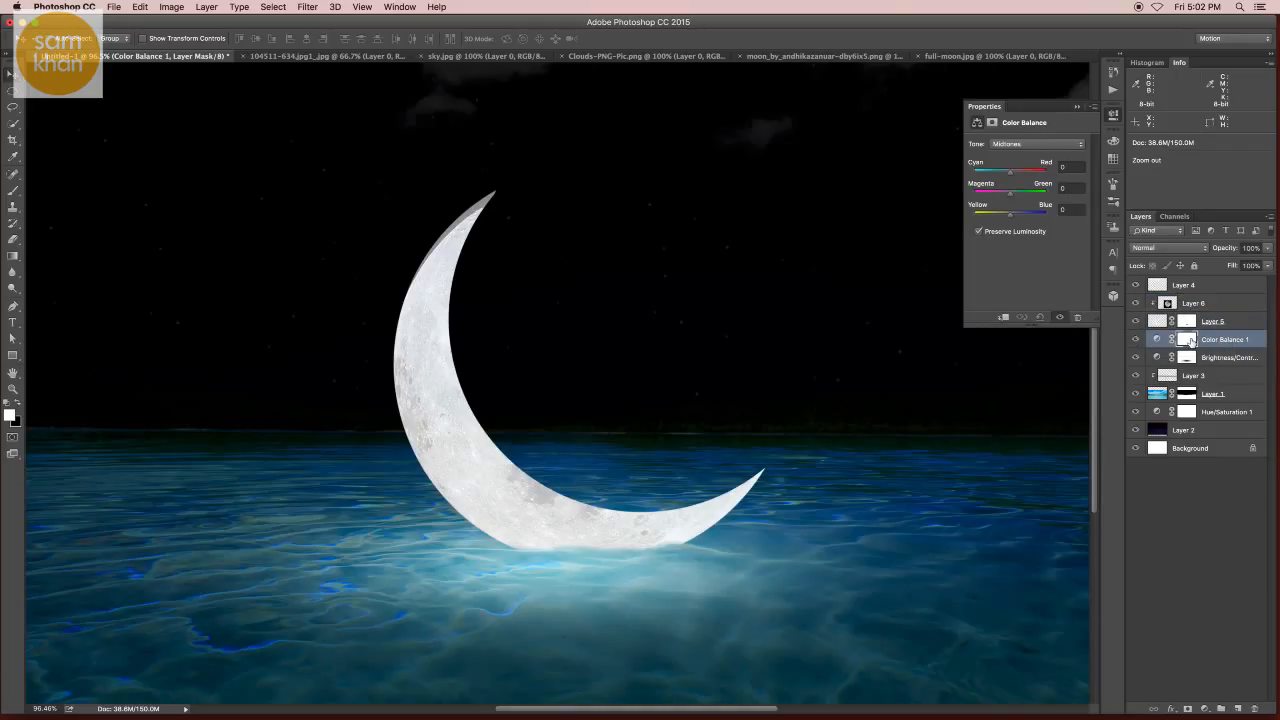
{"action": "left_click", "coordinate": [1188, 340]}
{"action": "left_click", "coordinate": [1157, 340]}
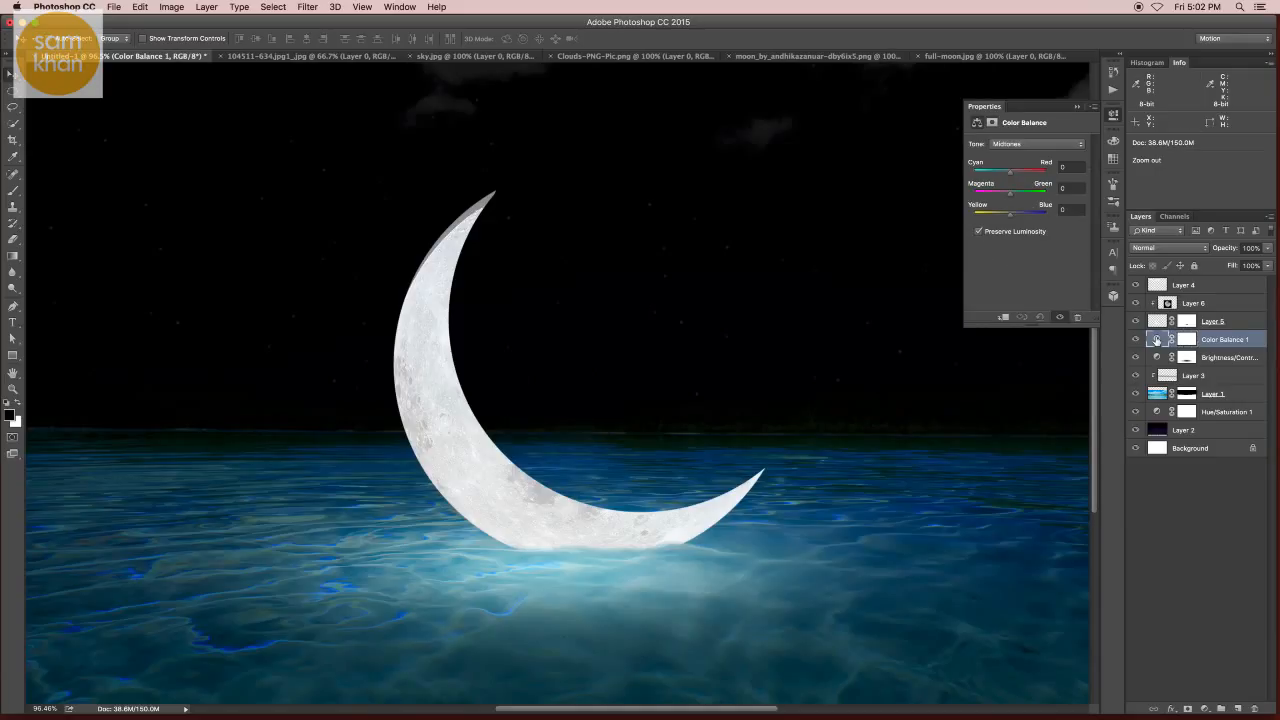
- Set the Color Balance cyan–red value to -20 for the midtones and -12 for the shadows
{"action": "left_click_drag", "start_coordinate": [1010, 172], "coordinate": [1016, 219]}
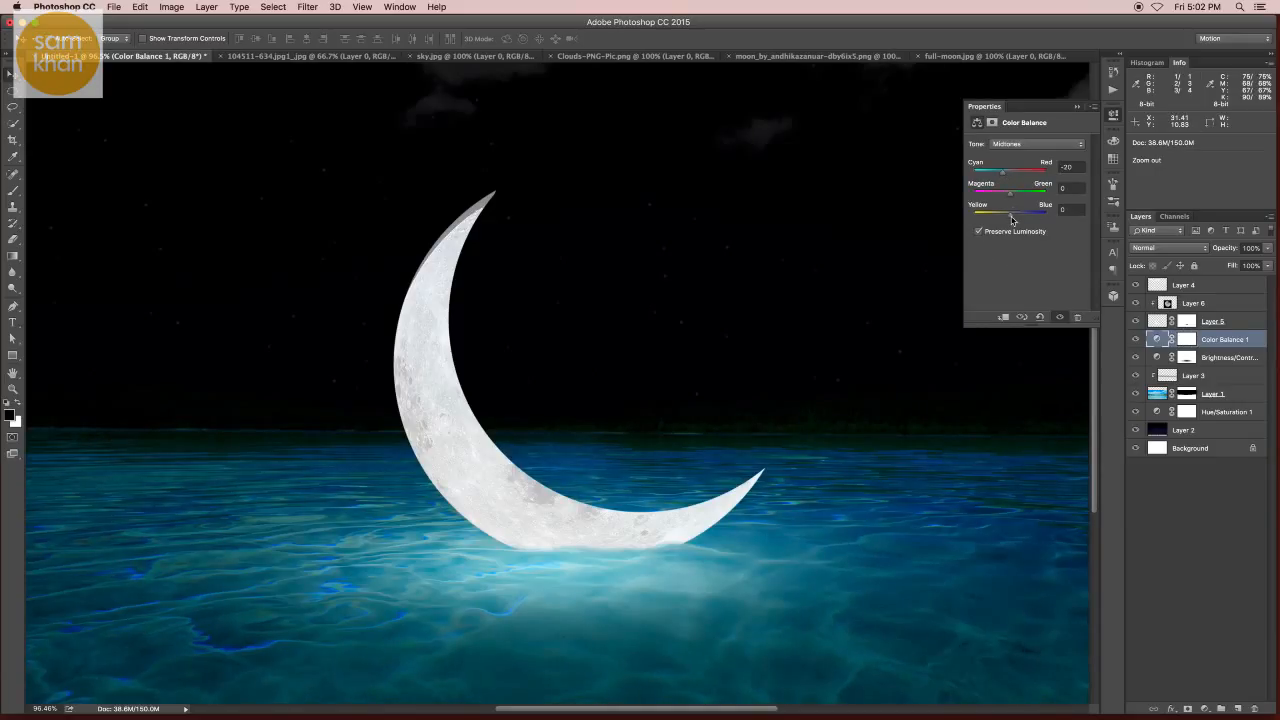
{"action": "left_click", "coordinate": [1018, 144]}
{"action": "left_click", "coordinate": [1018, 131]}
{"action": "left_click_drag", "start_coordinate": [1009, 178], "coordinate": [1006, 176]}
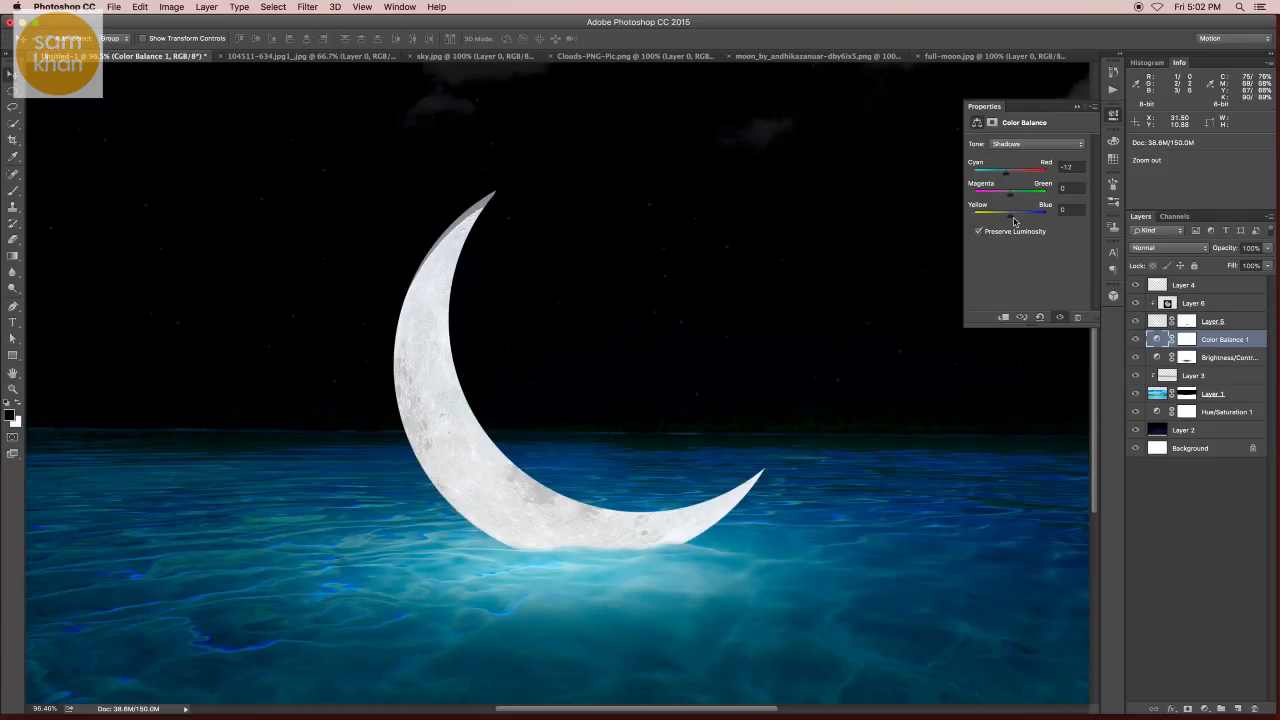
{"action": "left_click_drag", "start_coordinate": [1014, 221], "coordinate": [1012, 219]}
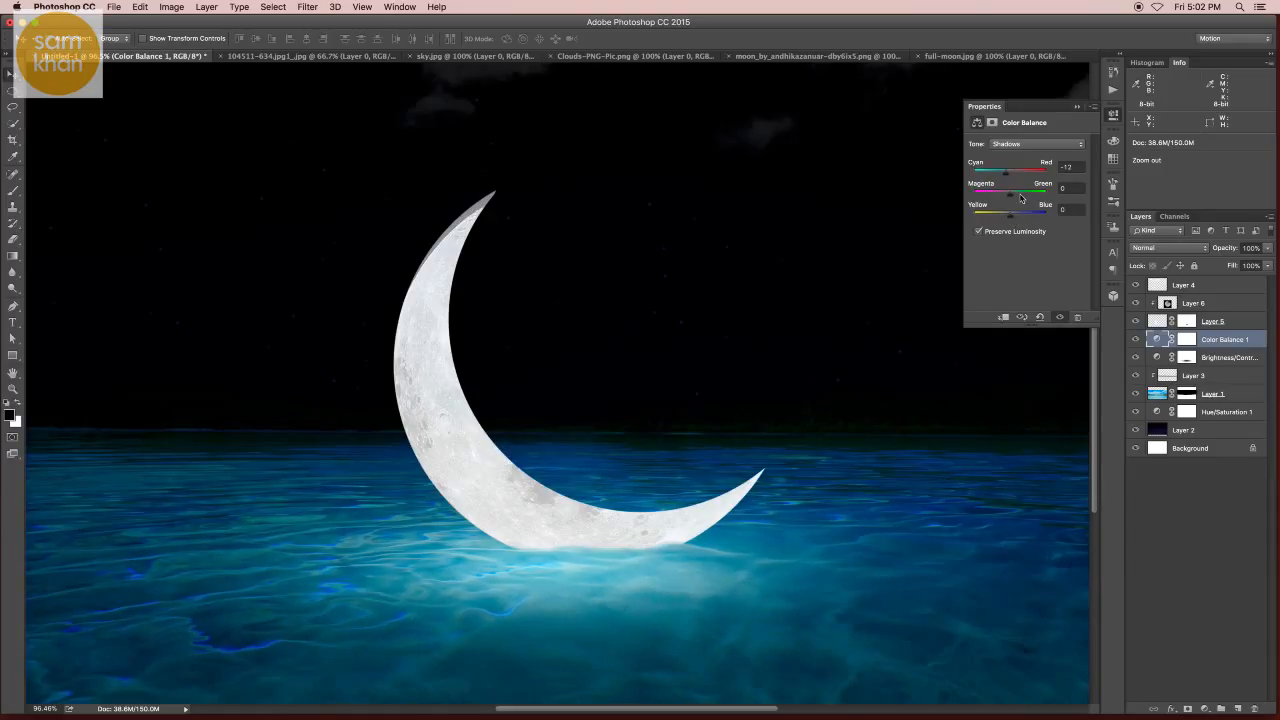
- Set the Color Balance highlights to cyan–red -12, magenta–green -27 and yellow–blue +5
{"action": "left_click", "coordinate": [1037, 143]}
{"action": "left_click", "coordinate": [1020, 166]}
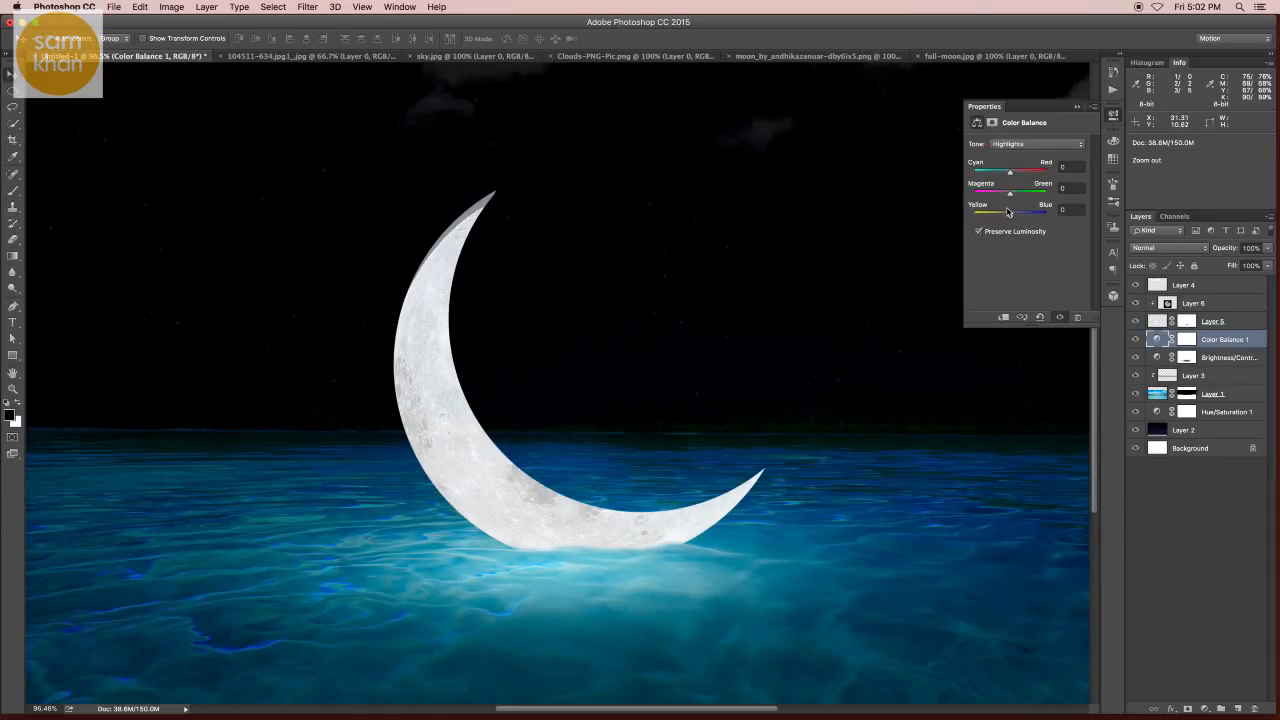
{"action": "left_click_drag", "start_coordinate": [1010, 199], "coordinate": [1007, 198]}
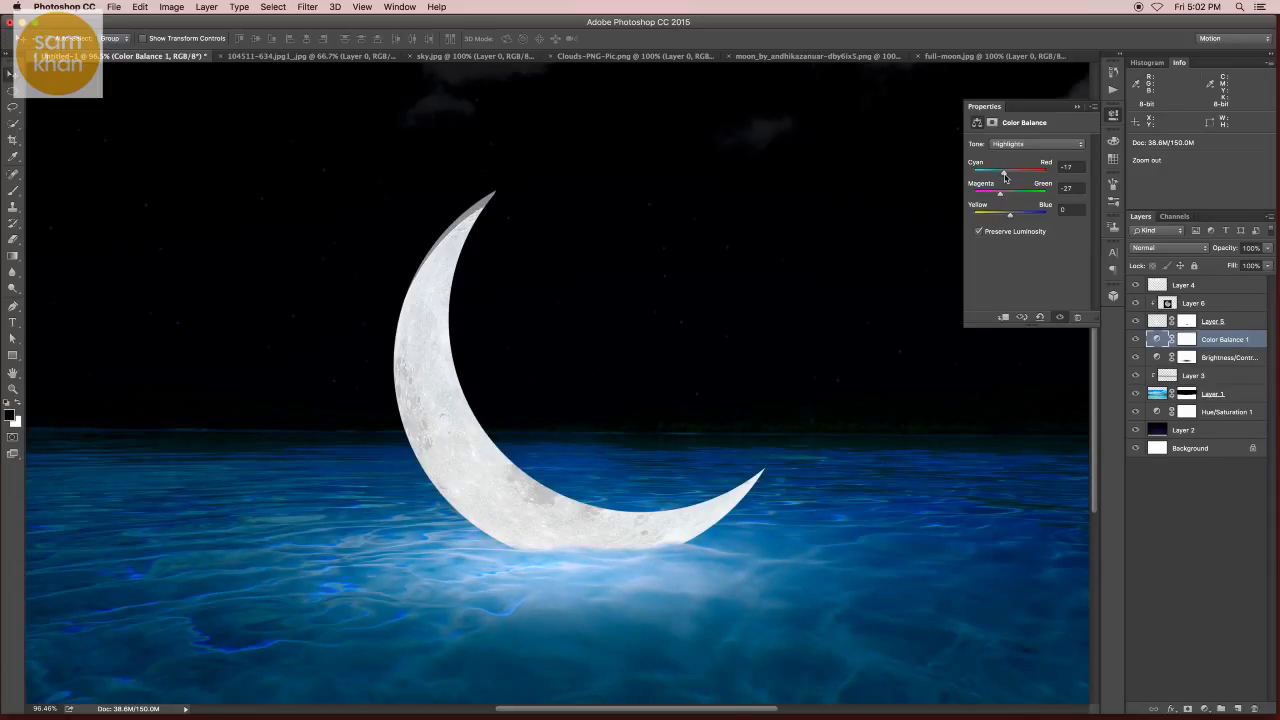
{"action": "left_click_drag", "start_coordinate": [1008, 212], "coordinate": [1013, 218]}
- Compare the whole scene with the Color Balance 1 adjustment off and on
{"action": "left_click_drag", "start_coordinate": [806, 409], "coordinate": [784, 414]}
{"action": "left_click", "coordinate": [1136, 339]}
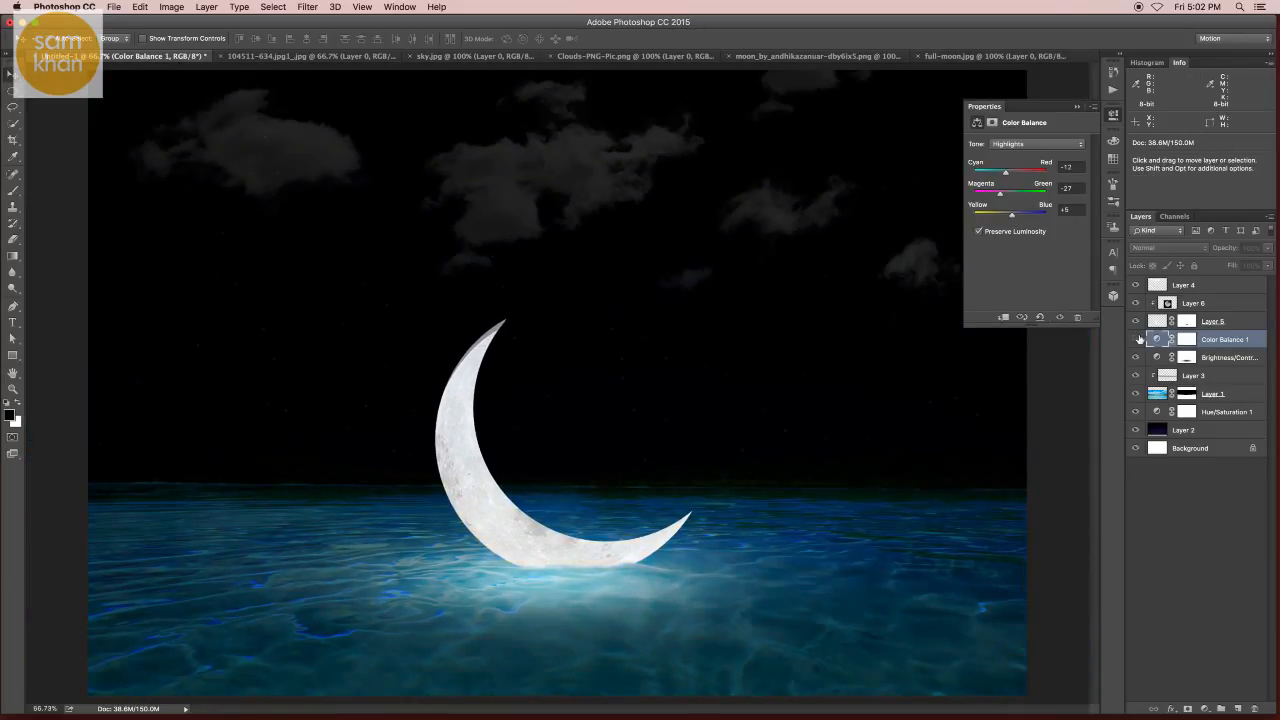
{"action": "left_click", "coordinate": [1136, 339]}
{"action": "left_click", "coordinate": [1136, 339]}
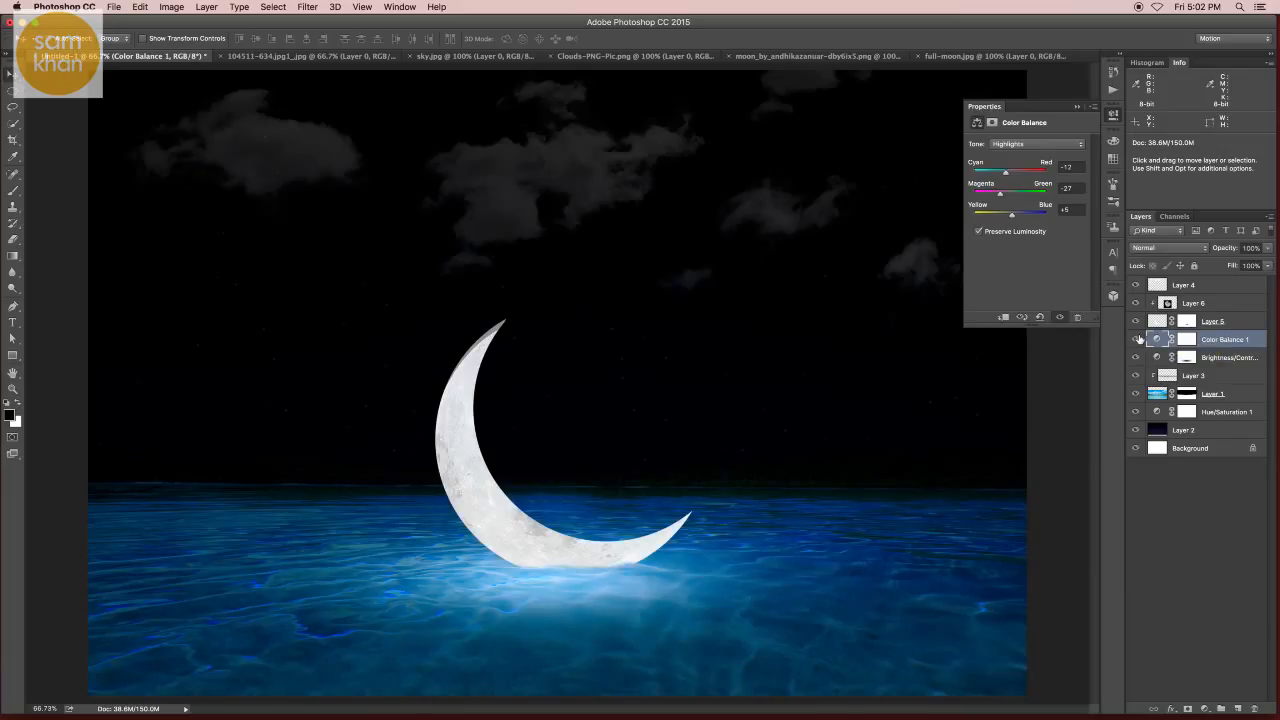
- Hide the Hue/Saturation 1 adjustment and check the scene with the Brightness/Contrast adjustment off and on
{"action": "scroll", "coordinate": [800, 391], "scroll_direction": "down", "scroll_amount": 2}
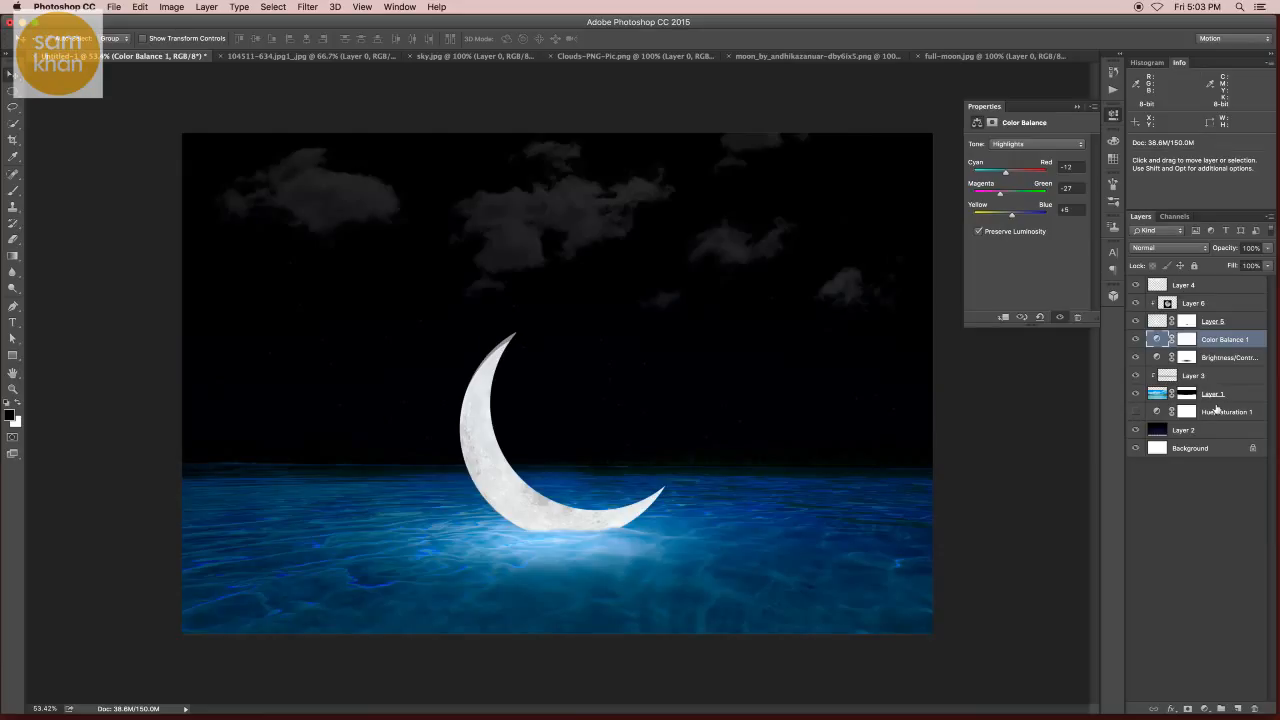
{"action": "left_click", "coordinate": [1187, 434]}
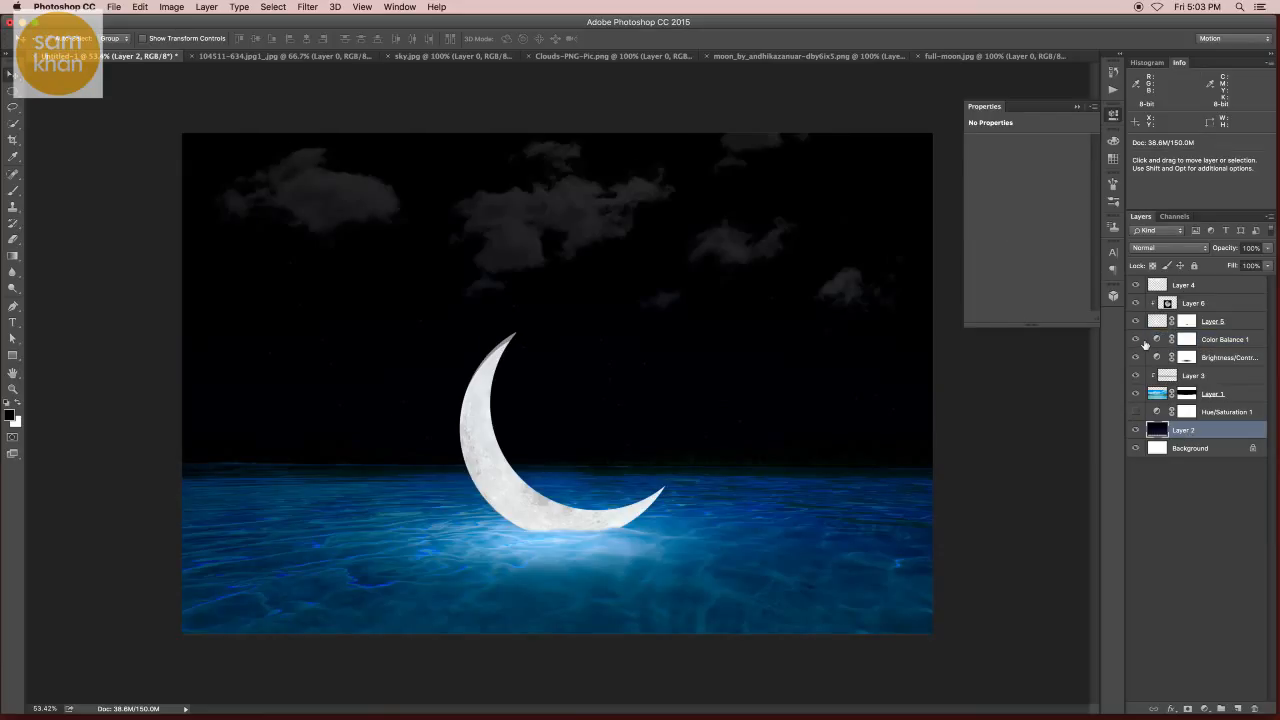
{"action": "left_click", "coordinate": [1136, 358]}
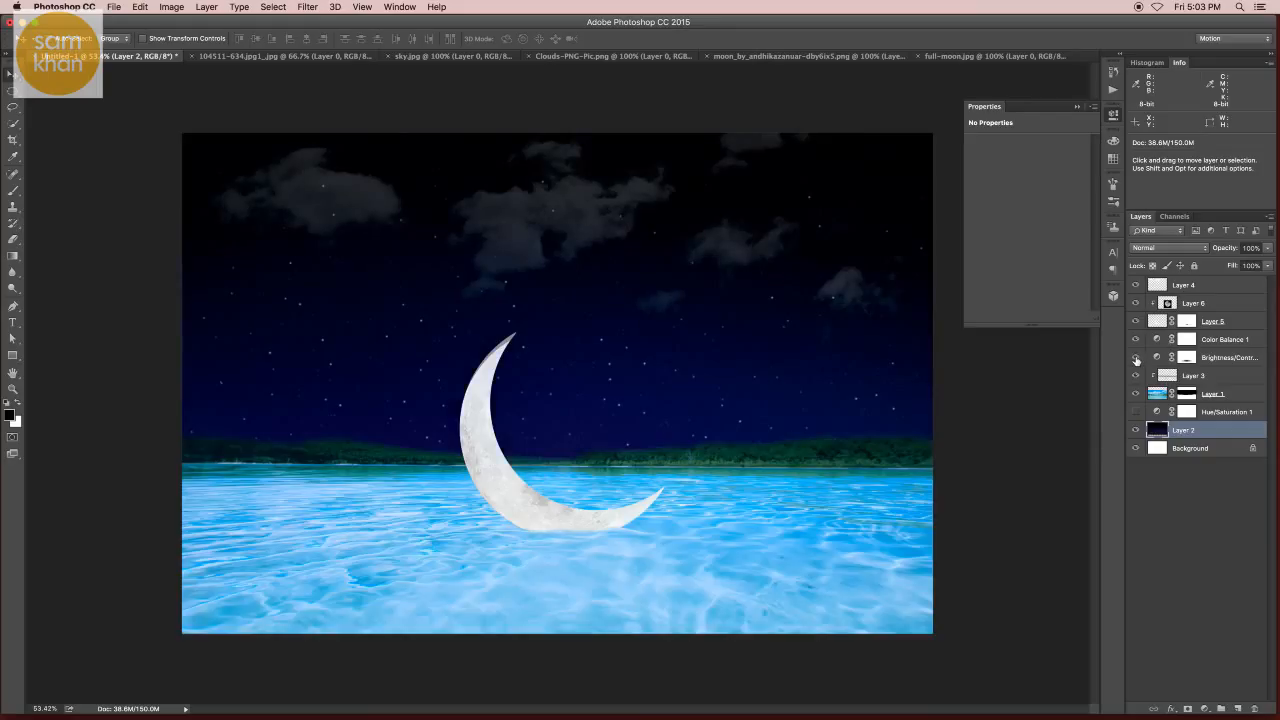
{"action": "left_click", "coordinate": [1136, 358]}
- Paint the Brightness/Contrast mask with a large brush at 29% opacity, using black to bring back the stars and treeline above the lake
{"action": "left_click", "coordinate": [1186, 357]}
{"action": "key", "text": "b"}
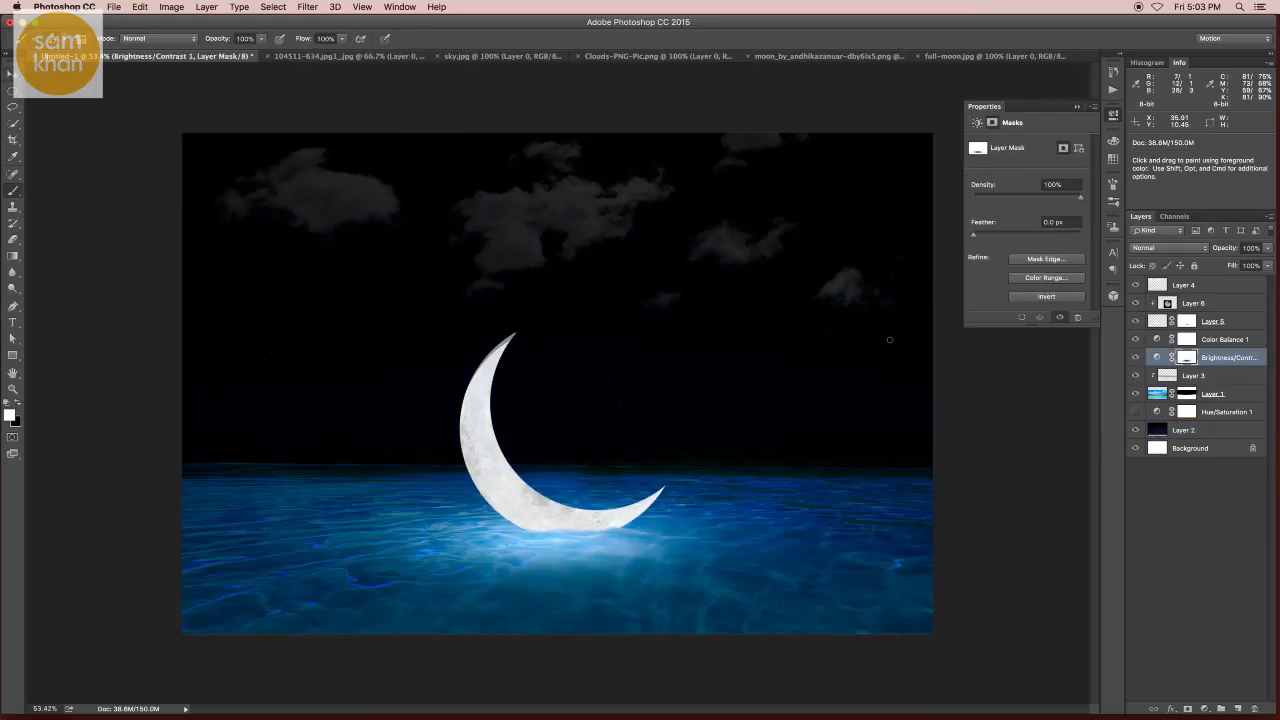
{"action": "left_click_drag", "start_coordinate": [864, 353], "coordinate": [948, 357]}
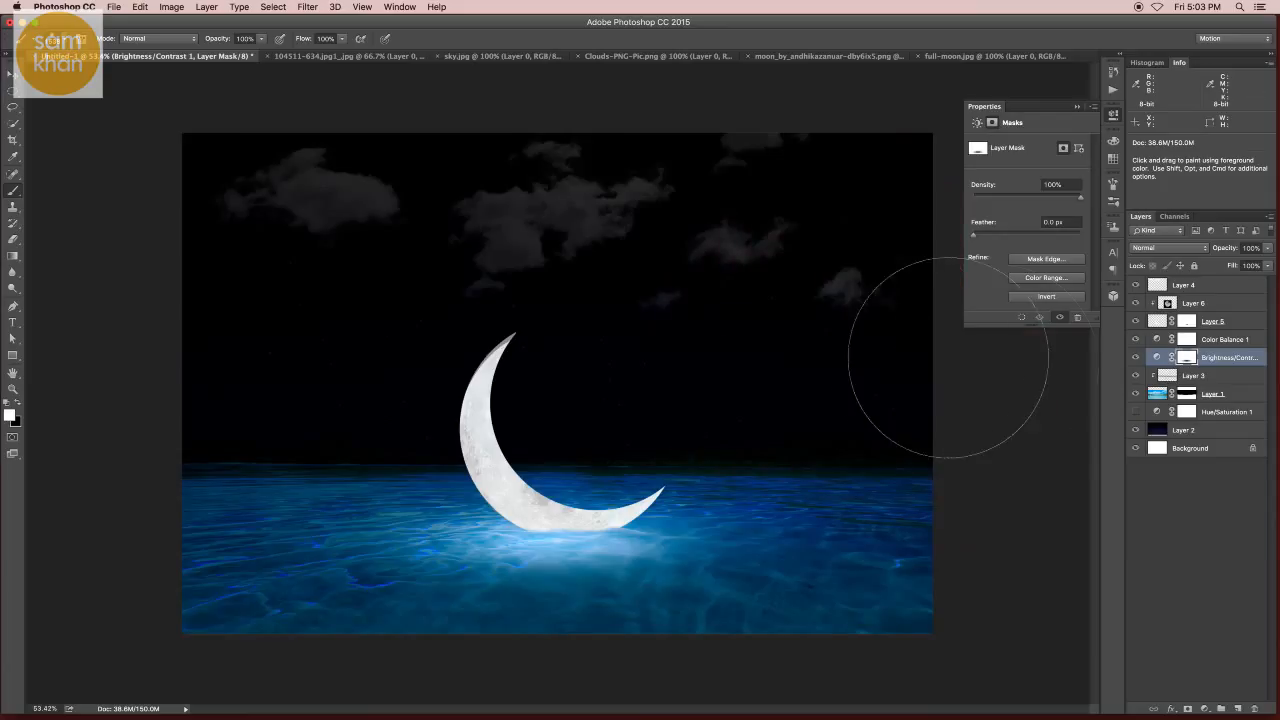
{"action": "left_click", "coordinate": [261, 38]}
{"action": "left_click_drag", "start_coordinate": [226, 55], "coordinate": [197, 55]}
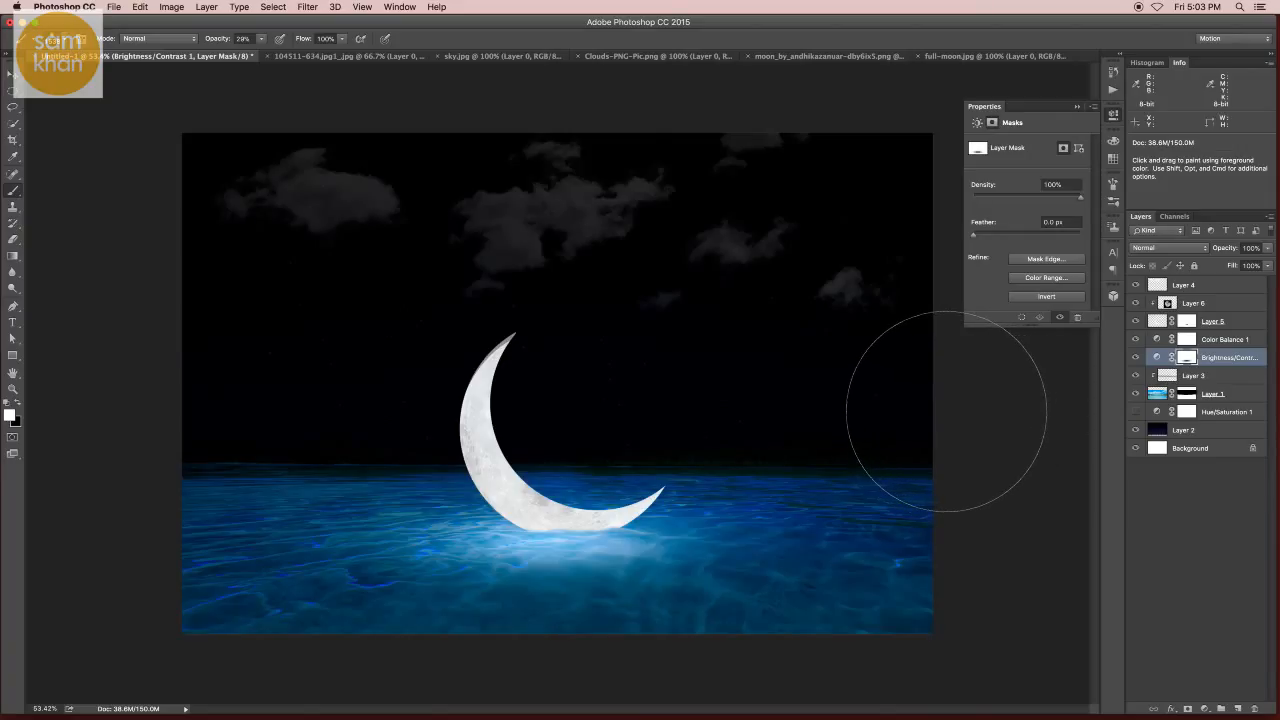
{"action": "mouse_move", "coordinate": [947, 410]}
{"action": "left_mouse_down"}
{"action": "mouse_move", "coordinate": [879, 395]}
{"action": "mouse_move", "coordinate": [294, 374]}
{"action": "left_mouse_up"}
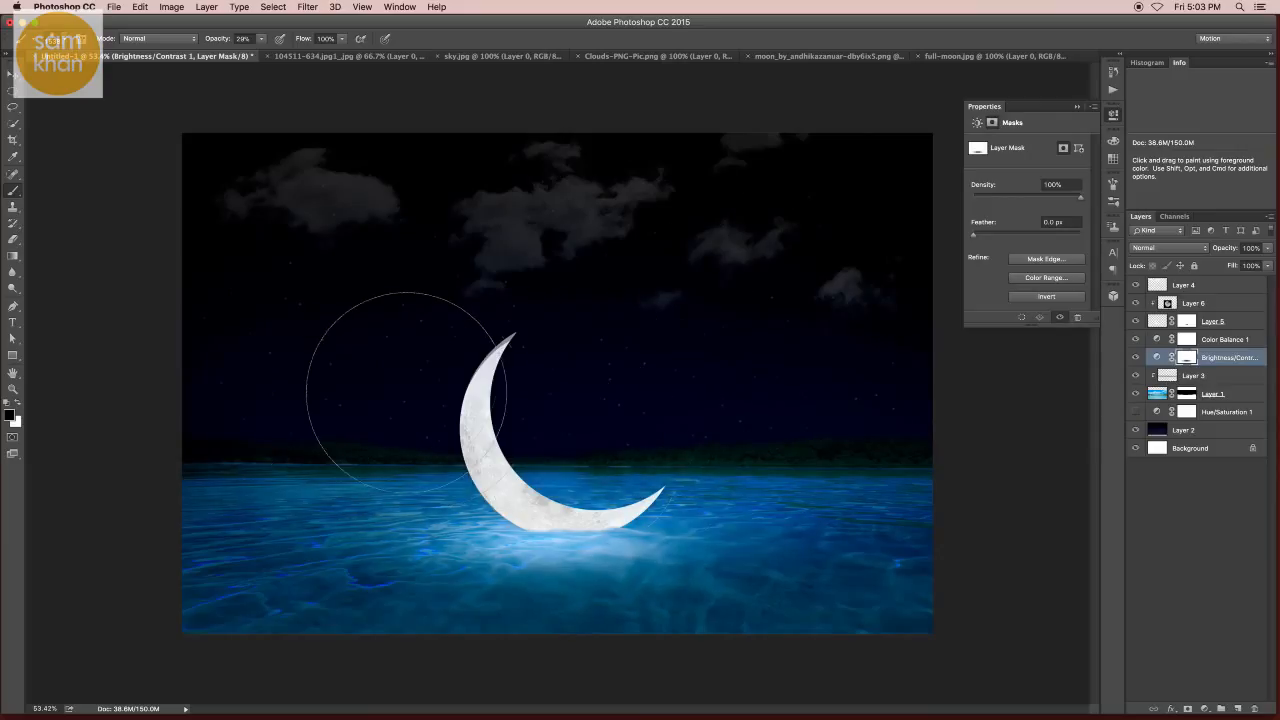
{"action": "key", "text": "x"}
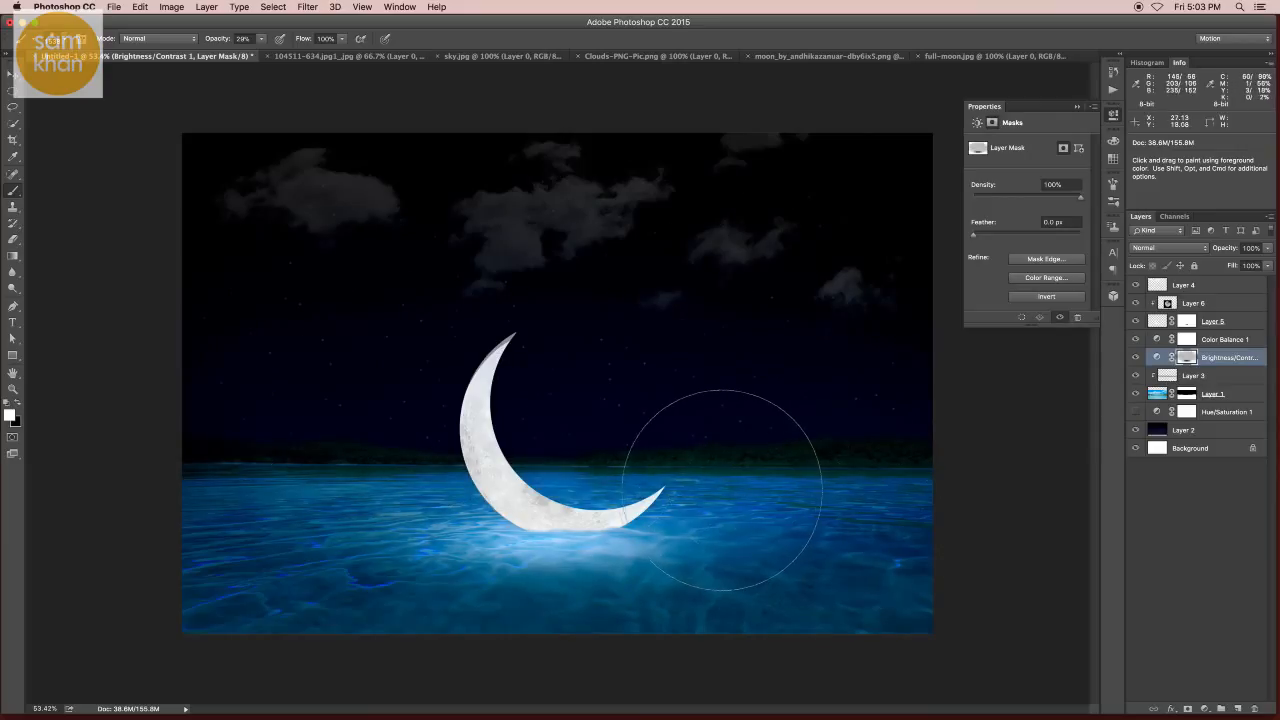
{"action": "mouse_move", "coordinate": [728, 486]}
{"action": "left_mouse_down"}
{"action": "mouse_move", "coordinate": [650, 495]}
{"action": "mouse_move", "coordinate": [686, 457]}
{"action": "left_mouse_up"}
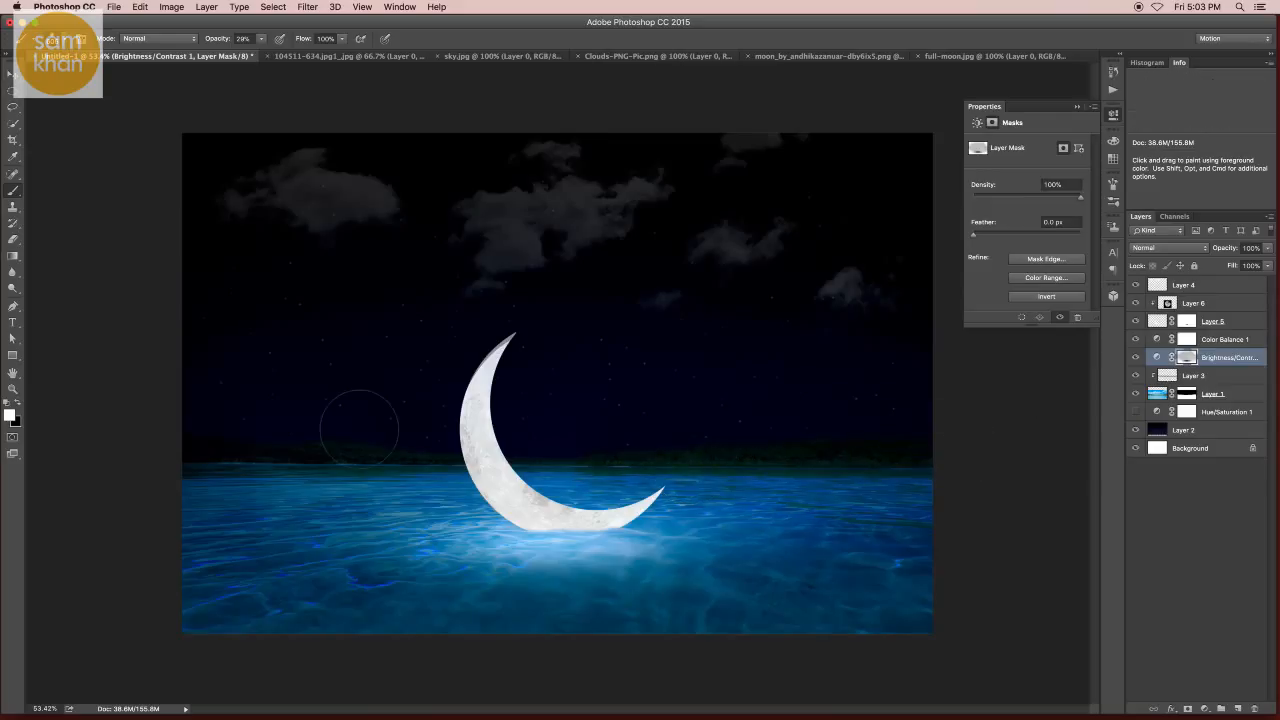
{"action": "key", "text": "v"}
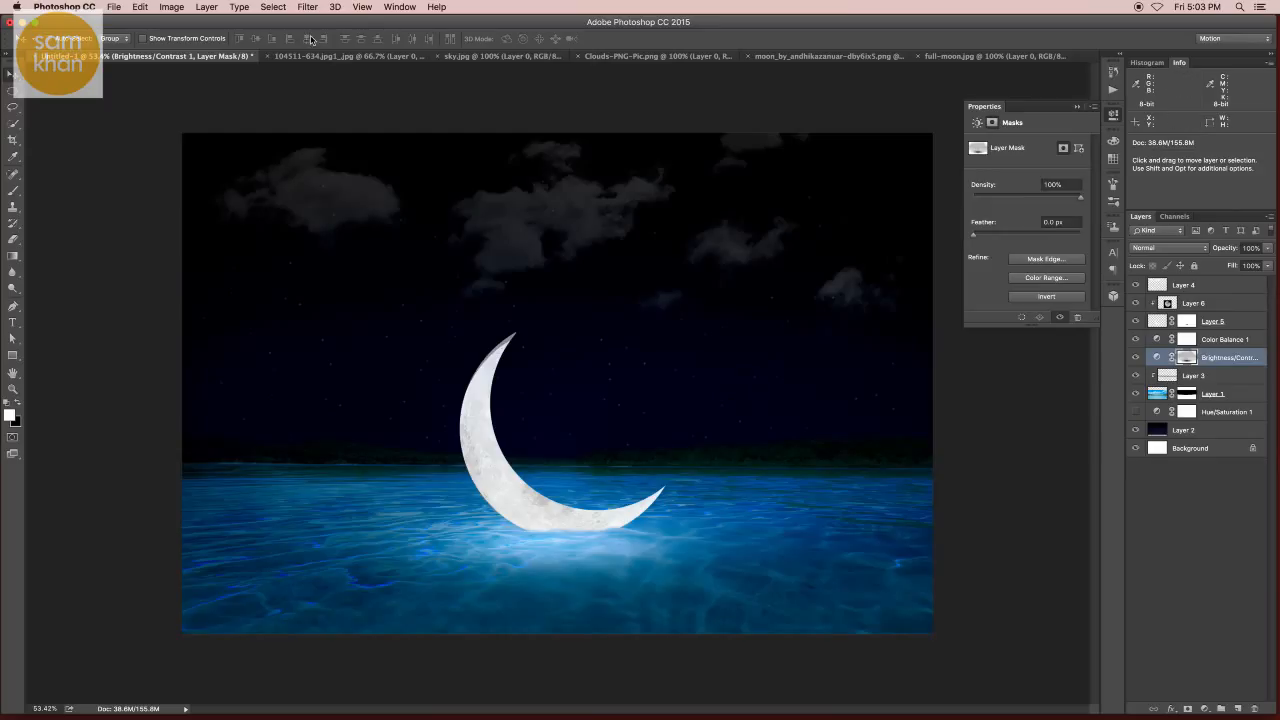
- Nudge the clipped moon texture in Layer 6 slightly within the crescent and inspect it up close
{"action": "left_click", "coordinate": [1183, 310]}
{"action": "left_click_drag", "start_coordinate": [586, 371], "coordinate": [578, 375]}
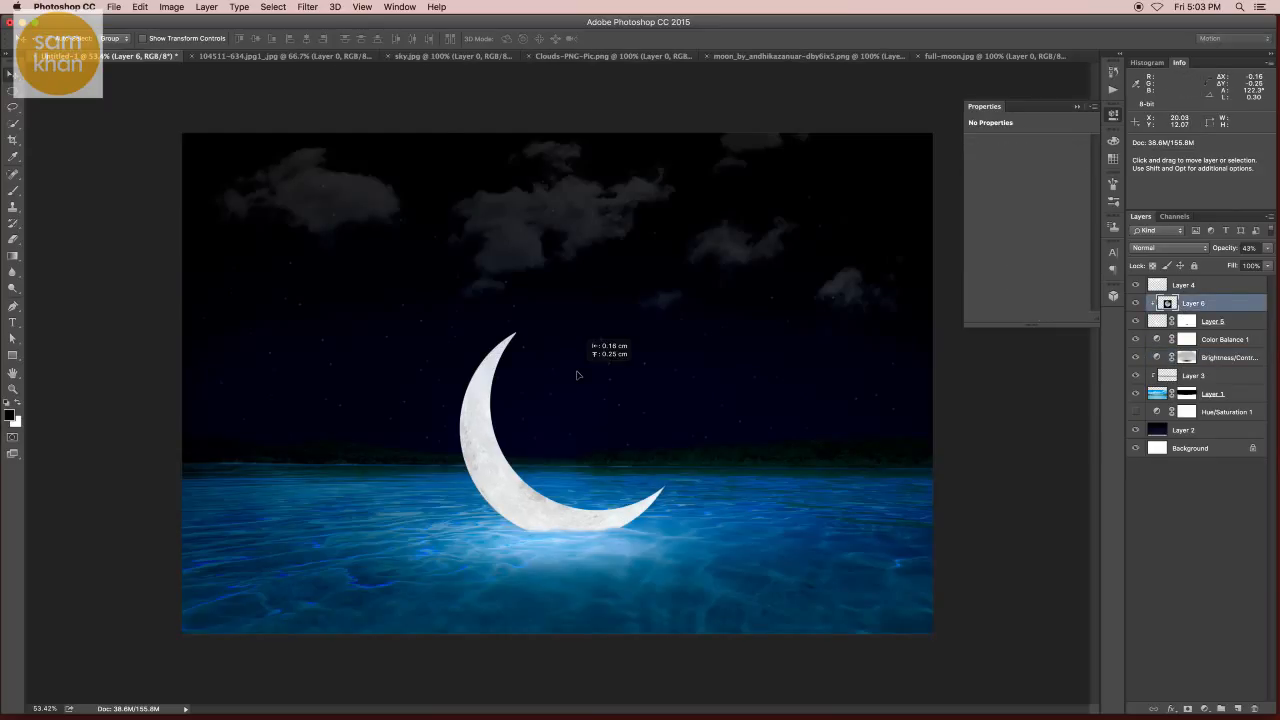
{"action": "key", "text": "z"}
{"action": "left_click", "coordinate": [635, 567]}
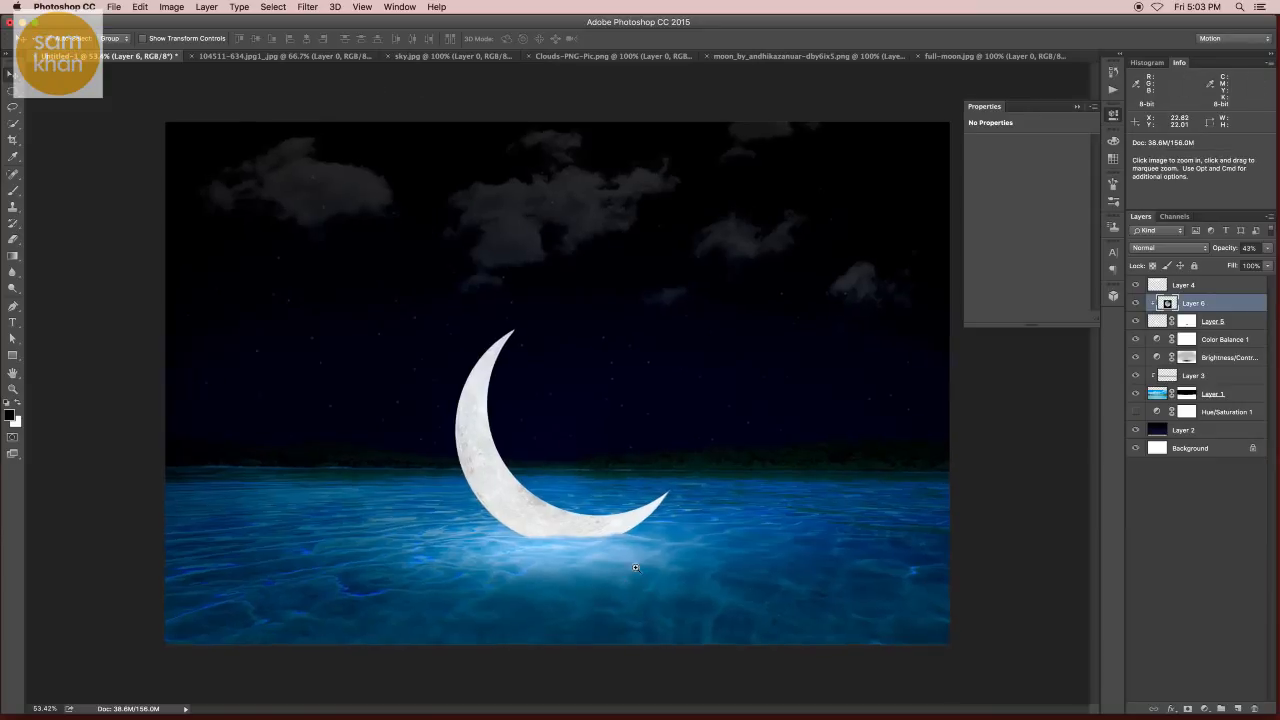
{"action": "left_click", "coordinate": [635, 567]}
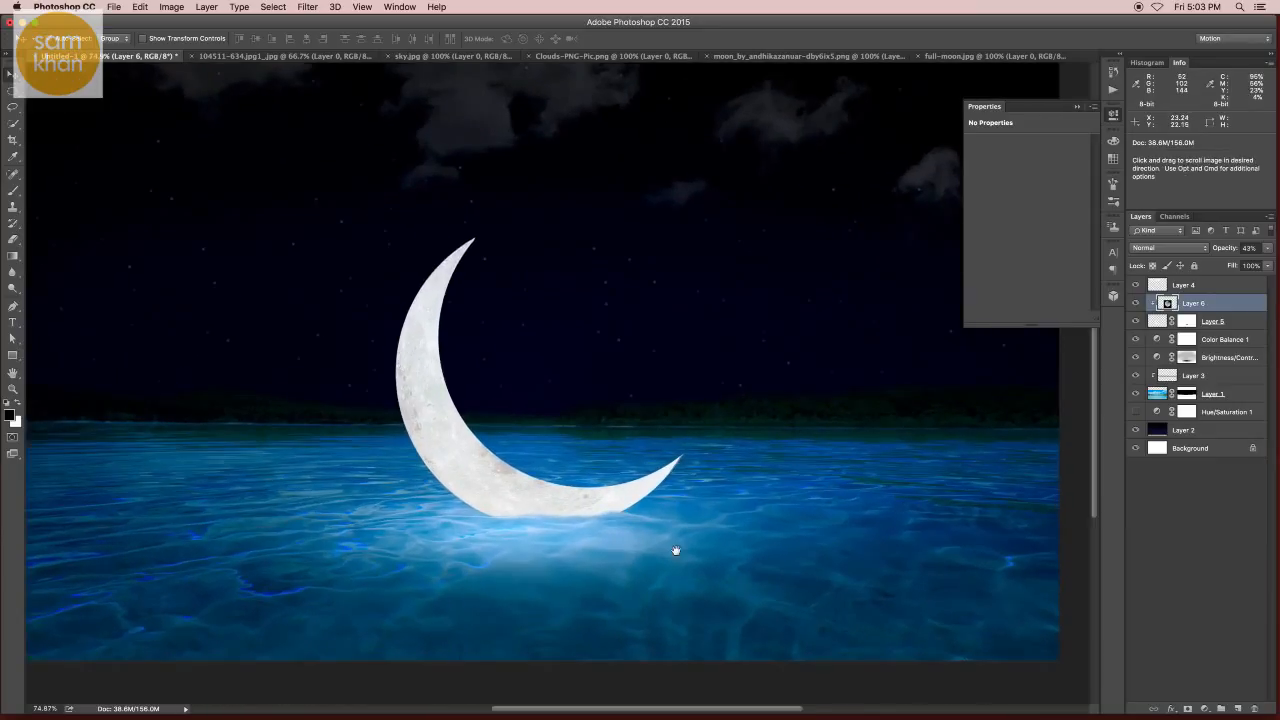
- Create a new layer clipped to the crescent, place it above the moon texture in Layer 6, and activate the Brush tool
{"action": "left_click", "coordinate": [1228, 320]}
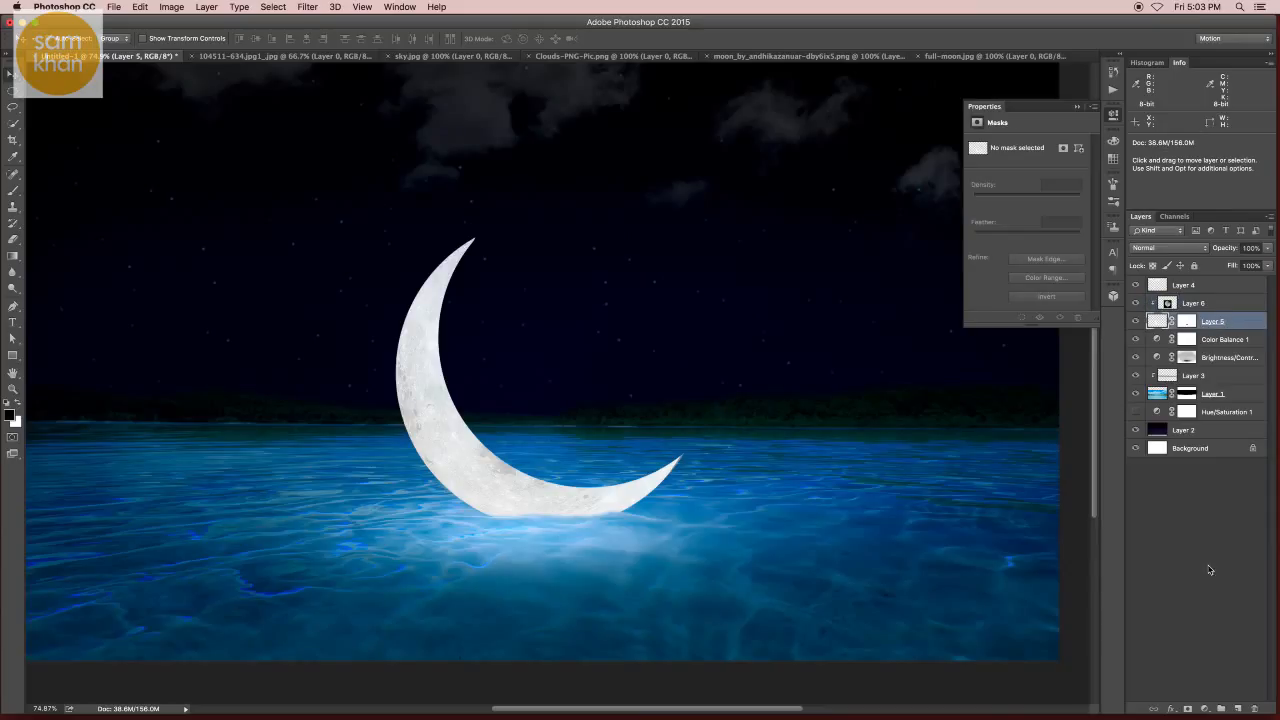
{"action": "left_click", "coordinate": [1236, 708]}
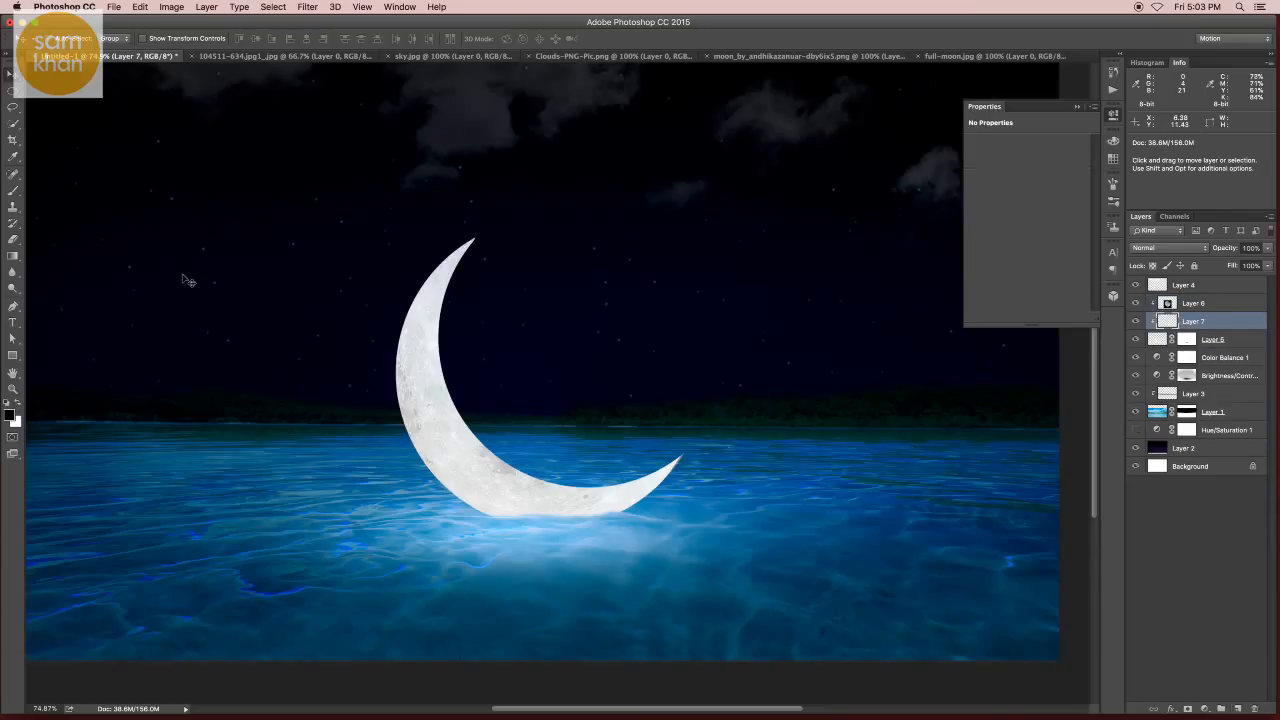
{"action": "left_click", "coordinate": [14, 193]}
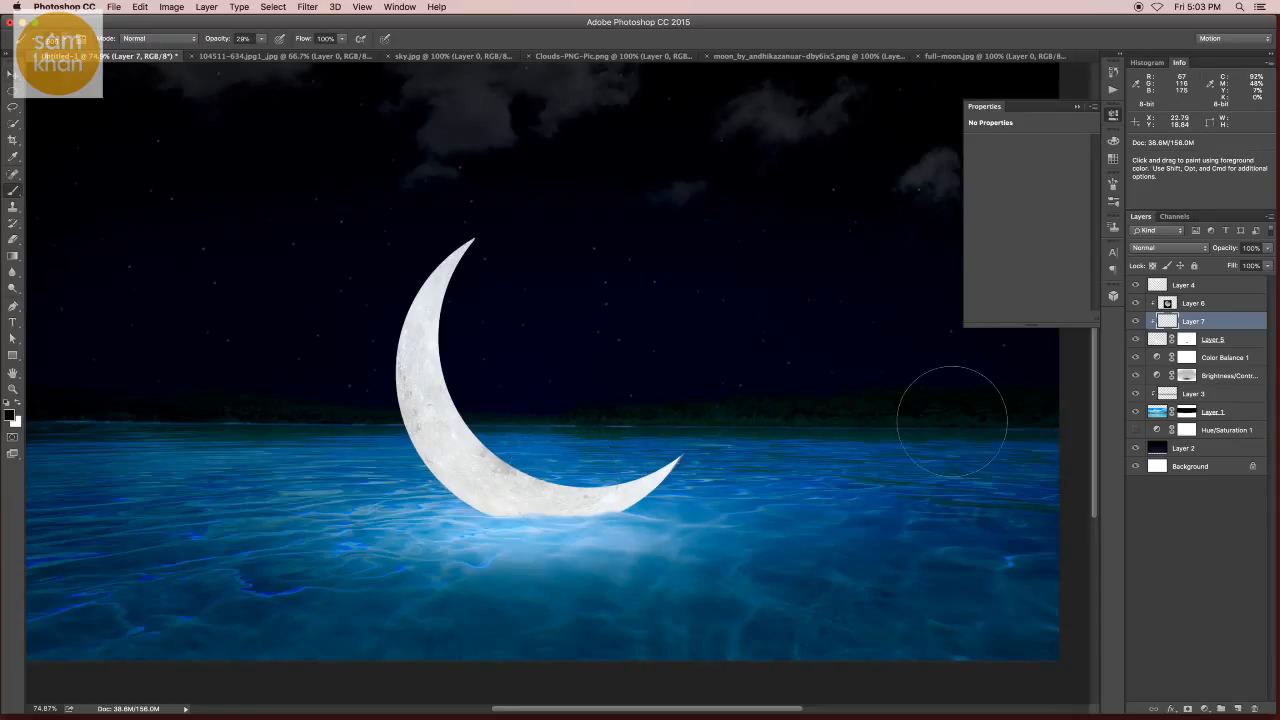
{"action": "key", "text": "super+bracketright"}
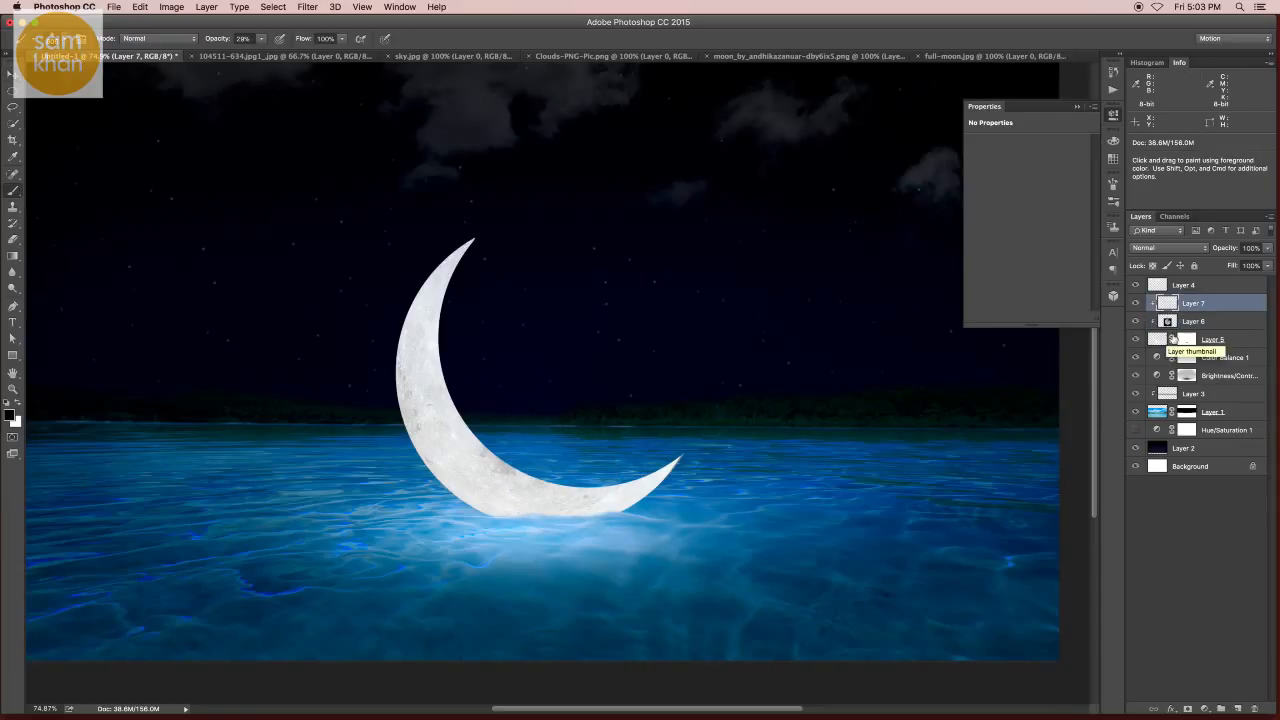
- Release Layer 7 from the crescent's clipping and paint one soft white spot at 100% brush opacity where the crescent meets the water
{"action": "left_click", "coordinate": [1182, 312], "text": "alt"}
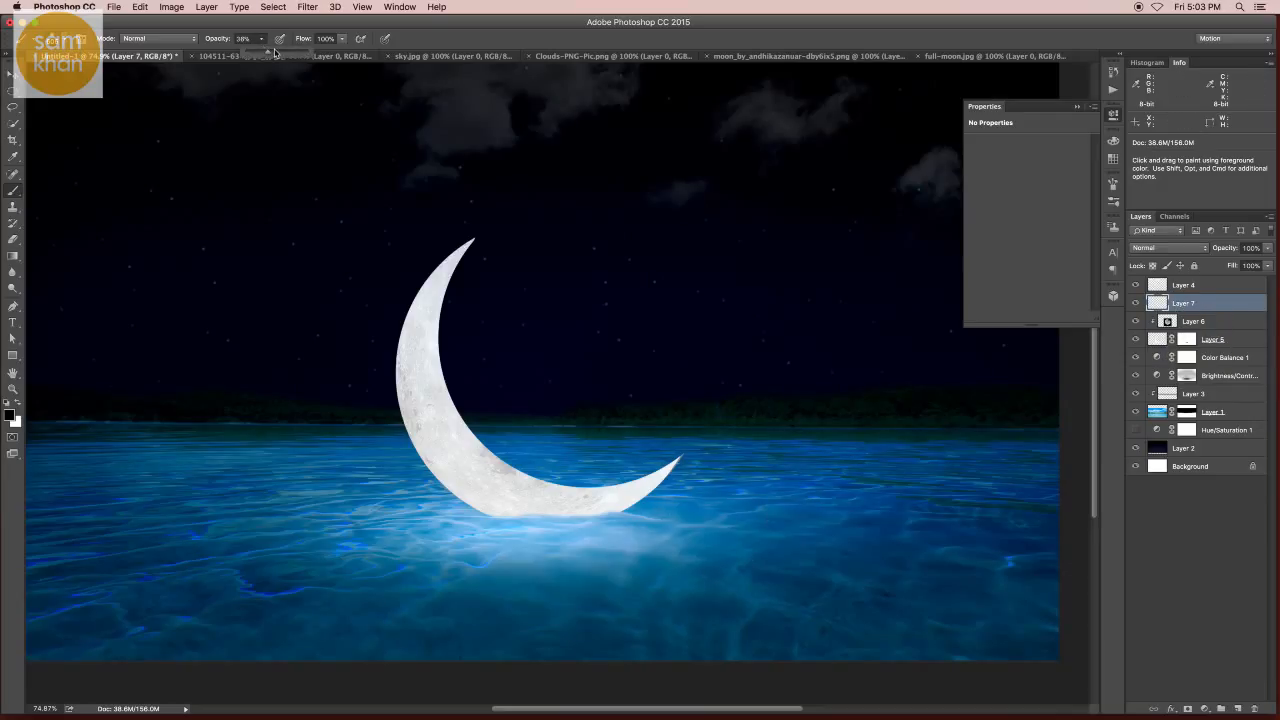
{"action": "key", "text": "0"}
{"action": "left_click", "coordinate": [630, 505]}
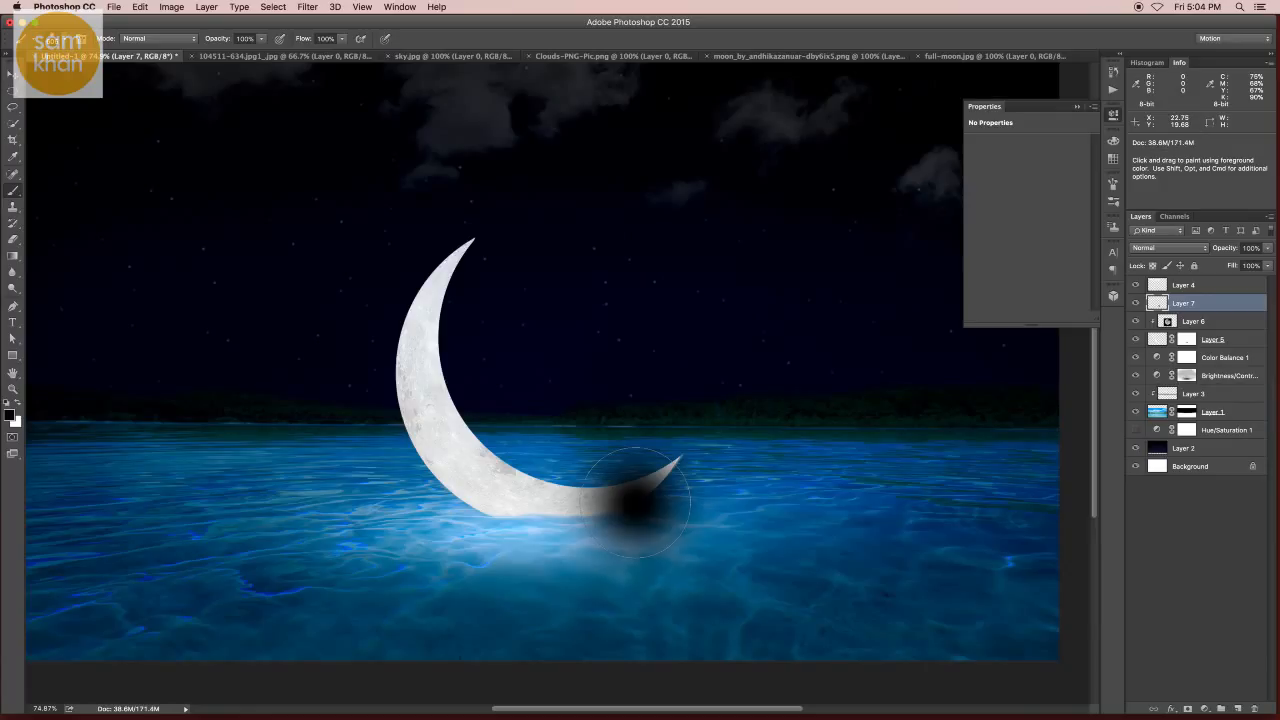
{"action": "key", "text": "super+z"}
{"action": "left_click", "coordinate": [632, 505]}
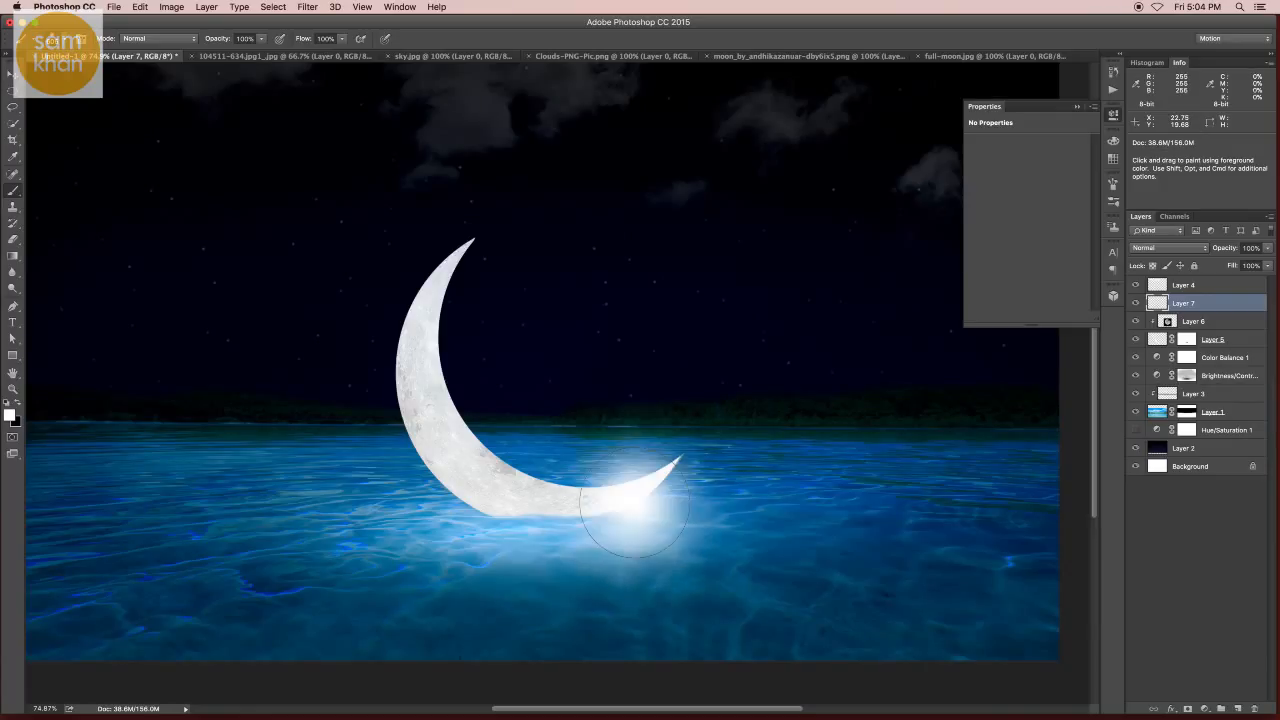
{"action": "key", "text": "v"}
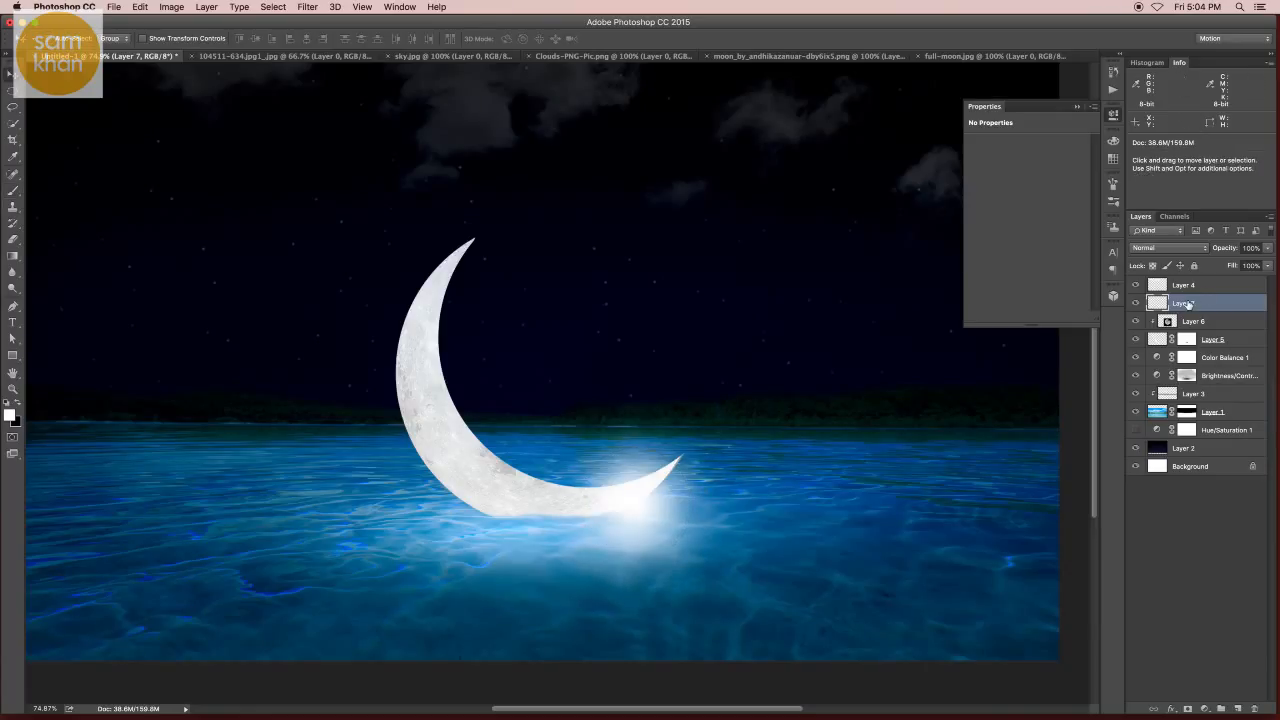
- Rename Layer 7 as light -1 and the clipped moon texture in Layer 6 as moon
{"action": "type", "text": "ight"}
{"action": "key", "text": "Return"}
{"action": "double_click", "coordinate": [1200, 321]}
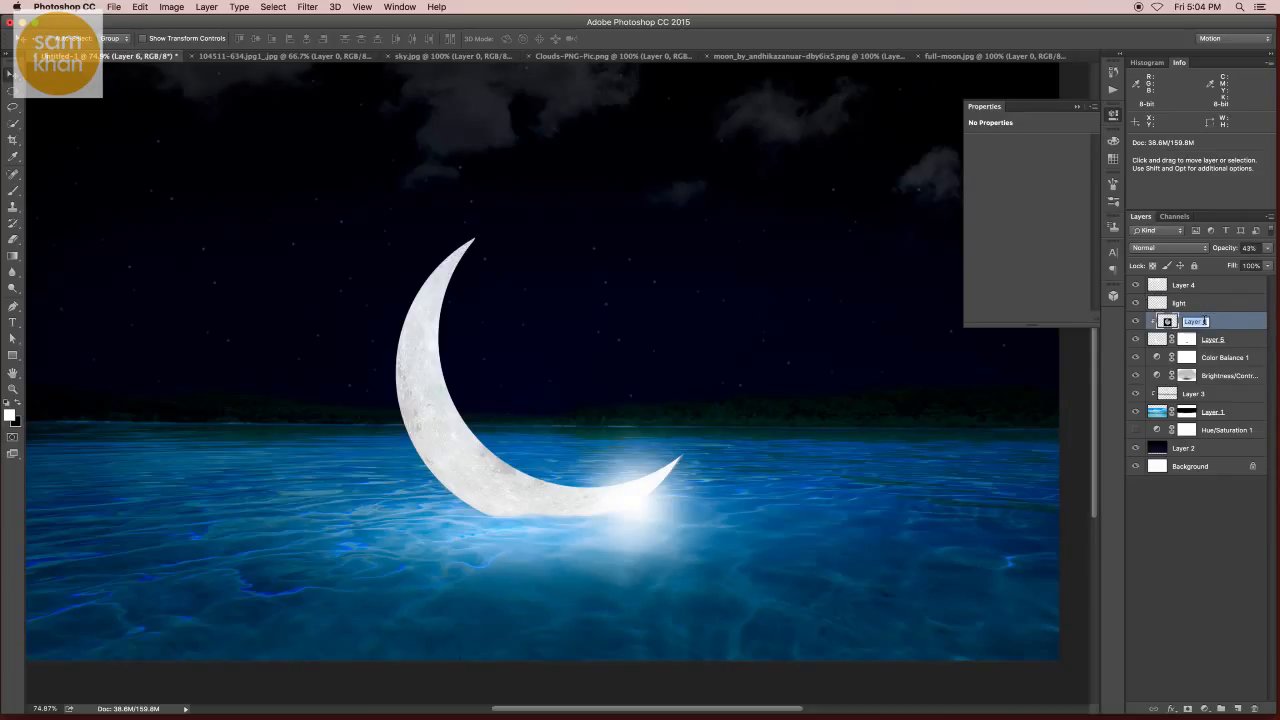
{"action": "type", "text": "moon"}
{"action": "key", "text": "Return"}
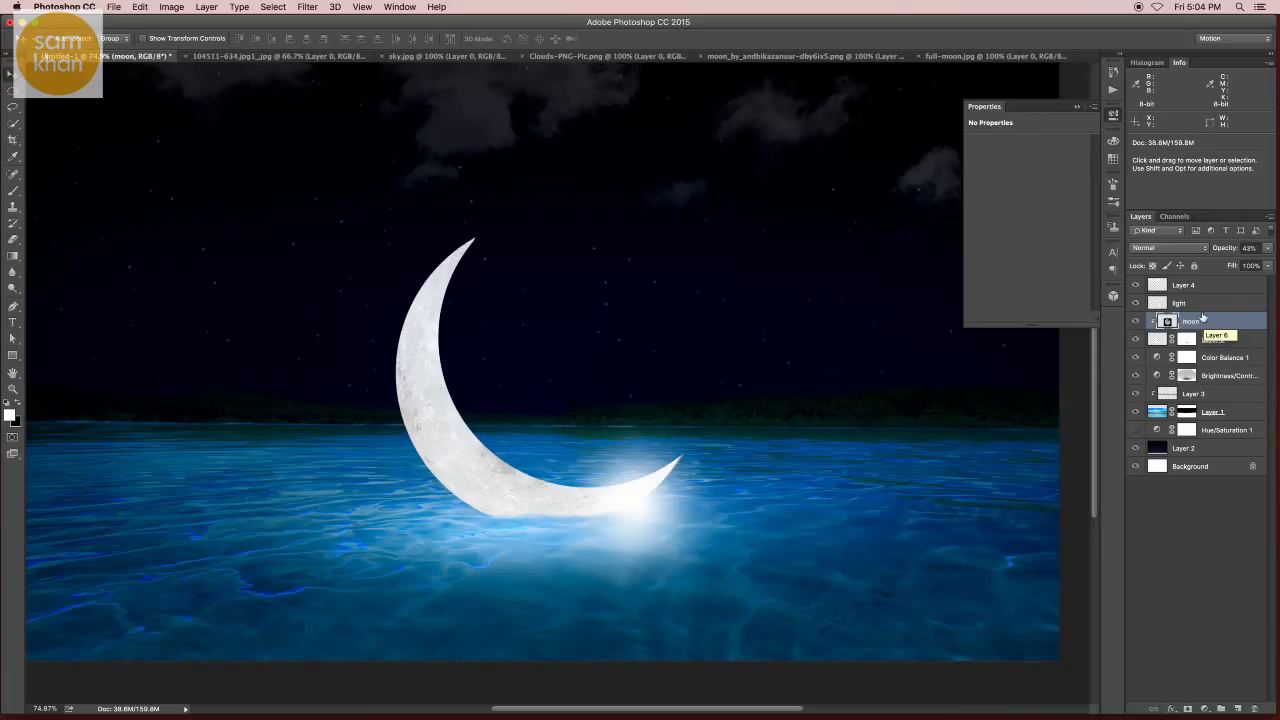
{"action": "double_click", "coordinate": [1181, 303]}
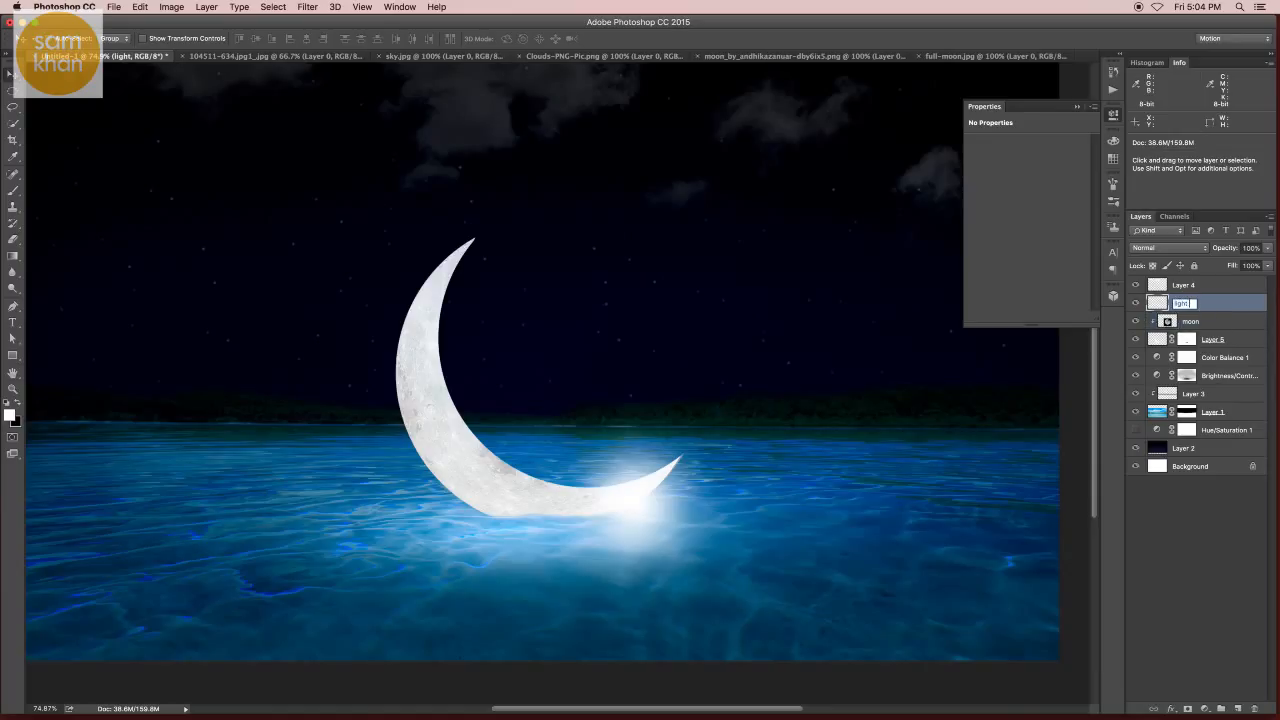
{"action": "type", "text": "-1"}
{"action": "key", "text": "Return"}
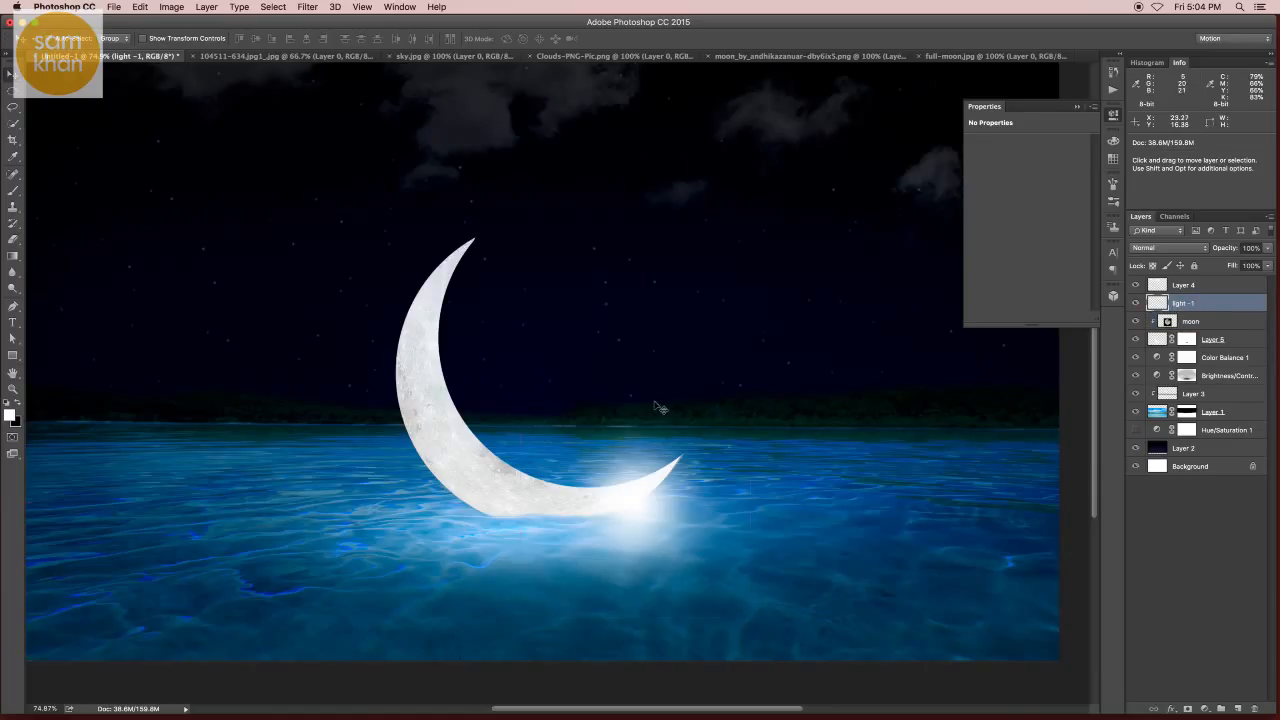
- Set the light -1 layer's blend mode to Overlay and move the glow under the crescent's lowest part
{"action": "key", "text": "ctrl+t"}
{"action": "key", "text": "Escape"}
{"action": "left_click", "coordinate": [1165, 247]}
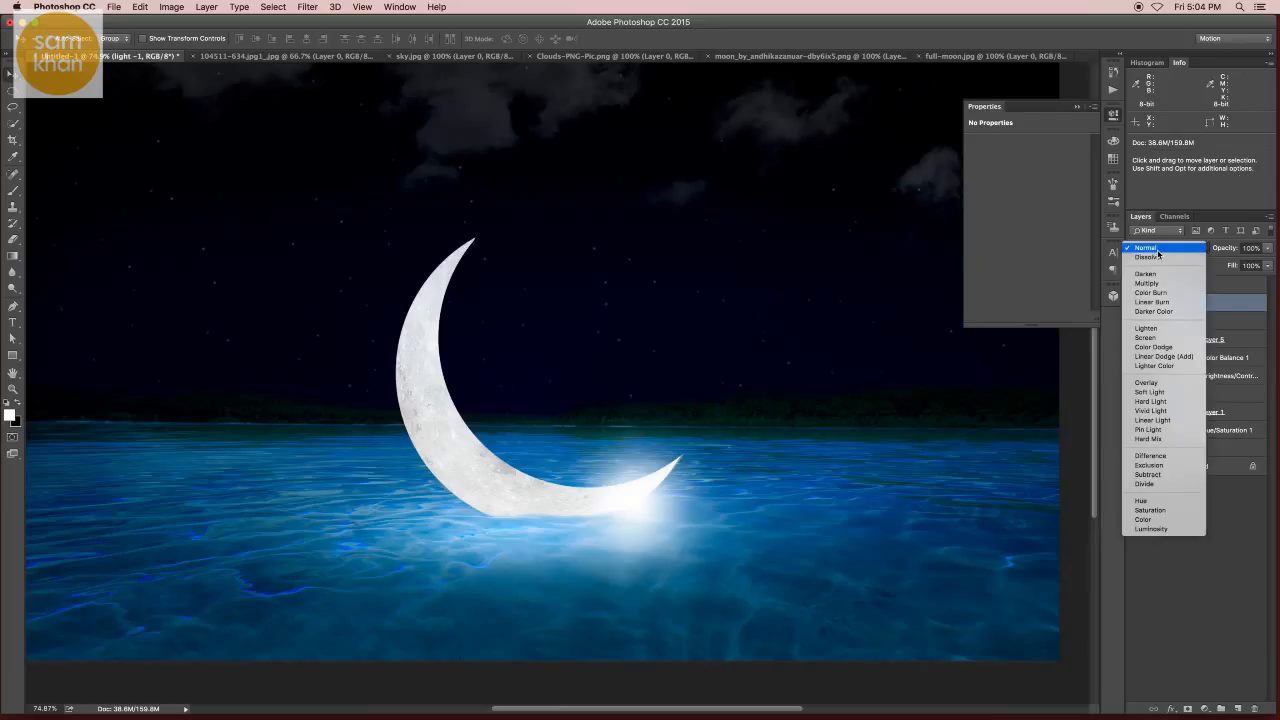
{"action": "left_click", "coordinate": [1161, 384]}
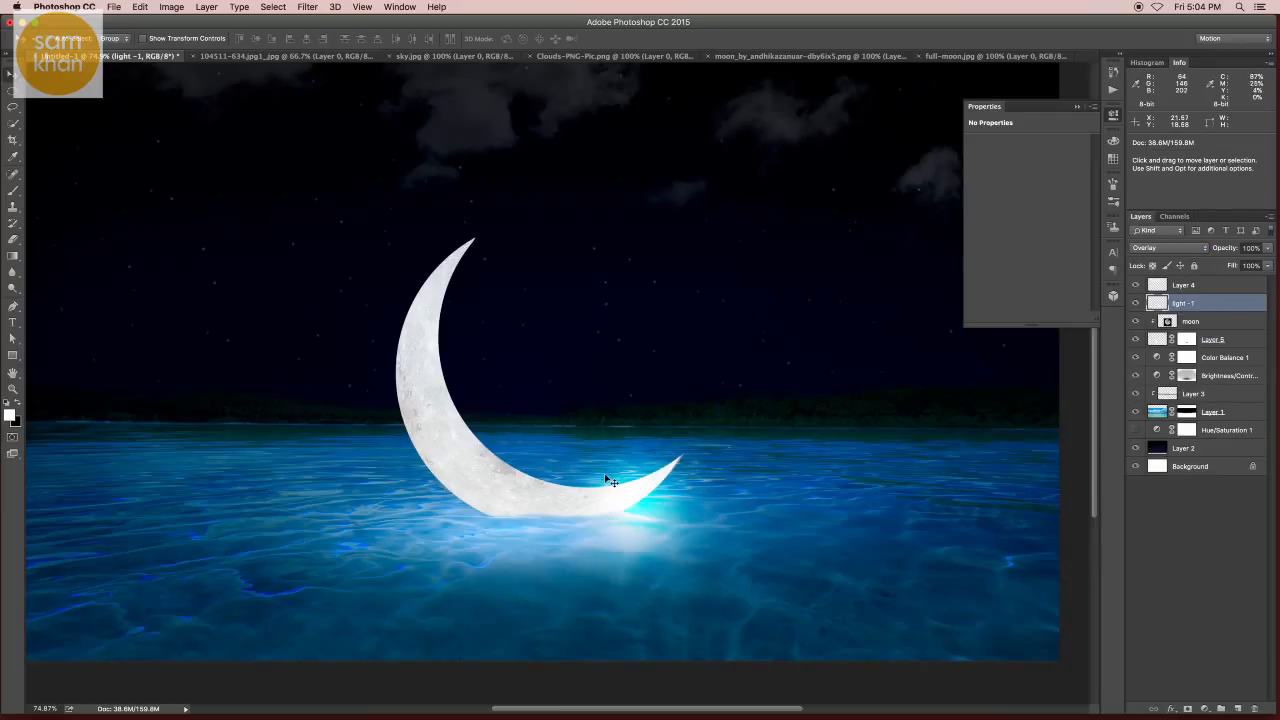
{"action": "mouse_move", "coordinate": [606, 486]}
{"action": "left_mouse_down"}
{"action": "mouse_move", "coordinate": [648, 512]}
{"action": "mouse_move", "coordinate": [590, 514]}
{"action": "mouse_move", "coordinate": [614, 508]}
{"action": "left_mouse_up"}
- Transform the light -1 glow to 37.5% height and about 200% width, and lower it slightly onto the waterline
{"action": "key", "text": "ctrl+t"}
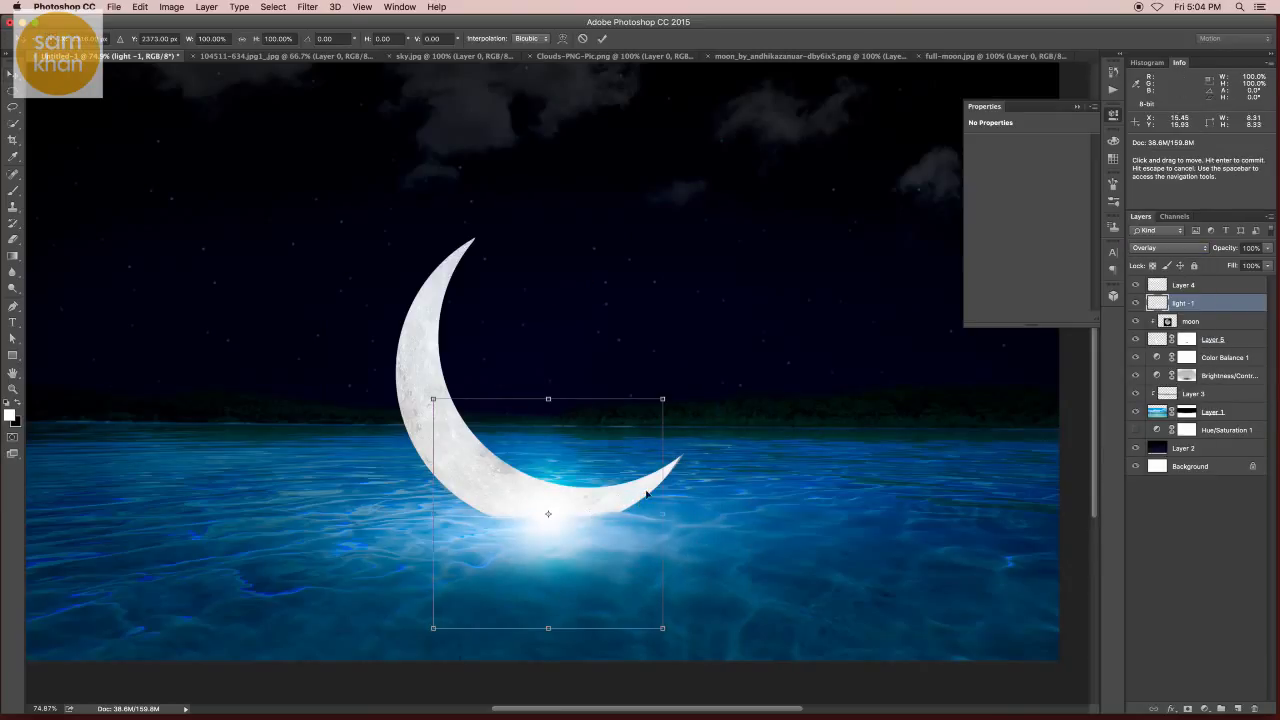
{"action": "left_click_drag", "start_coordinate": [545, 398], "coordinate": [543, 470]}
{"action": "left_click_drag", "start_coordinate": [666, 513], "coordinate": [782, 500]}
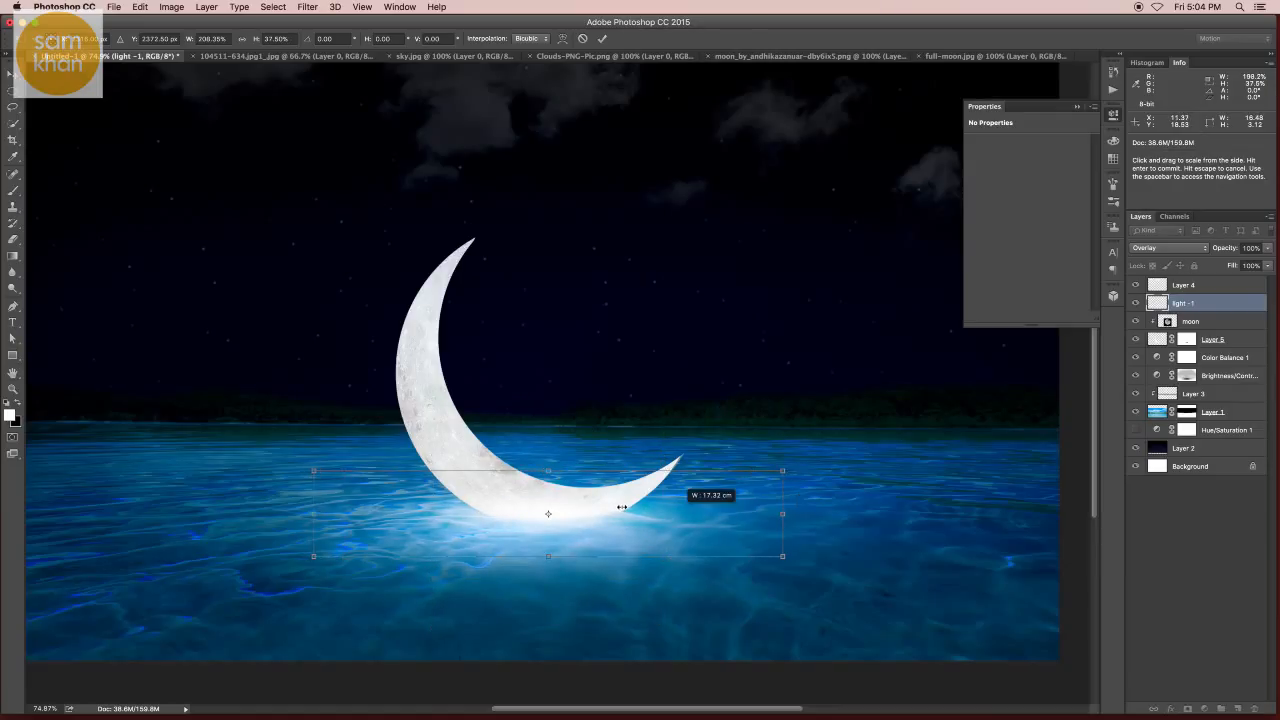
{"action": "mouse_move", "coordinate": [614, 498]}
{"action": "left_mouse_down"}
{"action": "mouse_move", "coordinate": [623, 531]}
{"action": "mouse_move", "coordinate": [612, 520]}
{"action": "left_mouse_up"}
{"action": "key", "text": "Return"}
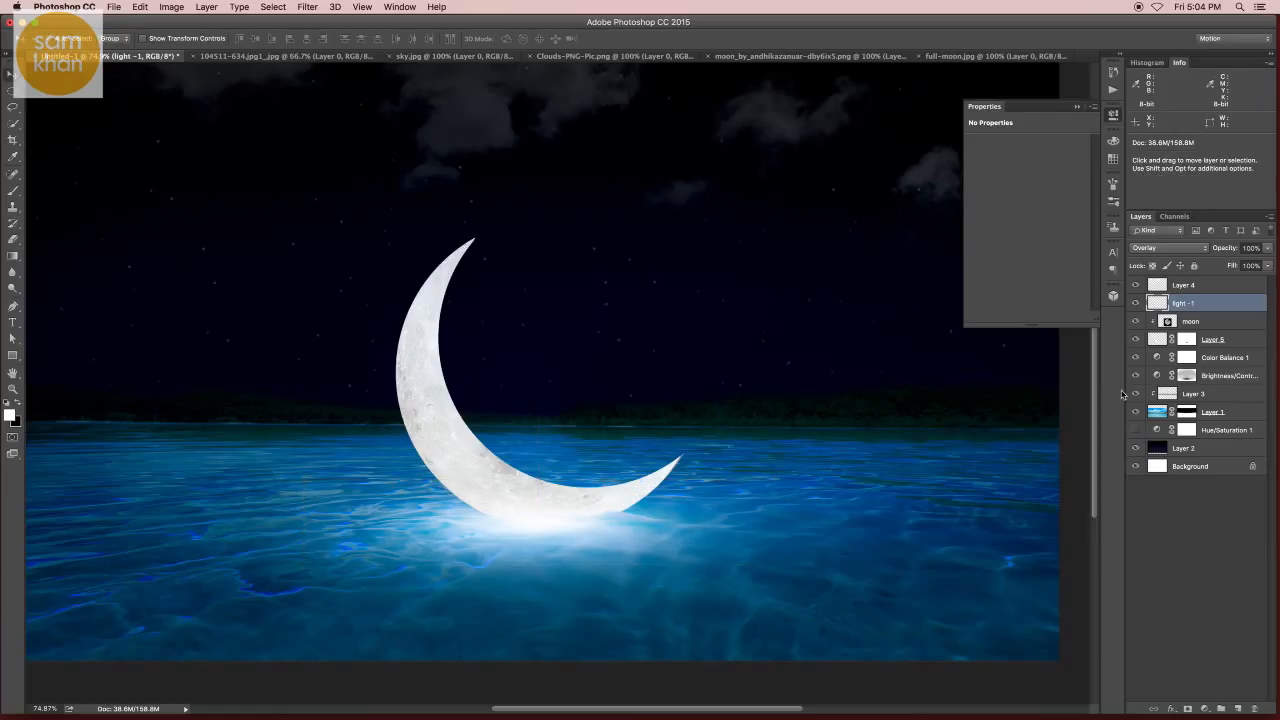
- Duplicate light -1 at 33% opacity and scale the copy to about 154% width and 137% height
{"action": "left_click_drag", "start_coordinate": [1213, 306], "coordinate": [1237, 708]}
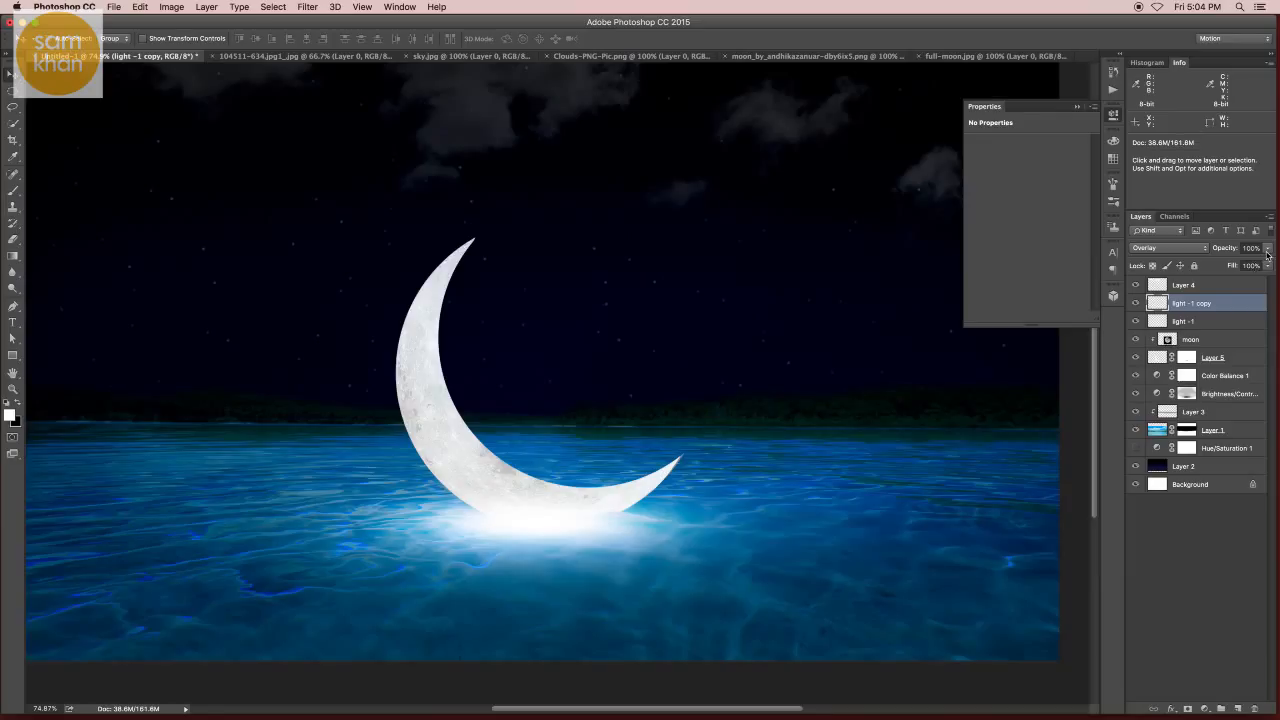
{"action": "left_click_drag", "start_coordinate": [1267, 253], "coordinate": [1226, 264]}
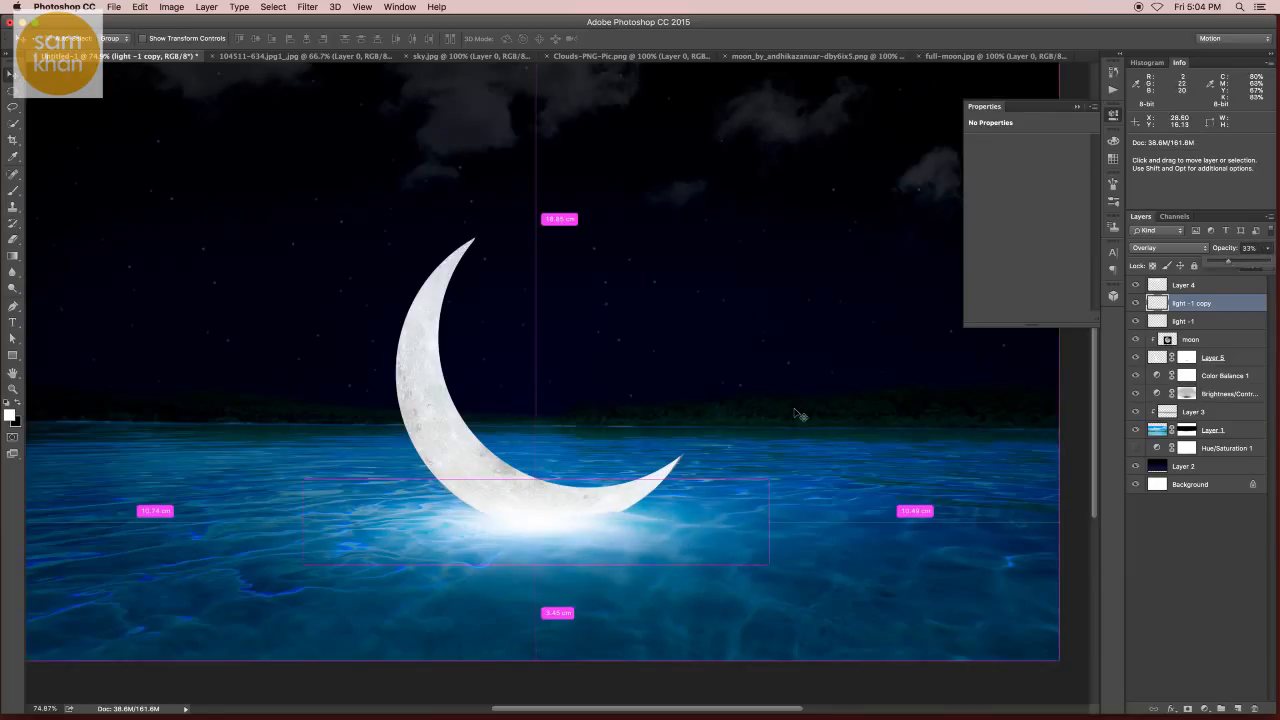
{"action": "key", "text": "super+t"}
{"action": "left_click_drag", "start_coordinate": [766, 520], "coordinate": [895, 506]}
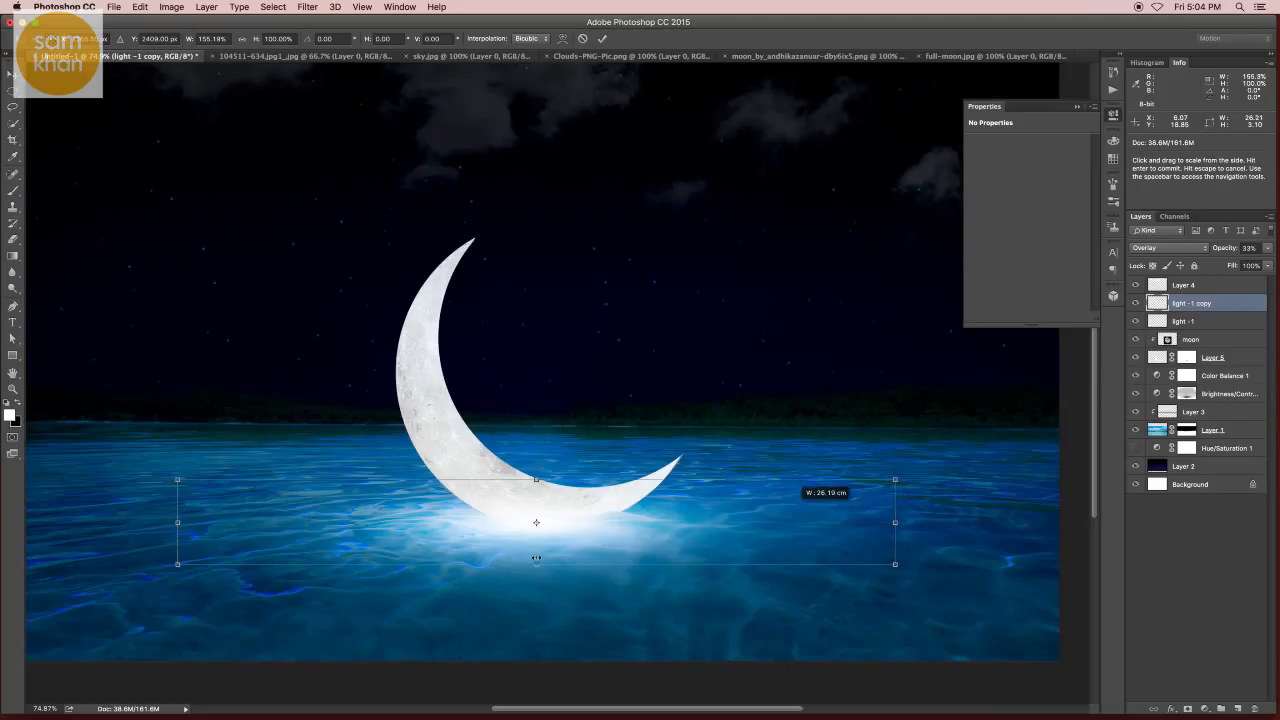
{"action": "left_click_drag", "start_coordinate": [536, 564], "coordinate": [536, 580]}
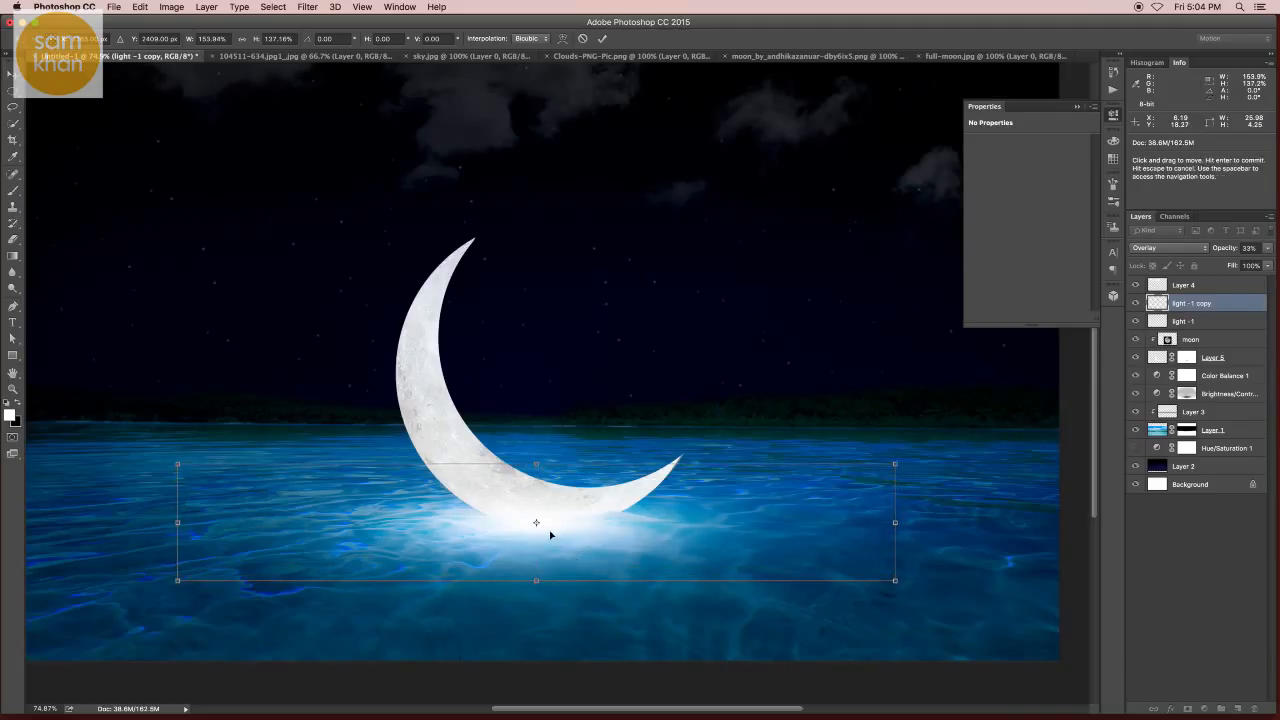
{"action": "key", "text": "Return"}
{"action": "left_click_drag", "start_coordinate": [628, 520], "coordinate": [586, 523]}
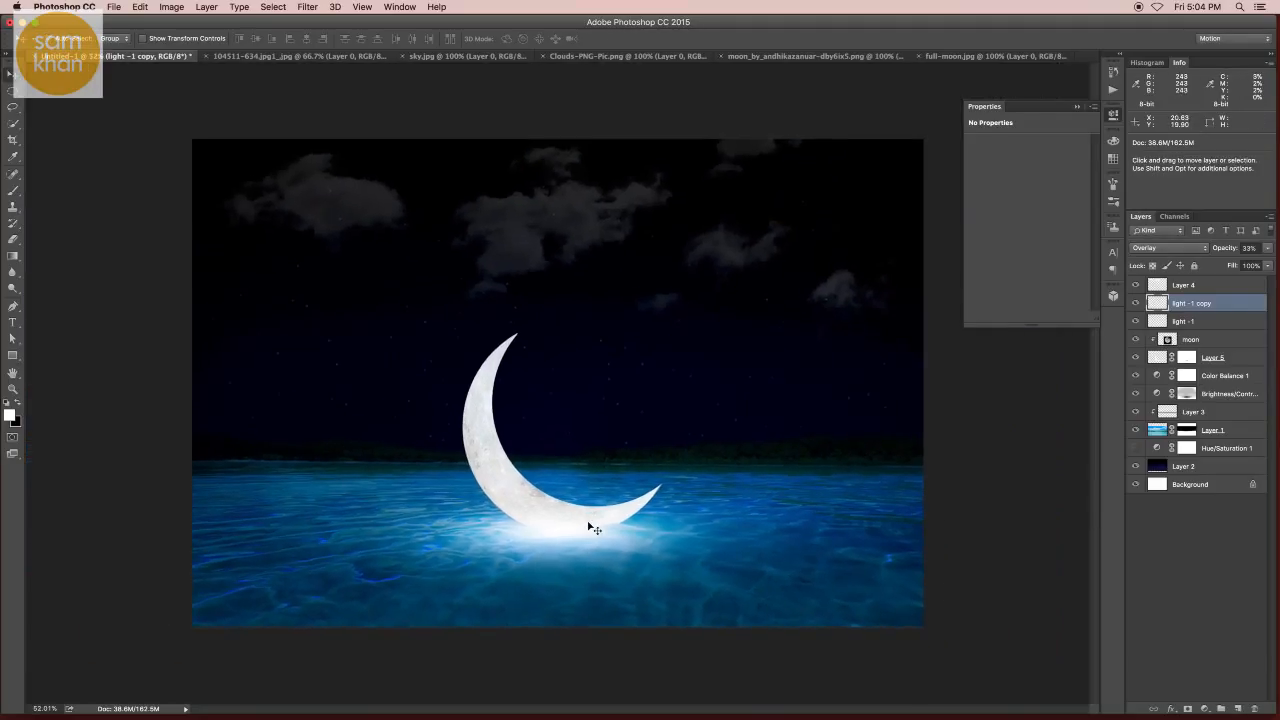
- Compare the scene with the light -1 layer off and on, and set its opacity to 78%
{"action": "left_click", "coordinate": [1181, 322]}
{"action": "left_click", "coordinate": [1135, 321]}
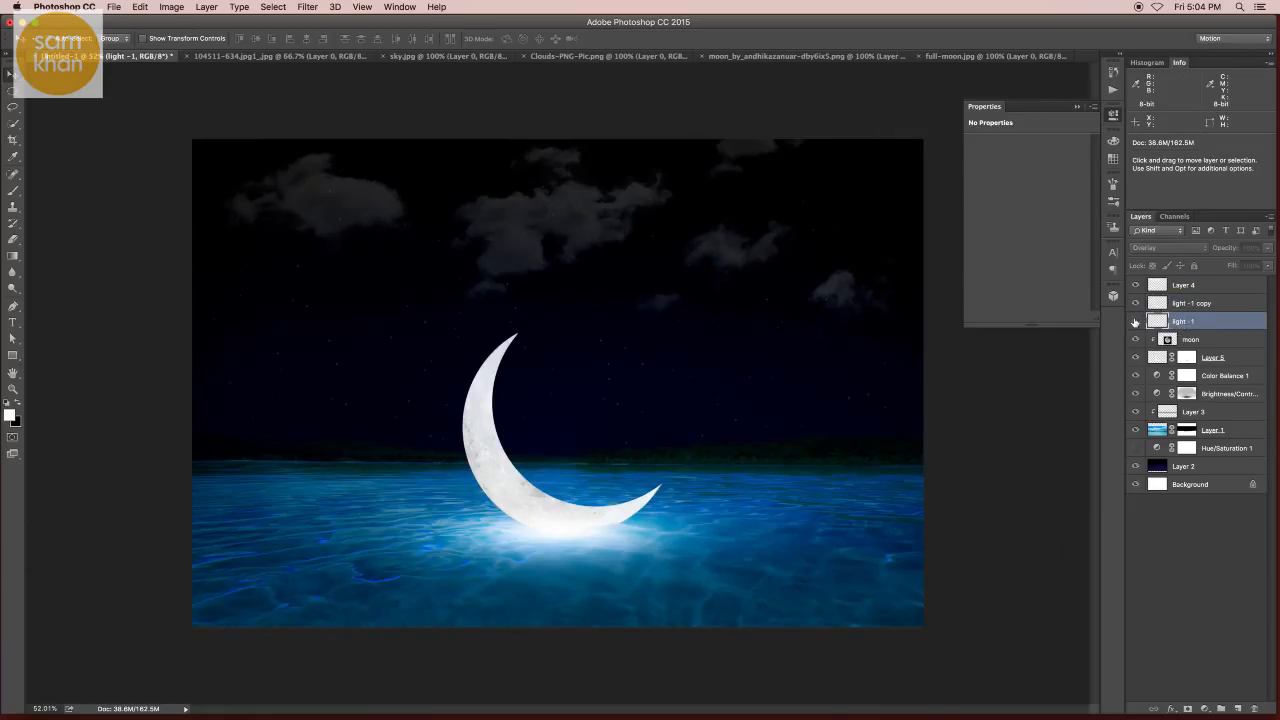
{"action": "left_click", "coordinate": [1135, 321]}
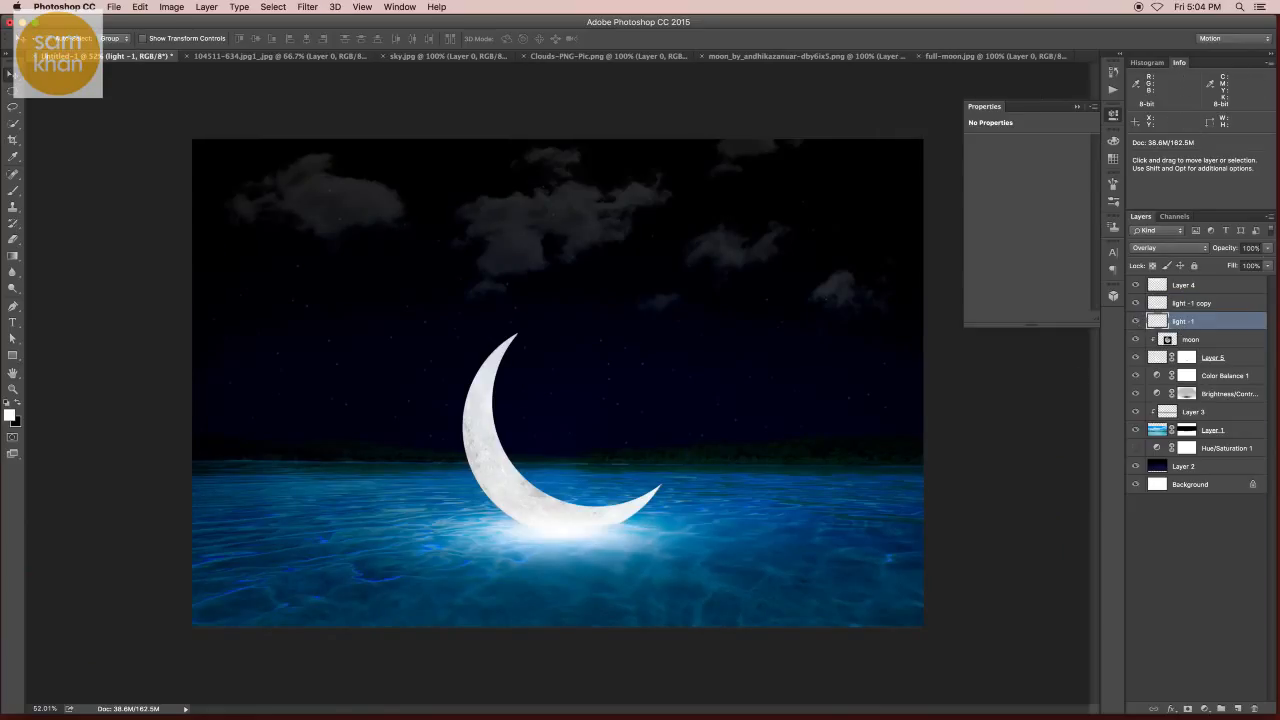
{"action": "left_click", "coordinate": [1266, 249]}
{"action": "left_click_drag", "start_coordinate": [1257, 265], "coordinate": [1256, 265]}
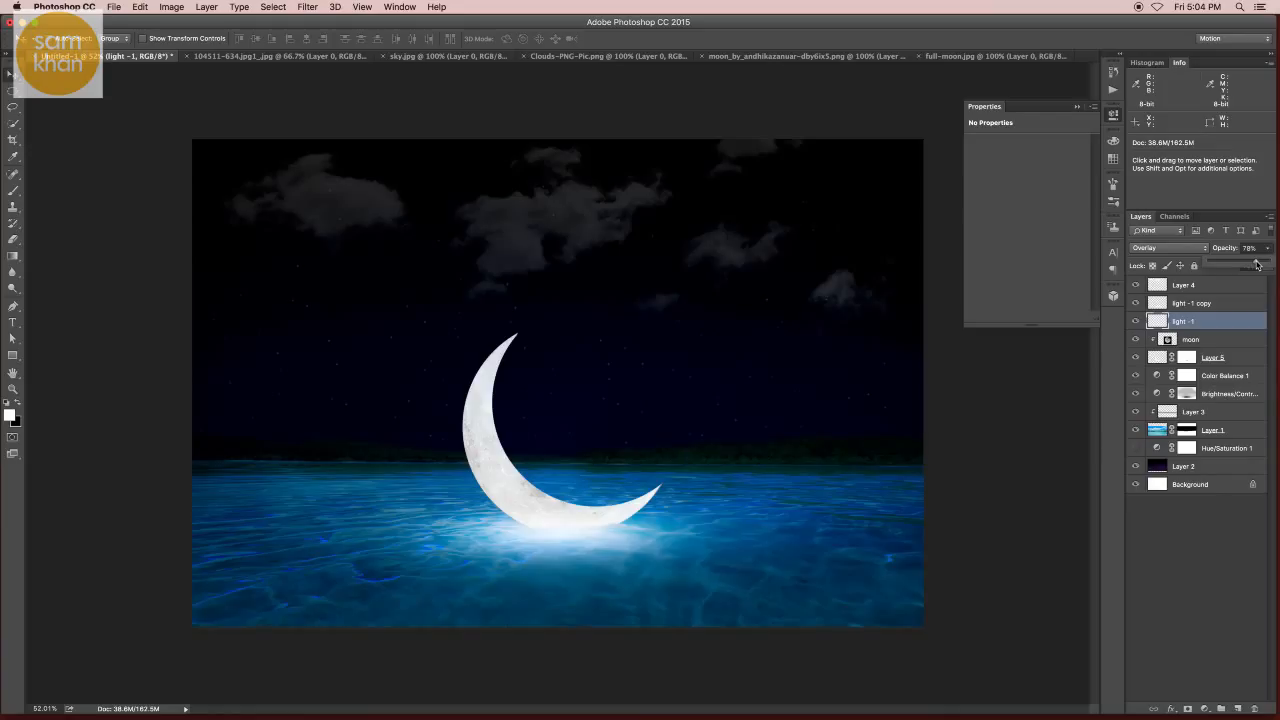
{"action": "scroll", "coordinate": [634, 523], "scroll_direction": "up", "scroll_amount": 2}
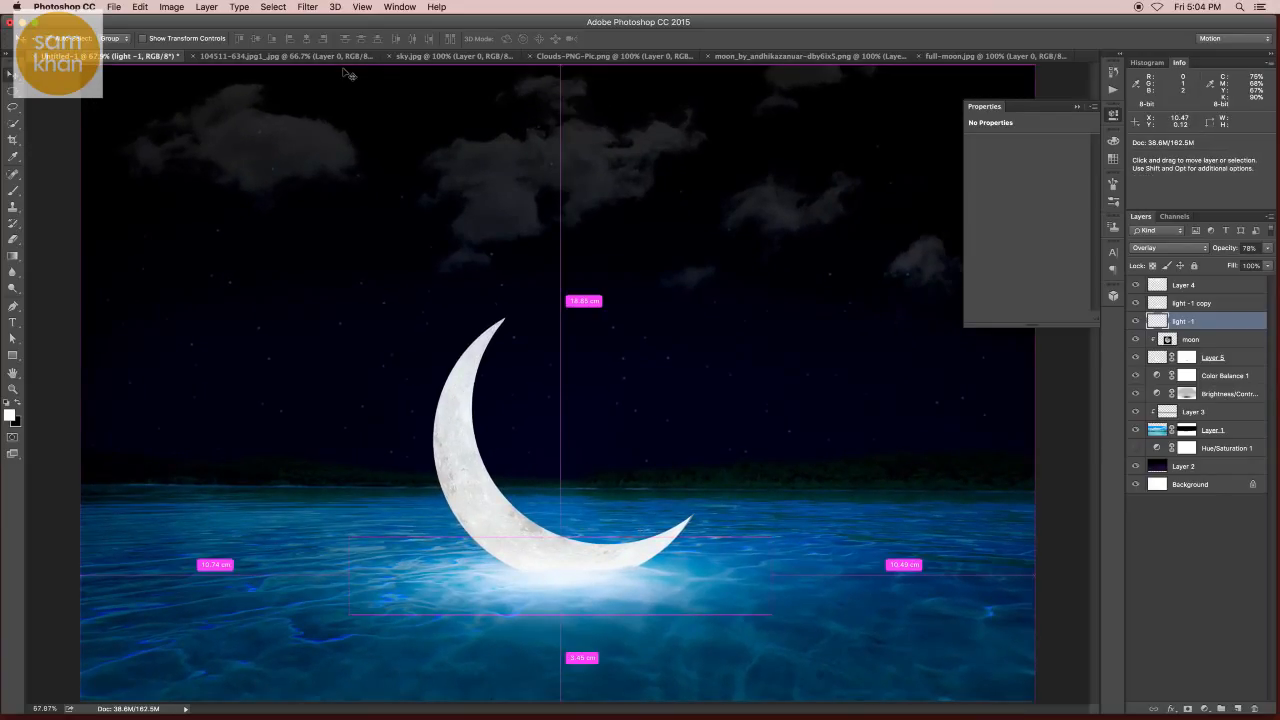
- Open the photo sb10063700a-002.jpg from the input folder
{"action": "key", "text": "super+o"}
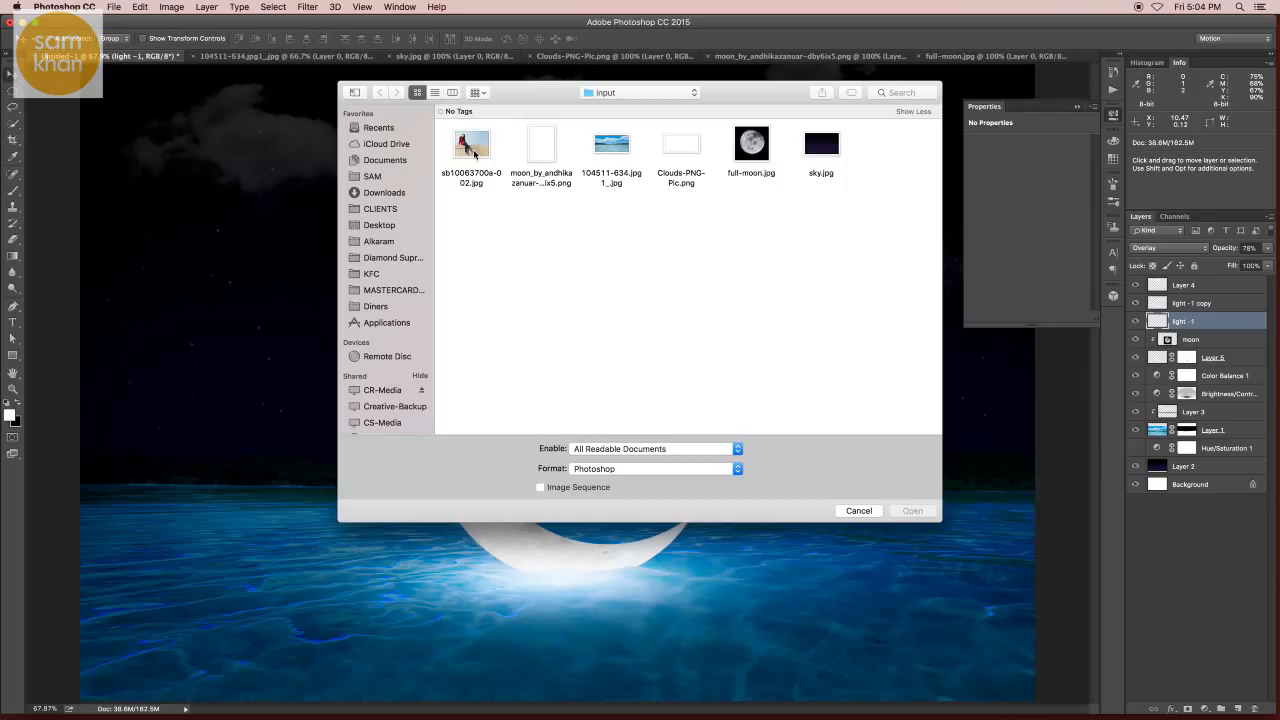
{"action": "left_click", "coordinate": [472, 146]}
{"action": "double_click", "coordinate": [474, 148]}
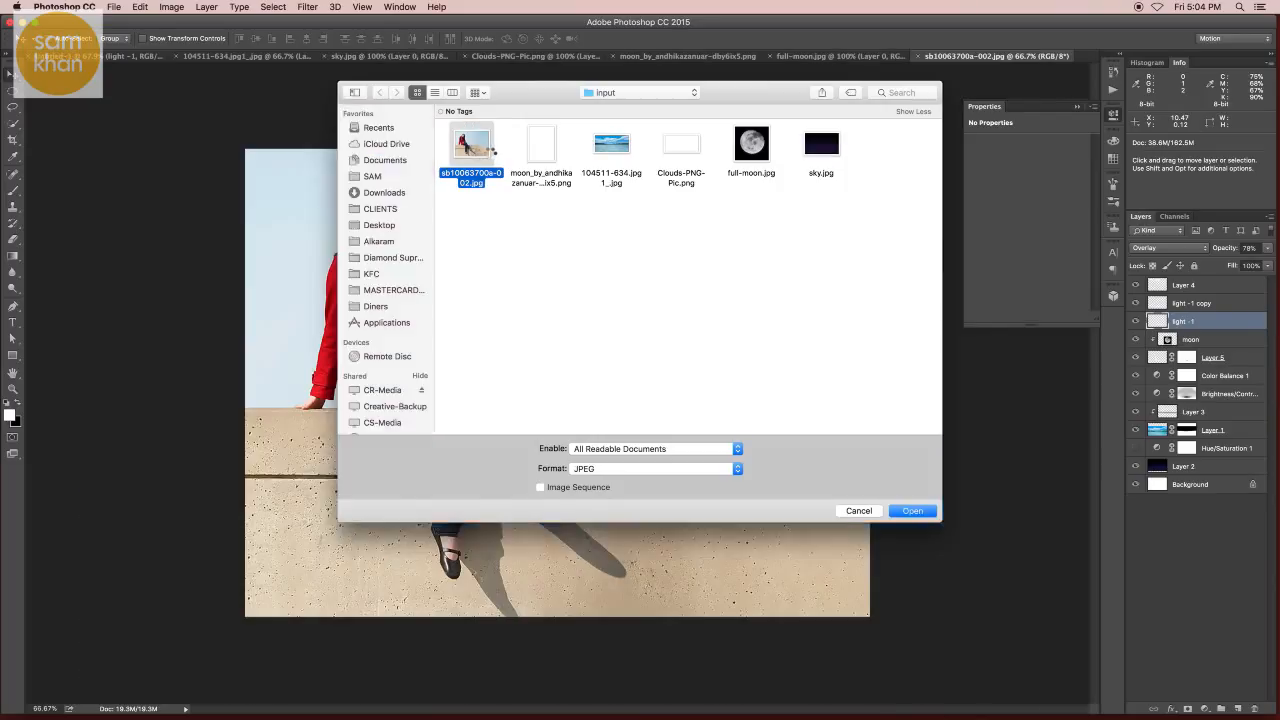
{"action": "left_click_drag", "start_coordinate": [325, 316], "coordinate": [558, 396]}
- Select the woman sitting on the wall with Quick Selection, including her red coat and crossed legs
{"action": "left_click", "coordinate": [14, 125]}
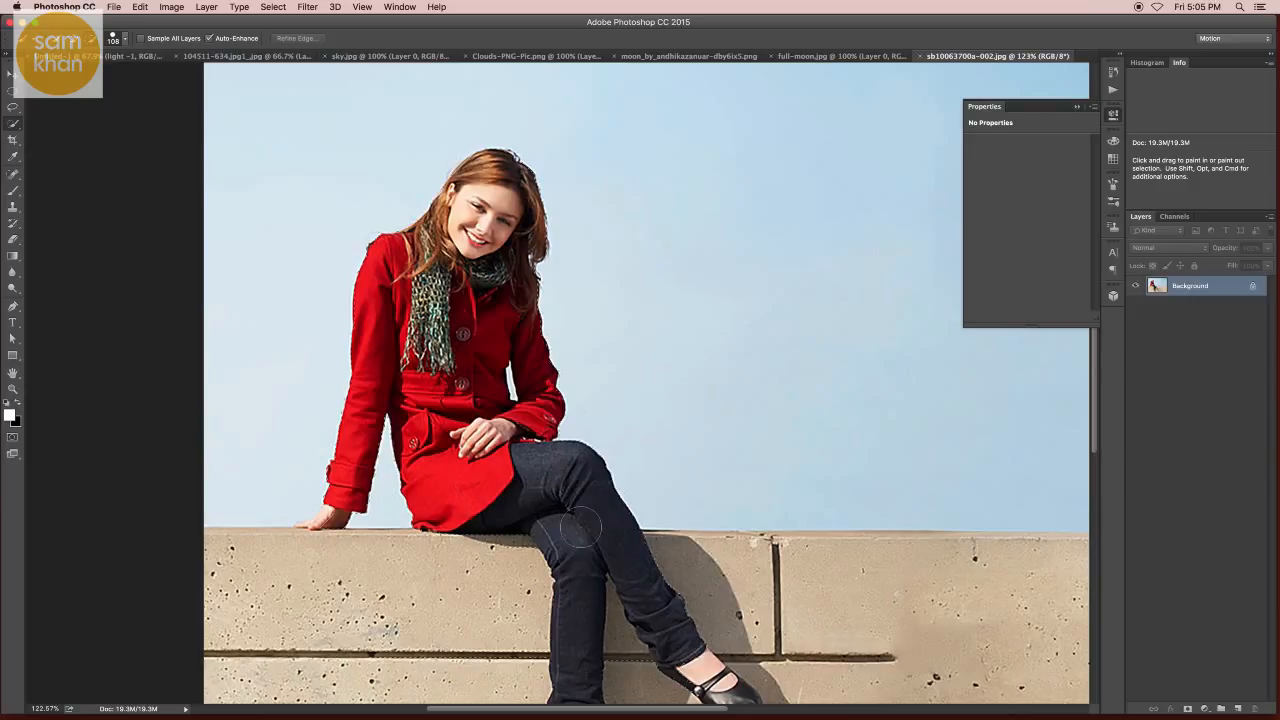
{"action": "scroll", "coordinate": [536, 437], "scroll_direction": "down", "scroll_amount": 5}
{"action": "scroll", "coordinate": [536, 437], "scroll_direction": "right", "scroll_amount": 2}
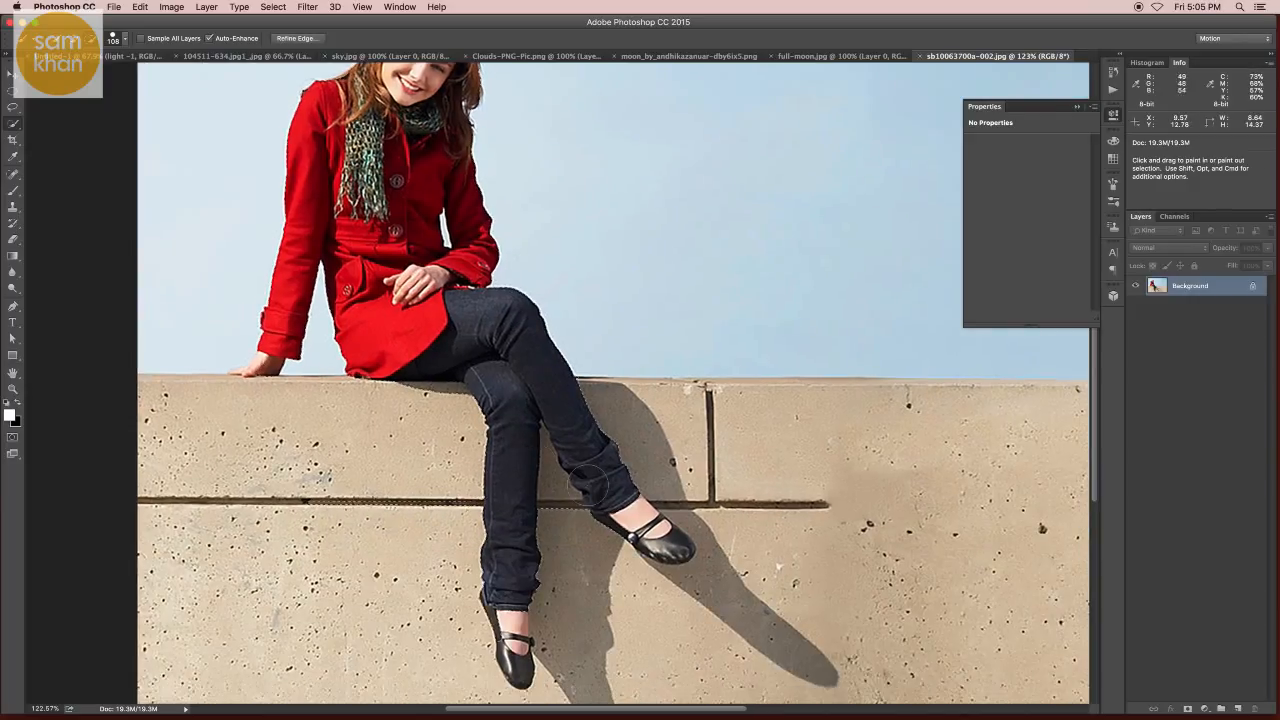
{"action": "left_click_drag", "start_coordinate": [577, 552], "coordinate": [560, 492]}
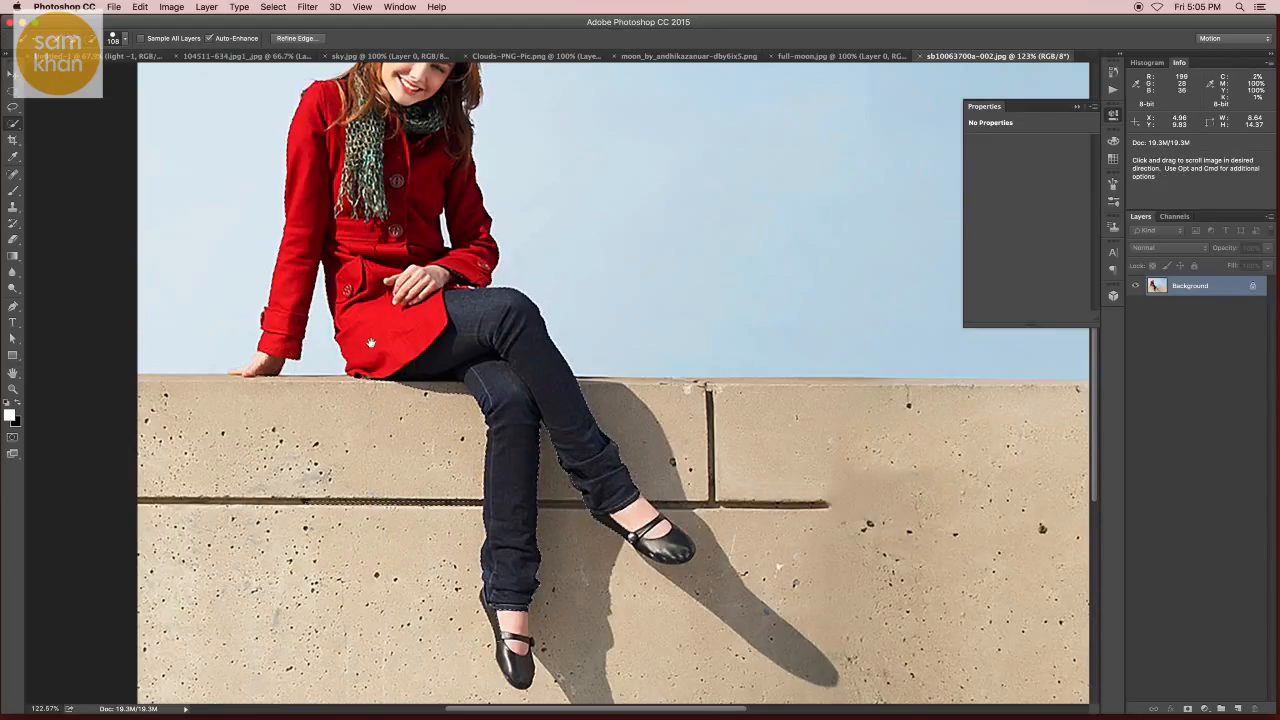
{"action": "left_click_drag", "start_coordinate": [392, 371], "coordinate": [481, 455]}
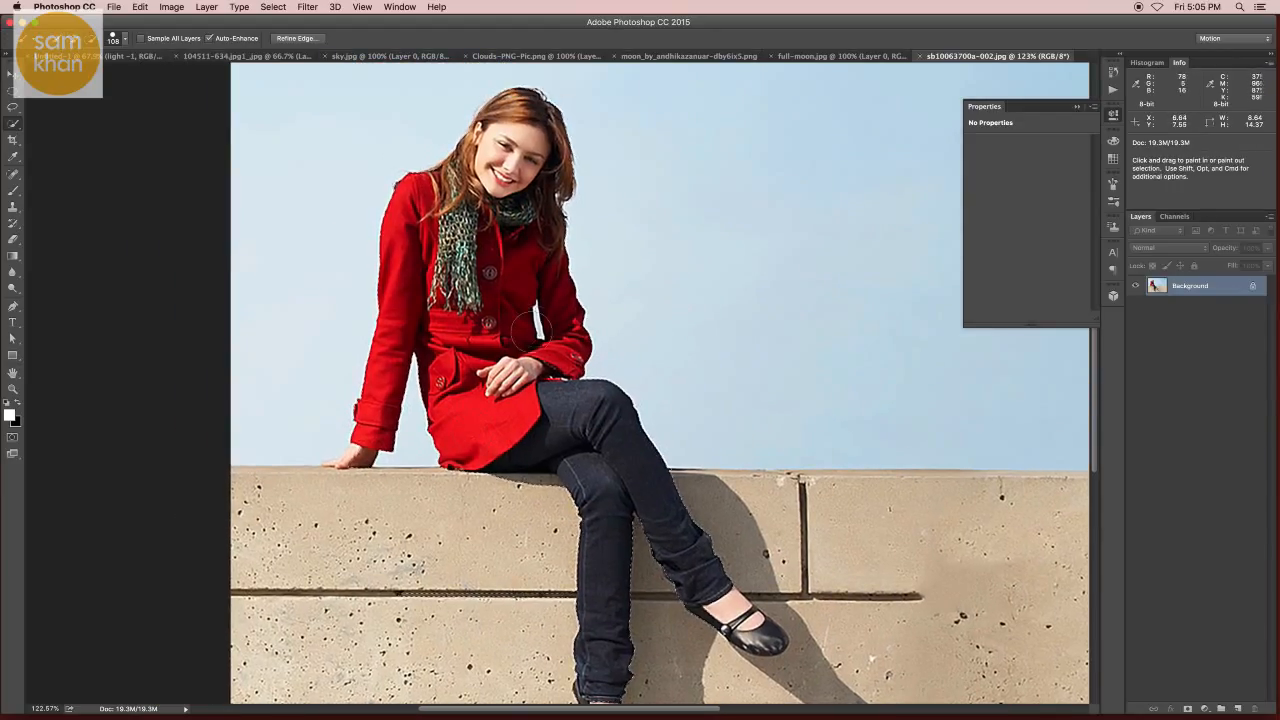
- Try to subtract the sky gap between the bent arm and the coat from the selection
{"action": "left_click", "coordinate": [559, 340], "text": "super"}
{"action": "mouse_move", "coordinate": [559, 340]}
{"action": "left_mouse_down"}
{"action": "mouse_move", "coordinate": [600, 340]}
{"action": "mouse_move", "coordinate": [481, 341]}
{"action": "left_mouse_up"}
{"action": "left_click", "coordinate": [540, 322], "text": "alt"}
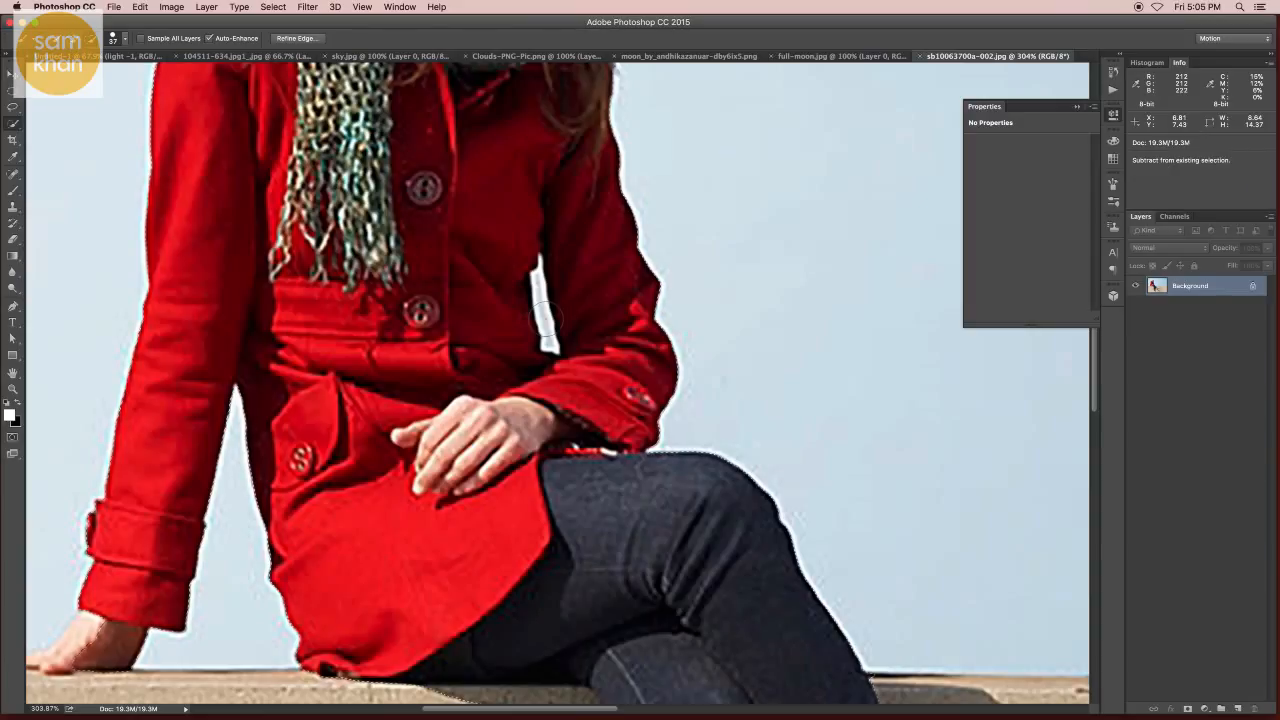
{"action": "left_click", "coordinate": [544, 319], "text": "alt"}
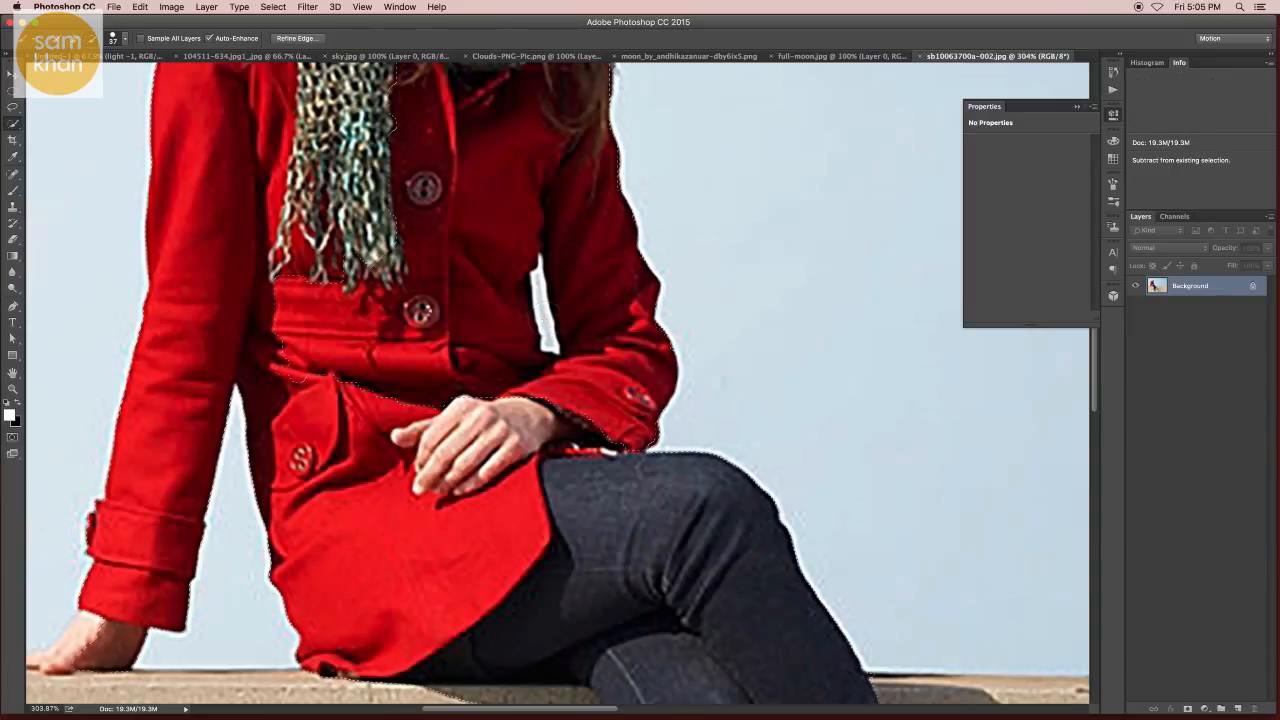
- Trace the fingers resting on the wall with the Pen tool and add them to the selection
{"action": "mouse_move", "coordinate": [78, 617]}
{"action": "left_mouse_down"}
{"action": "mouse_move", "coordinate": [288, 447]}
{"action": "mouse_move", "coordinate": [258, 487]}
{"action": "left_mouse_up"}
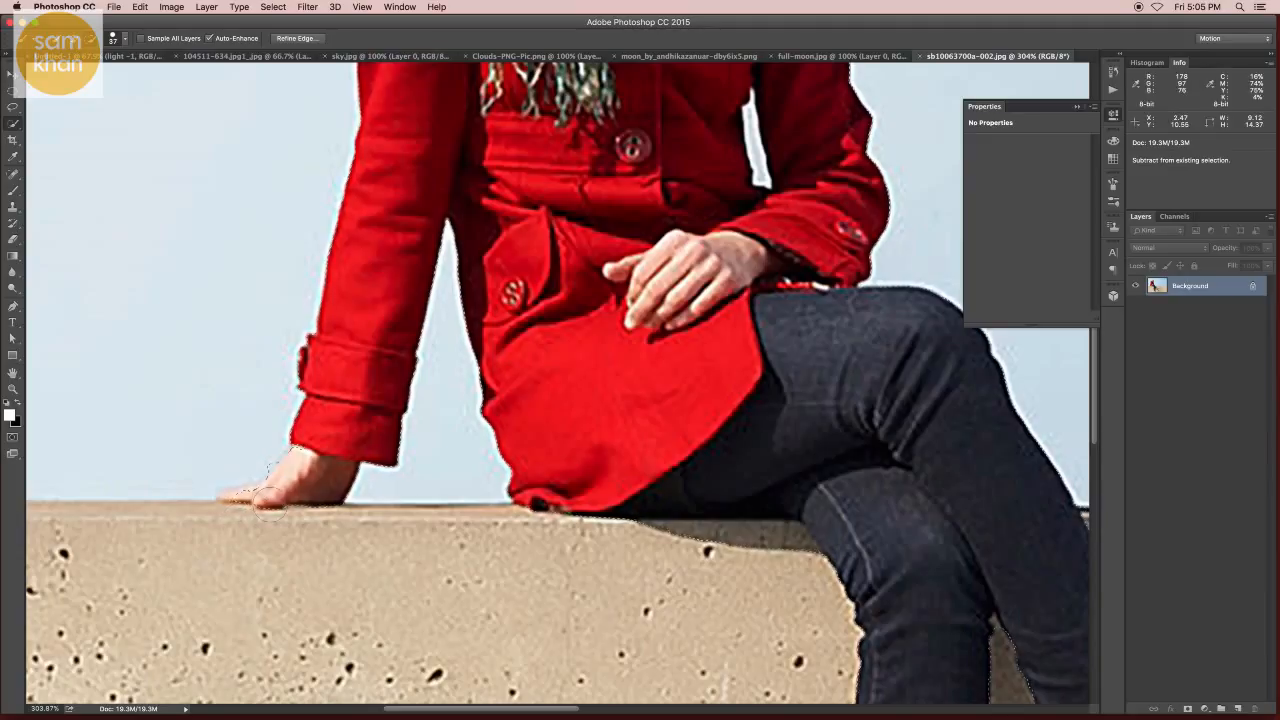
{"action": "key", "text": "p"}
{"action": "left_click", "coordinate": [222, 496]}
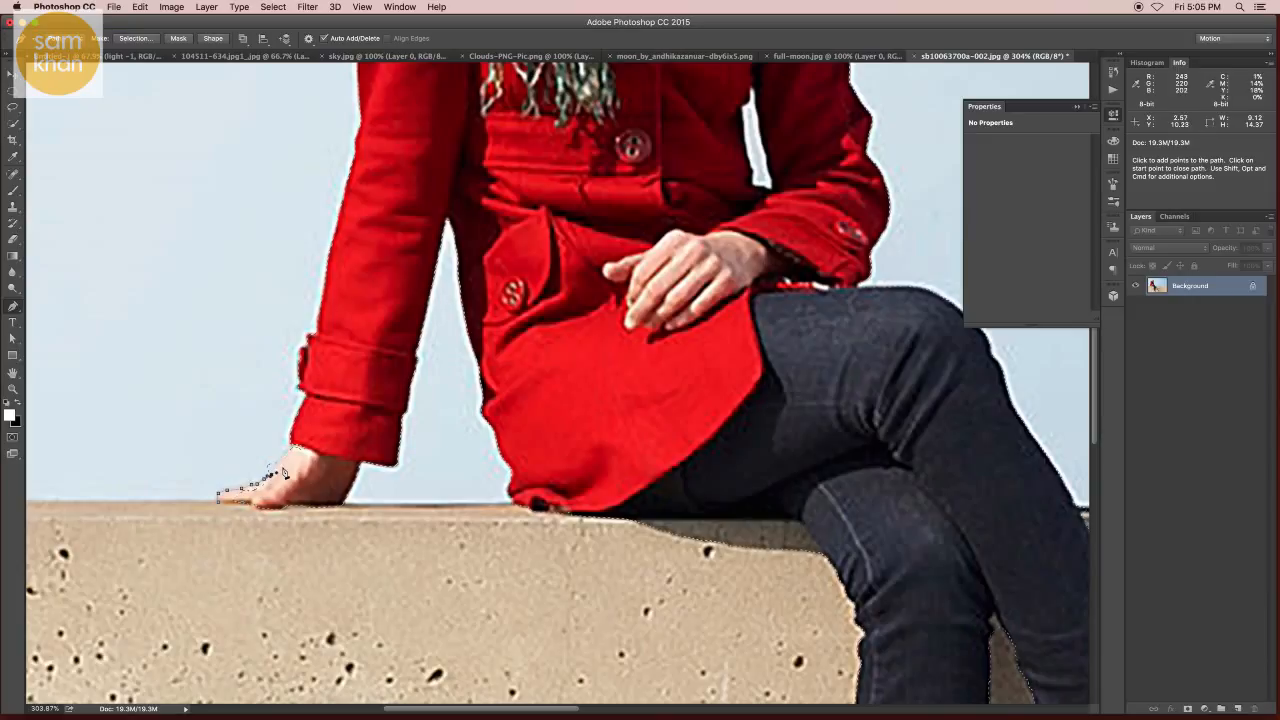
- Trace the narrow sky gap between the bent arm and the coat with the Pen tool and turn the path into a selection
{"action": "key", "text": "h"}
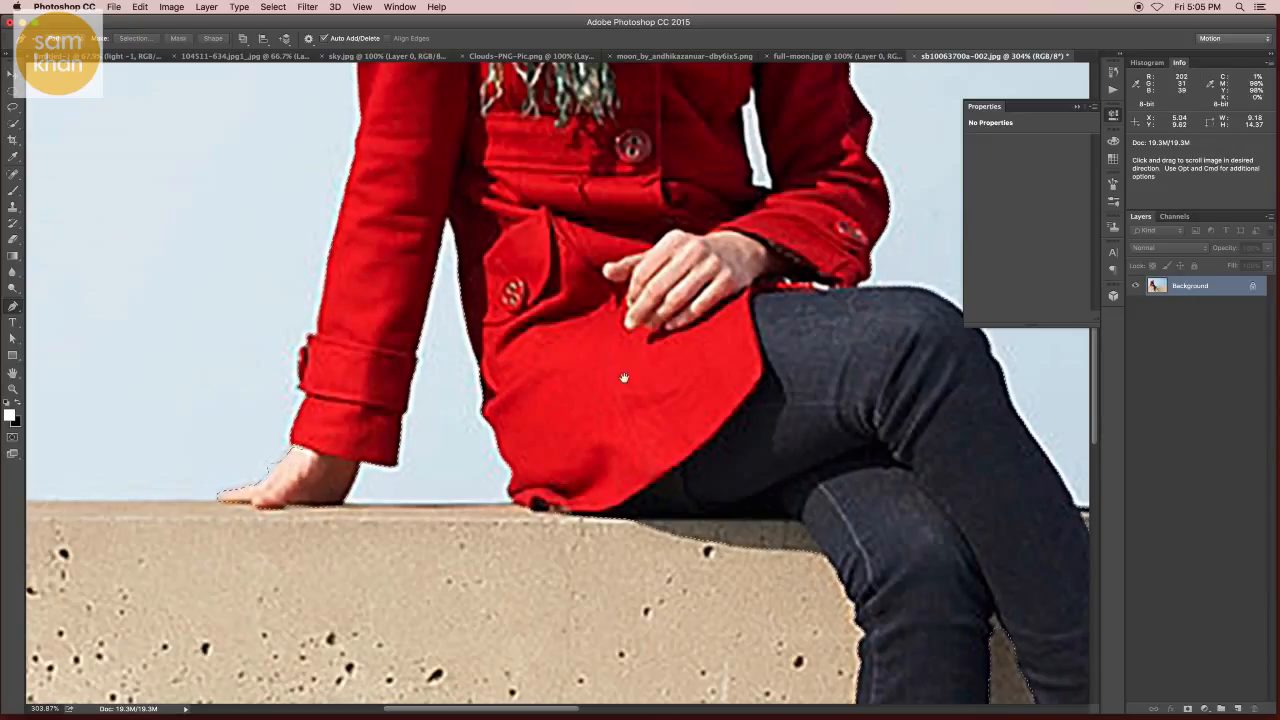
{"action": "left_click_drag", "start_coordinate": [624, 378], "coordinate": [513, 543]}
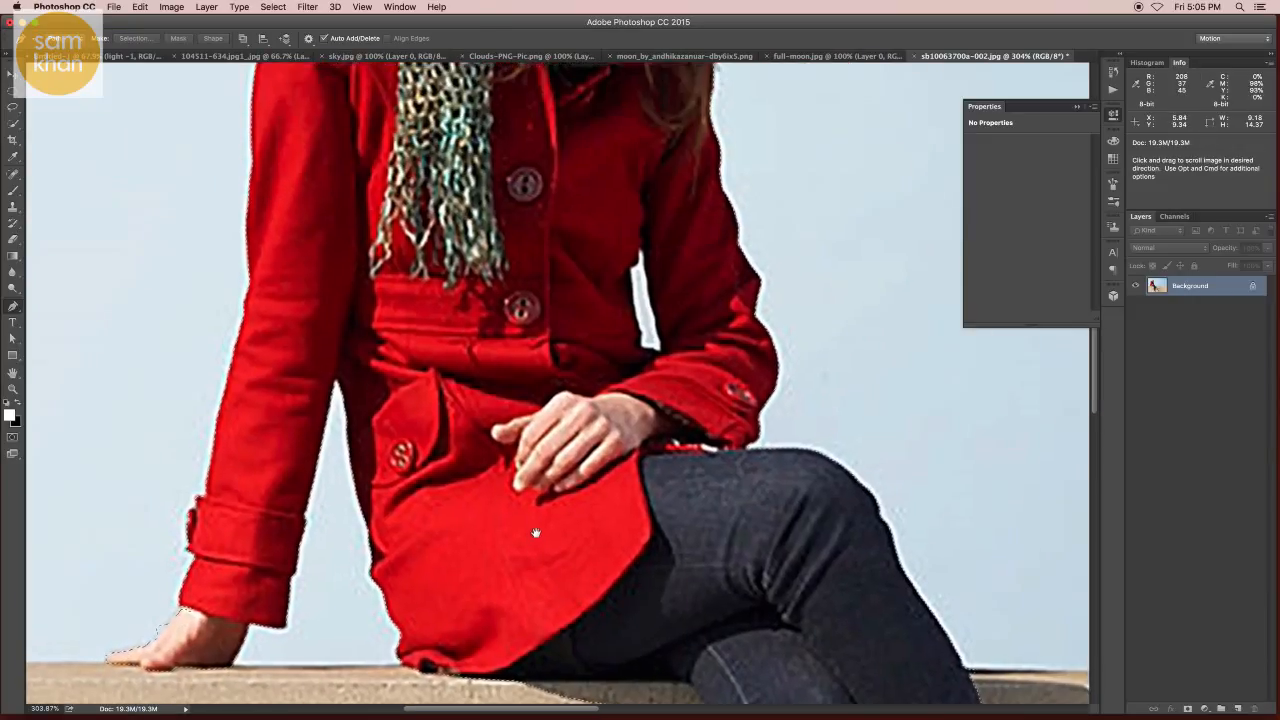
{"action": "left_click", "coordinate": [636, 258]}
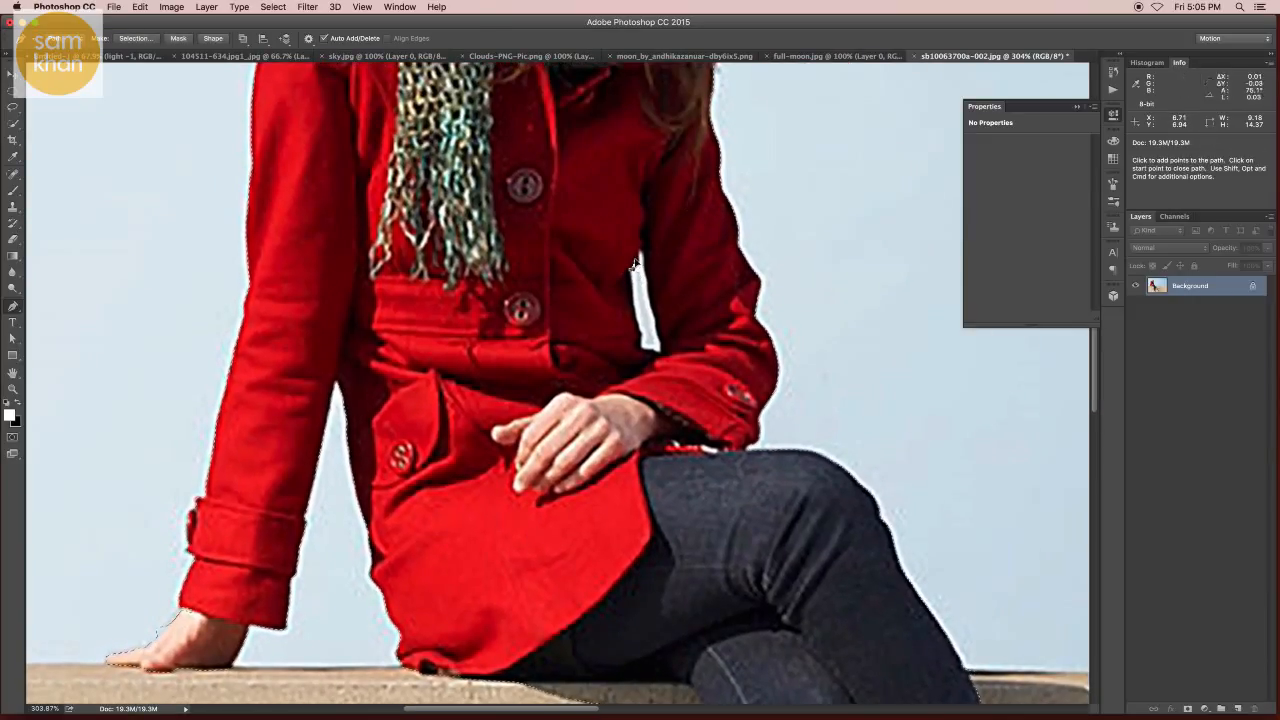
{"action": "left_click", "coordinate": [651, 356]}
{"action": "left_click", "coordinate": [637, 347]}
{"action": "key", "text": "super+Return"}
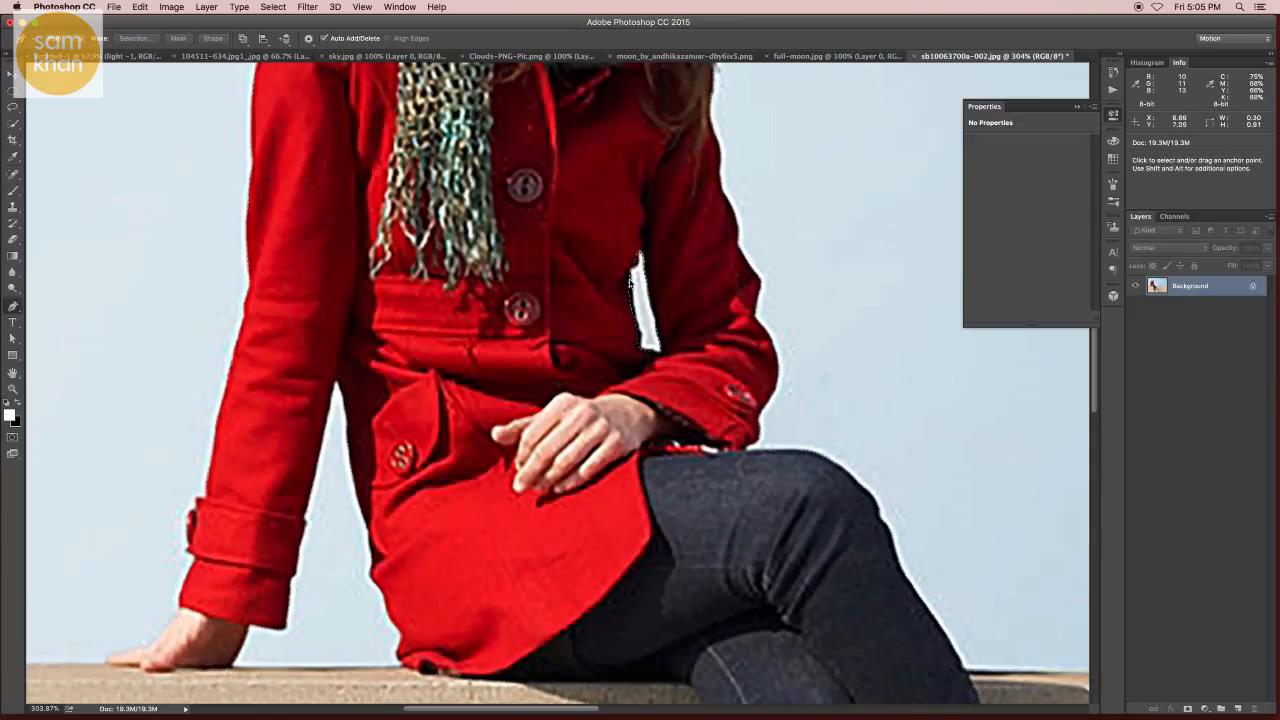
- Try again to convert the arm-gap path, undoing the attempts to bring back the selection of the woman
{"action": "key", "text": "super+z"}
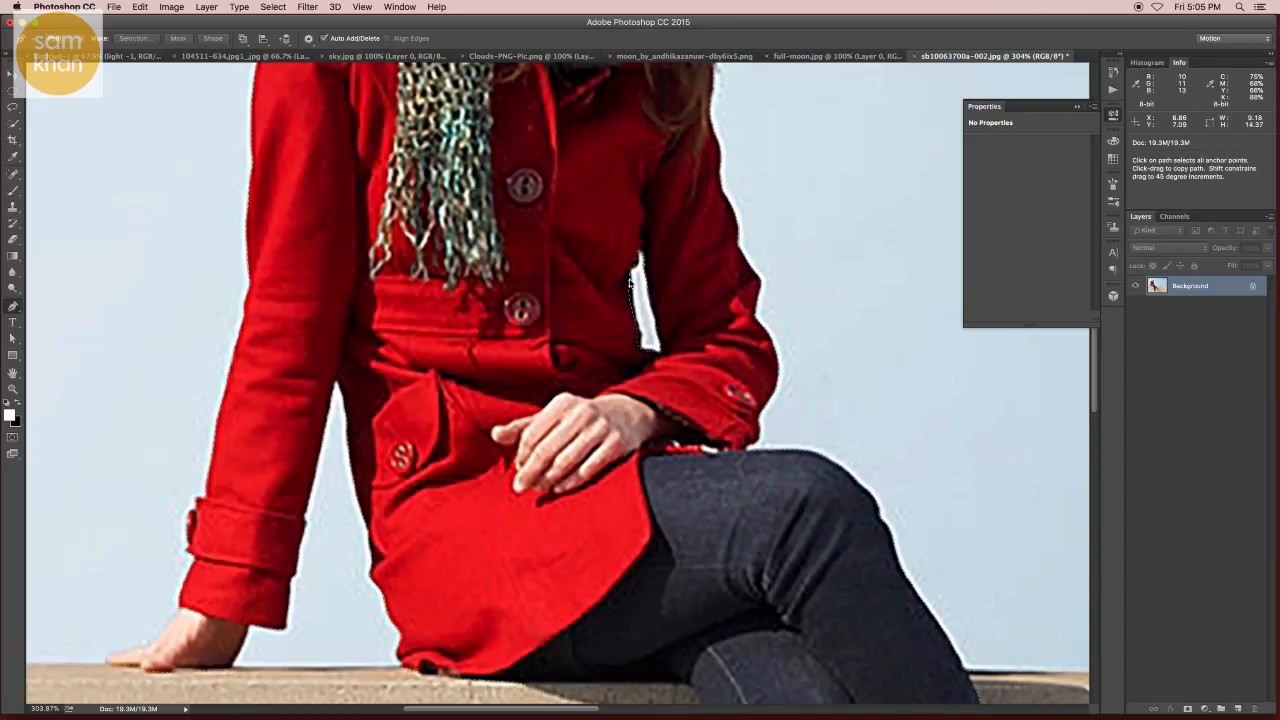
{"action": "key", "text": "super+Return"}
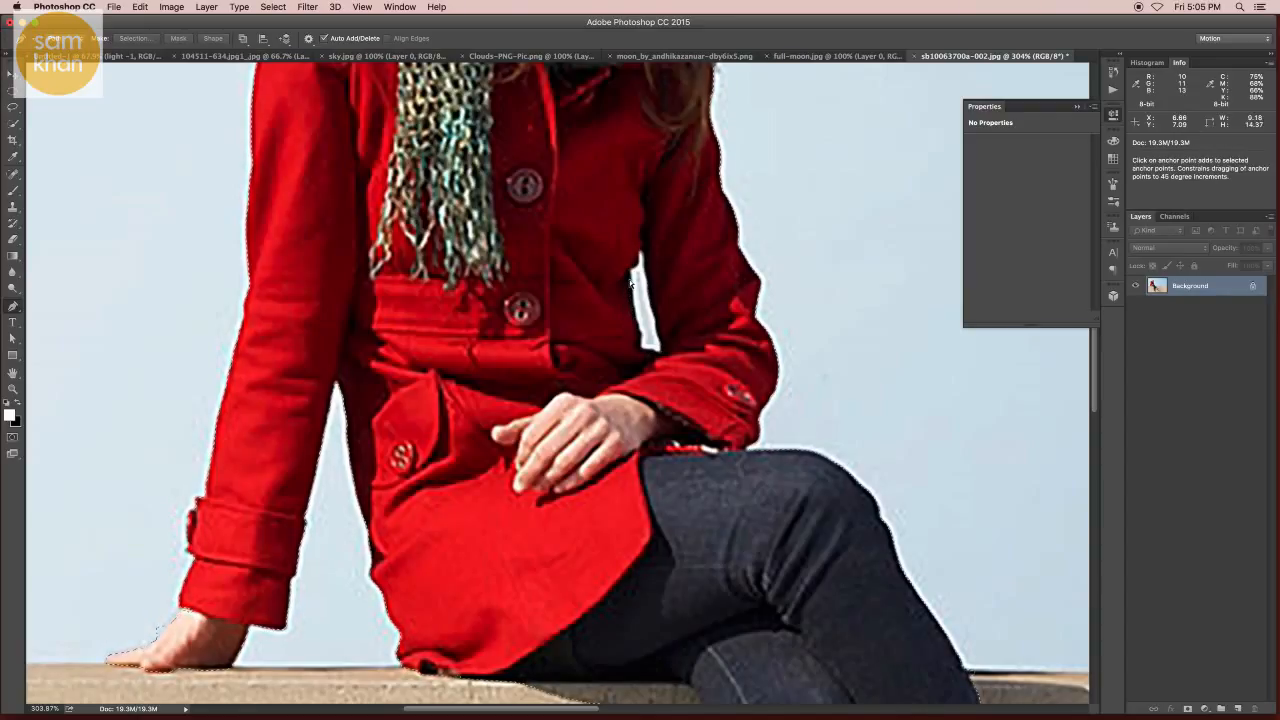
{"action": "key", "text": "super+z"}
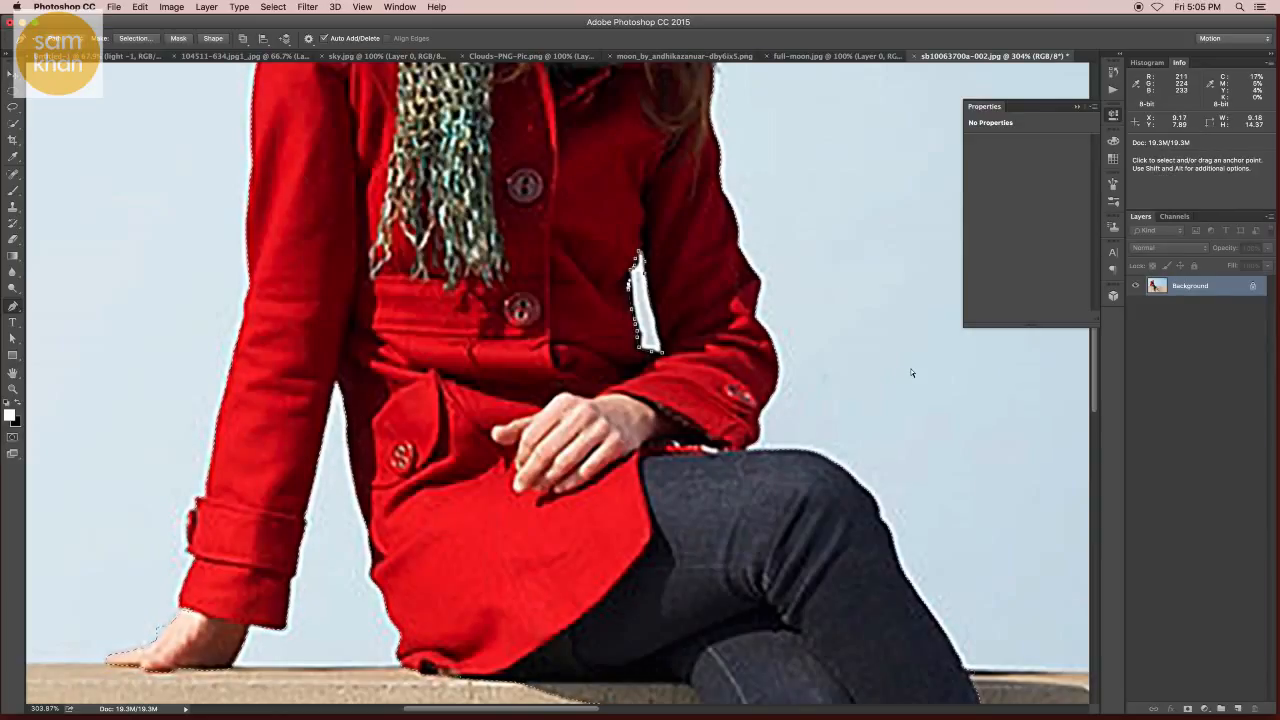
{"action": "key", "text": "super+z"}
{"action": "key", "text": "super+z"}
{"action": "left_click_drag", "start_coordinate": [736, 385], "coordinate": [655, 385]}
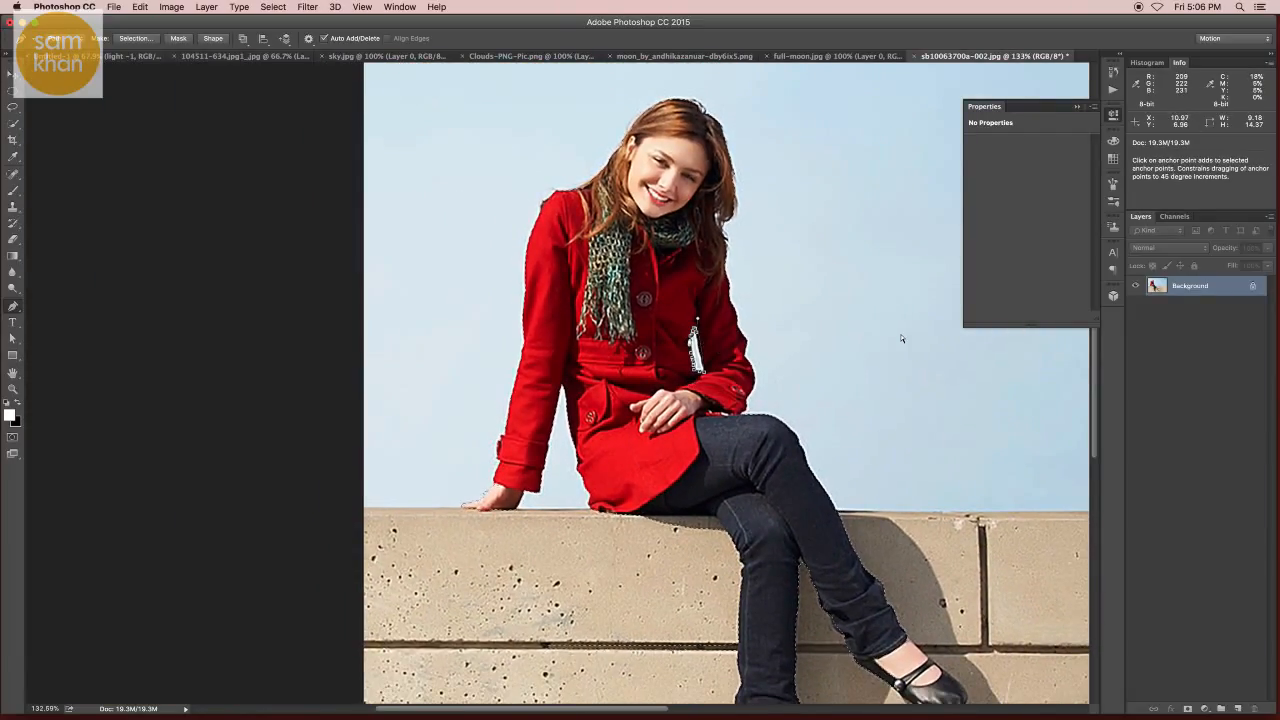
{"action": "key", "text": "super+Return"}
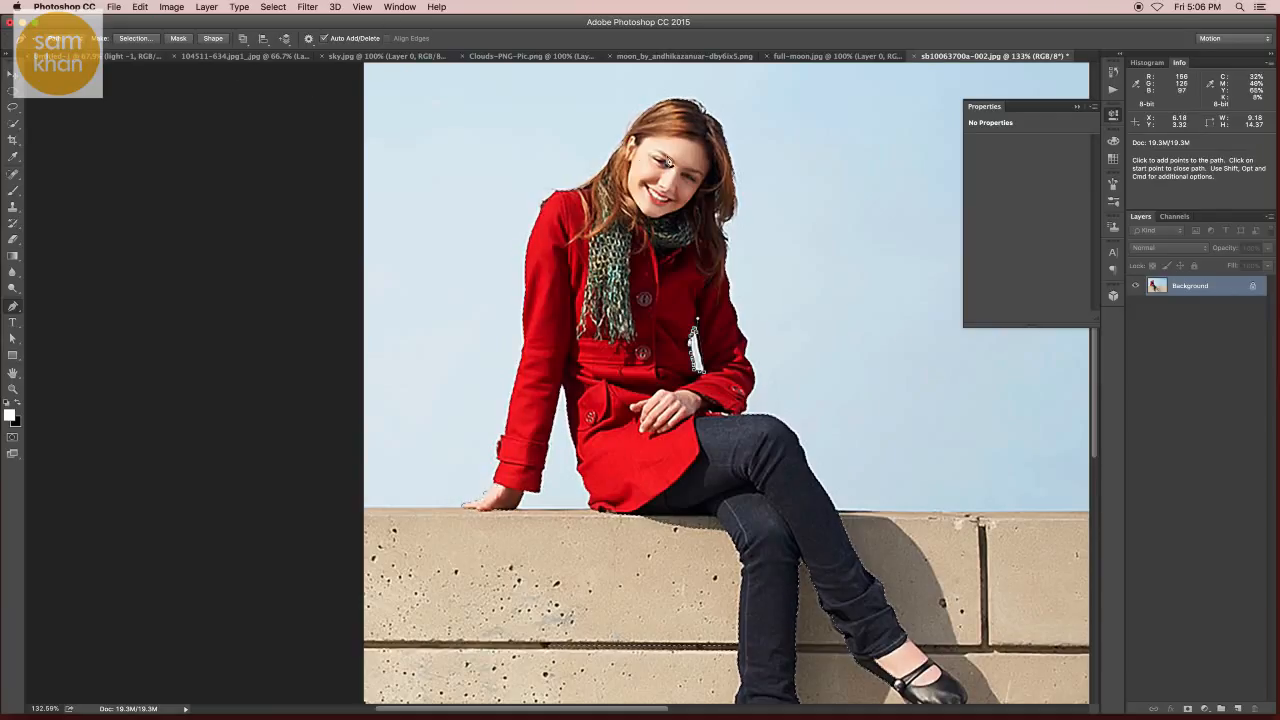
- Copy the selected woman to a new layer, hide the Background layer and delete the sky gap beside her arm
{"action": "key", "text": "v"}
{"action": "key", "text": "super+j"}
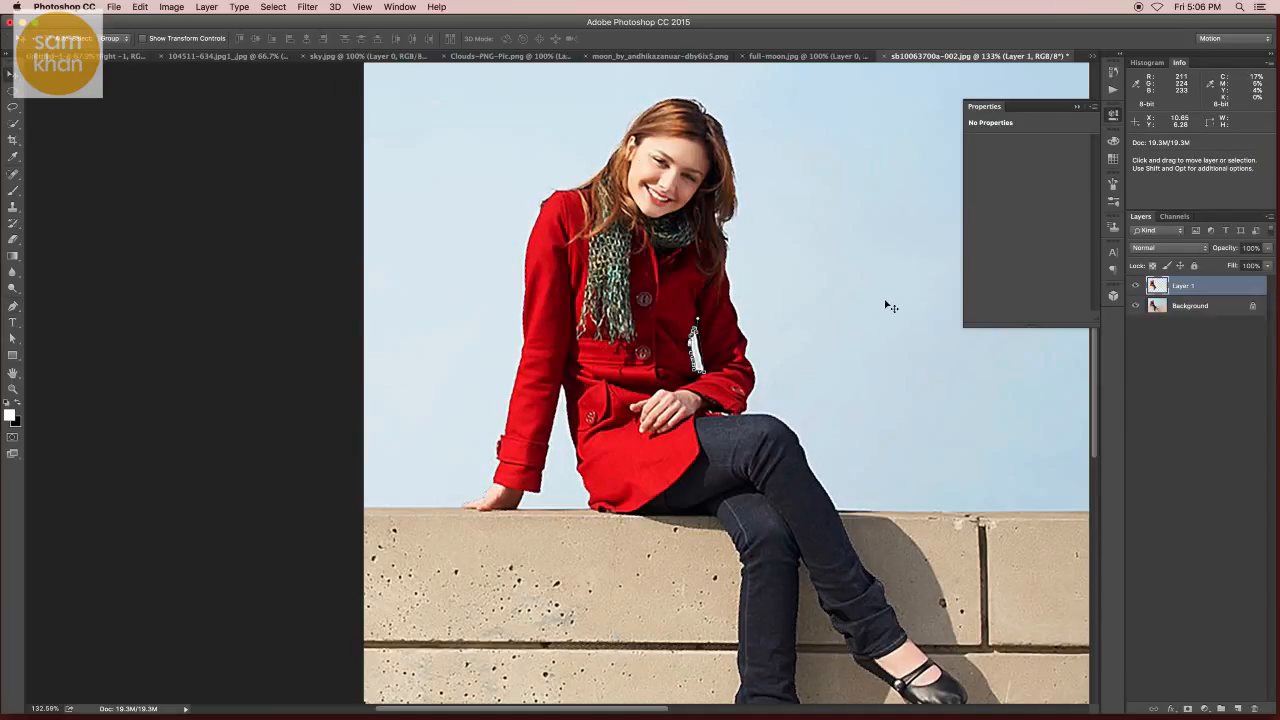
{"action": "left_click", "coordinate": [1136, 306]}
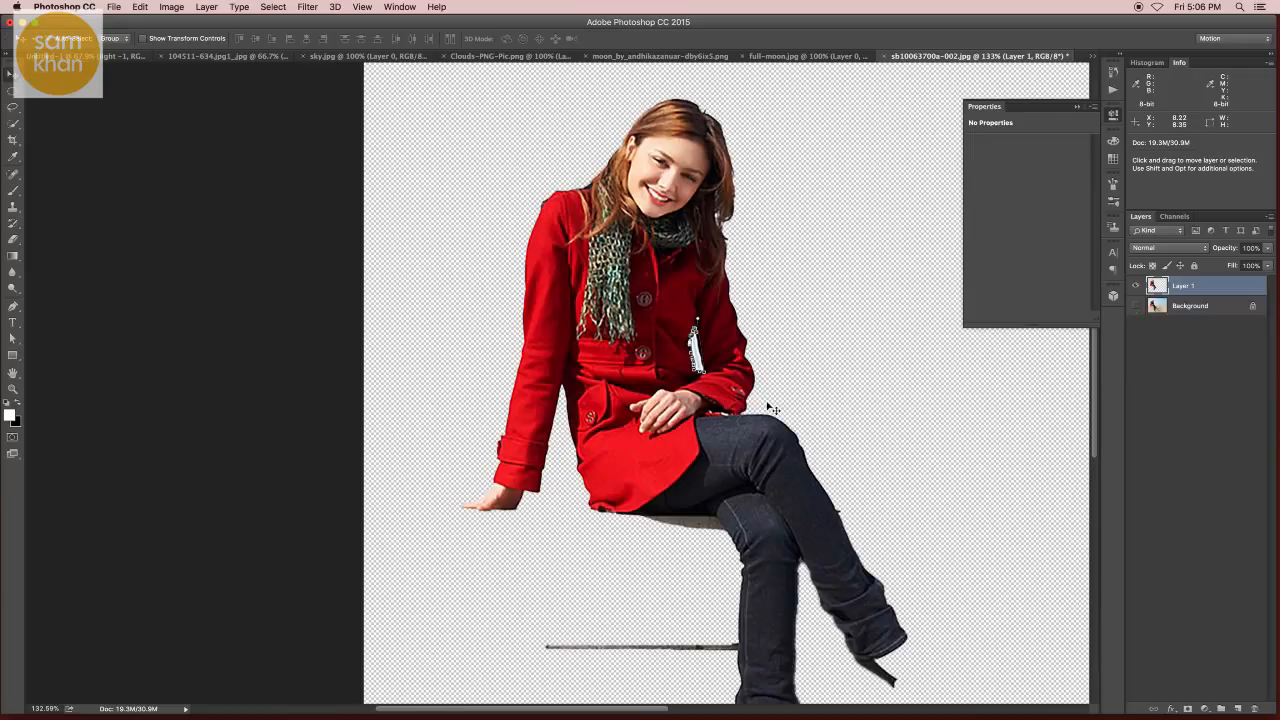
{"action": "key", "text": "Delete"}
- Try to select the wall remnants under the coat with Quick Selection on the cutout layer, then deselect
{"action": "scroll", "coordinate": [670, 547], "scroll_direction": "up", "scroll_amount": 5}
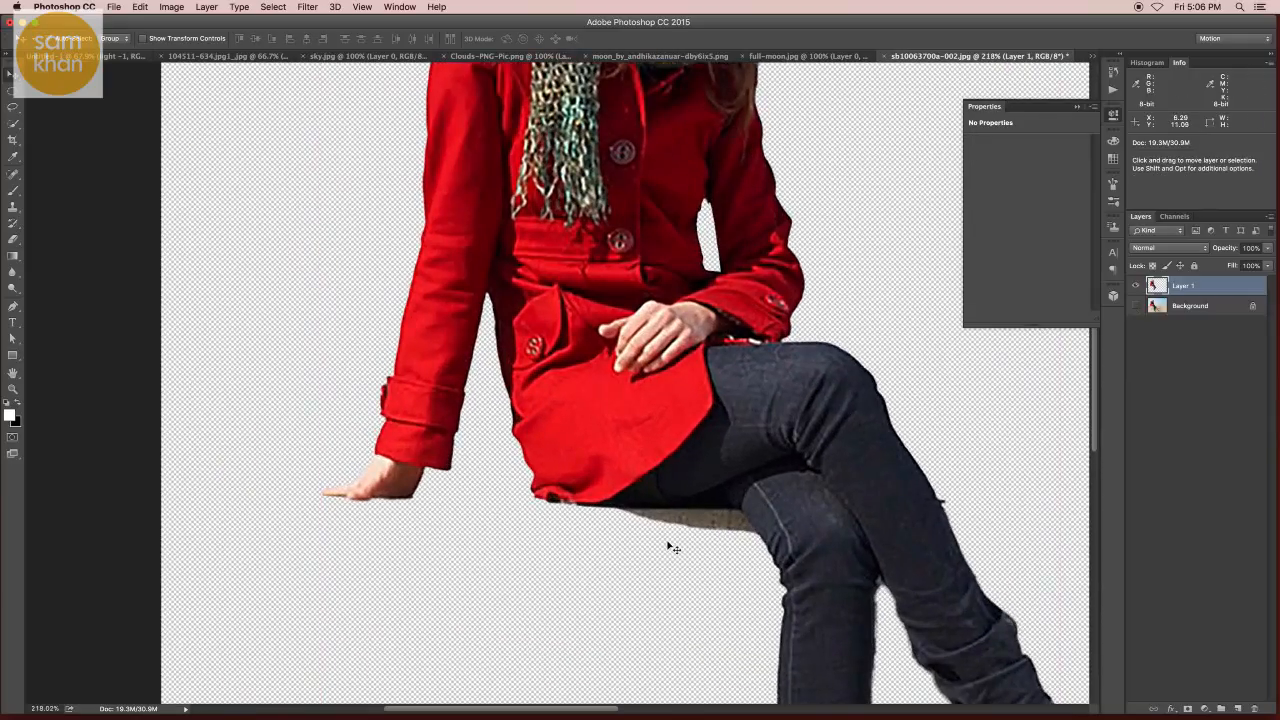
{"action": "key", "text": "w"}
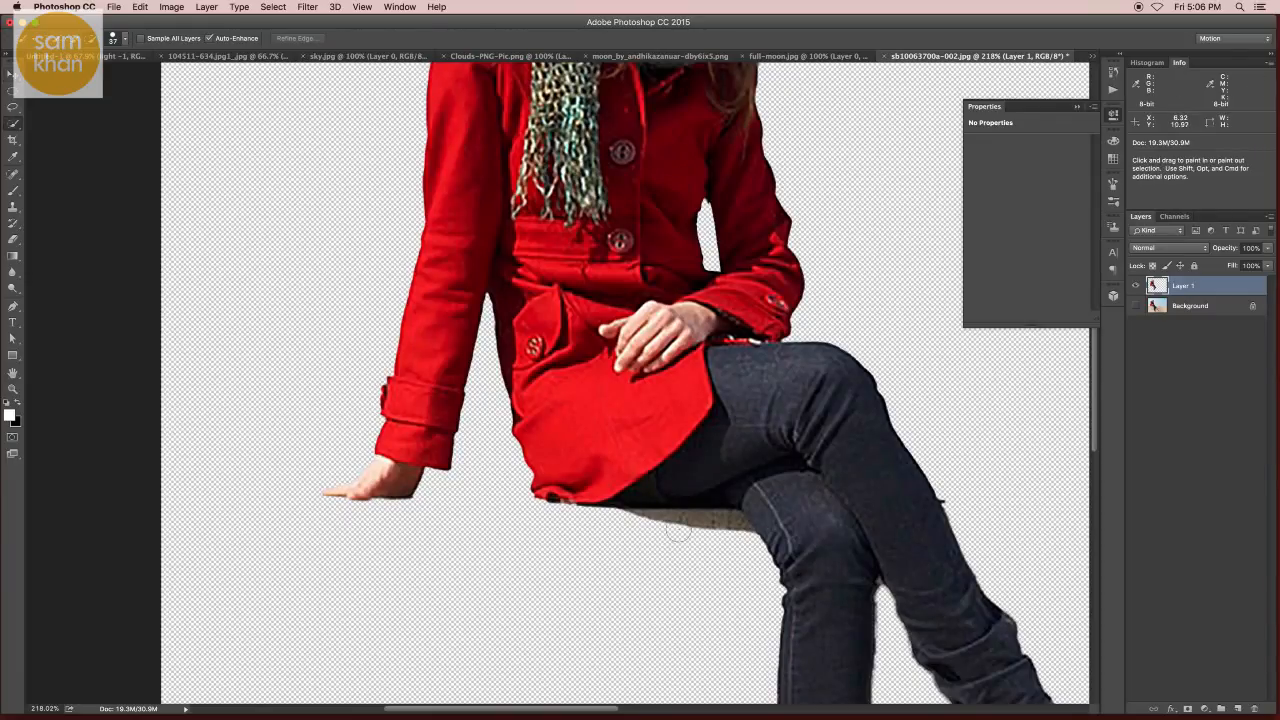
{"action": "left_click", "coordinate": [678, 531]}
{"action": "mouse_move", "coordinate": [735, 588]}
{"action": "left_mouse_down"}
{"action": "mouse_move", "coordinate": [705, 440]}
{"action": "mouse_move", "coordinate": [728, 388]}
{"action": "left_mouse_up"}
{"action": "left_click_drag", "start_coordinate": [684, 534], "coordinate": [634, 591]}
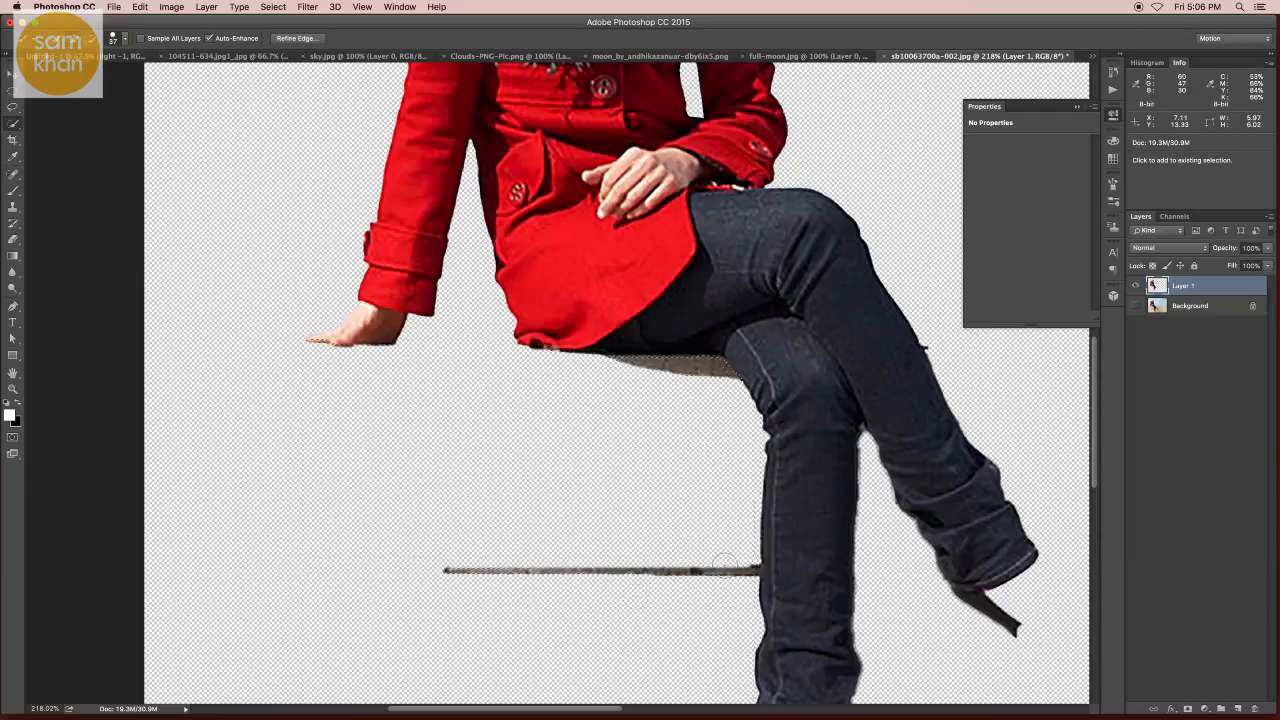
{"action": "key", "text": "super+z"}
{"action": "scroll", "coordinate": [735, 544], "scroll_direction": "right", "scroll_amount": 3}
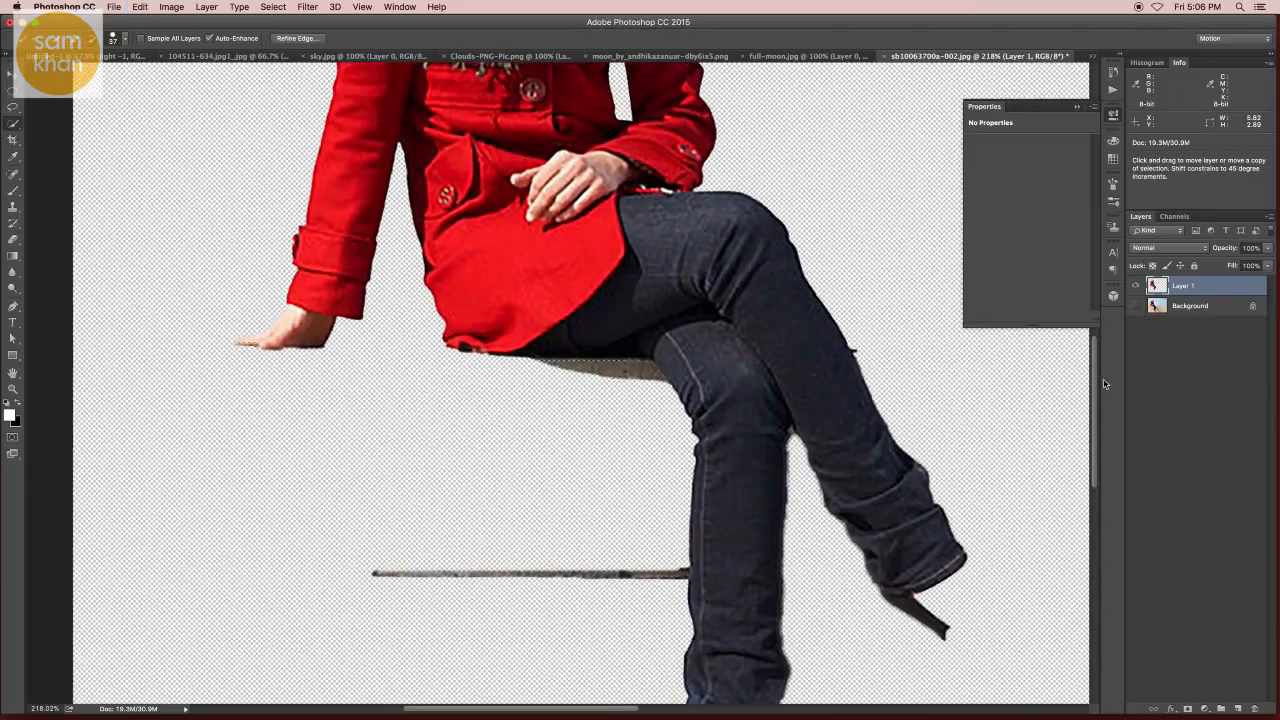
{"action": "key", "text": "super+d"}
- Show the Background layer and undo the layer copy to return to the original selection of the woman
{"action": "left_click", "coordinate": [1135, 305]}
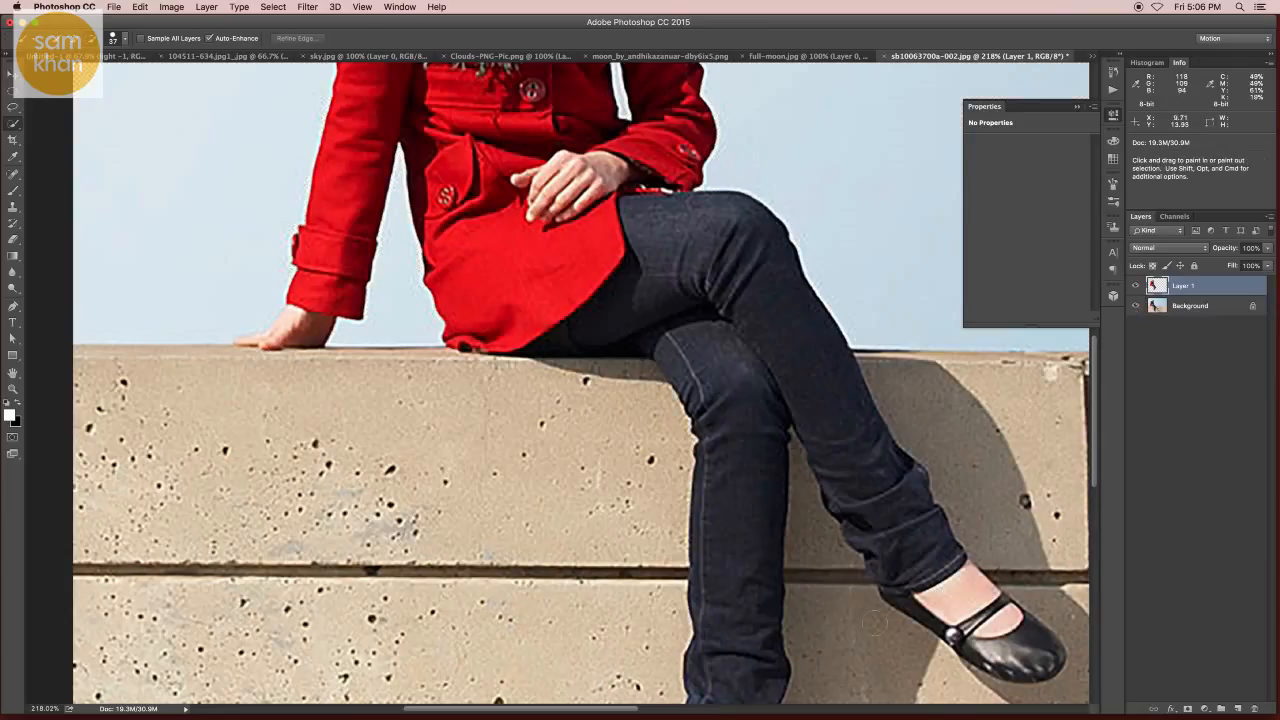
{"action": "scroll", "coordinate": [560, 380], "scroll_direction": "right", "scroll_amount": 2}
{"action": "scroll", "coordinate": [560, 380], "scroll_direction": "down", "scroll_amount": 1}
{"action": "key", "text": "super+z"}
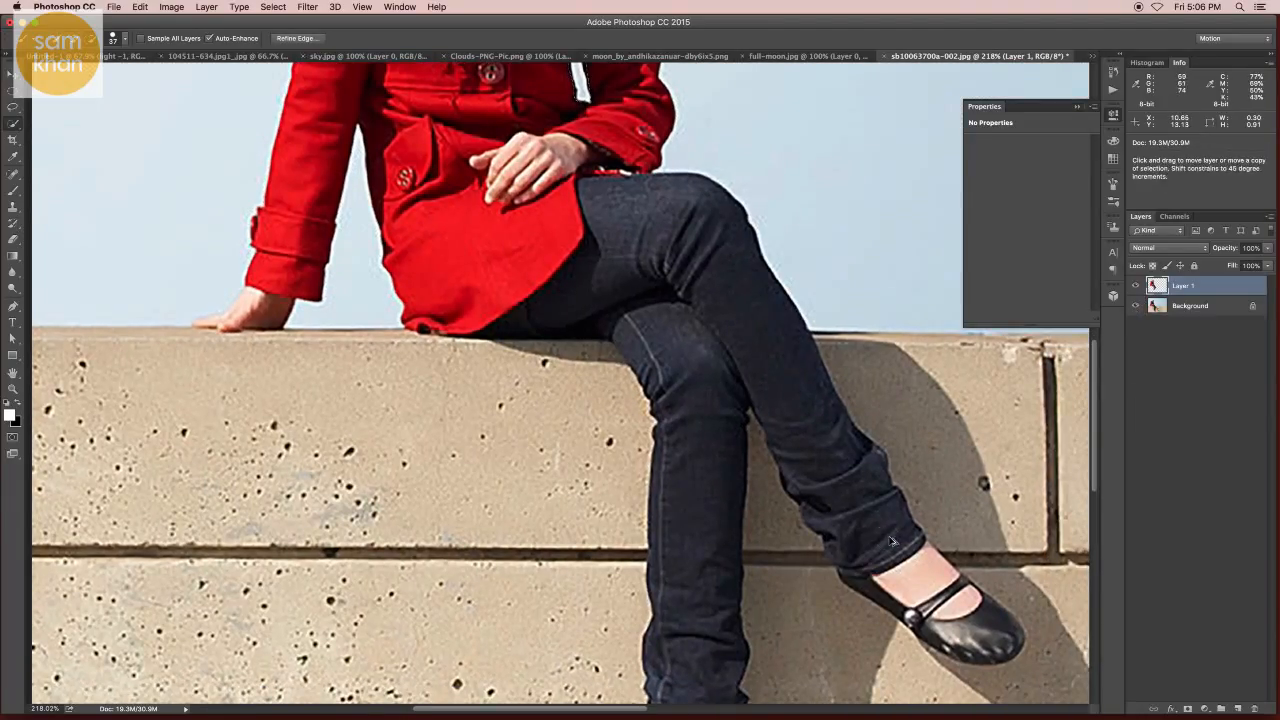
{"action": "key", "text": "super+z"}
{"action": "key", "text": "super+z"}
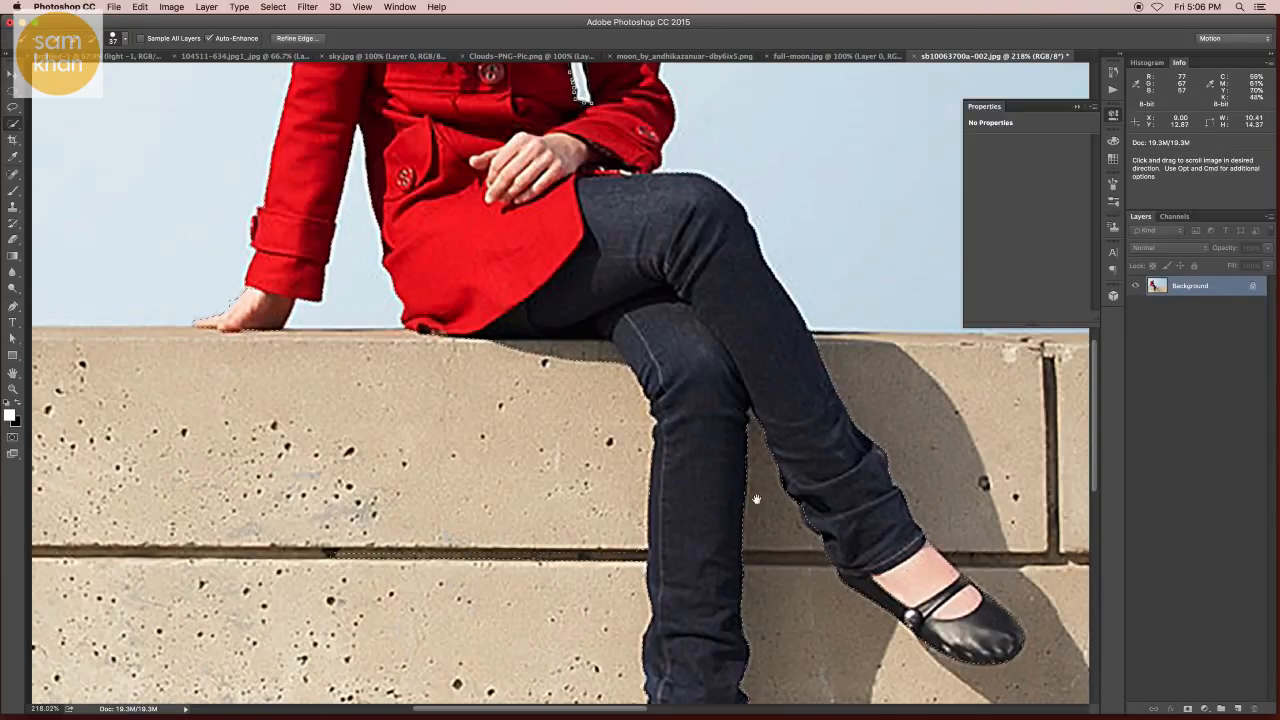
- Extend the Quick Selection to include both shoes and the wall section beside and below the woman's supporting hand
{"action": "scroll", "coordinate": [726, 458], "scroll_direction": "down", "scroll_amount": 3}
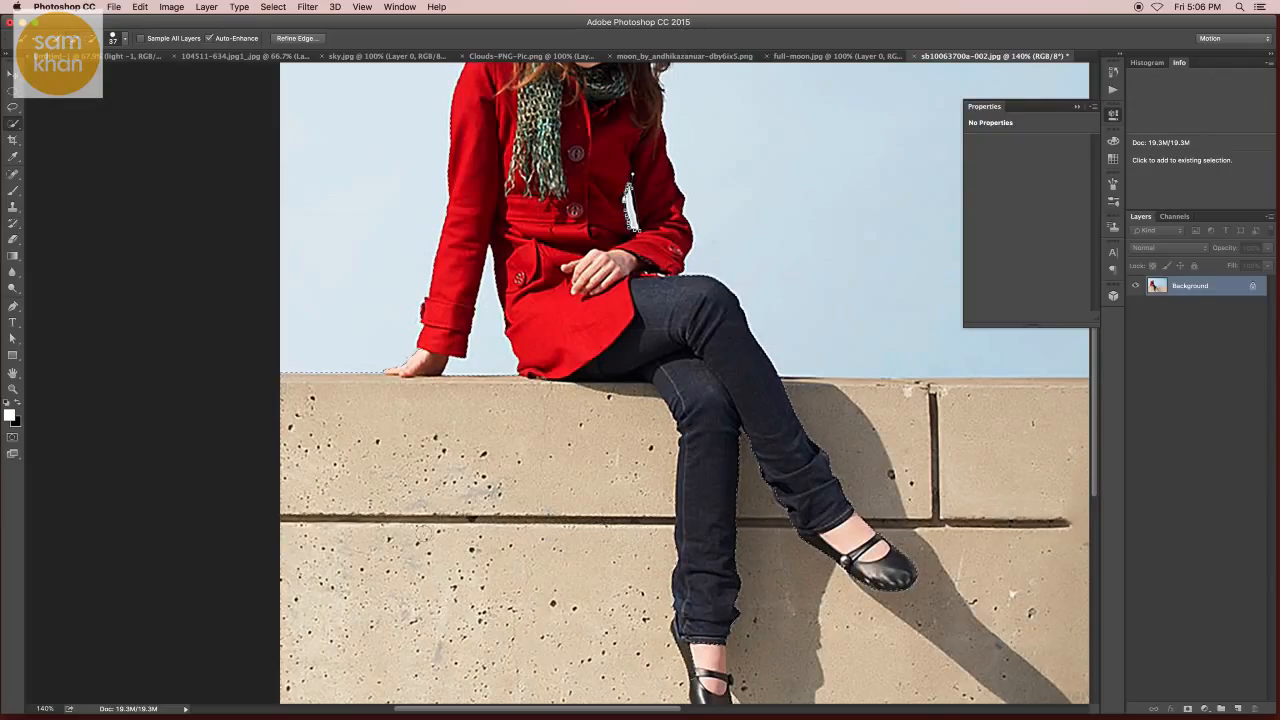
{"action": "left_click_drag", "start_coordinate": [858, 600], "coordinate": [762, 478]}
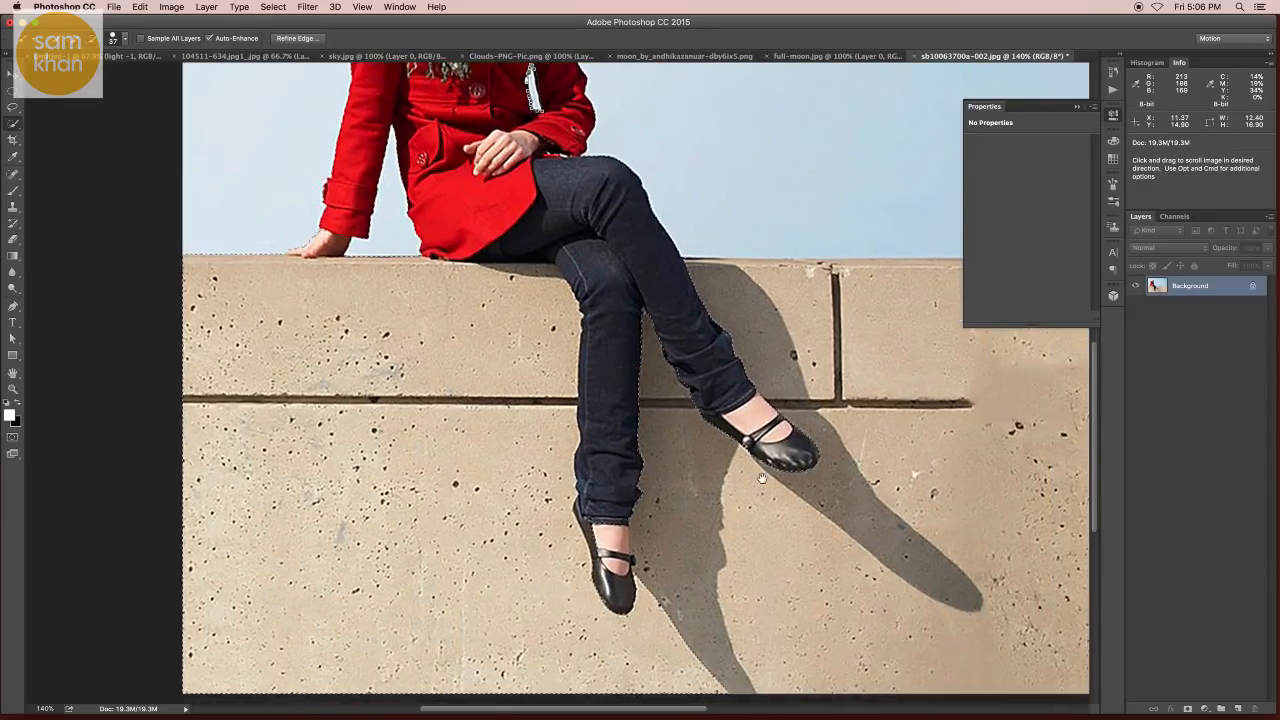
{"action": "left_click_drag", "start_coordinate": [679, 421], "coordinate": [682, 425]}
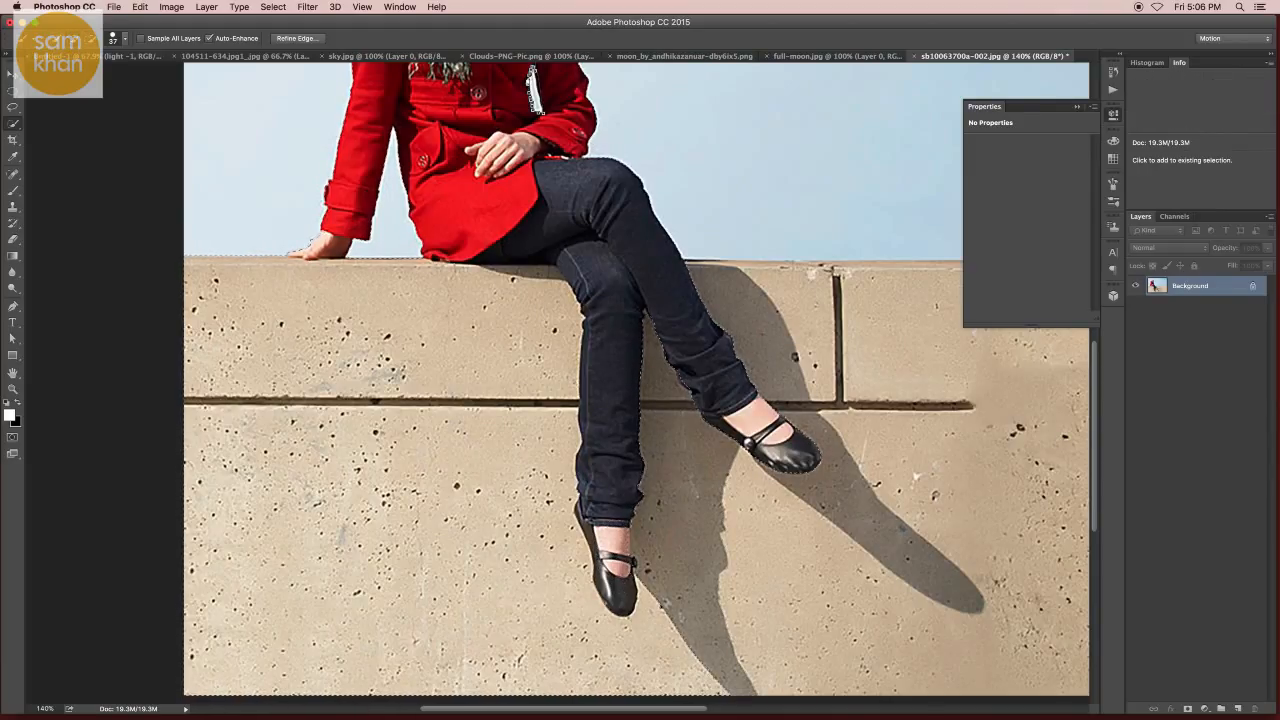
{"action": "scroll", "coordinate": [636, 428], "scroll_direction": "down", "scroll_amount": 5}
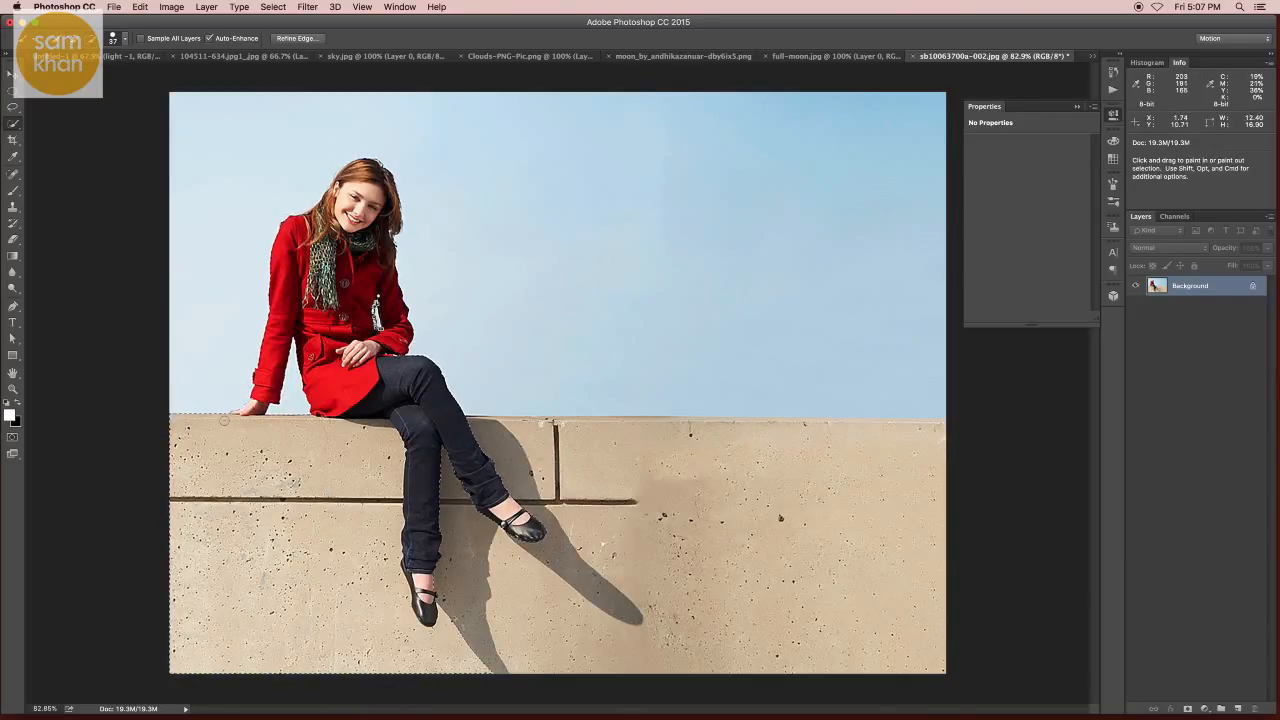
{"action": "left_click", "coordinate": [224, 420]}
- Copy the selection to a new layer, hide the Background layer and delete the wall section from the copy
{"action": "key", "text": "super"}
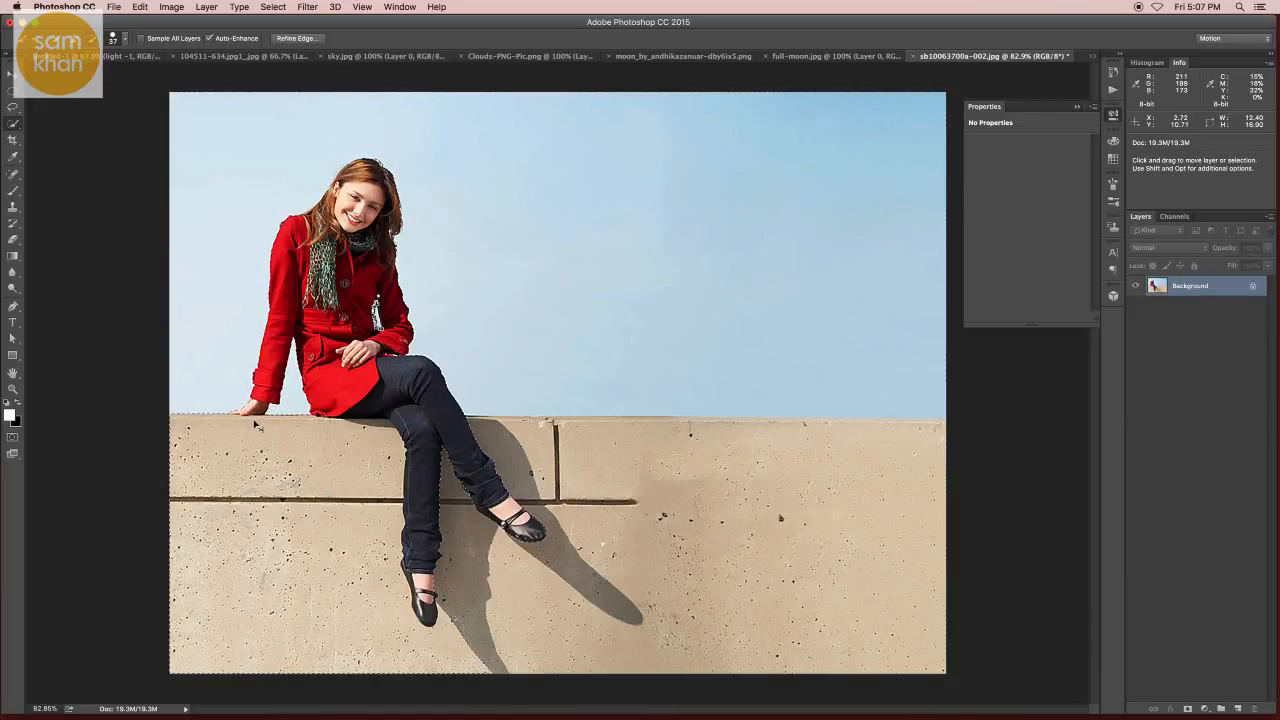
{"action": "key", "text": "super+j"}
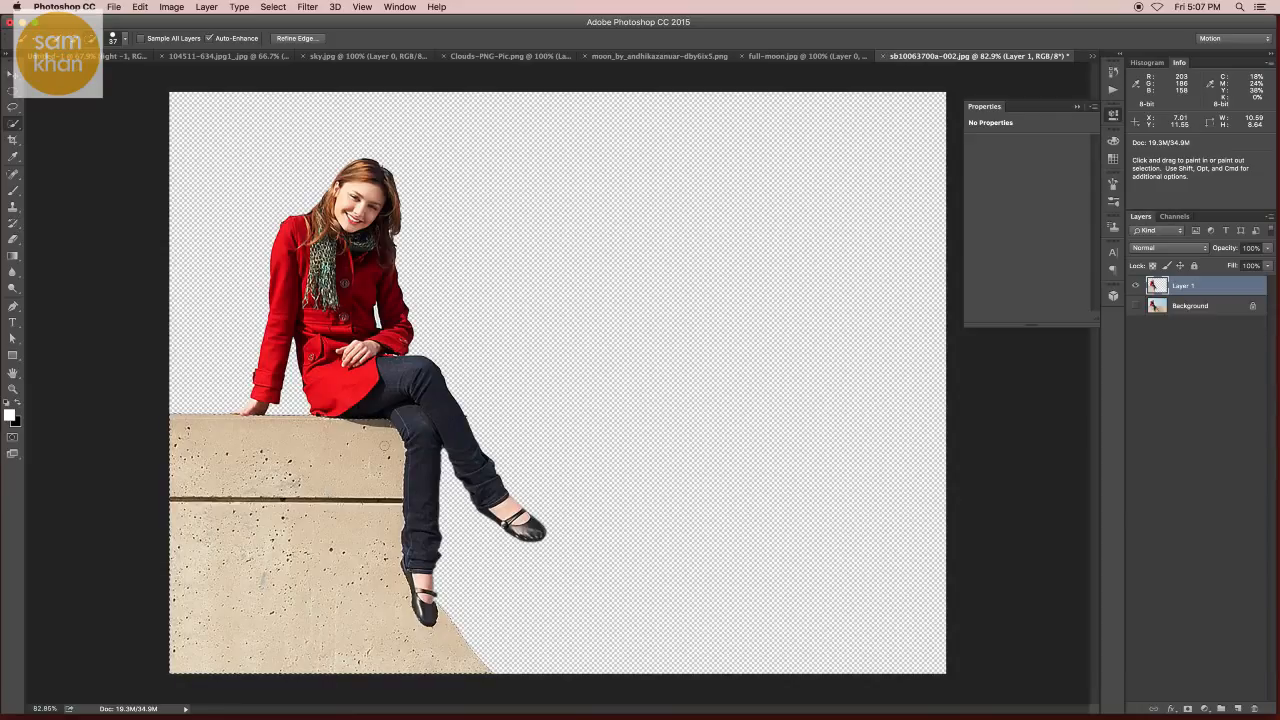
{"action": "key", "text": "Delete"}
{"action": "key", "text": "v"}
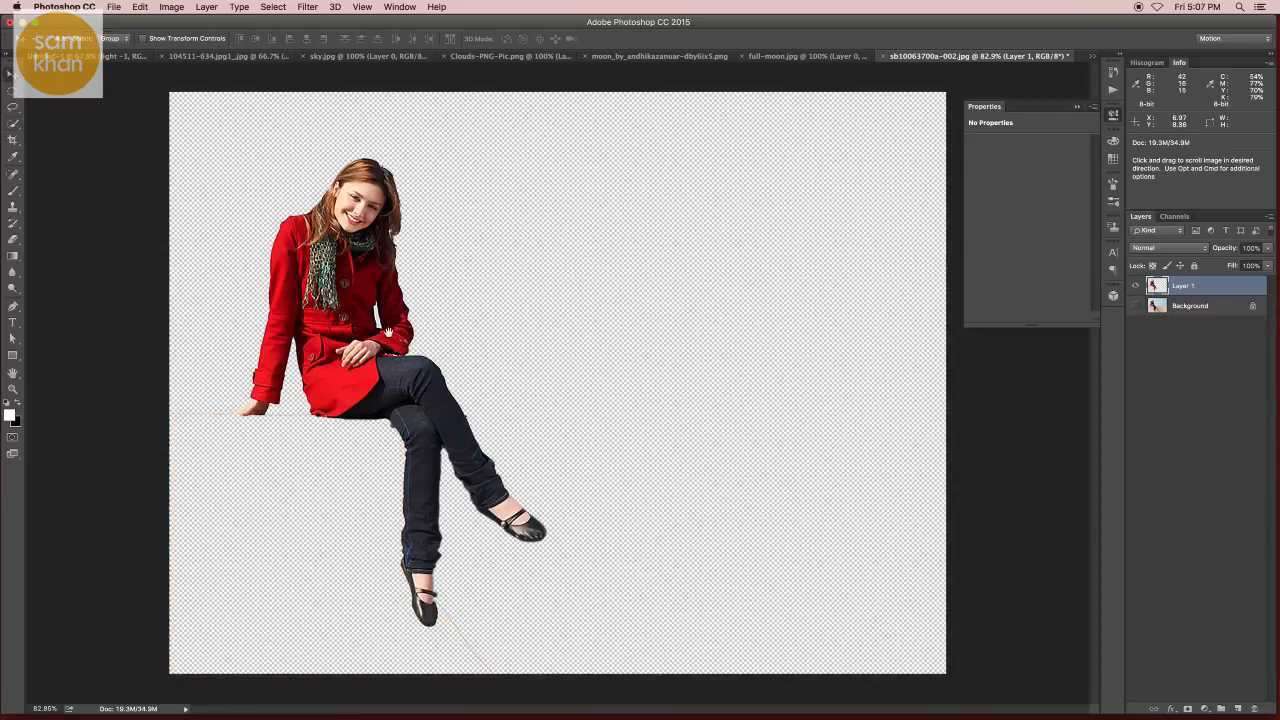
- Erase the thin leftover wall lines around the resting hand, under the coat and below the shoes with a hard round Eraser
{"action": "left_click_drag", "start_coordinate": [228, 430], "coordinate": [455, 468]}
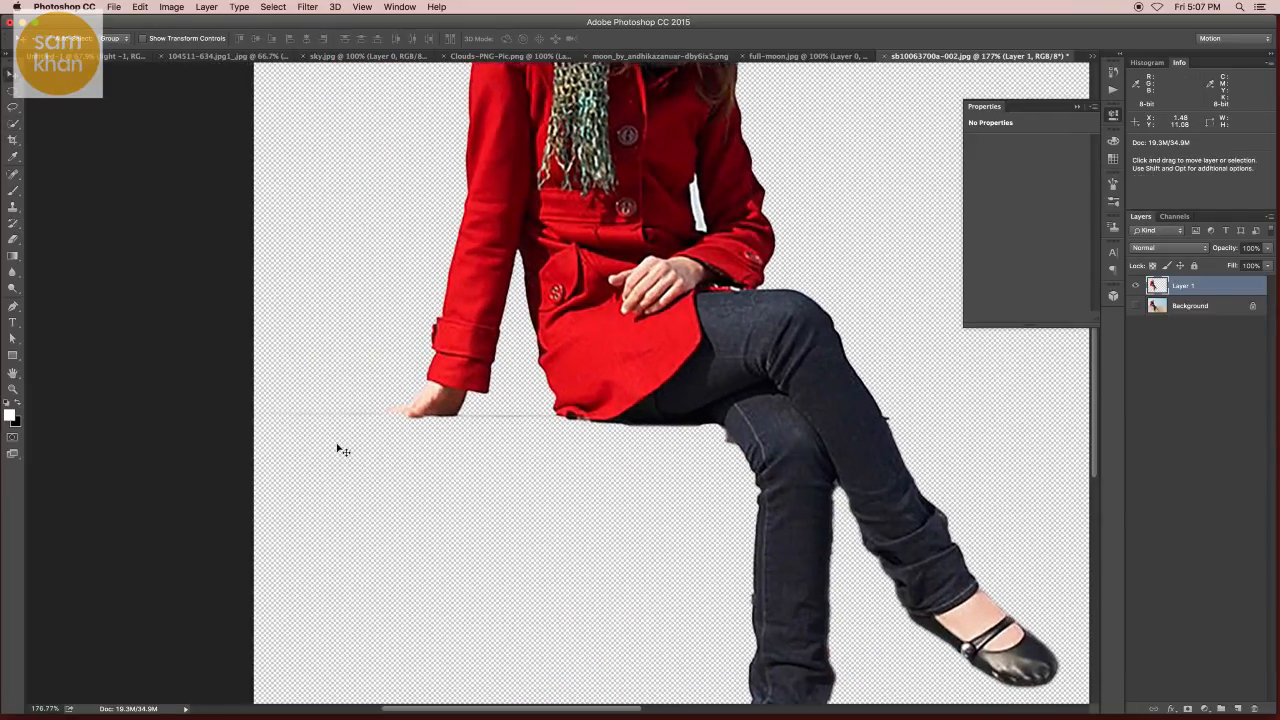
{"action": "key", "text": "e"}
{"action": "left_click_drag", "start_coordinate": [486, 523], "coordinate": [410, 530]}
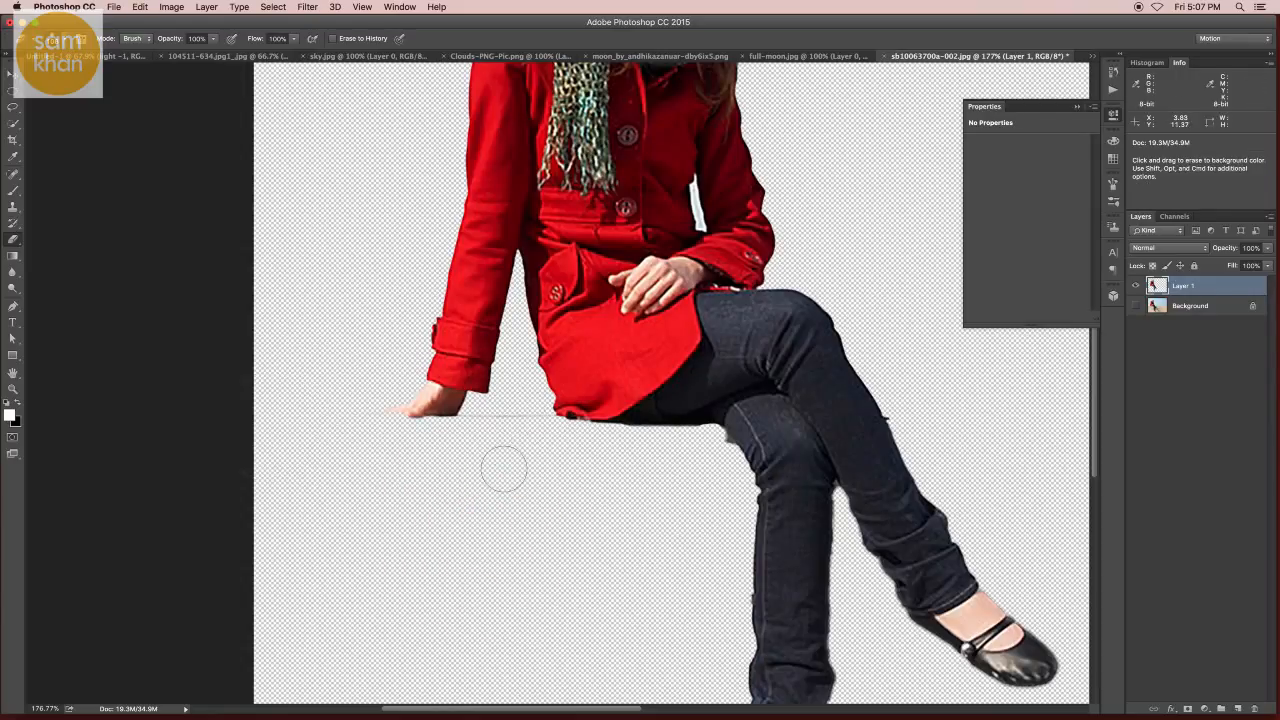
{"action": "right_click", "coordinate": [552, 498]}
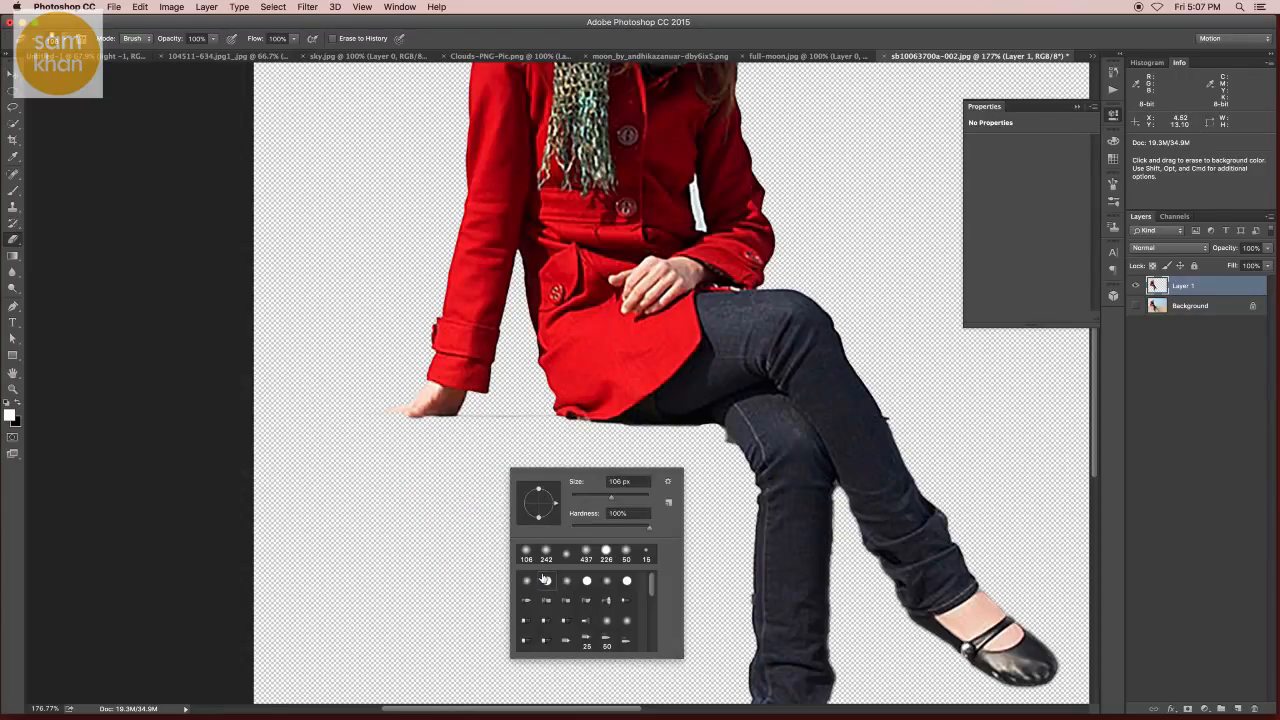
{"action": "left_click", "coordinate": [486, 440]}
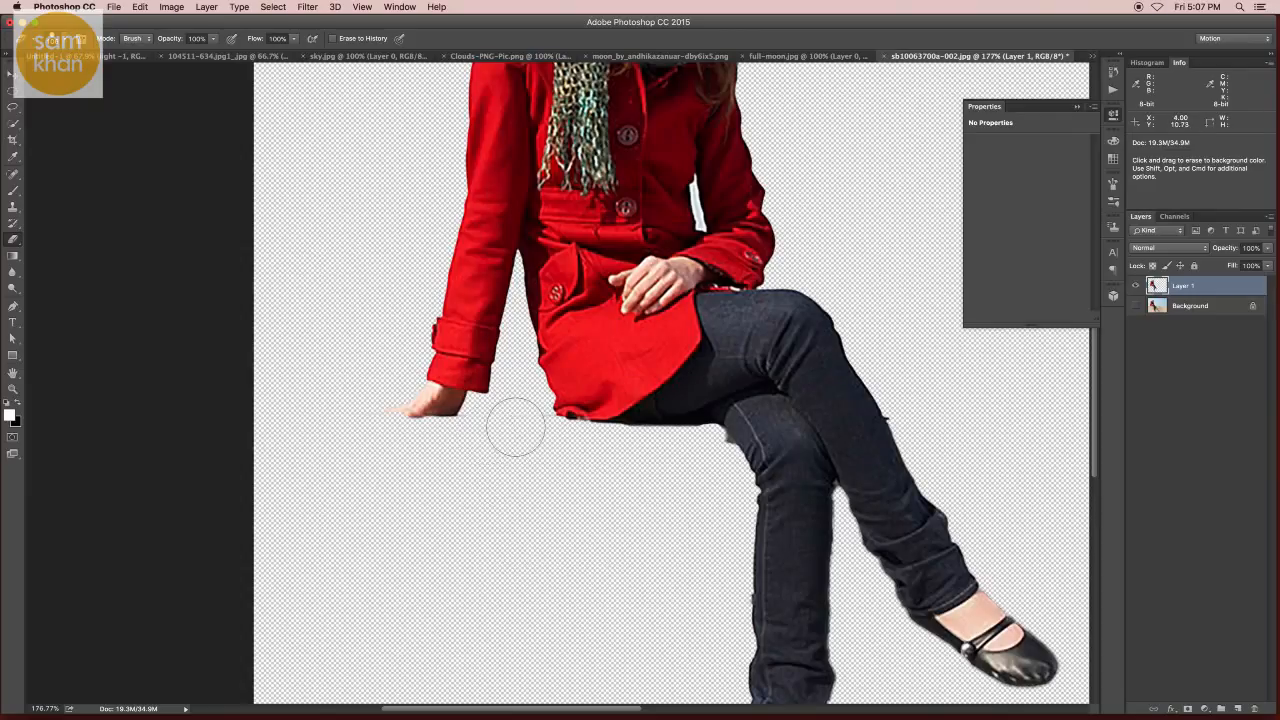
{"action": "left_click_drag", "start_coordinate": [608, 534], "coordinate": [469, 329]}
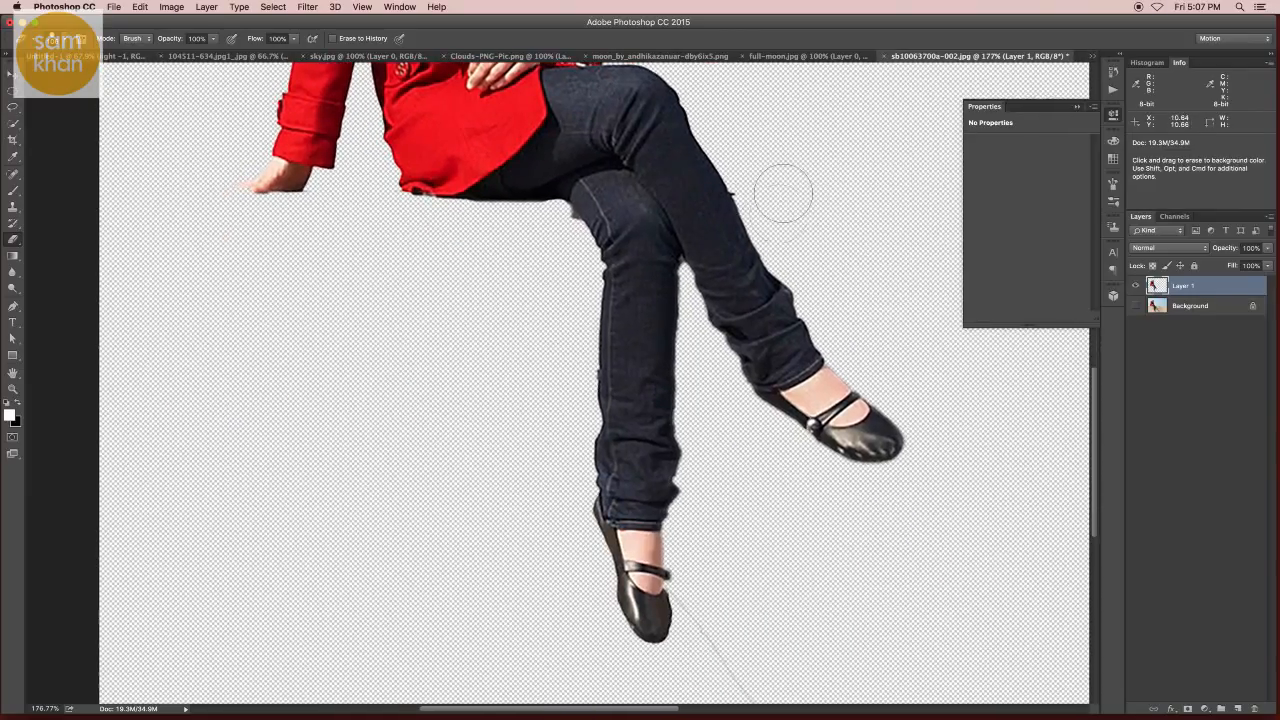
{"action": "left_click_drag", "start_coordinate": [711, 617], "coordinate": [587, 349]}
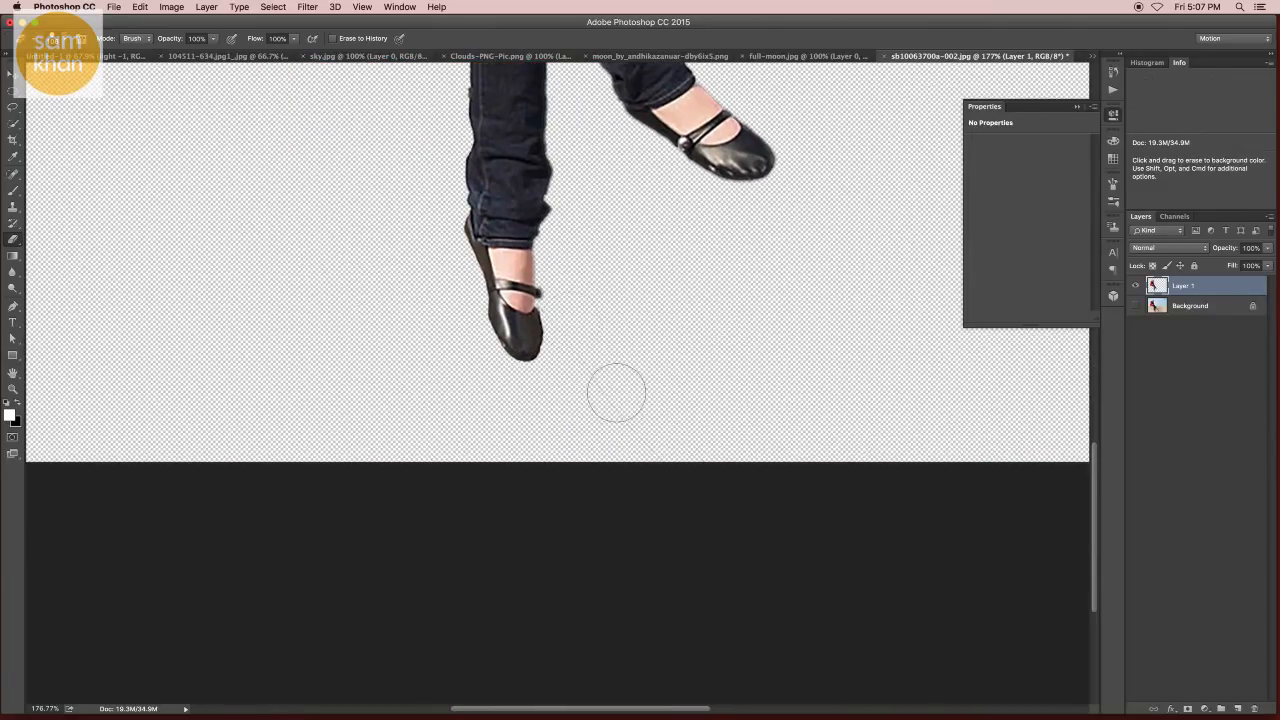
{"action": "scroll", "coordinate": [600, 426], "scroll_direction": "down", "scroll_amount": 10}
- Move the cut-out woman into the night lake composite in front of the crescent and bring her layer to the top
{"action": "key", "text": "v"}
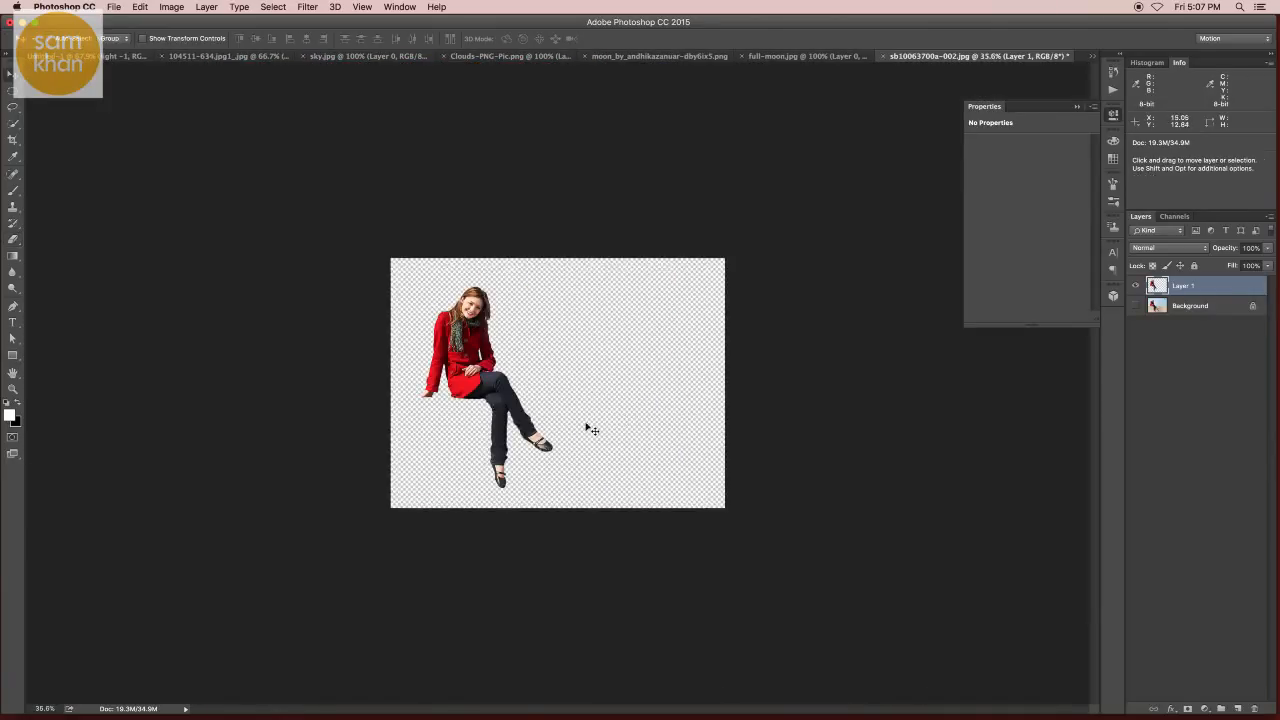
{"action": "left_click_drag", "start_coordinate": [590, 430], "coordinate": [118, 56]}
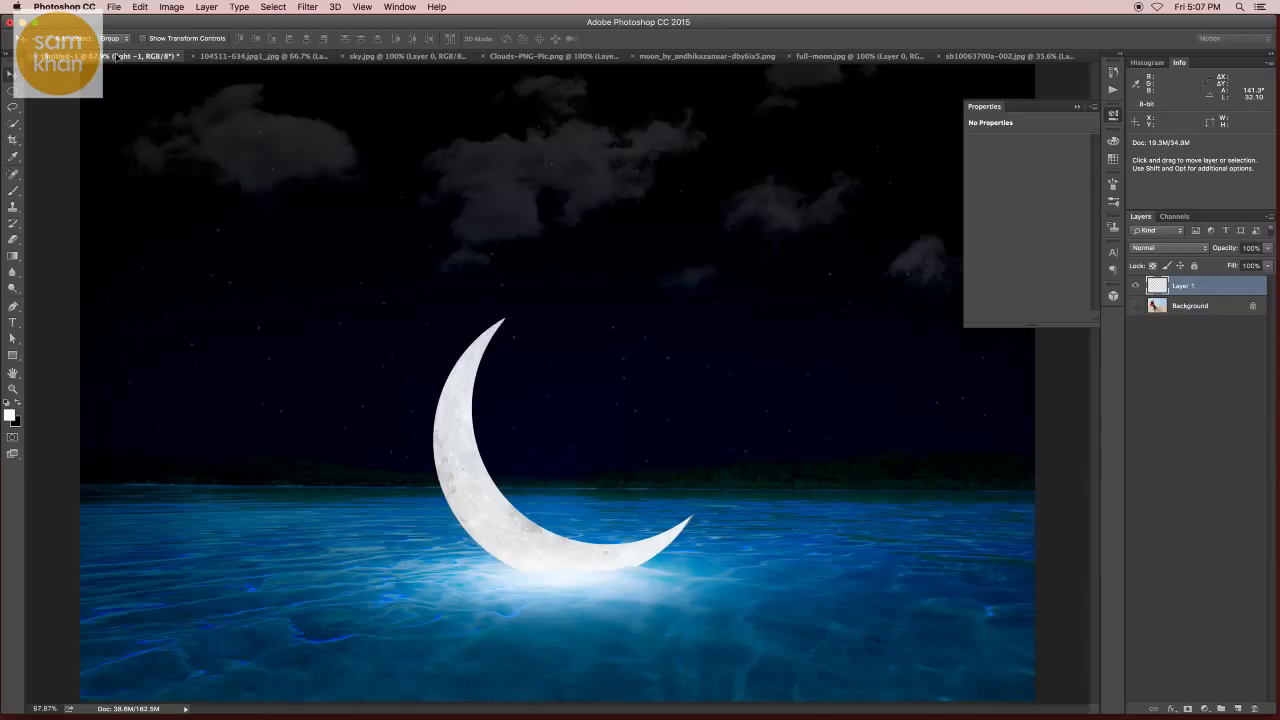
{"action": "left_click_drag", "start_coordinate": [560, 514], "coordinate": [591, 528]}
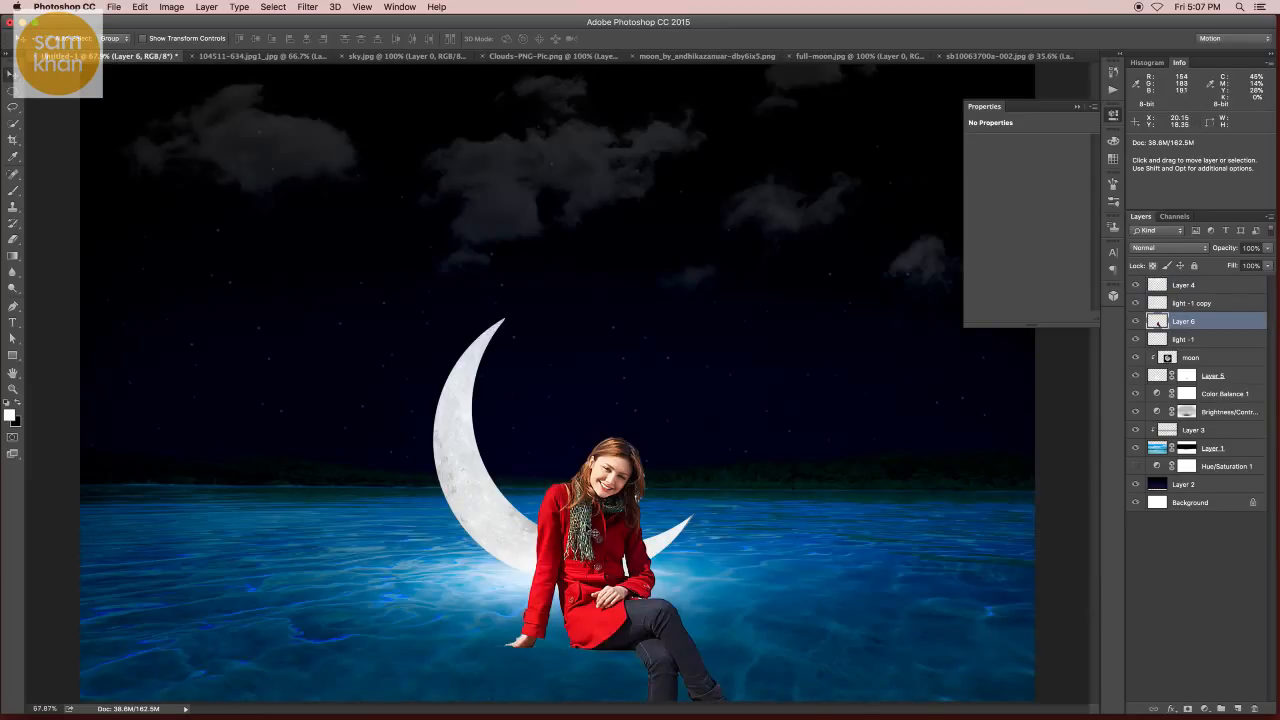
{"action": "key", "text": "super+shift+bracketright"}
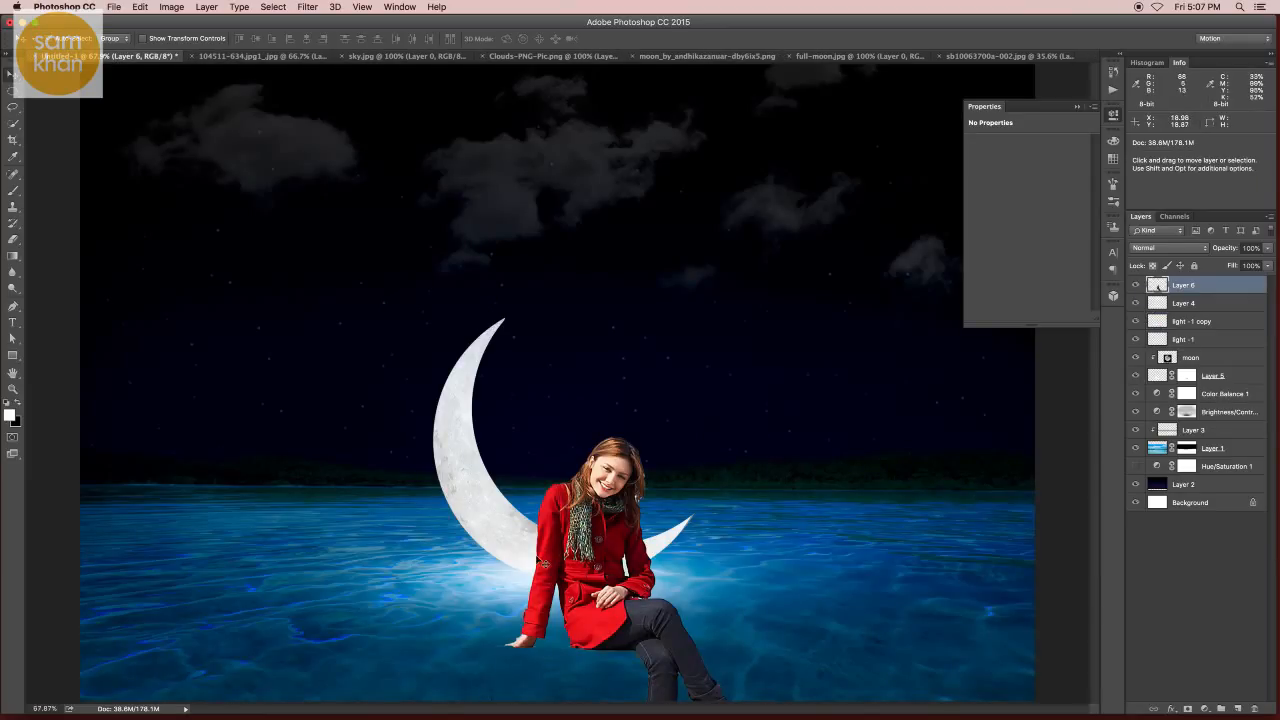
- Scale the cut-out woman down to about 15% and seat her on the crescent's lower inner curve
{"action": "key", "text": "super+t"}
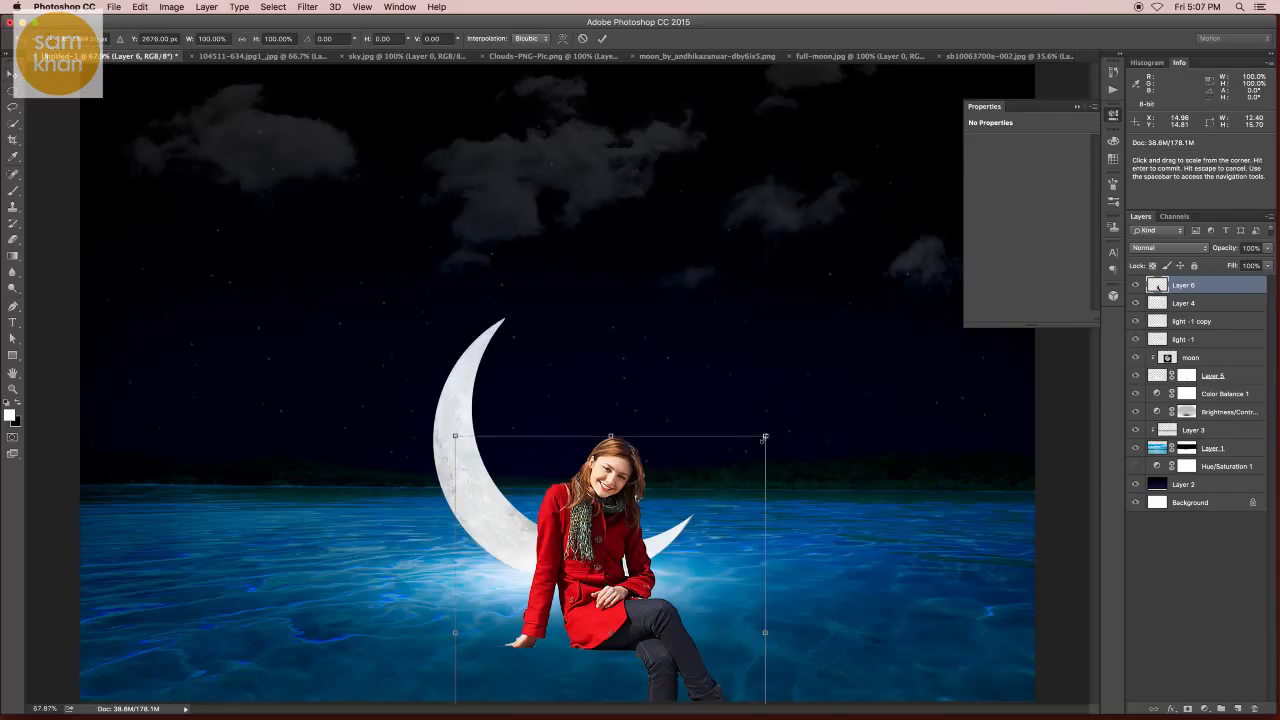
{"action": "left_click_drag", "start_coordinate": [766, 434], "coordinate": [641, 592]}
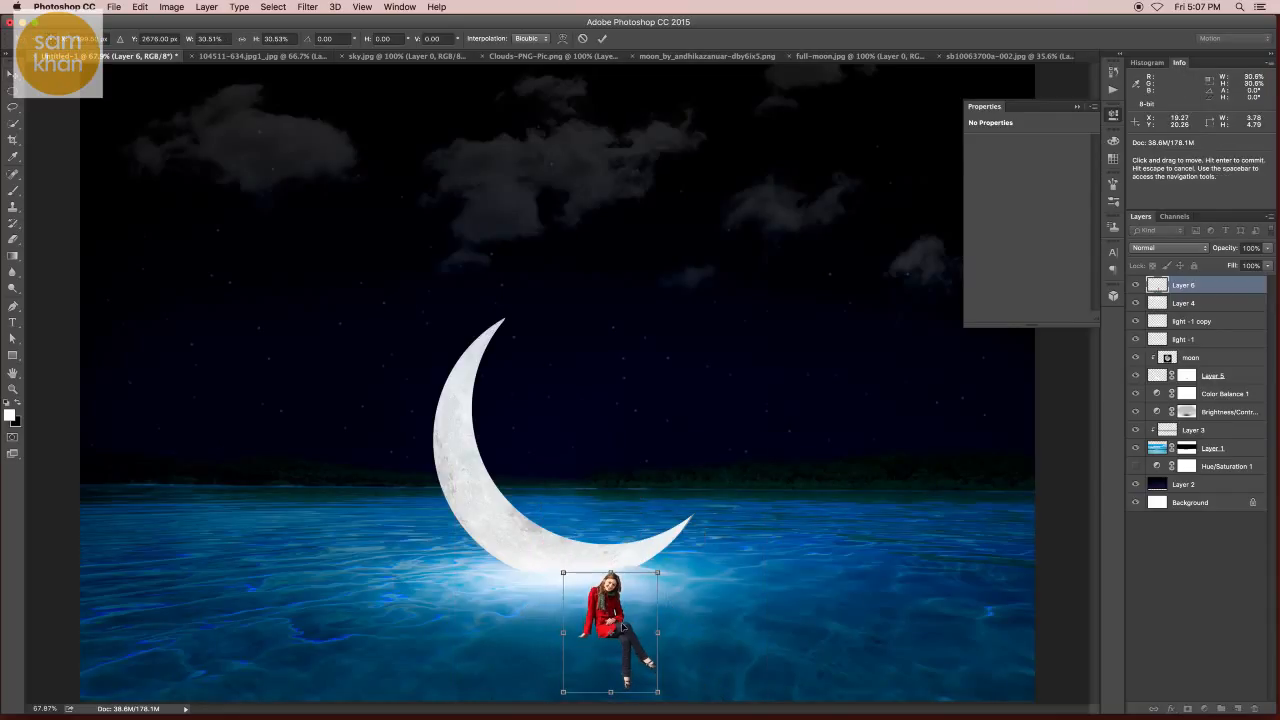
{"action": "left_click_drag", "start_coordinate": [610, 668], "coordinate": [601, 552]}
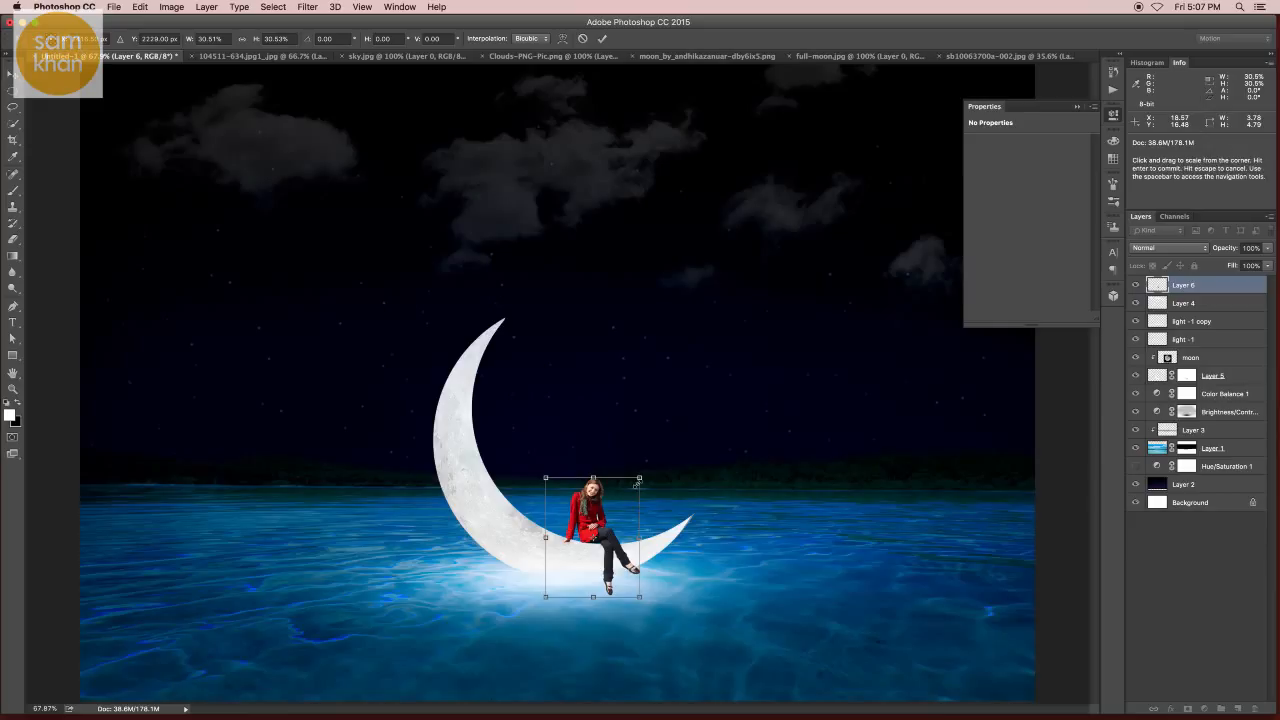
{"action": "left_click_drag", "start_coordinate": [640, 474], "coordinate": [615, 514]}
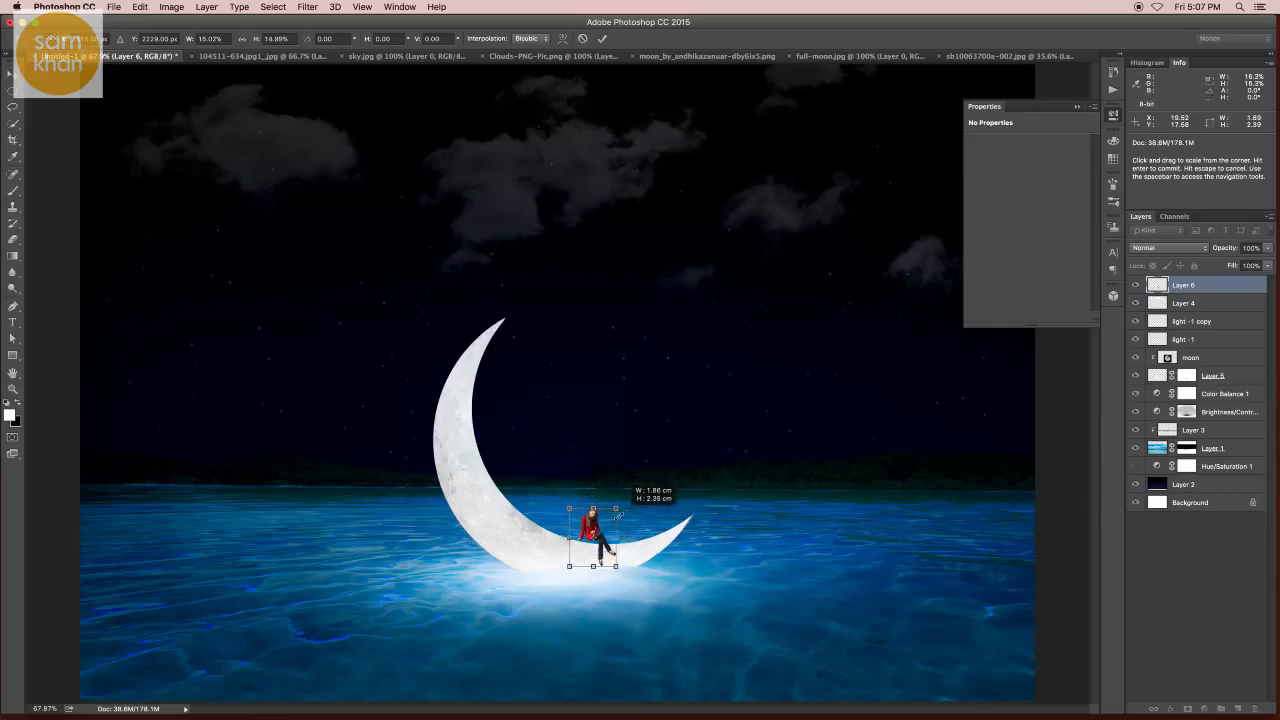
{"action": "key", "text": "super+space"}
{"action": "left_click_drag", "start_coordinate": [584, 564], "coordinate": [645, 576]}
{"action": "left_click_drag", "start_coordinate": [601, 519], "coordinate": [689, 494]}
{"action": "key", "text": "Return"}
{"action": "scroll", "coordinate": [650, 531], "scroll_direction": "up", "scroll_amount": 5}
{"action": "scroll", "coordinate": [690, 472], "scroll_direction": "down", "scroll_amount": 5}
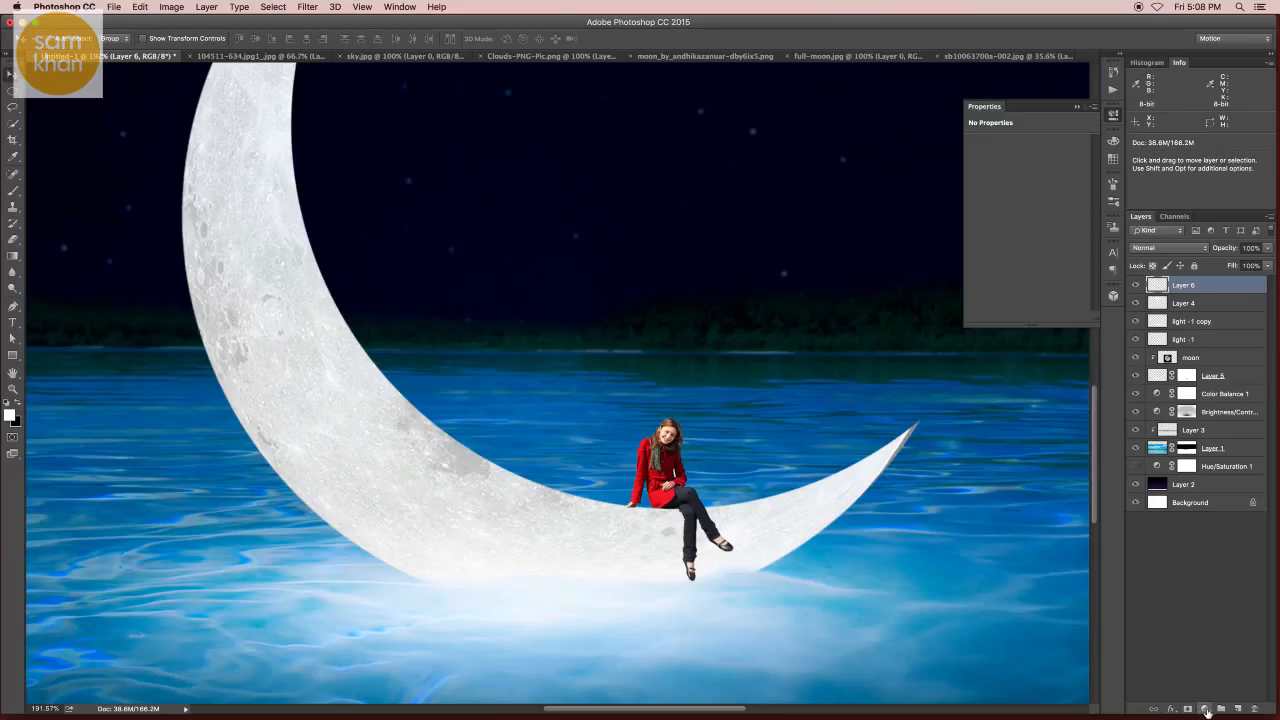
- Clip a Curves adjustment with its white point at input 86 to the woman's layer and invert its mask to black
{"action": "left_click", "coordinate": [1205, 709]}
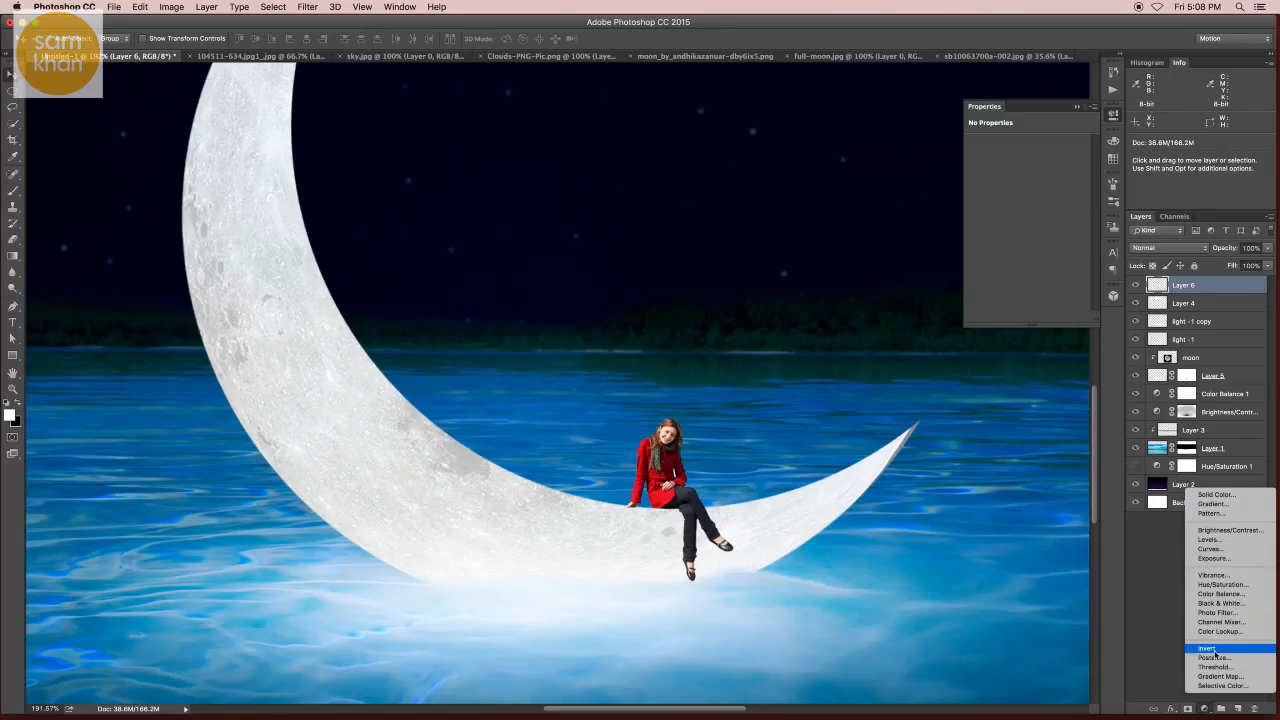
{"action": "key", "text": "Escape"}
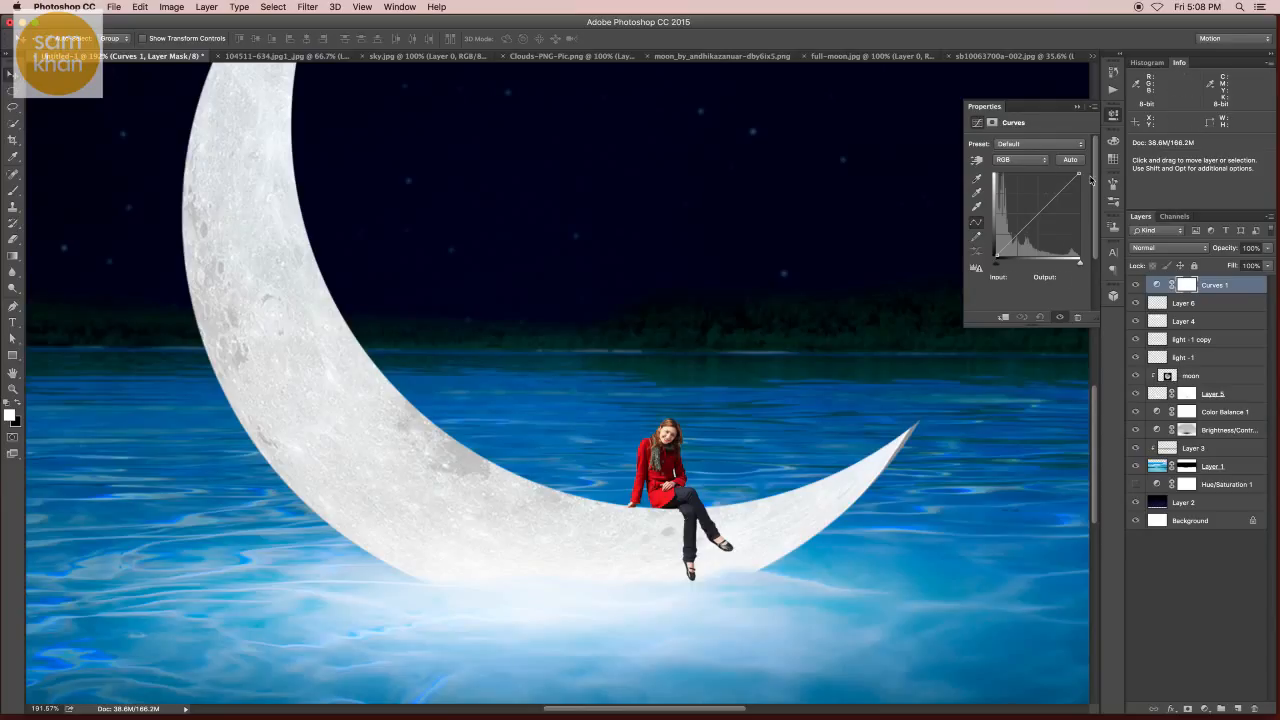
{"action": "left_click", "coordinate": [1196, 293], "text": "alt"}
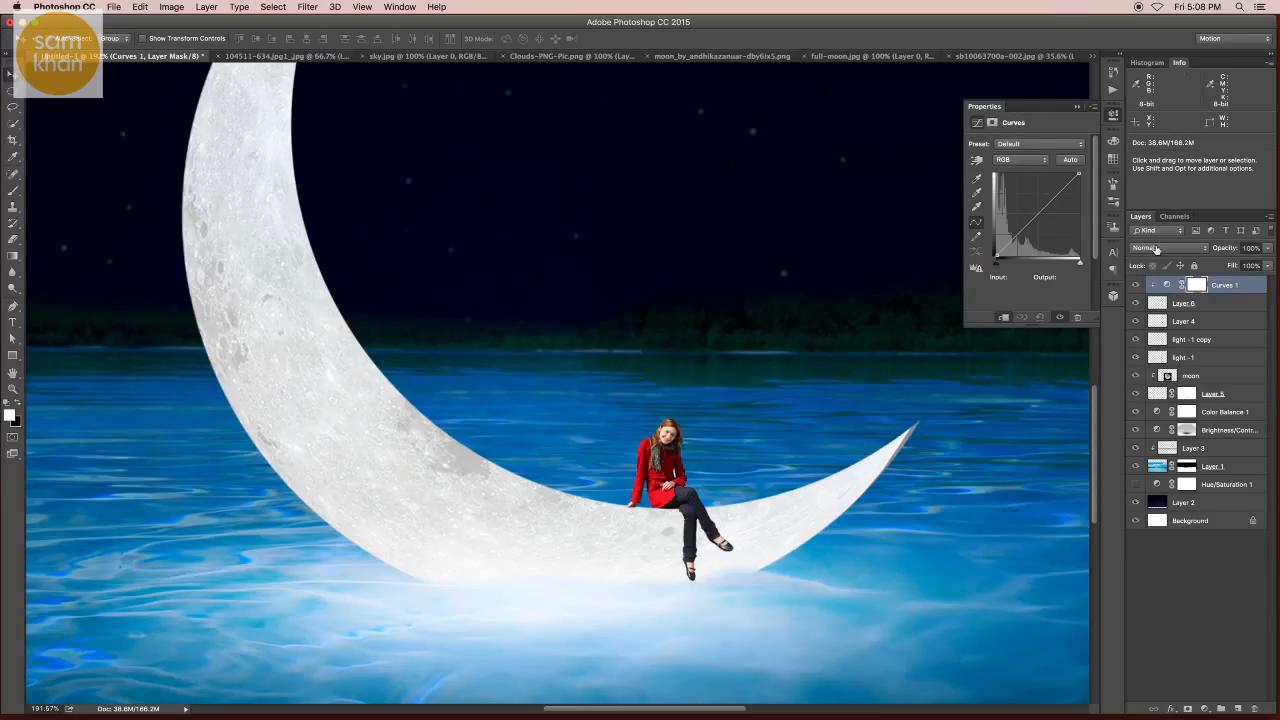
{"action": "left_click_drag", "start_coordinate": [1078, 175], "coordinate": [1025, 175]}
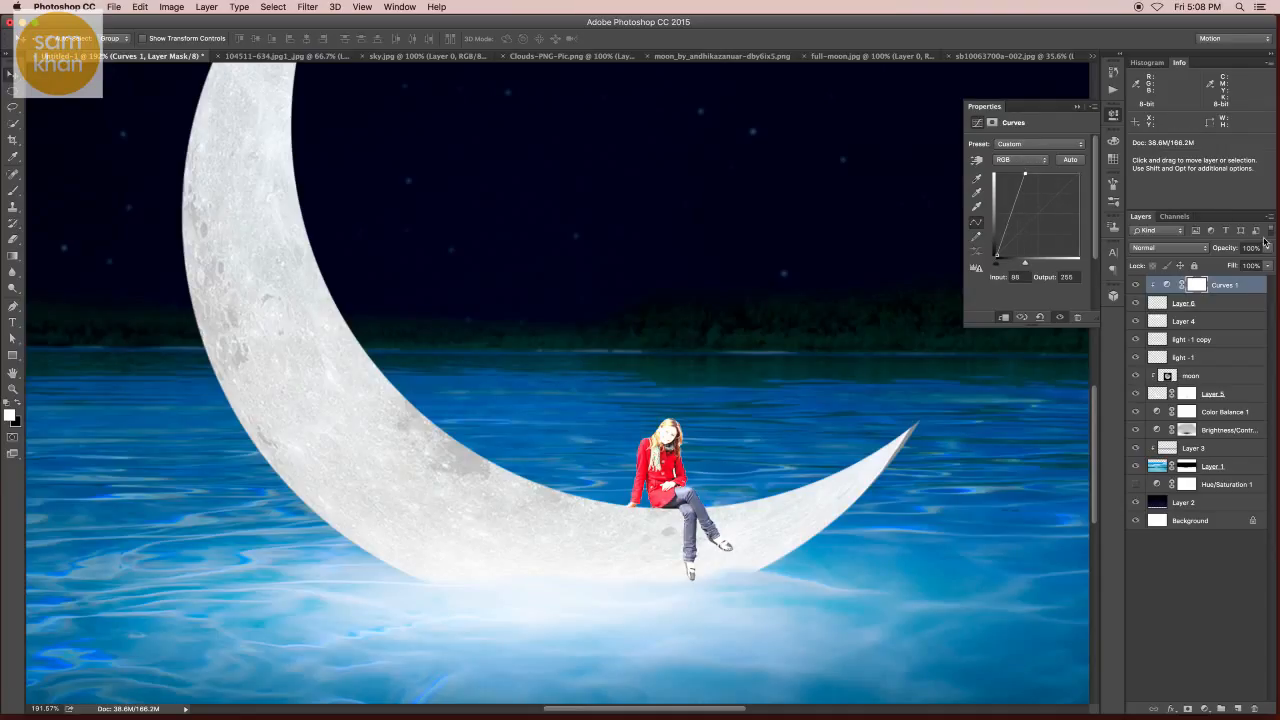
{"action": "left_click", "coordinate": [1199, 286]}
{"action": "key", "text": "super+i"}
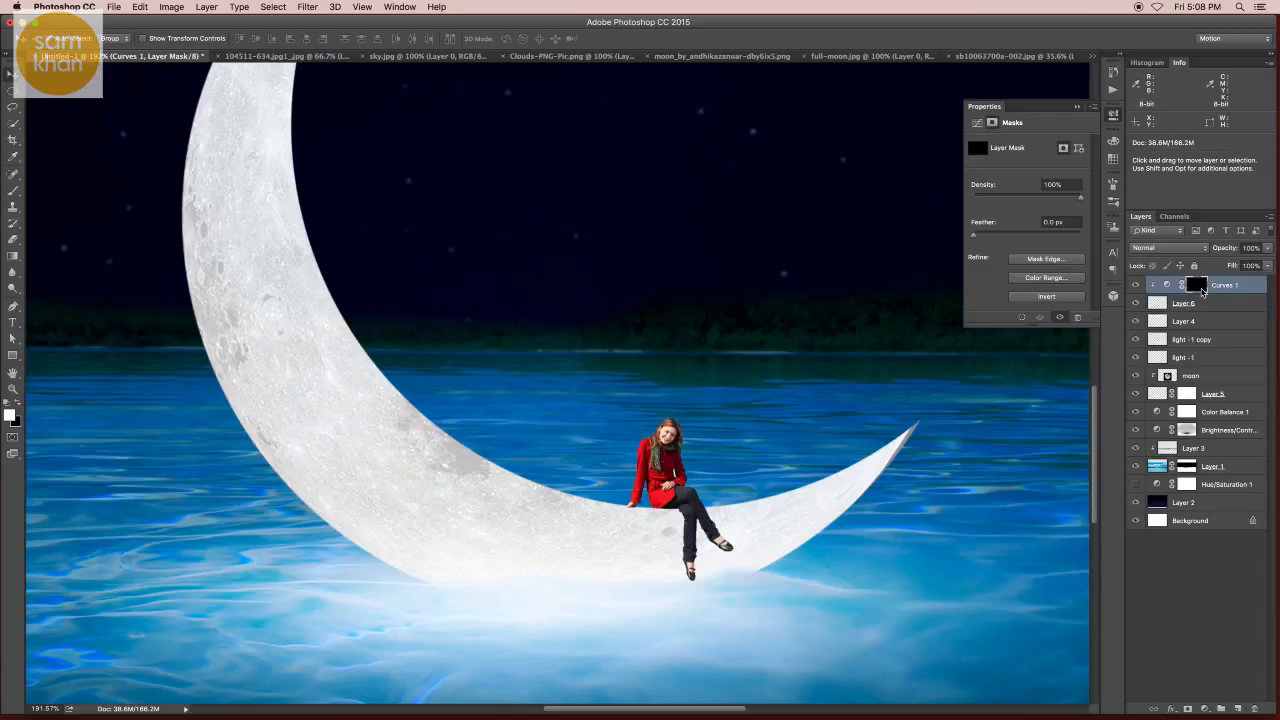
- Paint white on the Curves mask with a soft 20 px brush to brighten the woman's legs, shoes, coat and scarf
{"action": "key", "text": "z"}
{"action": "left_click_drag", "start_coordinate": [644, 487], "coordinate": [674, 487]}
{"action": "key", "text": "v"}
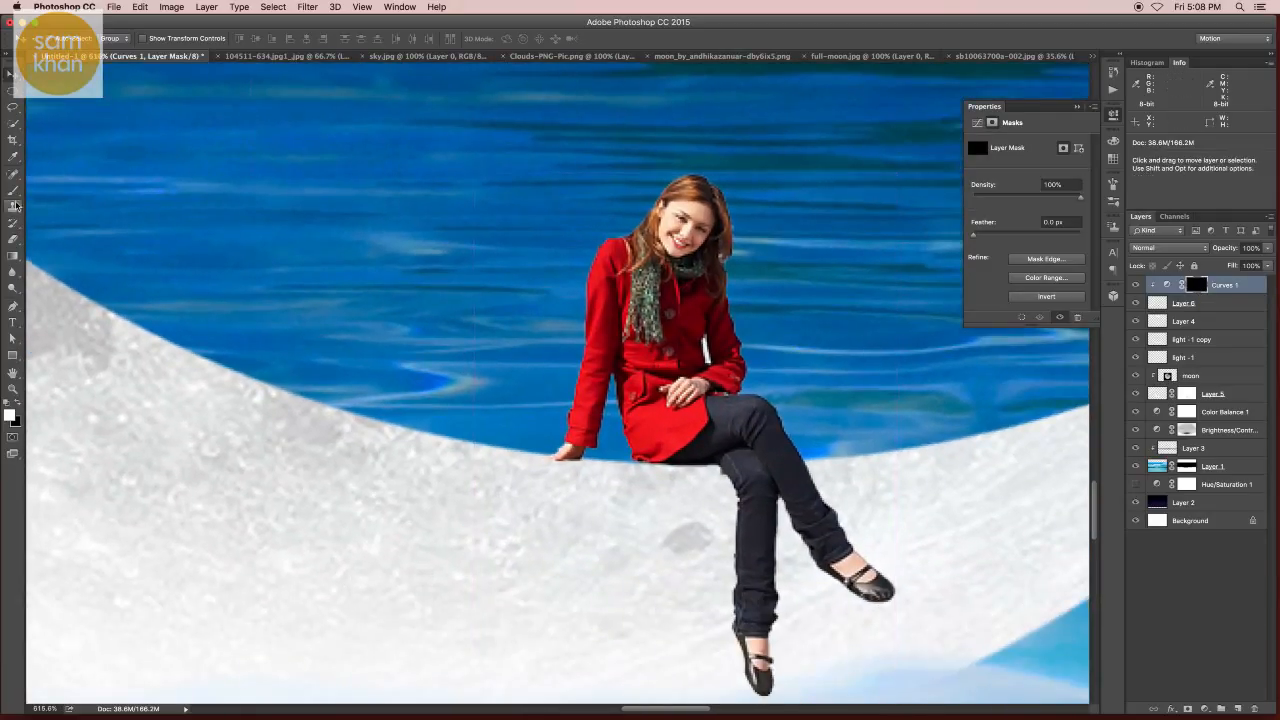
{"action": "left_click", "coordinate": [13, 191]}
{"action": "key", "text": "Tab"}
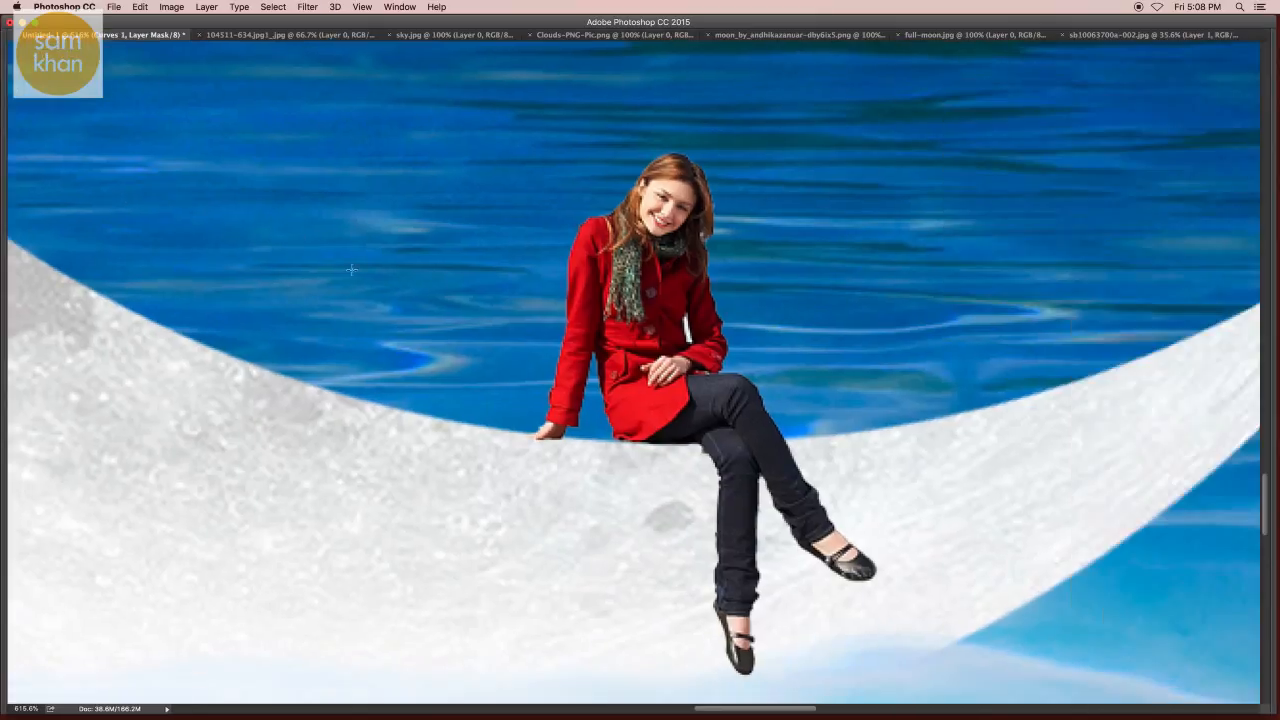
{"action": "right_click", "coordinate": [397, 274]}
{"action": "left_click_drag", "start_coordinate": [528, 301], "coordinate": [479, 304]}
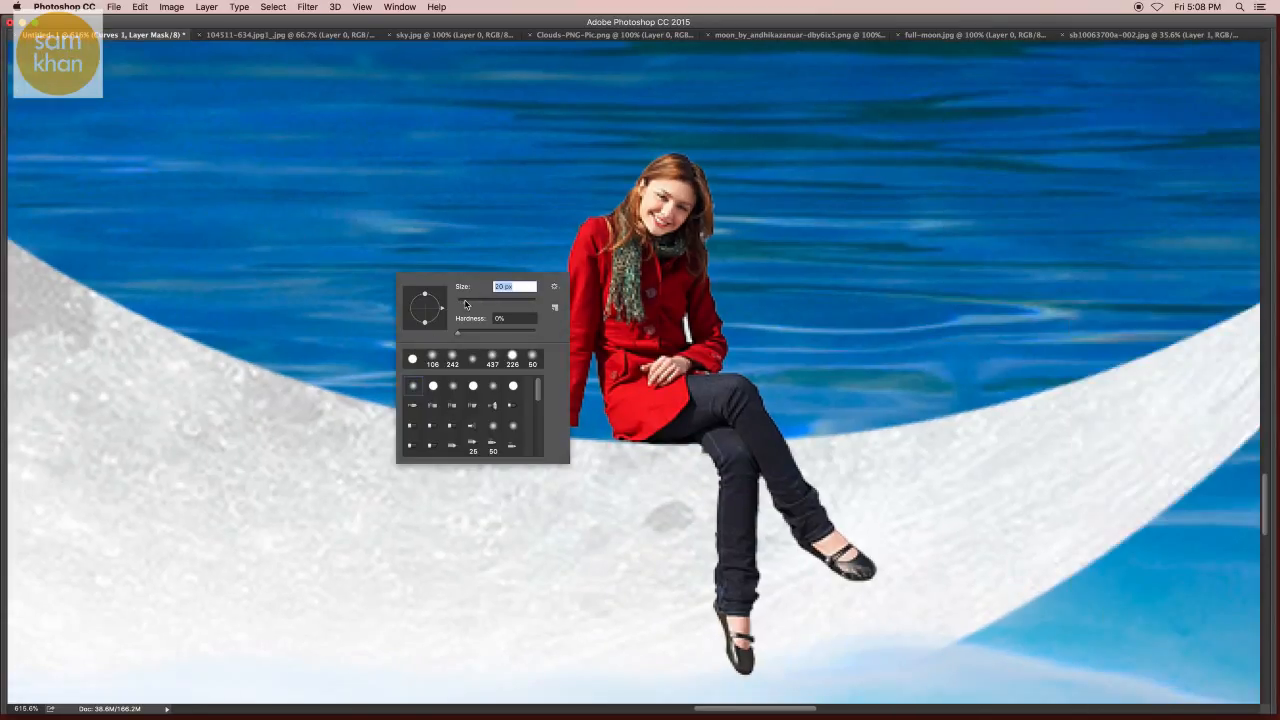
{"action": "key", "text": "Return"}
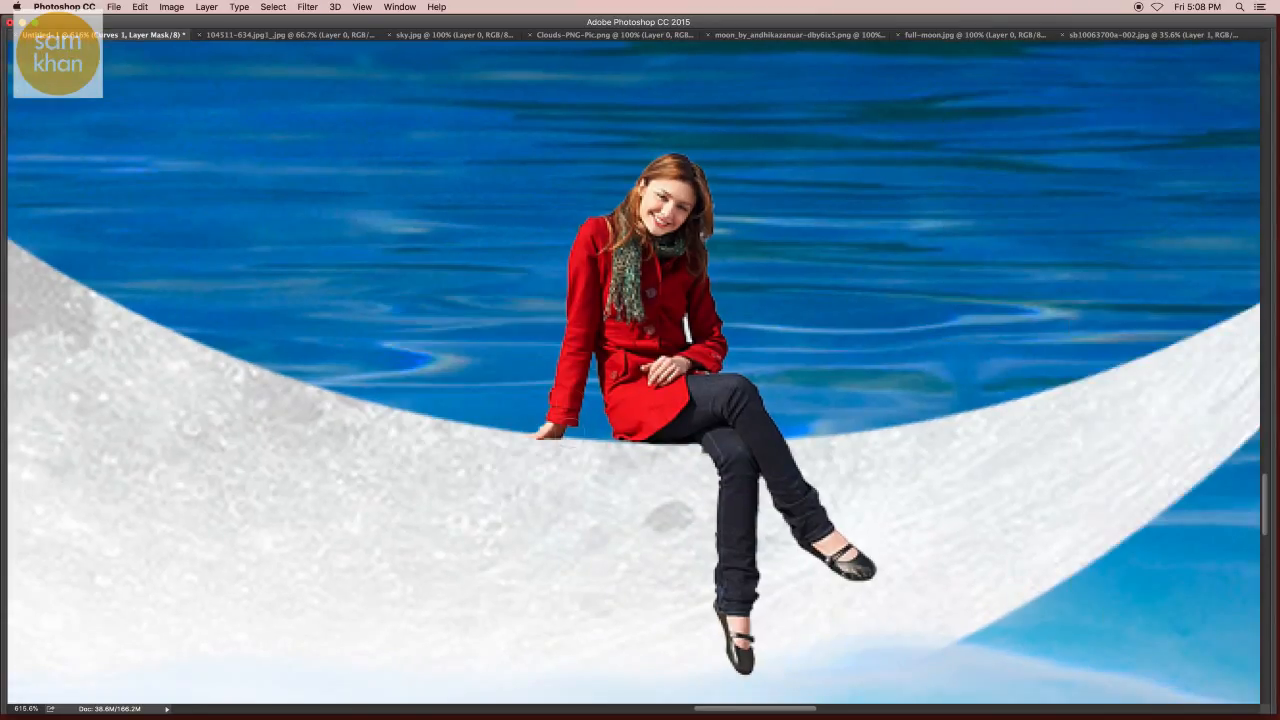
{"action": "mouse_move", "coordinate": [565, 435]}
{"action": "left_mouse_down"}
{"action": "mouse_move", "coordinate": [595, 340]}
{"action": "mouse_move", "coordinate": [630, 420]}
{"action": "mouse_move", "coordinate": [690, 435]}
{"action": "mouse_move", "coordinate": [700, 643]}
{"action": "mouse_move", "coordinate": [772, 578]}
{"action": "left_mouse_up"}
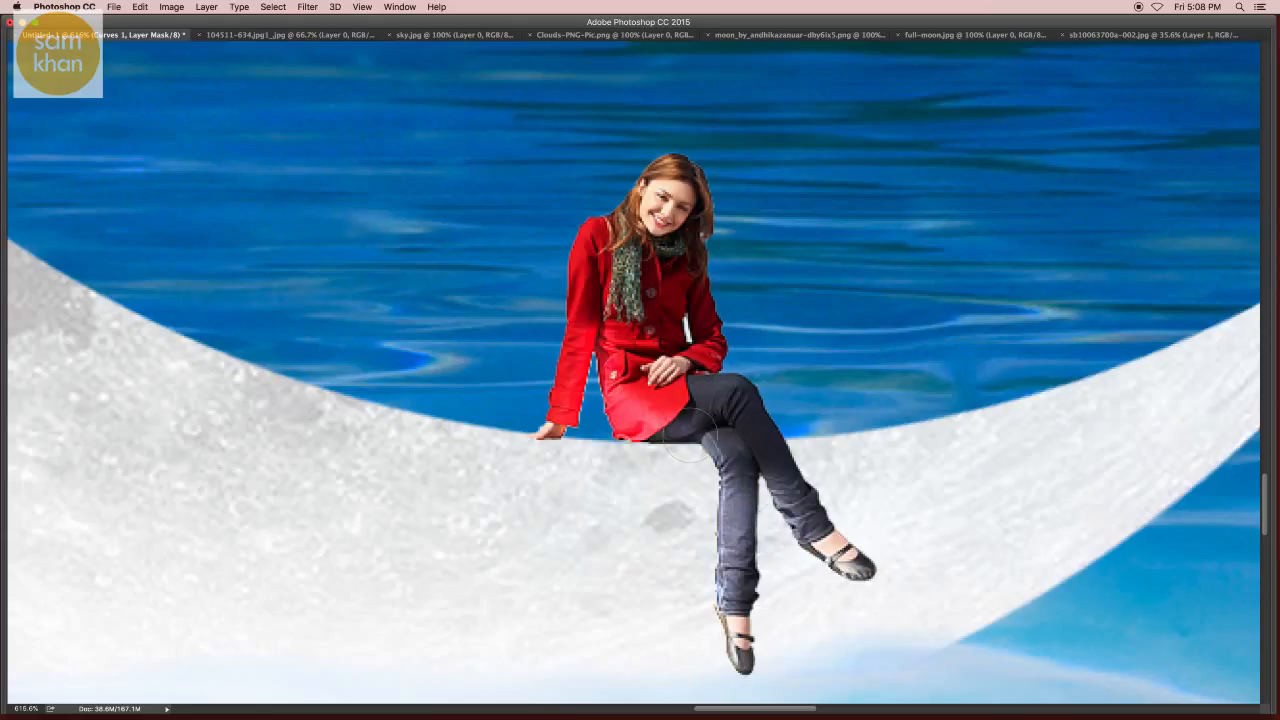
{"action": "mouse_move", "coordinate": [596, 362]}
{"action": "left_mouse_down"}
{"action": "mouse_move", "coordinate": [567, 286]}
{"action": "mouse_move", "coordinate": [567, 227]}
{"action": "mouse_move", "coordinate": [643, 458]}
{"action": "mouse_move", "coordinate": [639, 447]}
{"action": "mouse_move", "coordinate": [697, 460]}
{"action": "mouse_move", "coordinate": [700, 518]}
{"action": "left_mouse_up"}
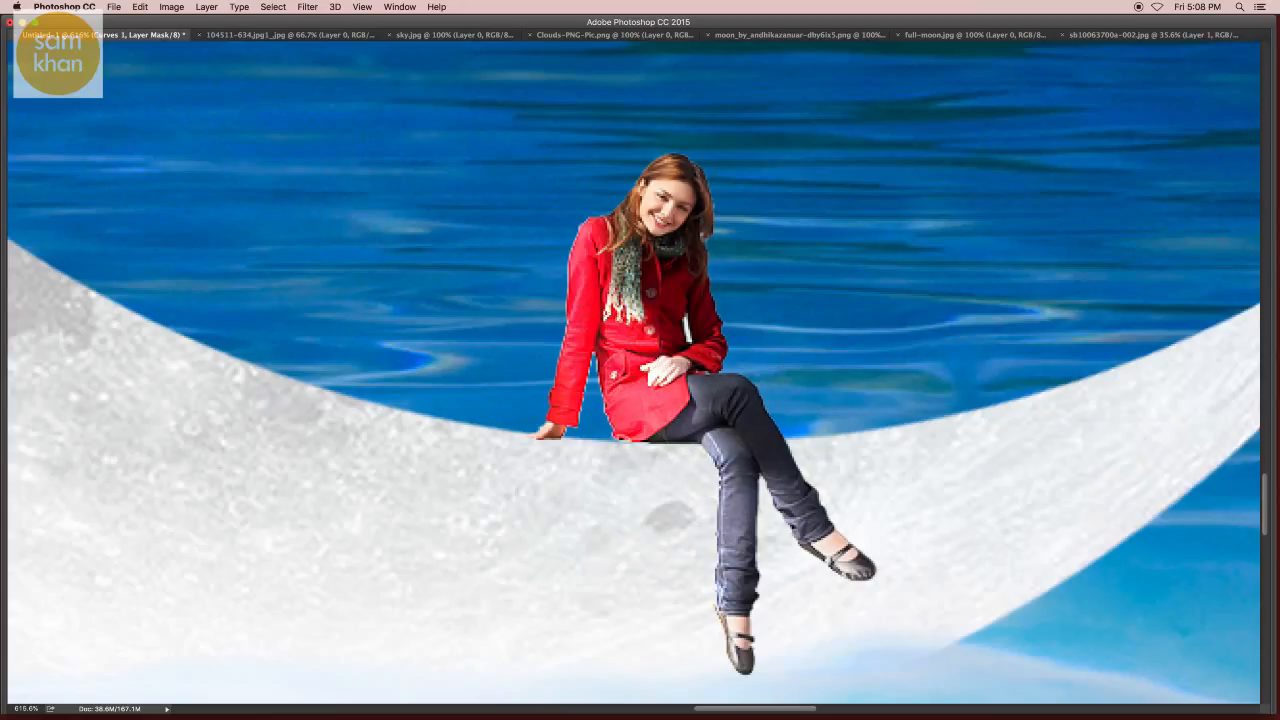
- Paint more white on the Curves mask to brighten the woman's hair, scarf, supporting hand and coat hem
{"action": "scroll", "coordinate": [638, 326], "scroll_direction": "down", "scroll_amount": 1}
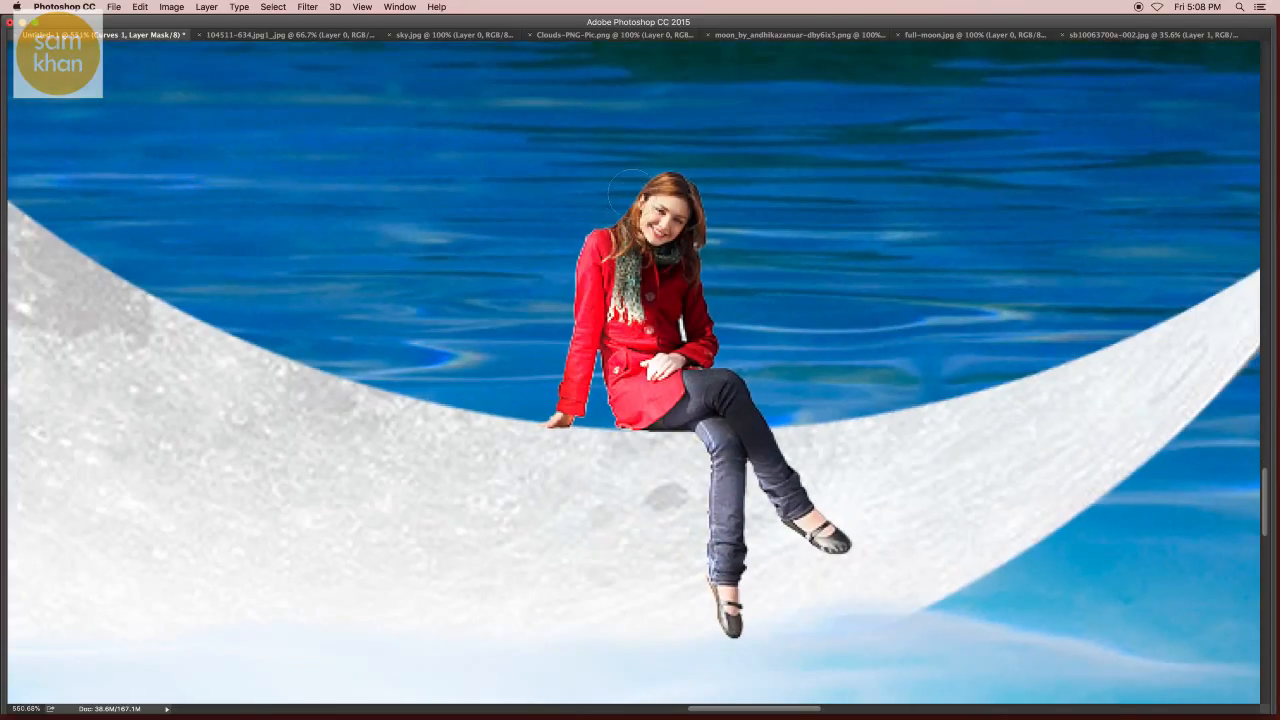
{"action": "mouse_move", "coordinate": [628, 190]}
{"action": "left_mouse_down"}
{"action": "mouse_move", "coordinate": [632, 262]}
{"action": "mouse_move", "coordinate": [648, 225]}
{"action": "mouse_move", "coordinate": [630, 295]}
{"action": "left_mouse_up"}
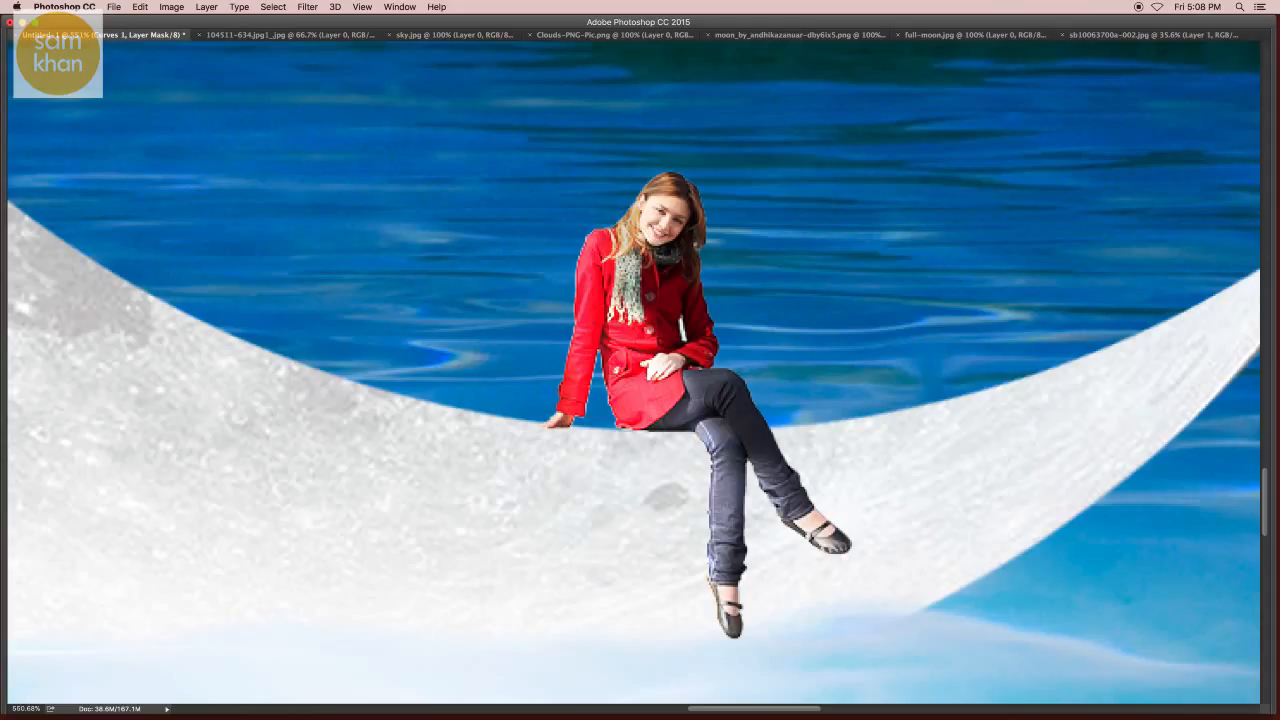
{"action": "left_click_drag", "start_coordinate": [560, 395], "coordinate": [570, 440]}
{"action": "left_click_drag", "start_coordinate": [660, 416], "coordinate": [612, 412]}
{"action": "key", "text": "Tab"}
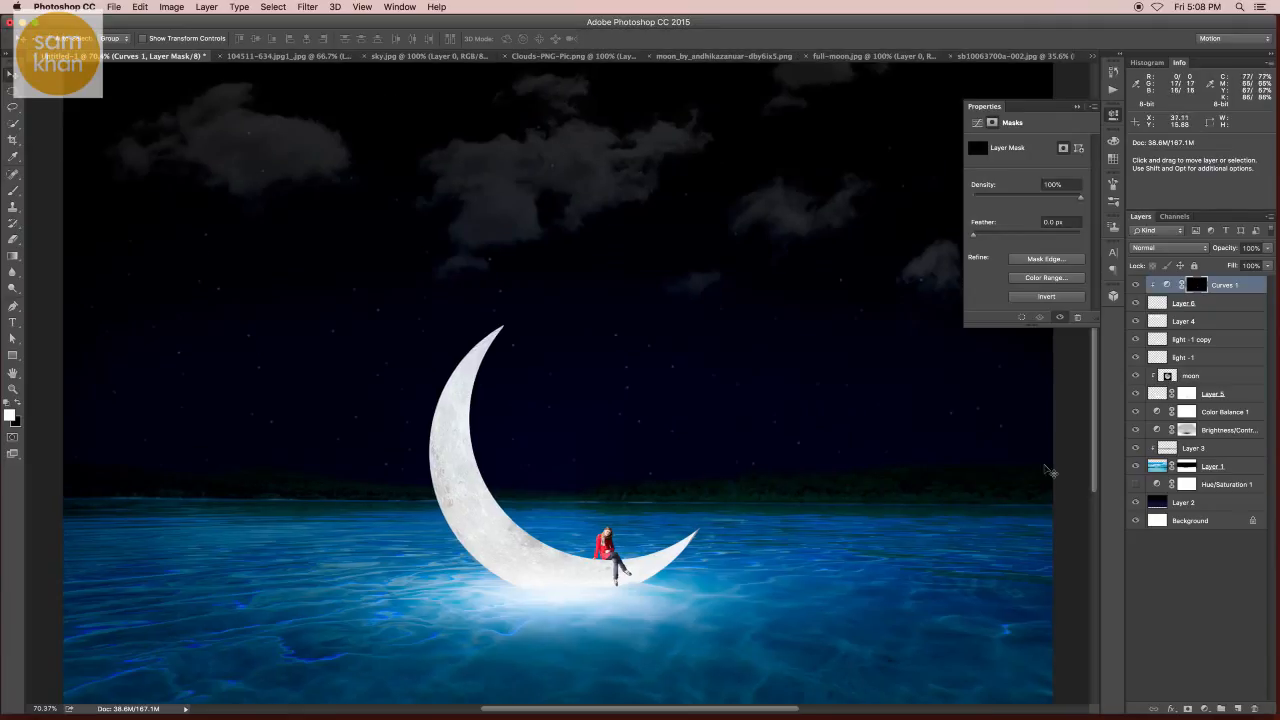
- Merge duplicates of Curves 1, the woman's Layer 6, moon and Layer 5 into one layer and start a free transform on it
{"action": "left_click", "coordinate": [1193, 306], "text": "shift"}
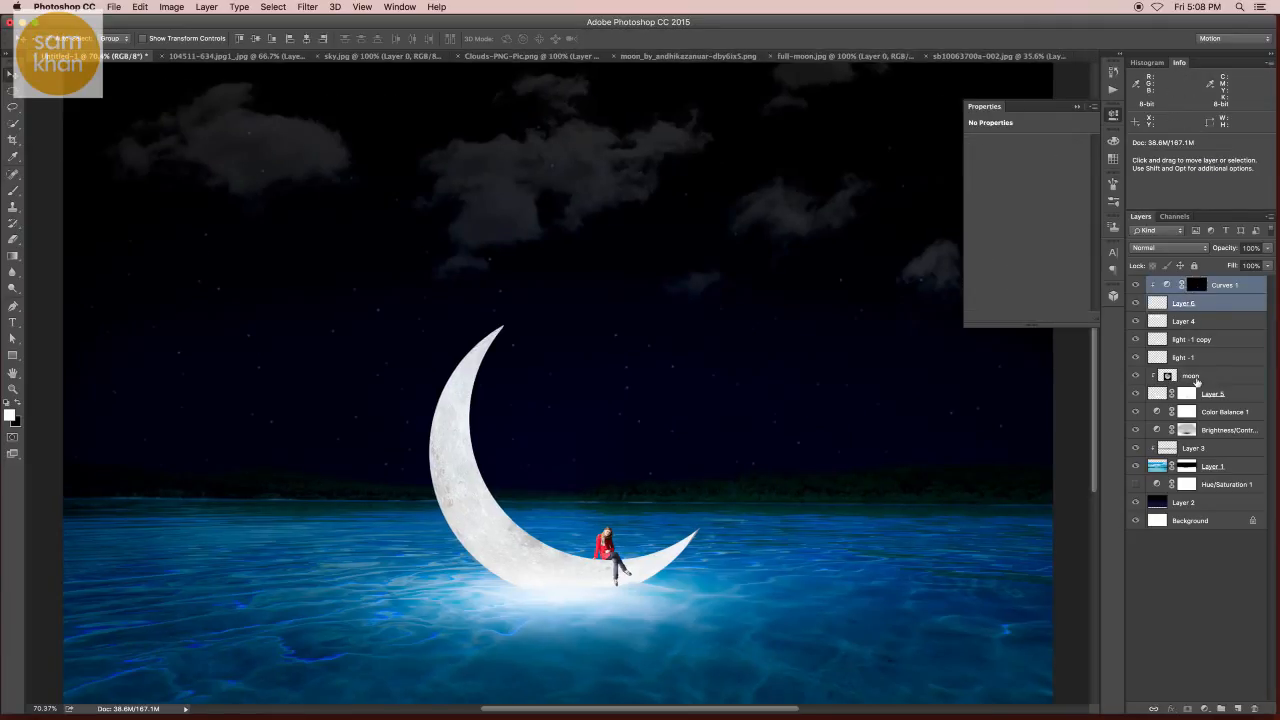
{"action": "left_click", "coordinate": [1204, 377], "text": "super"}
{"action": "left_click", "coordinate": [1223, 394], "text": "super"}
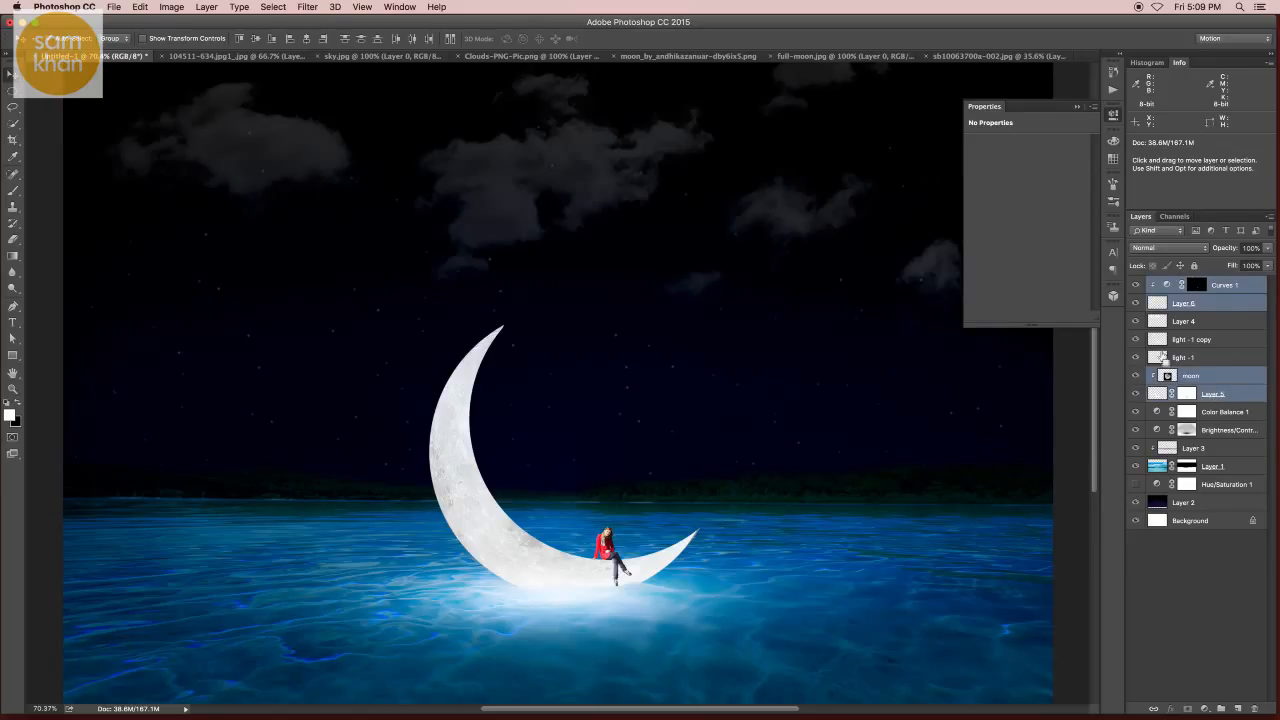
{"action": "key", "text": "super+j"}
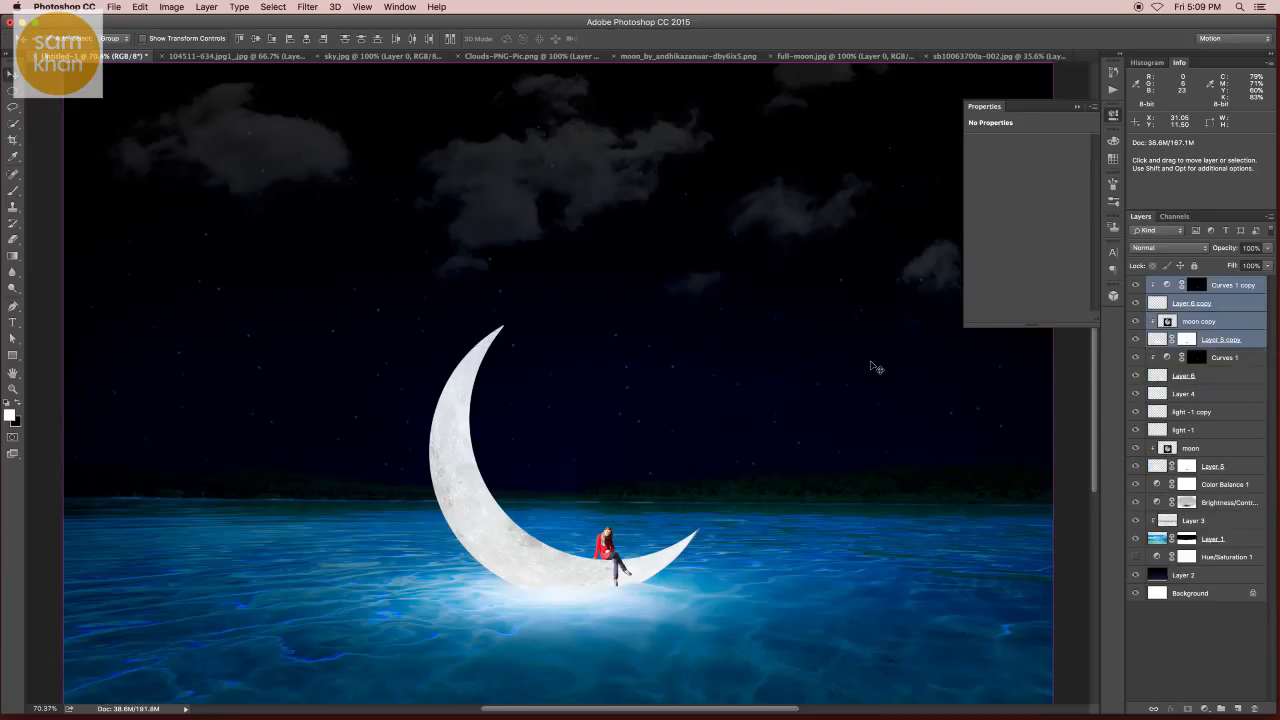
{"action": "key", "text": "super+e"}
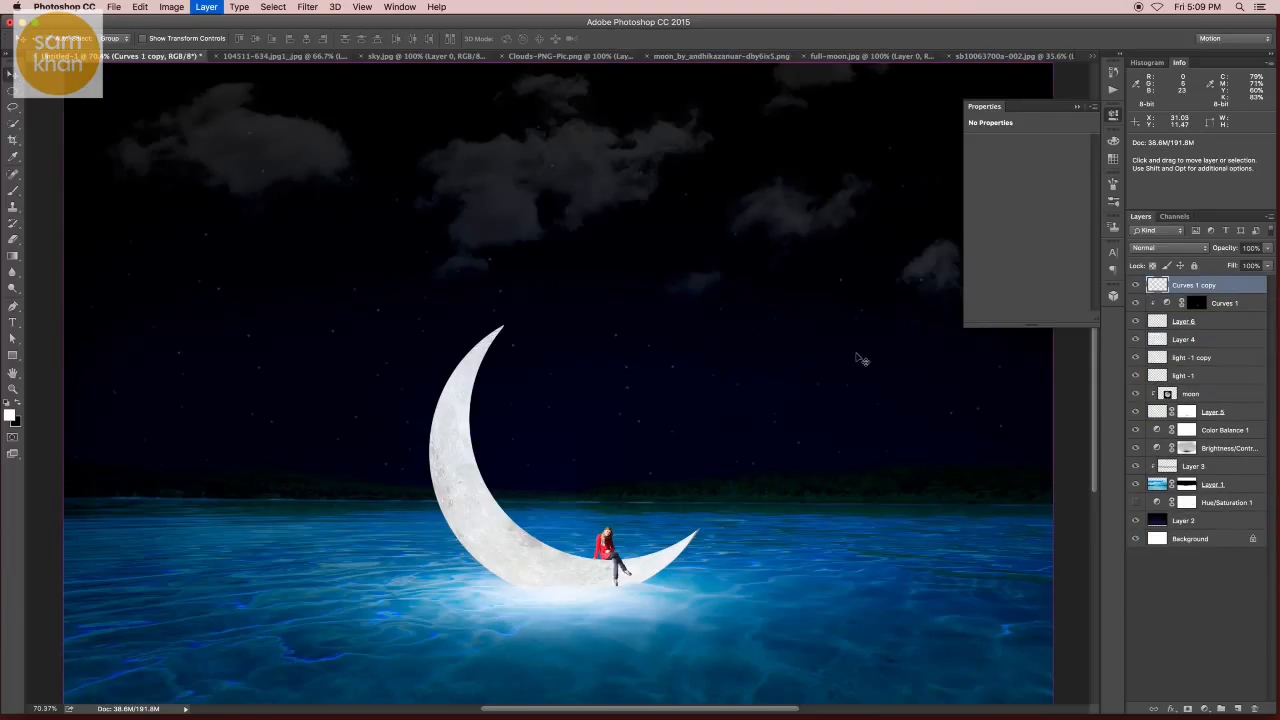
{"action": "key", "text": "super+t"}
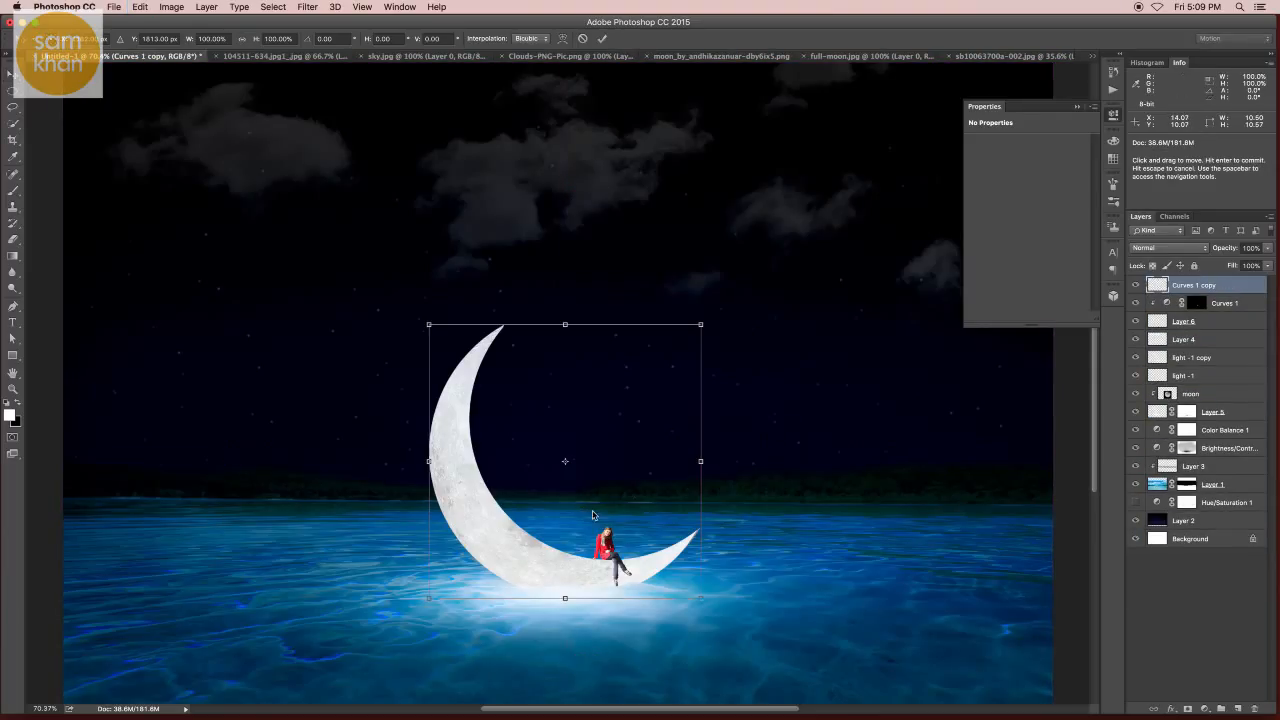
{"action": "right_click", "coordinate": [582, 506]}
{"action": "left_click", "coordinate": [651, 670]}
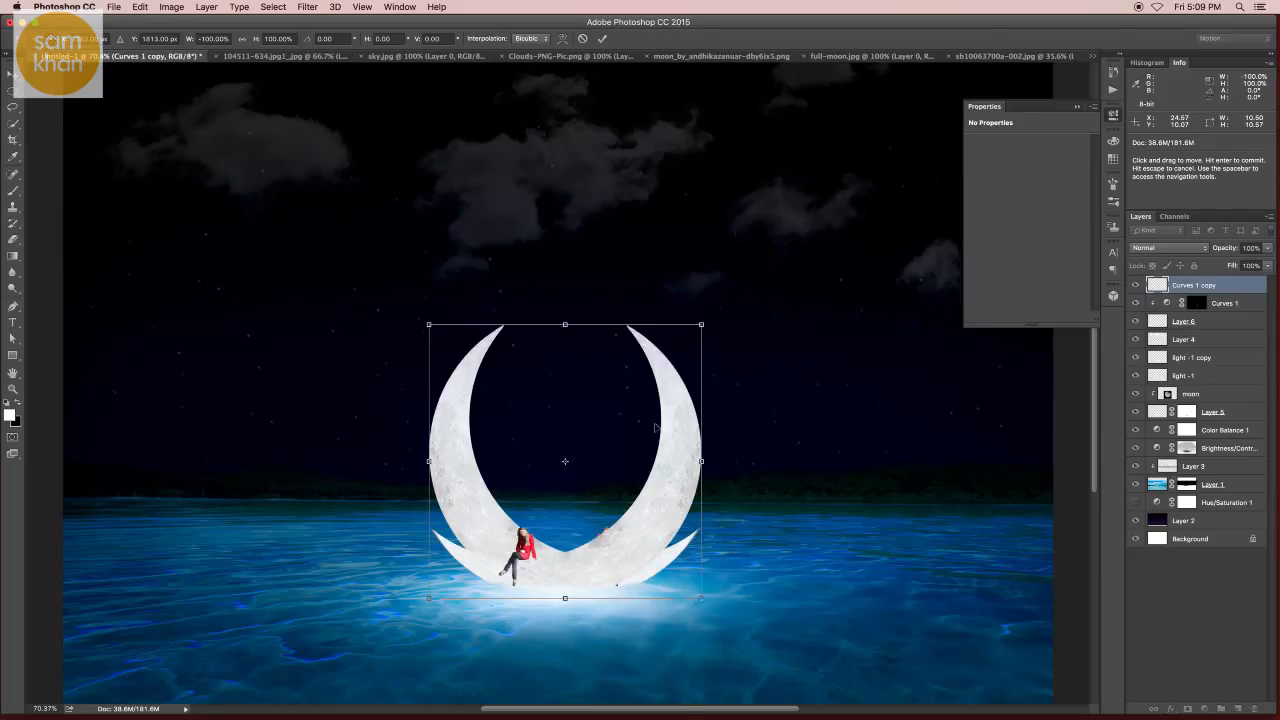
{"action": "key", "text": "super+z"}
- Flip the merged crescent and woman vertically and place the copy directly beneath the original as a water reflection
{"action": "right_click", "coordinate": [655, 448]}
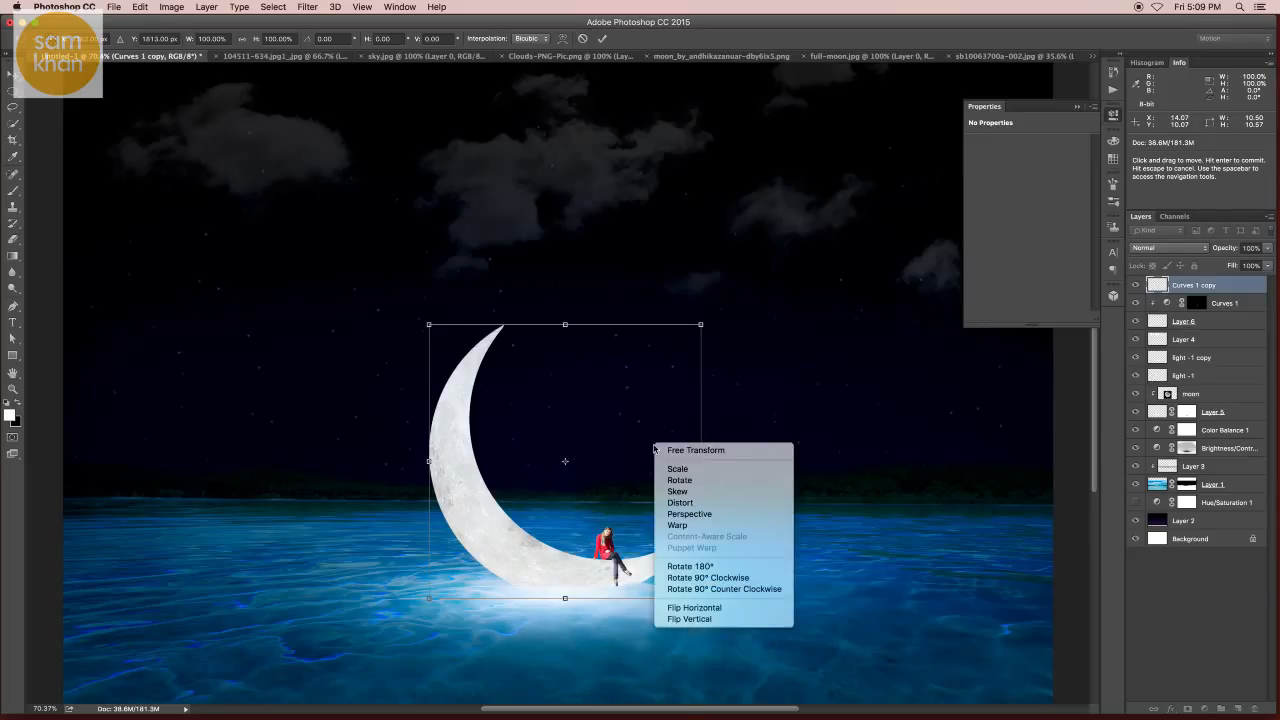
{"action": "left_click", "coordinate": [703, 621]}
{"action": "left_click_drag", "start_coordinate": [642, 393], "coordinate": [648, 650]}
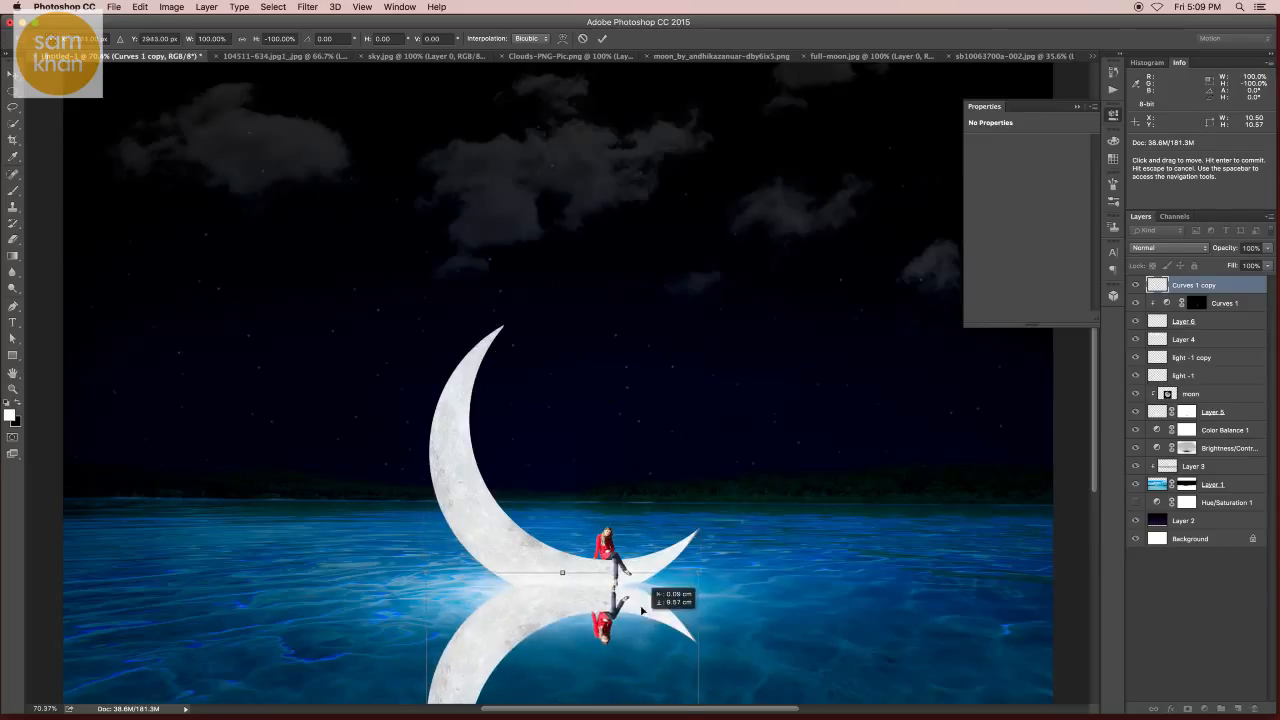
{"action": "key", "text": "space"}
{"action": "left_click_drag", "start_coordinate": [630, 594], "coordinate": [641, 443]}
{"action": "scroll", "coordinate": [613, 409], "scroll_direction": "up", "scroll_amount": 5}
{"action": "key", "text": "Return"}
- Lower the reflection layer's opacity to 17%
{"action": "key", "text": "2"}
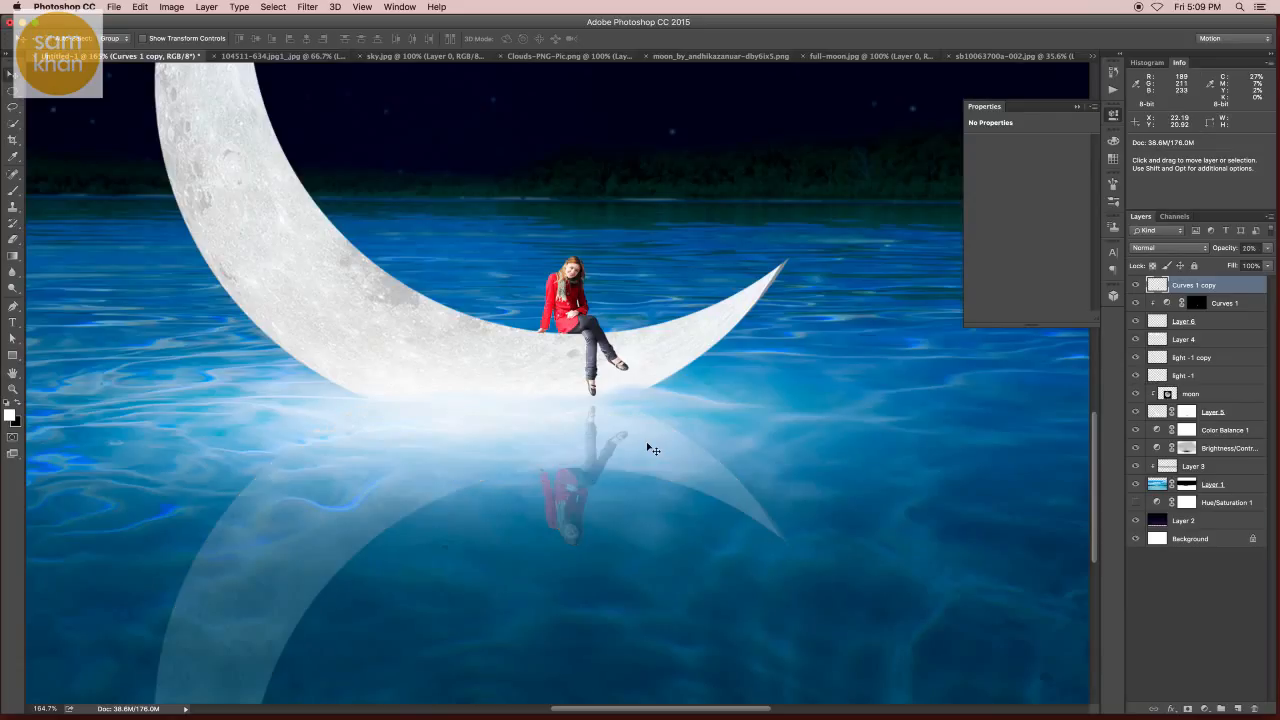
{"action": "key", "text": "1"}
{"action": "key", "text": "2"}
{"action": "left_click", "coordinate": [1268, 248]}
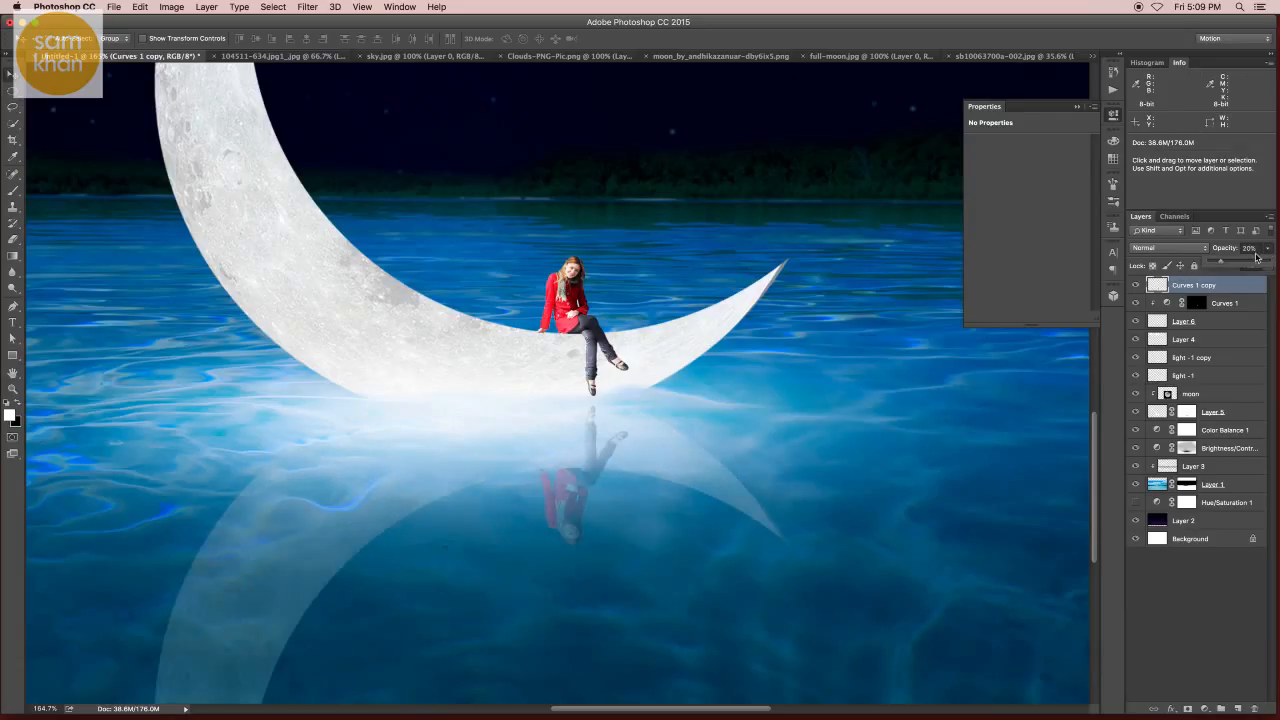
{"action": "left_click_drag", "start_coordinate": [1221, 265], "coordinate": [1219, 265]}
{"action": "scroll", "coordinate": [929, 374], "scroll_direction": "down", "scroll_amount": 5}
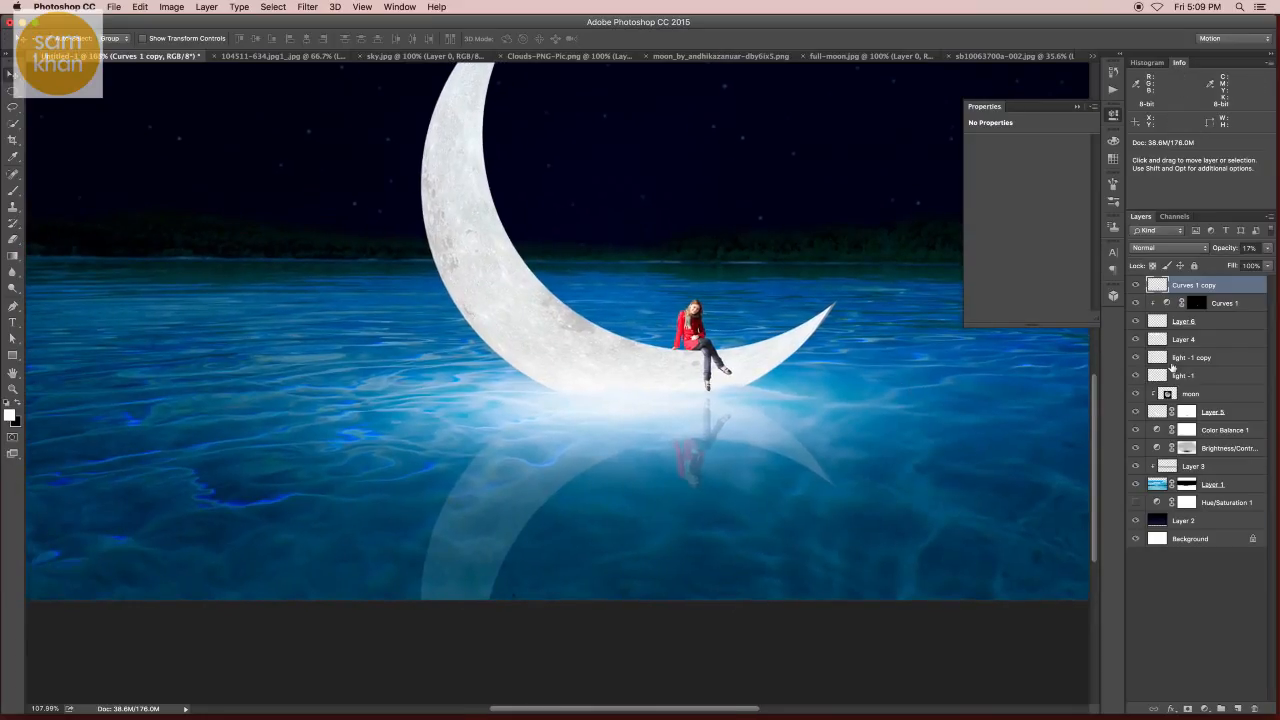
- Add a white layer mask to the Curves 1 copy reflection layer and set up the Gradient tool with black as the foreground colour
{"action": "left_click", "coordinate": [1188, 709]}
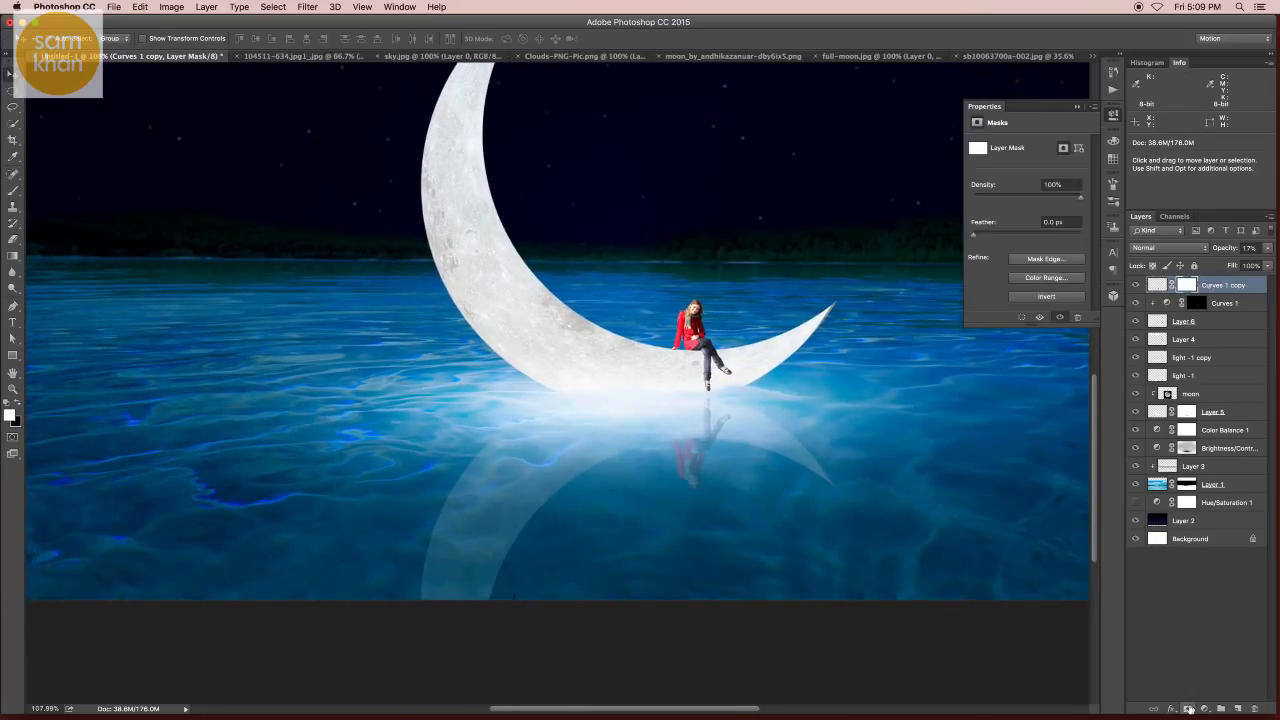
{"action": "left_click", "coordinate": [13, 257]}
{"action": "left_click", "coordinate": [90, 40]}
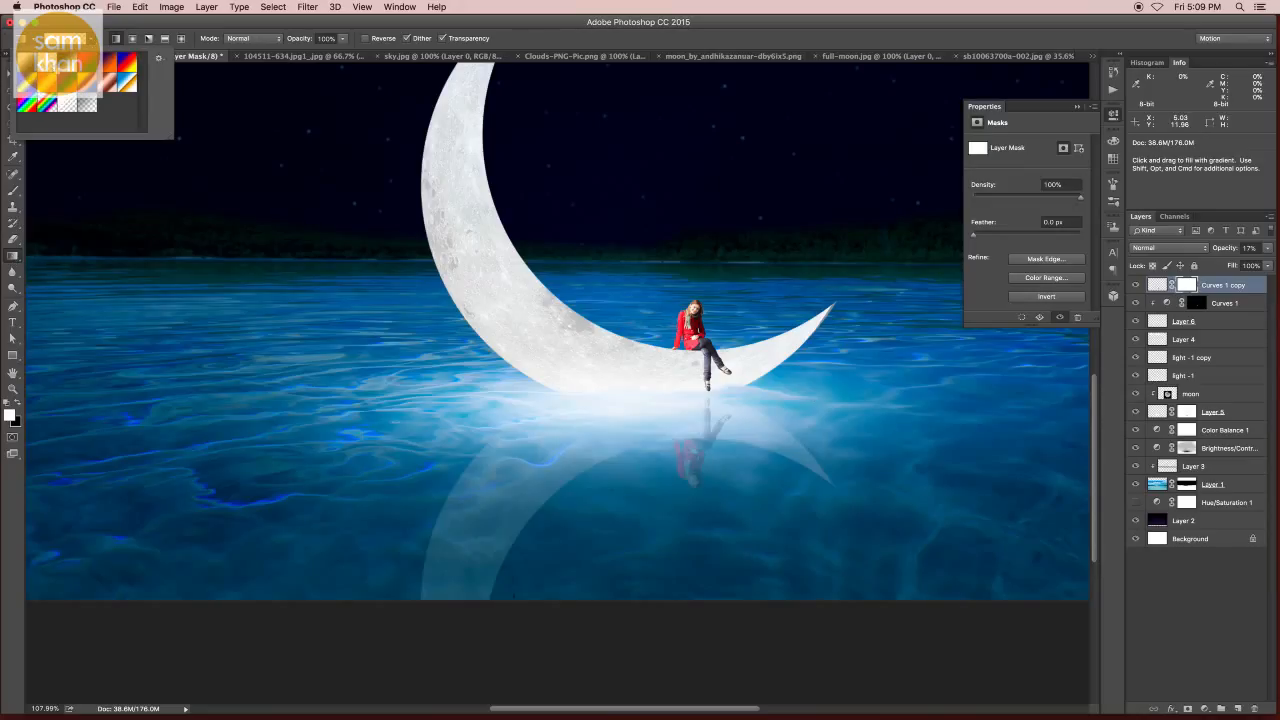
{"action": "left_click", "coordinate": [10, 414]}
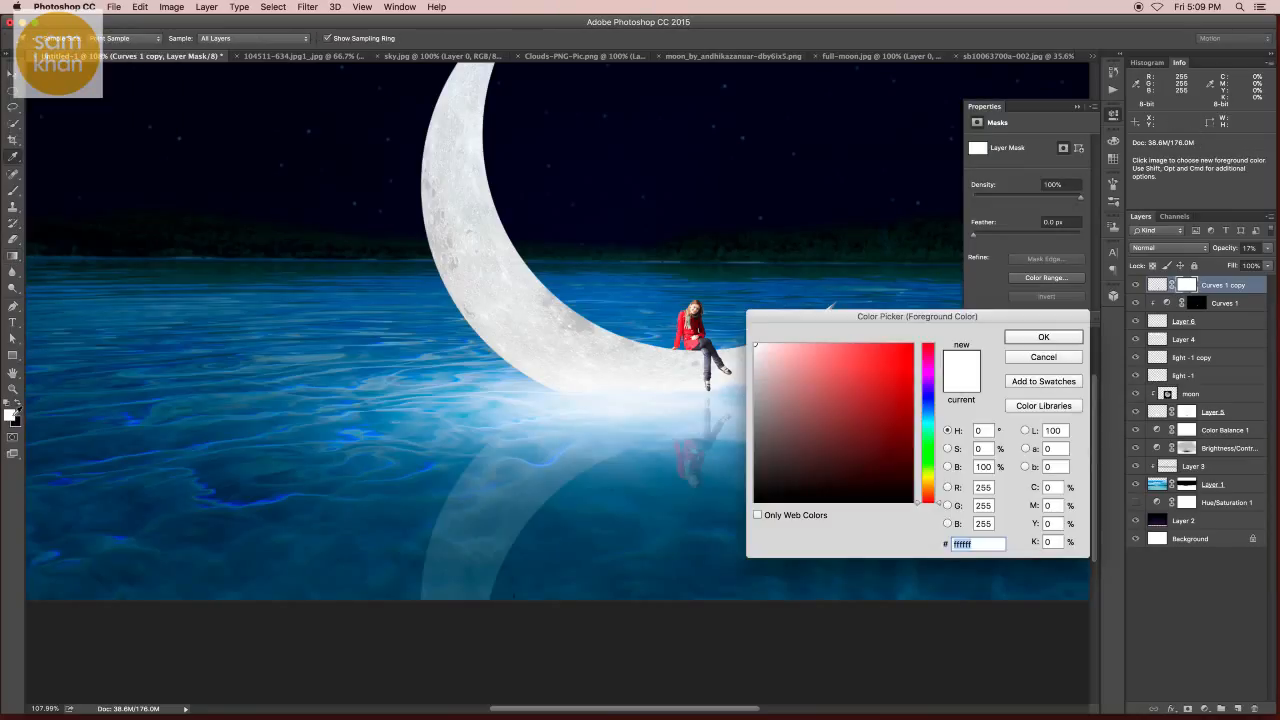
{"action": "key", "text": "Return"}
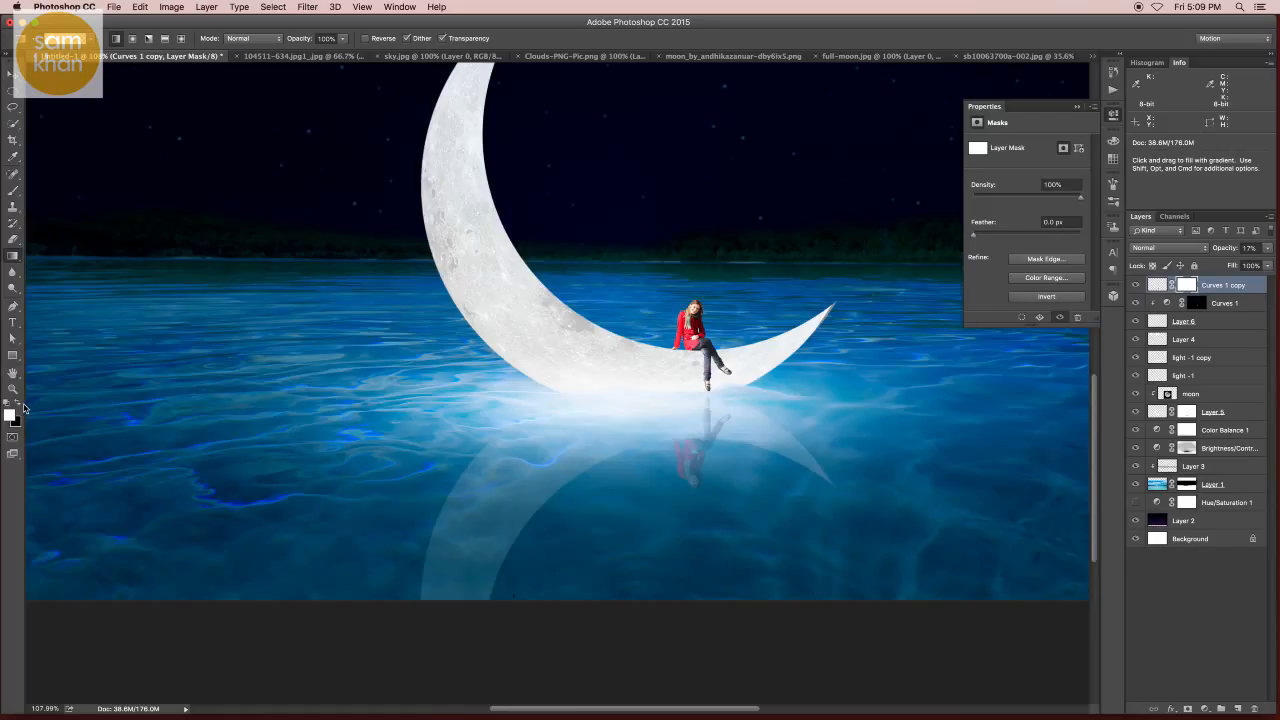
{"action": "left_click", "coordinate": [19, 402]}
{"action": "left_click", "coordinate": [91, 44]}
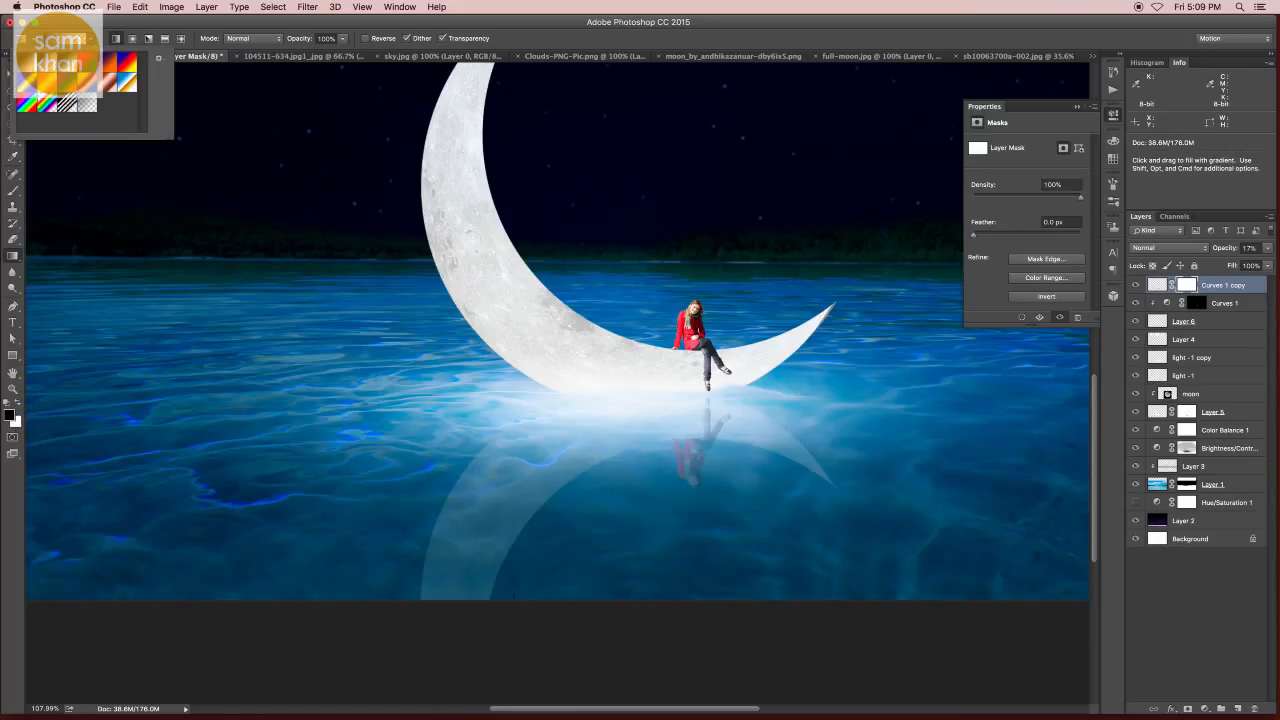
- Fade the lower part of the moon and woman's reflection with an upward black gradient on its mask, and collapse the mask properties
{"action": "left_click_drag", "start_coordinate": [583, 557], "coordinate": [581, 413]}
{"action": "left_click_drag", "start_coordinate": [635, 462], "coordinate": [634, 402]}
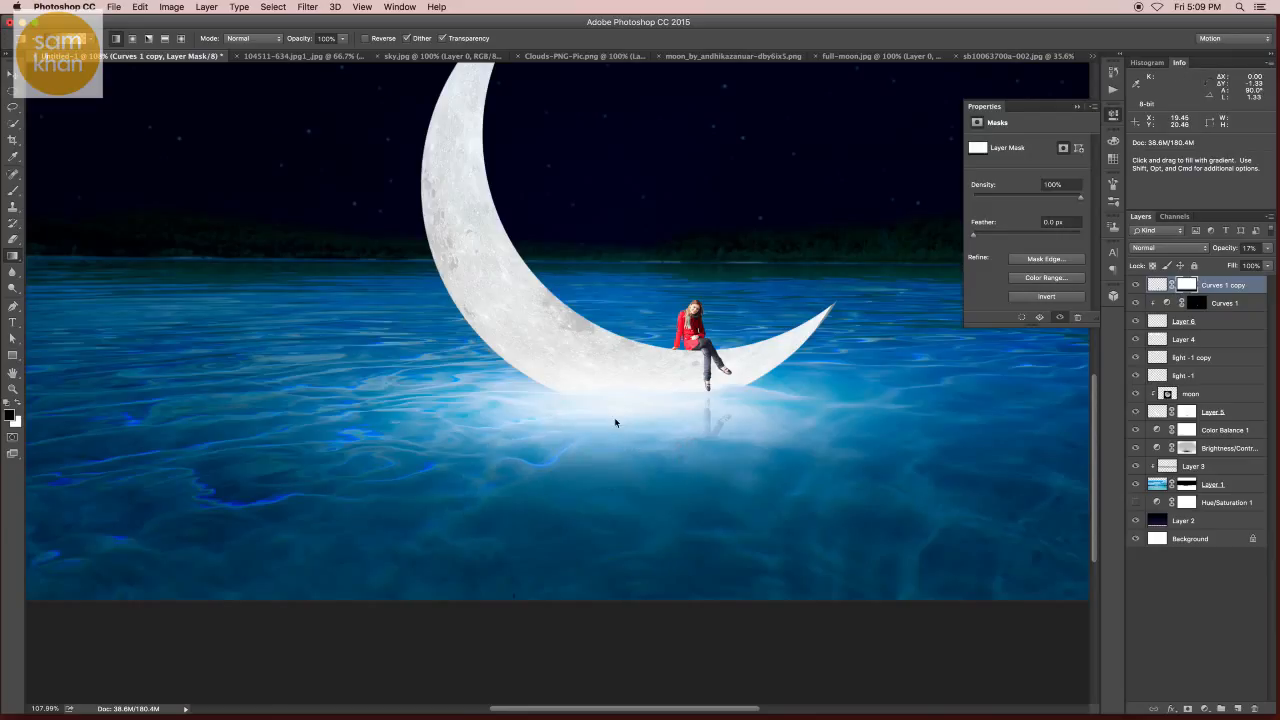
{"action": "left_click_drag", "start_coordinate": [638, 510], "coordinate": [640, 424]}
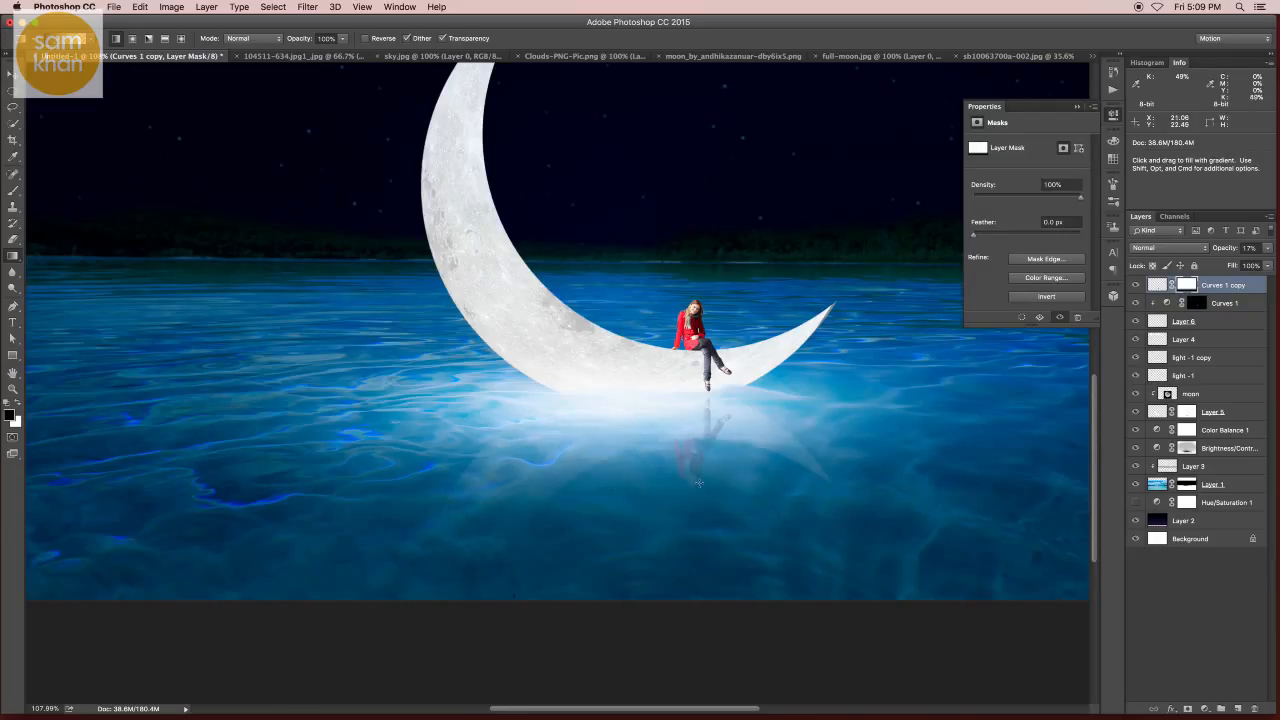
{"action": "scroll", "coordinate": [709, 471], "scroll_direction": "down", "scroll_amount": 3}
{"action": "left_click_drag", "start_coordinate": [677, 503], "coordinate": [632, 530]}
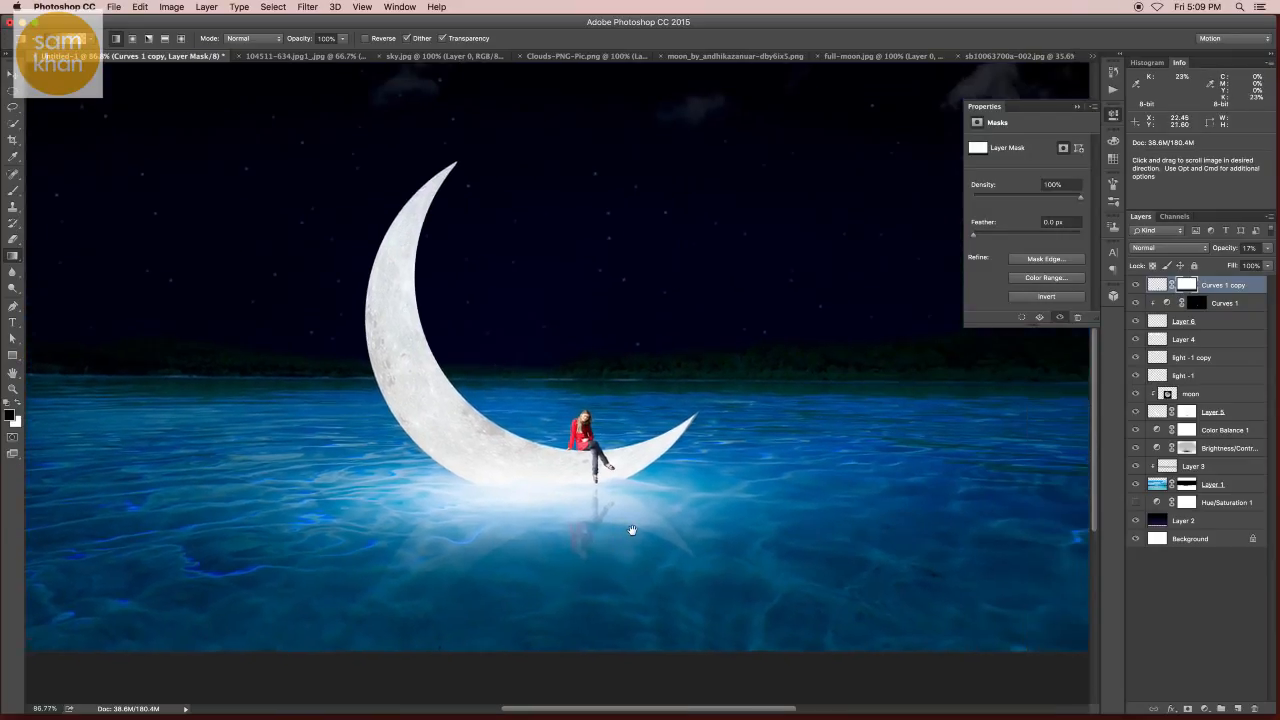
{"action": "key", "text": "v"}
{"action": "key", "text": "super+0"}
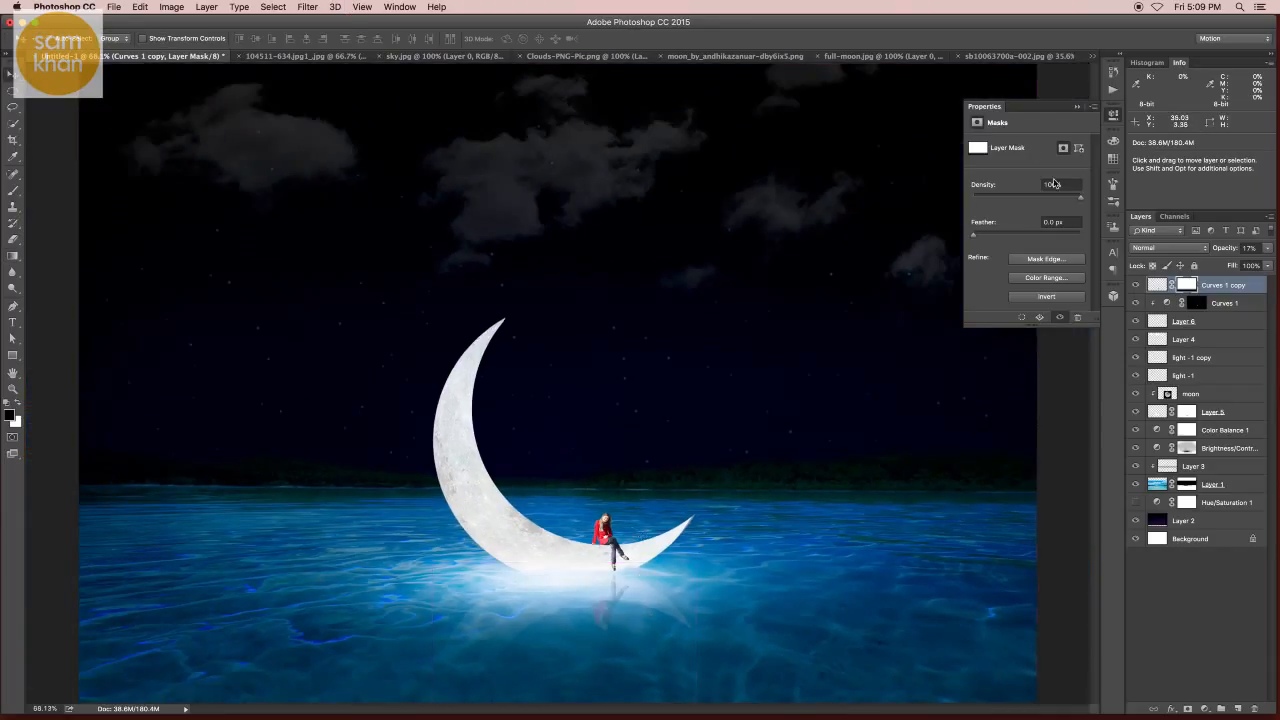
{"action": "left_click", "coordinate": [1113, 114]}
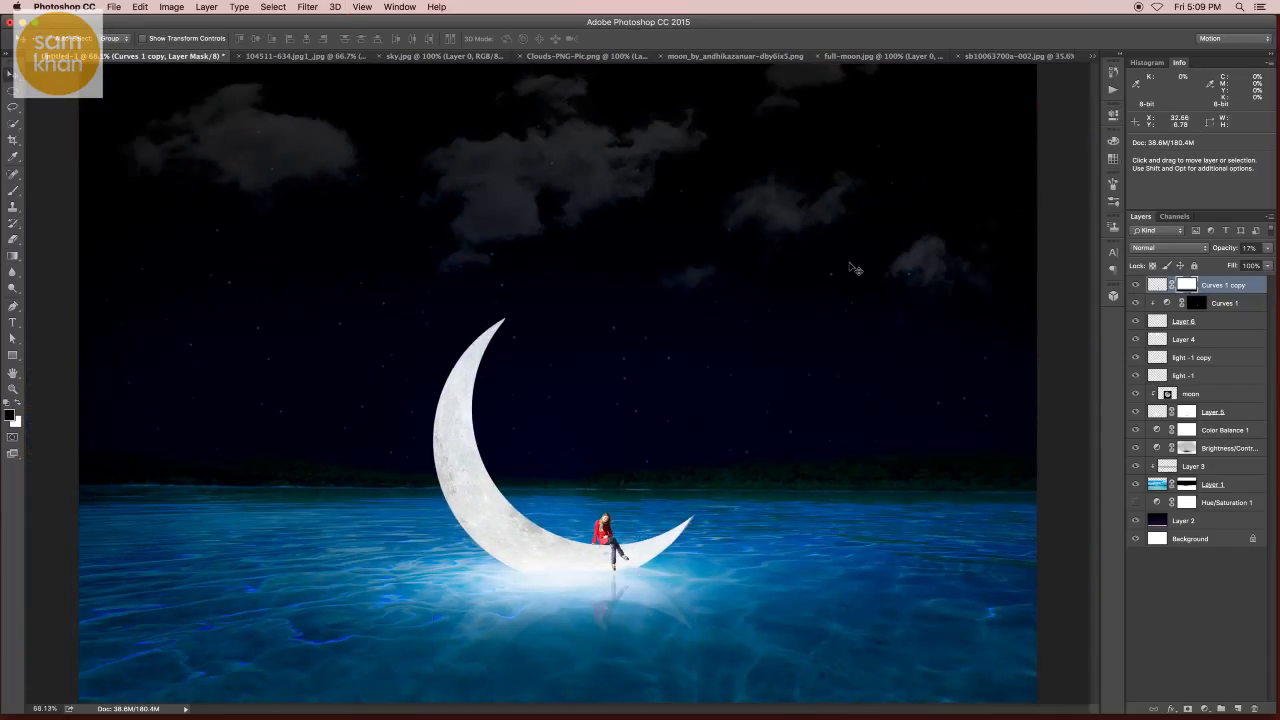
- Move the Layer 4 clouds about 0.9 cm down in the night sky and show the finished composite full screen
{"action": "left_click", "coordinate": [708, 168], "text": "super"}
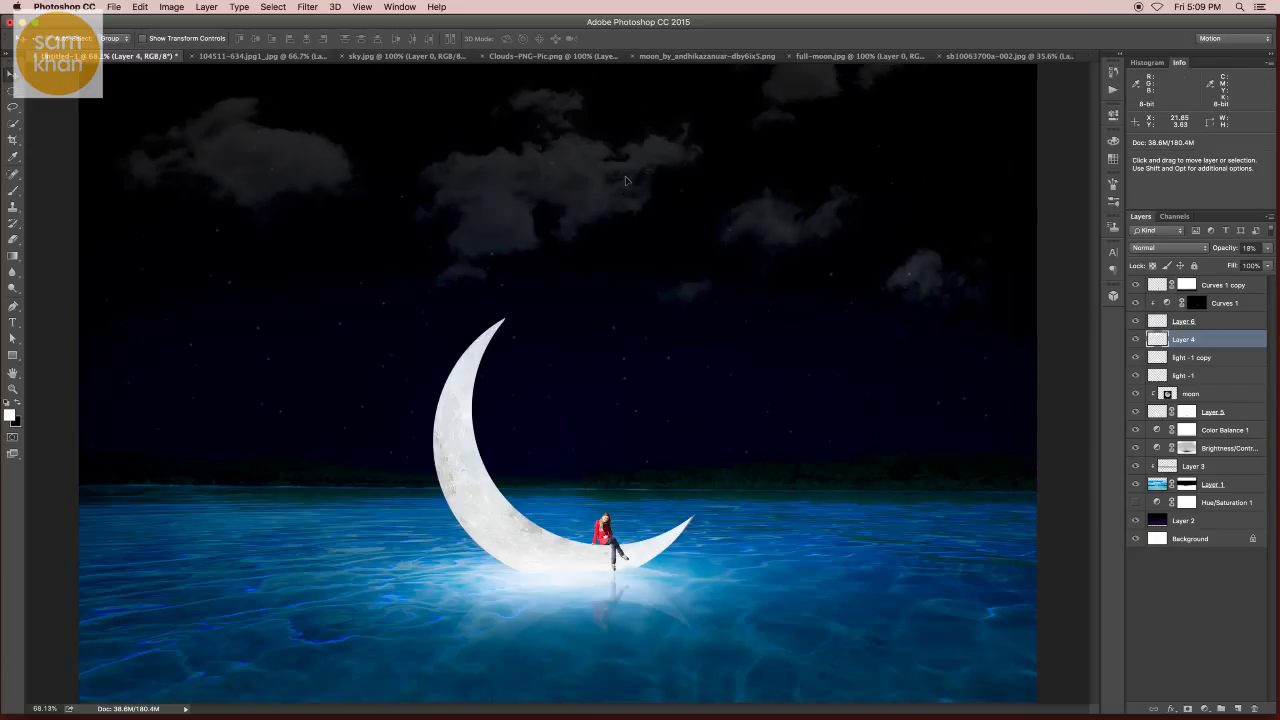
{"action": "left_click_drag", "start_coordinate": [630, 163], "coordinate": [630, 182]}
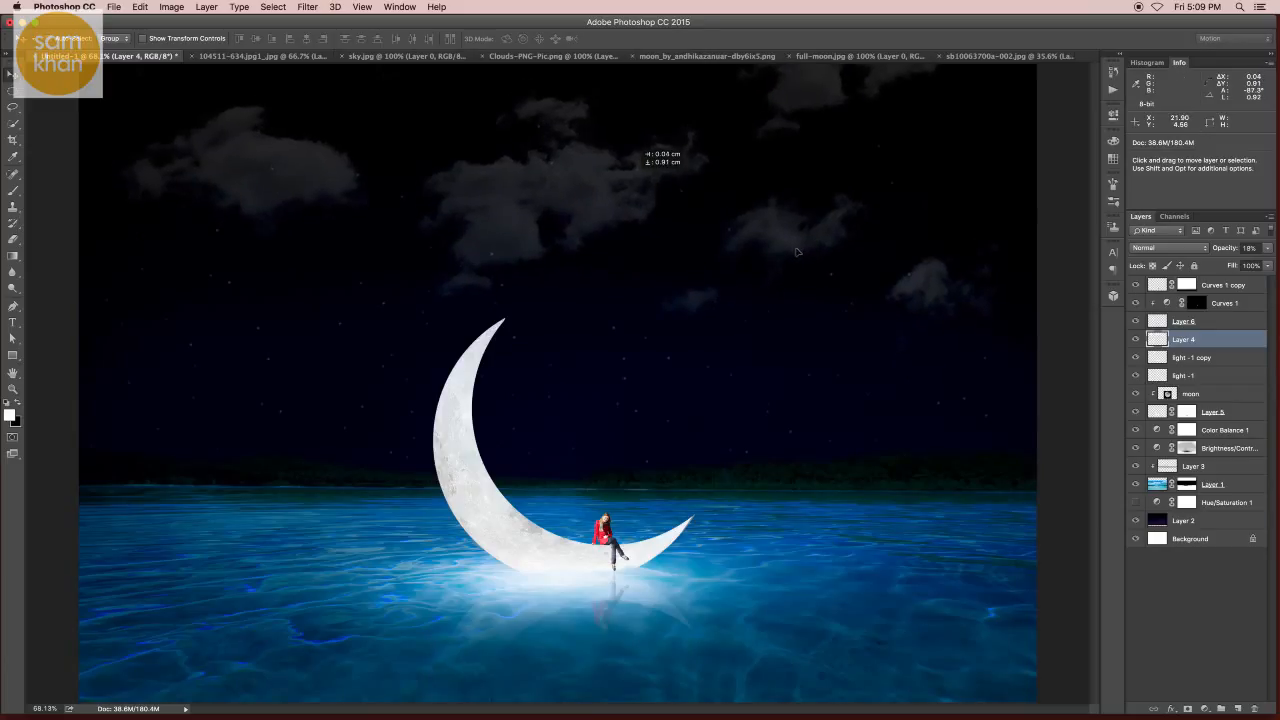
{"action": "left_click_drag", "start_coordinate": [797, 252], "coordinate": [783, 249]}
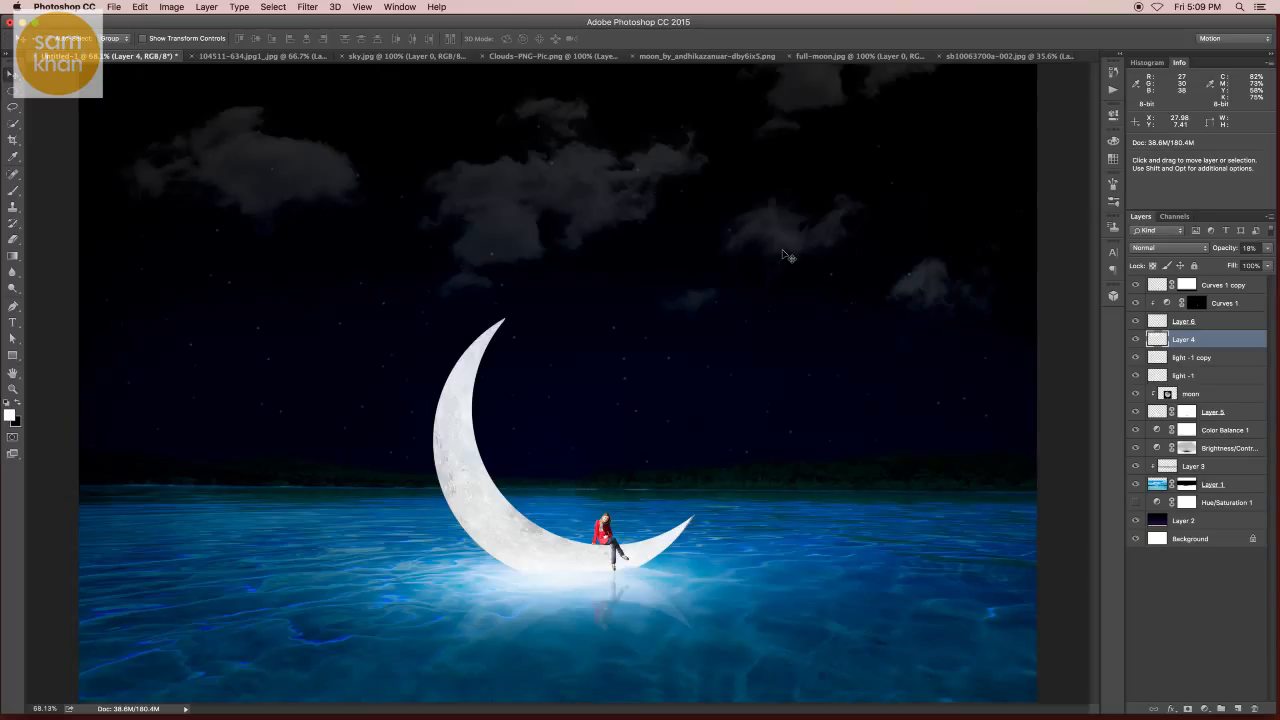
{"action": "key", "text": "f"}
{"action": "key", "text": "f"}
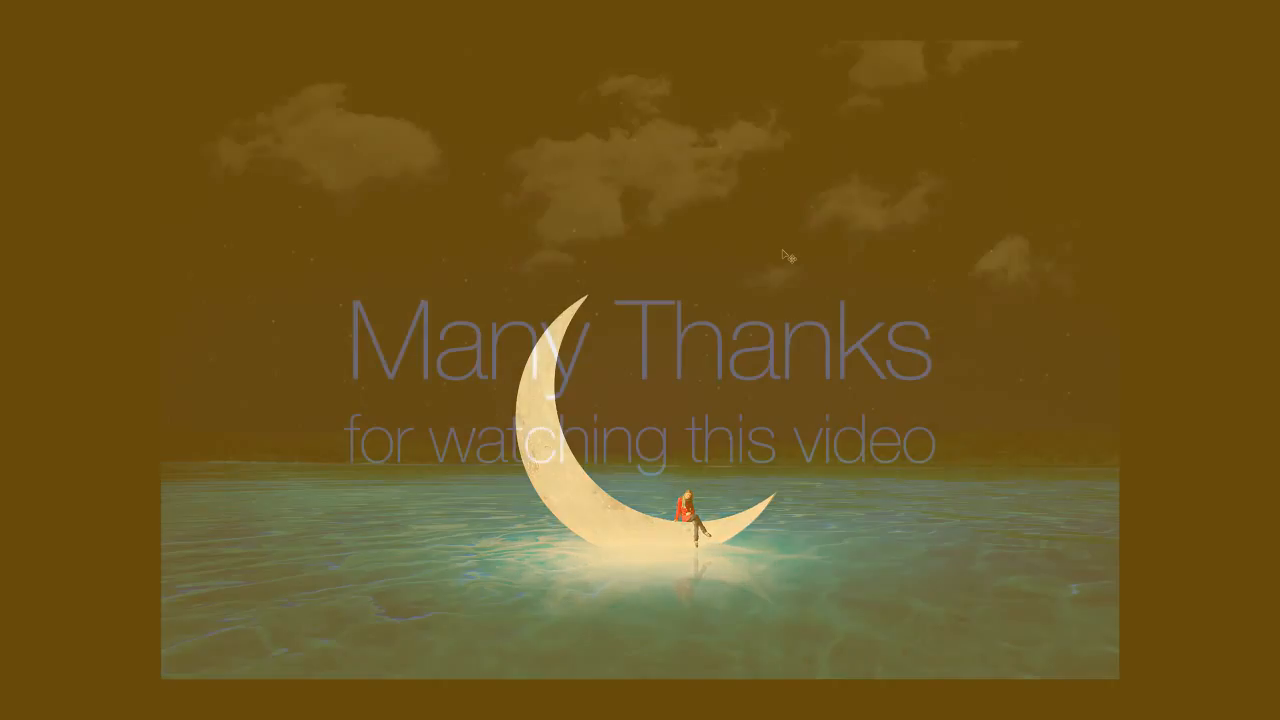